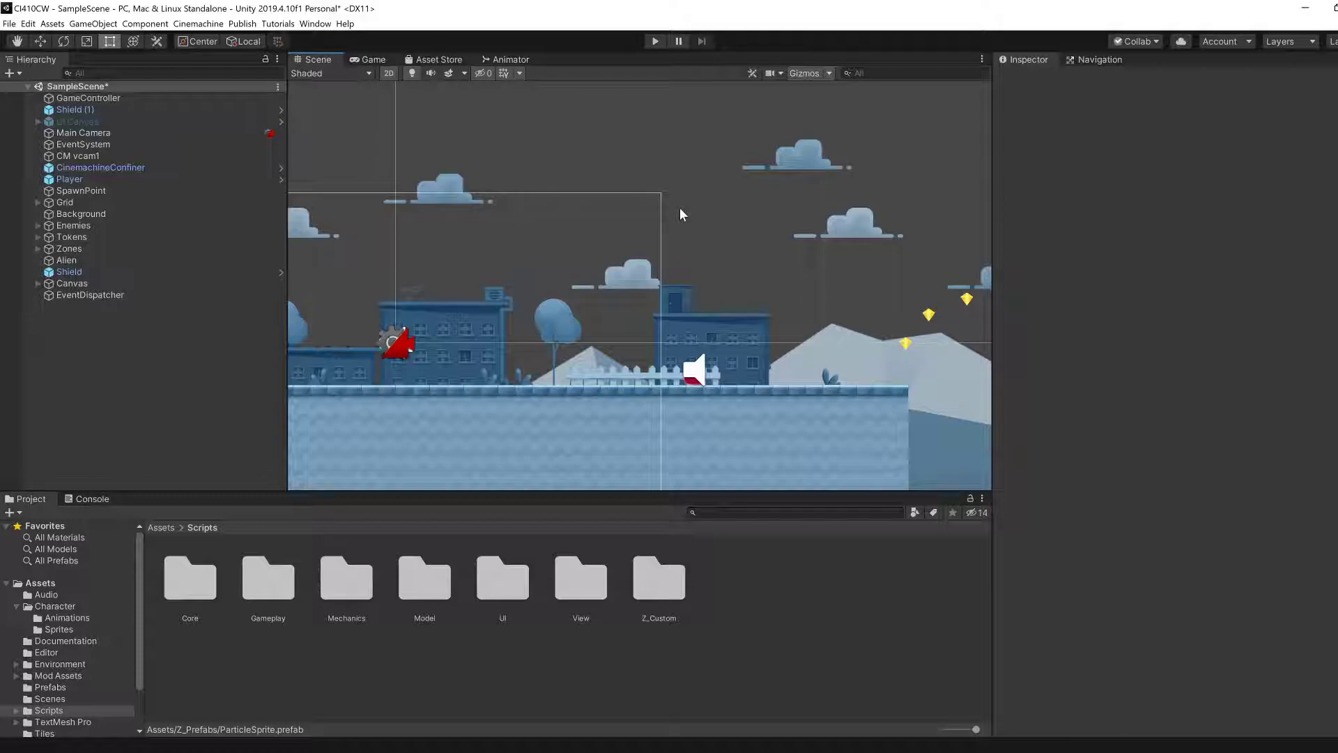
- Create a 2D sprite object in the scene and name it ParticleSprite
middle_click_drag(755, 286, 631, 347)
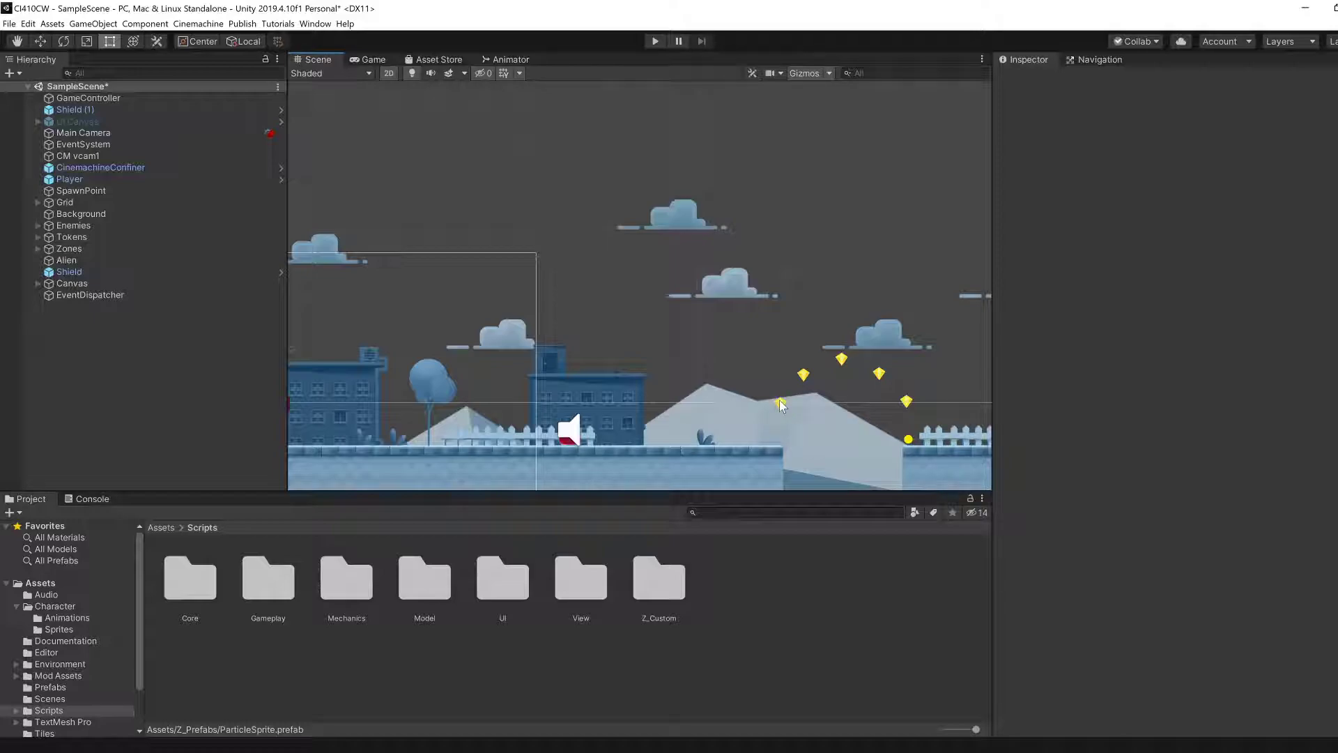
right_click(106, 349)
mouse_move(150, 484)
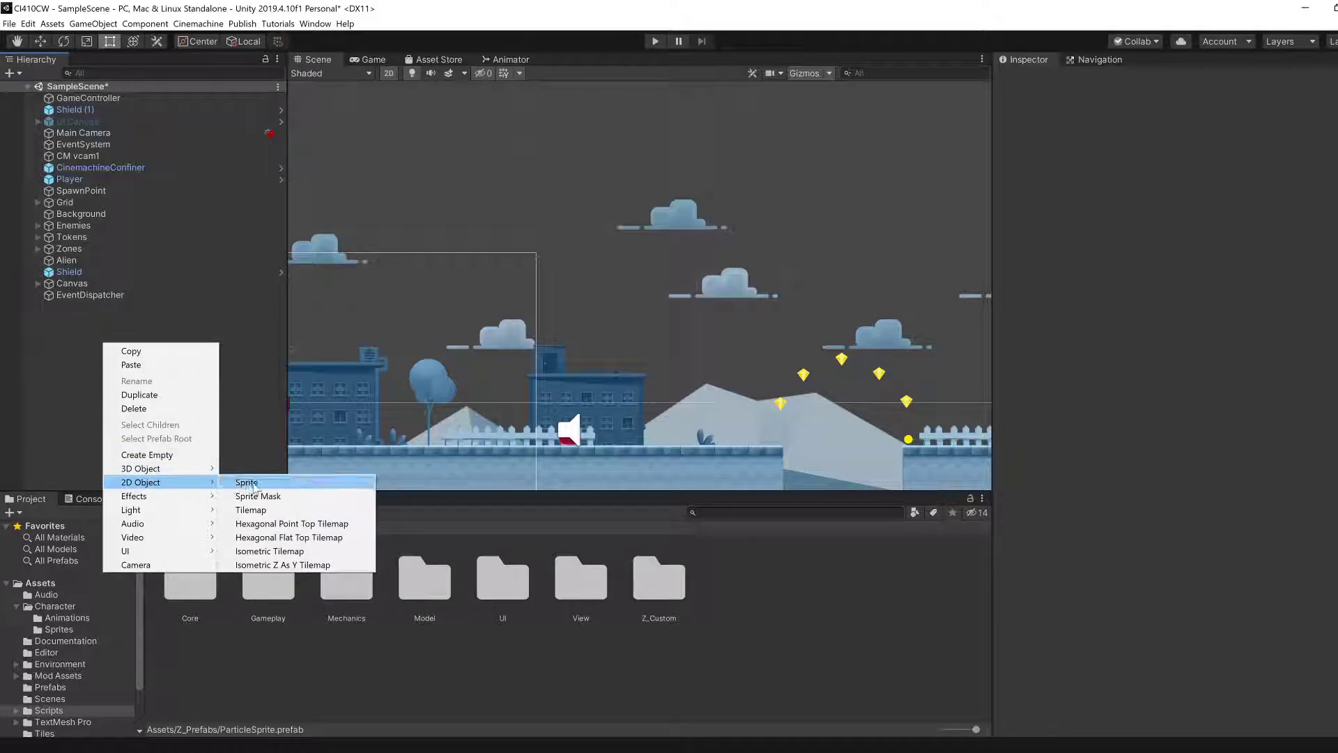
left_click(248, 482)
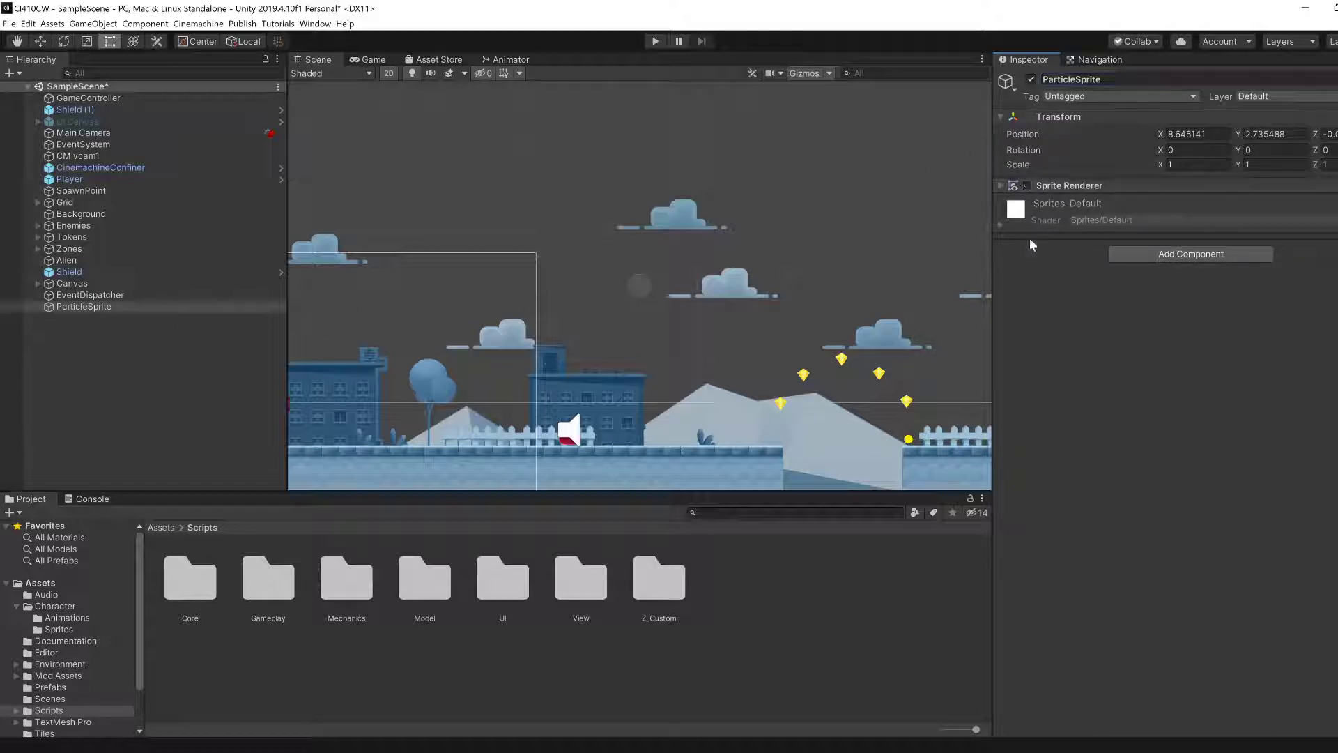
- Add a Particle System component to the ParticleSprite object
left_click(1147, 257)
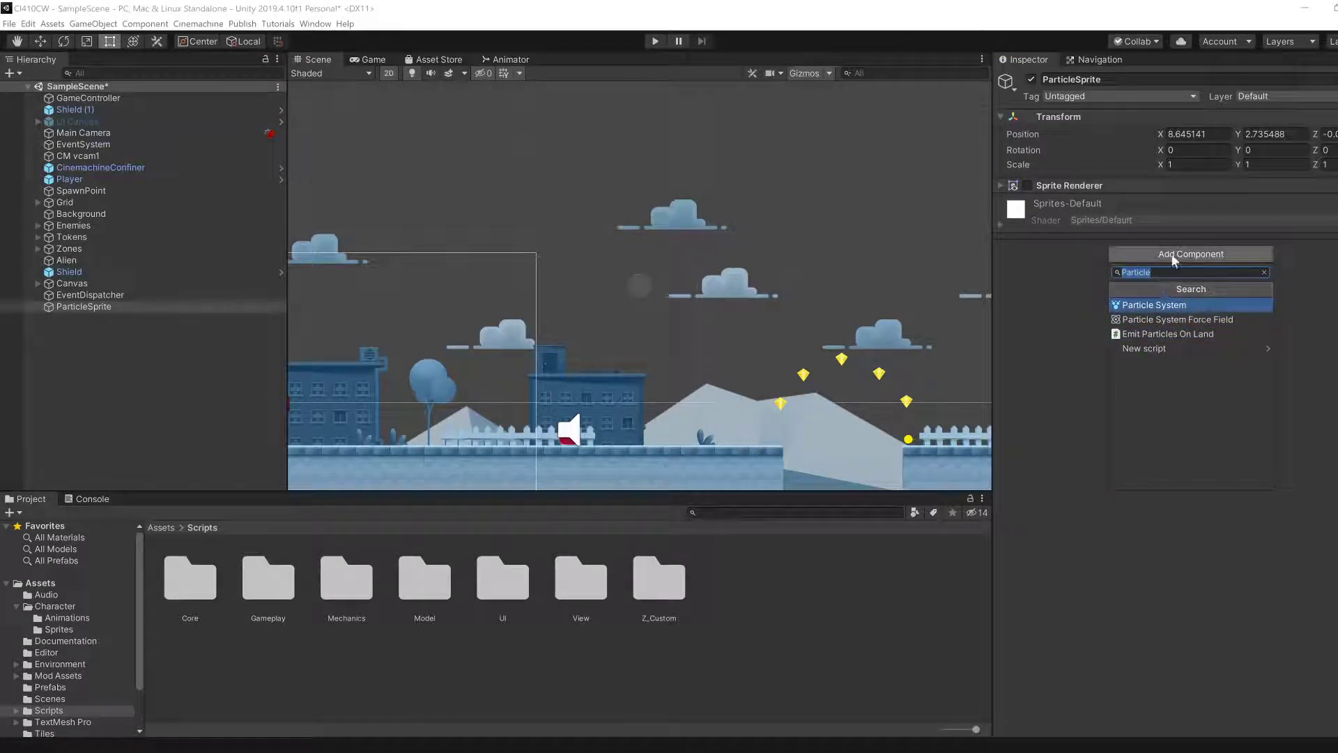
type("Par")
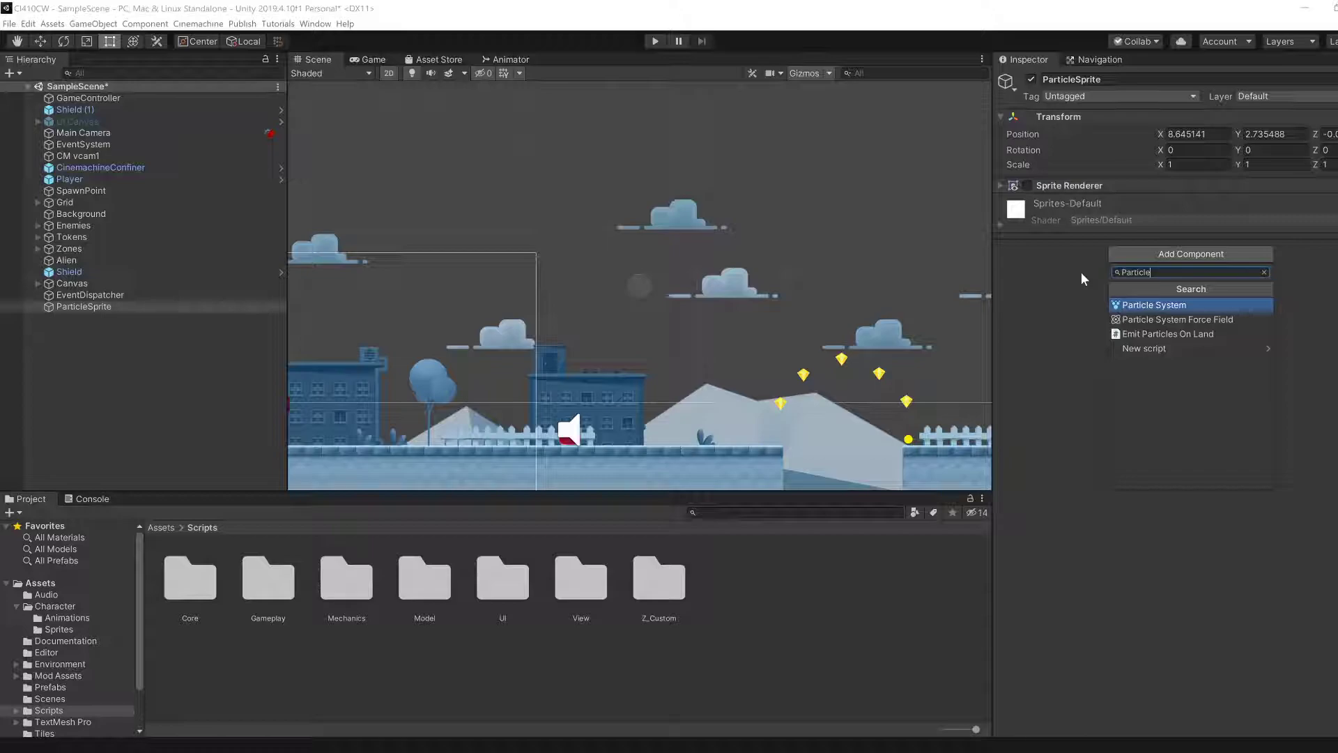
left_click(1161, 309)
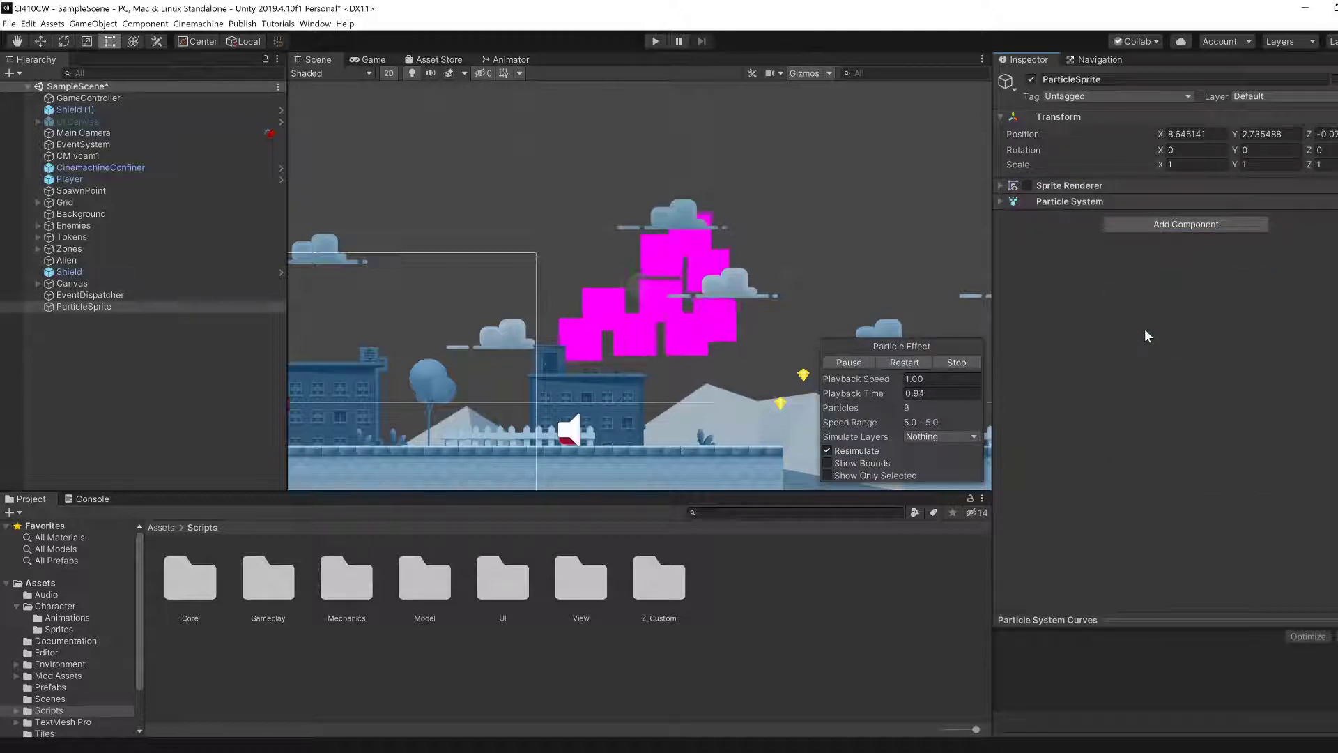
scroll(870, 239, "up", 2)
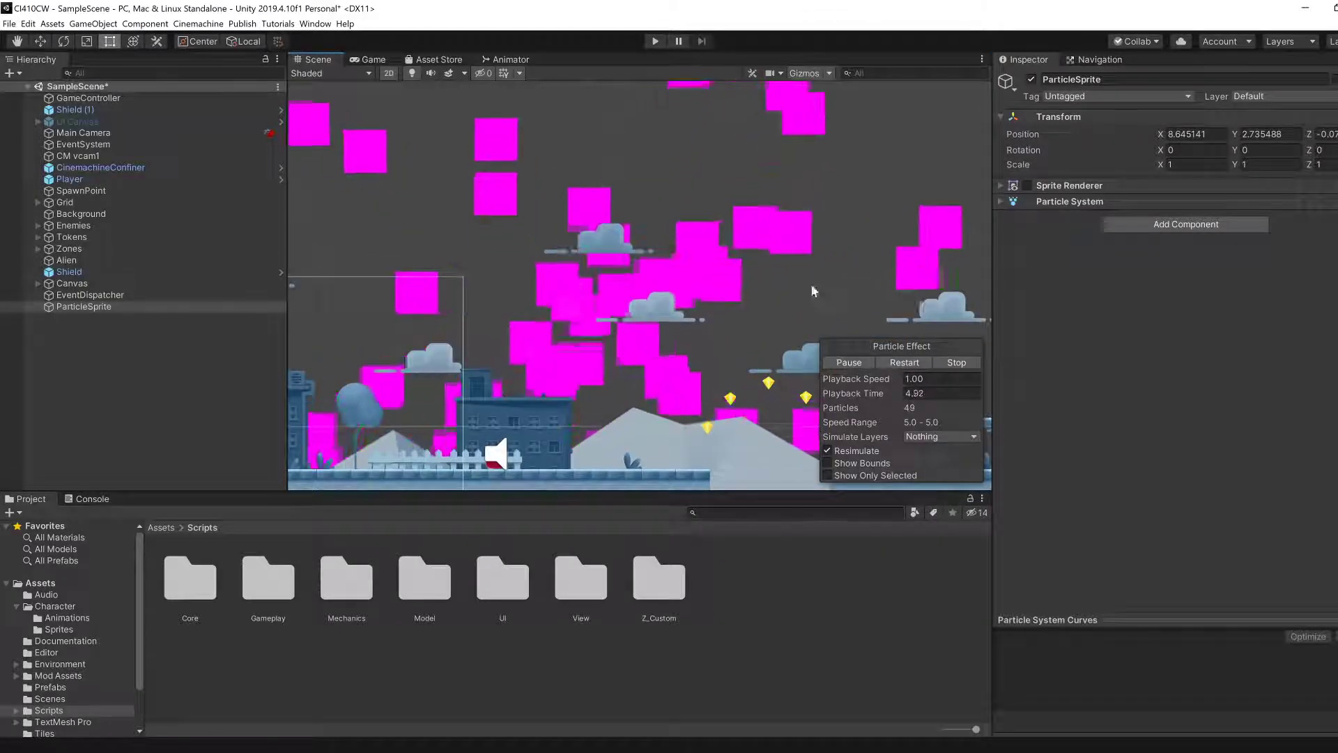
- Expand the Particle System settings and set the duration to 1
left_click(1077, 202)
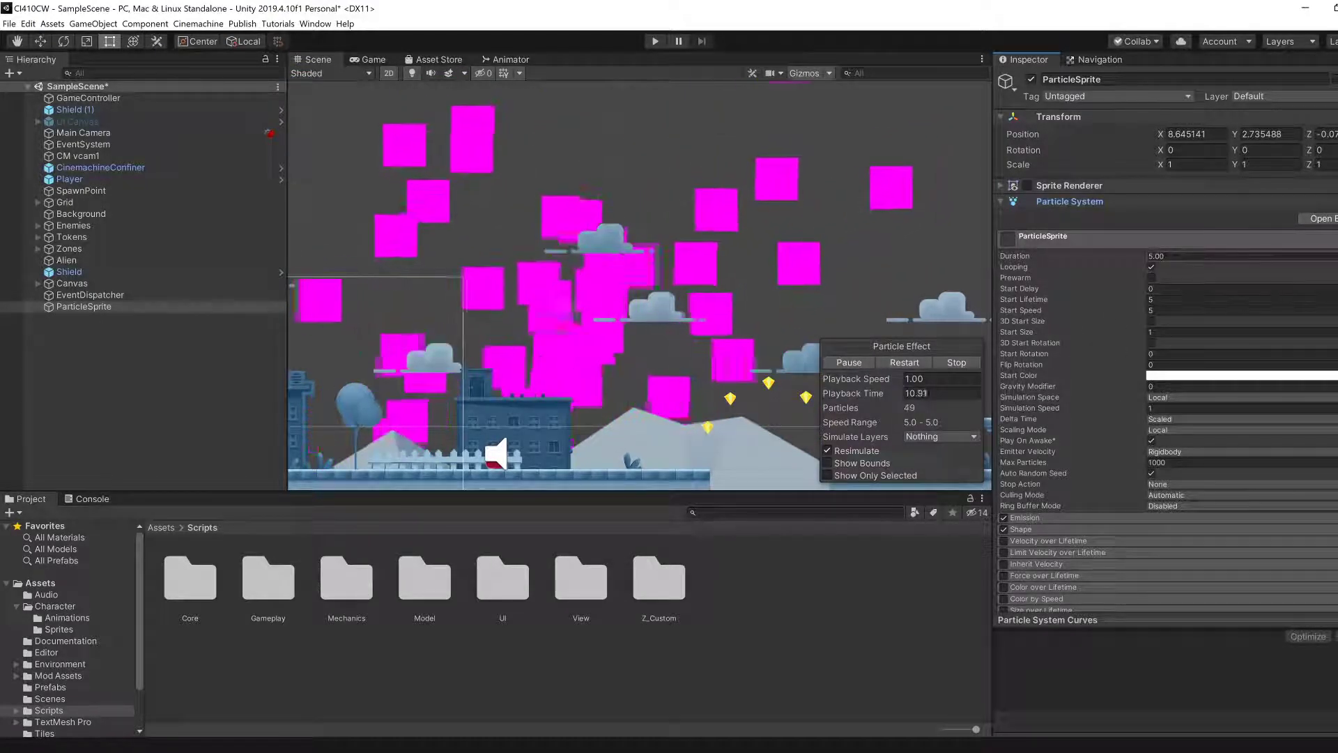
left_click(1154, 257)
left_click(1153, 257)
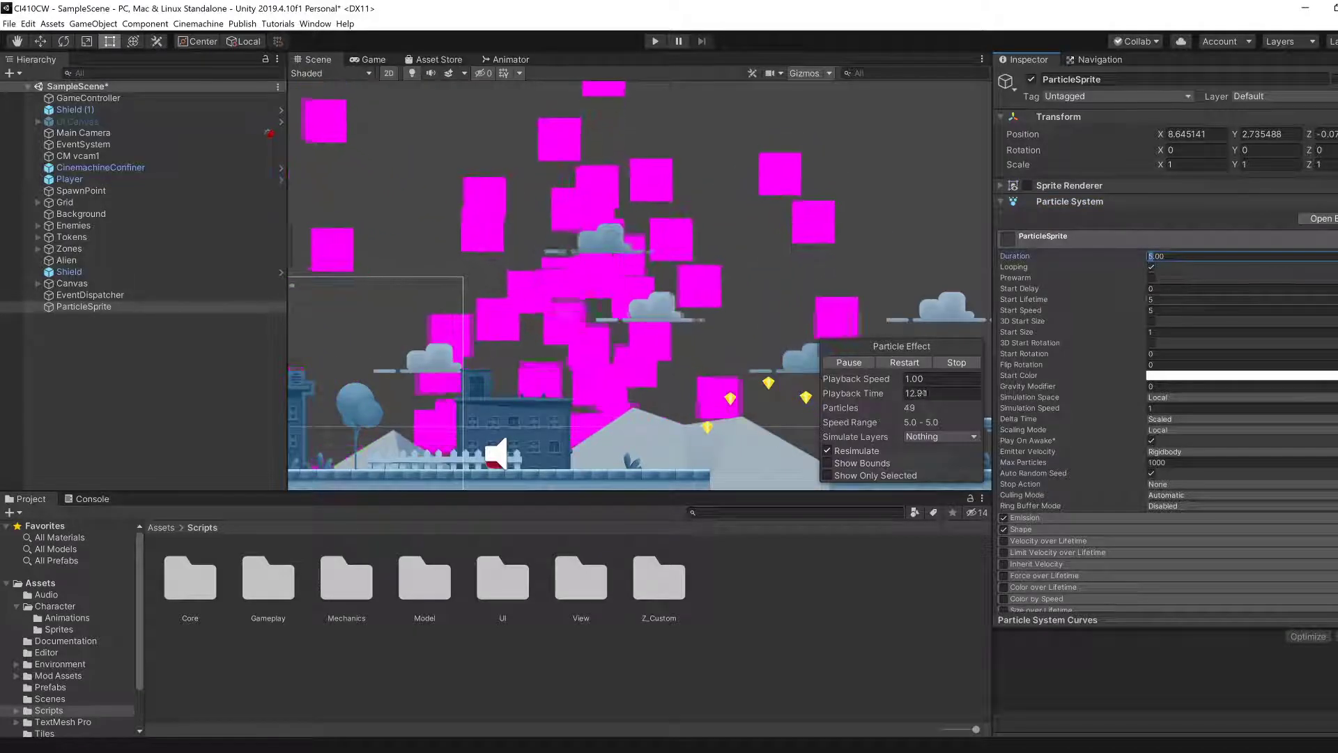
type("1")
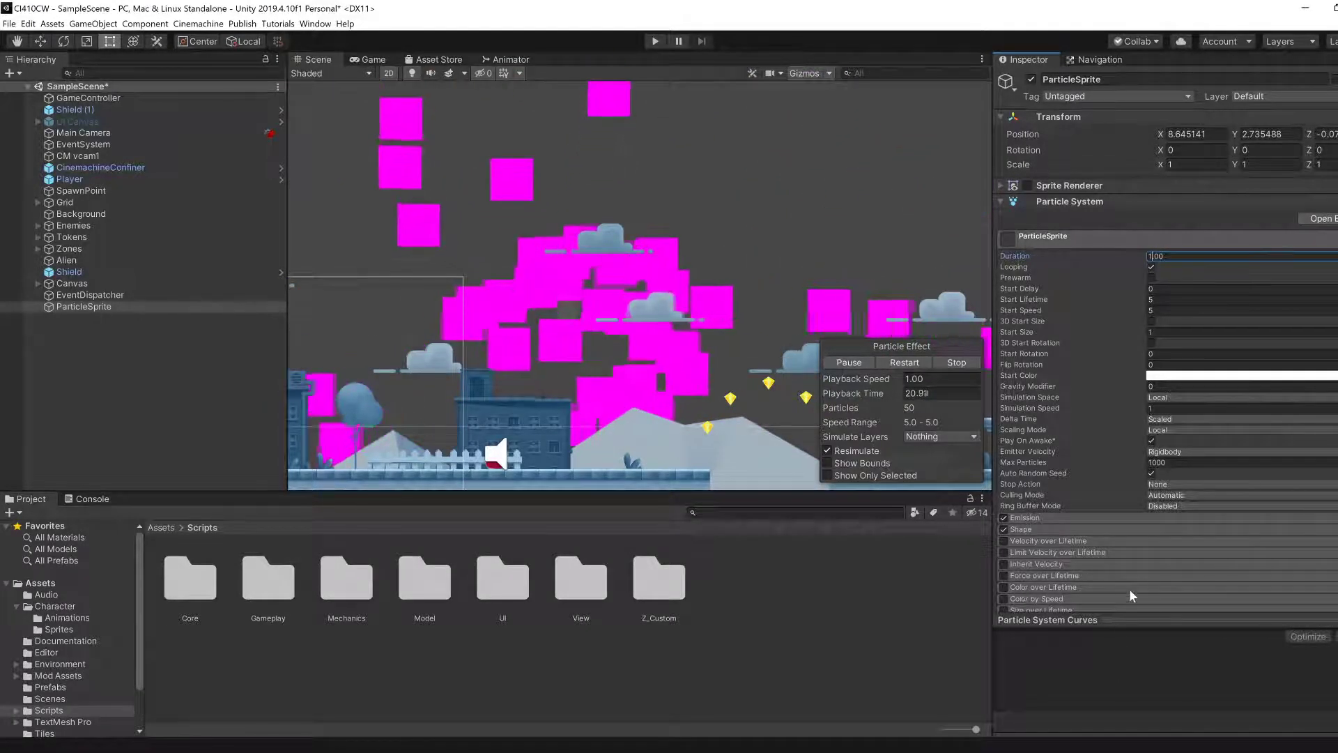
- Set the particles' start lifetime to 1
scroll(1129, 588, "down", 3)
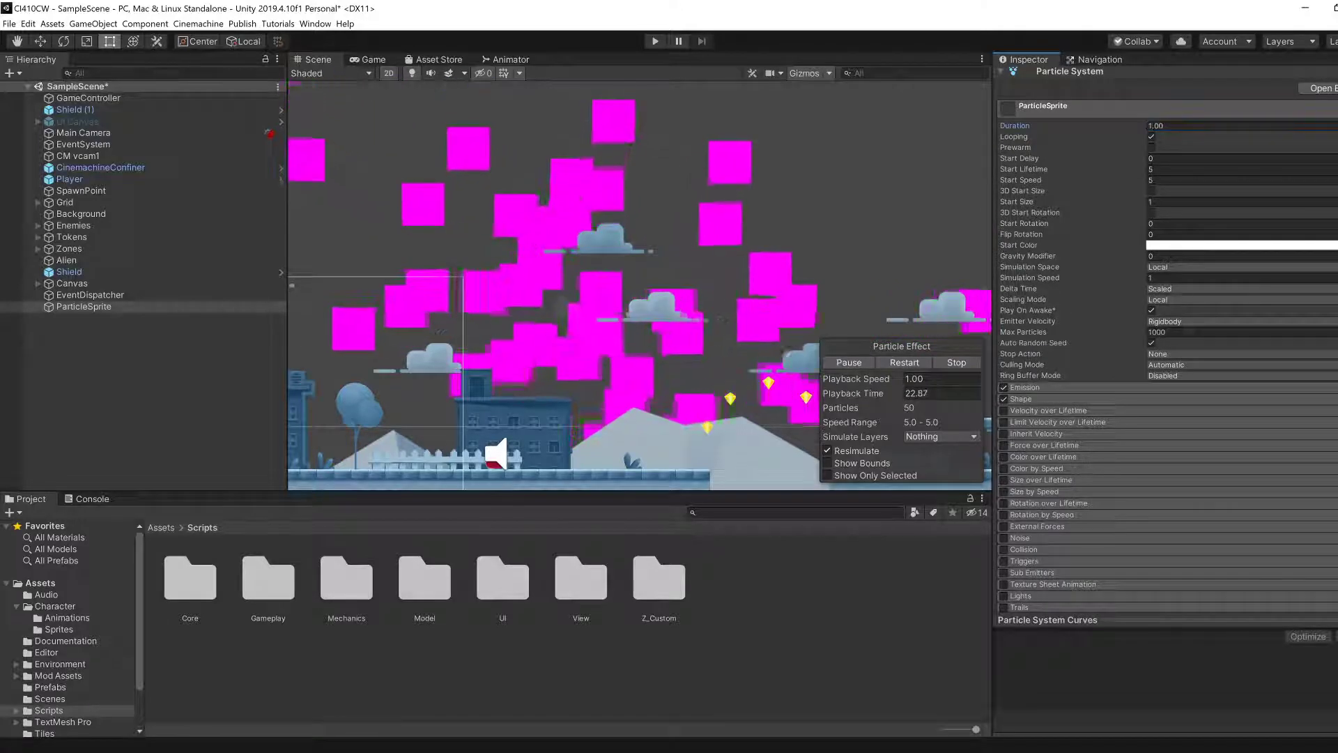
scroll(1302, 473, "up", 1)
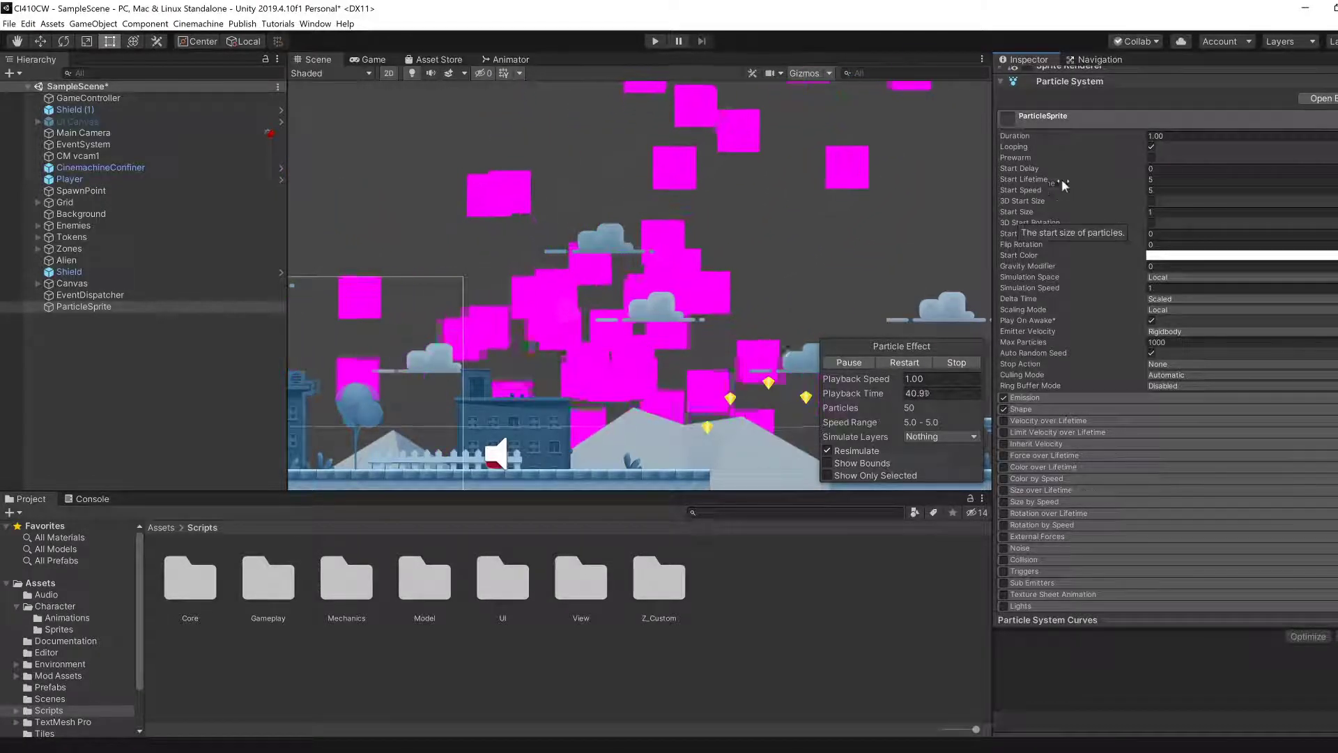
left_click(1171, 179)
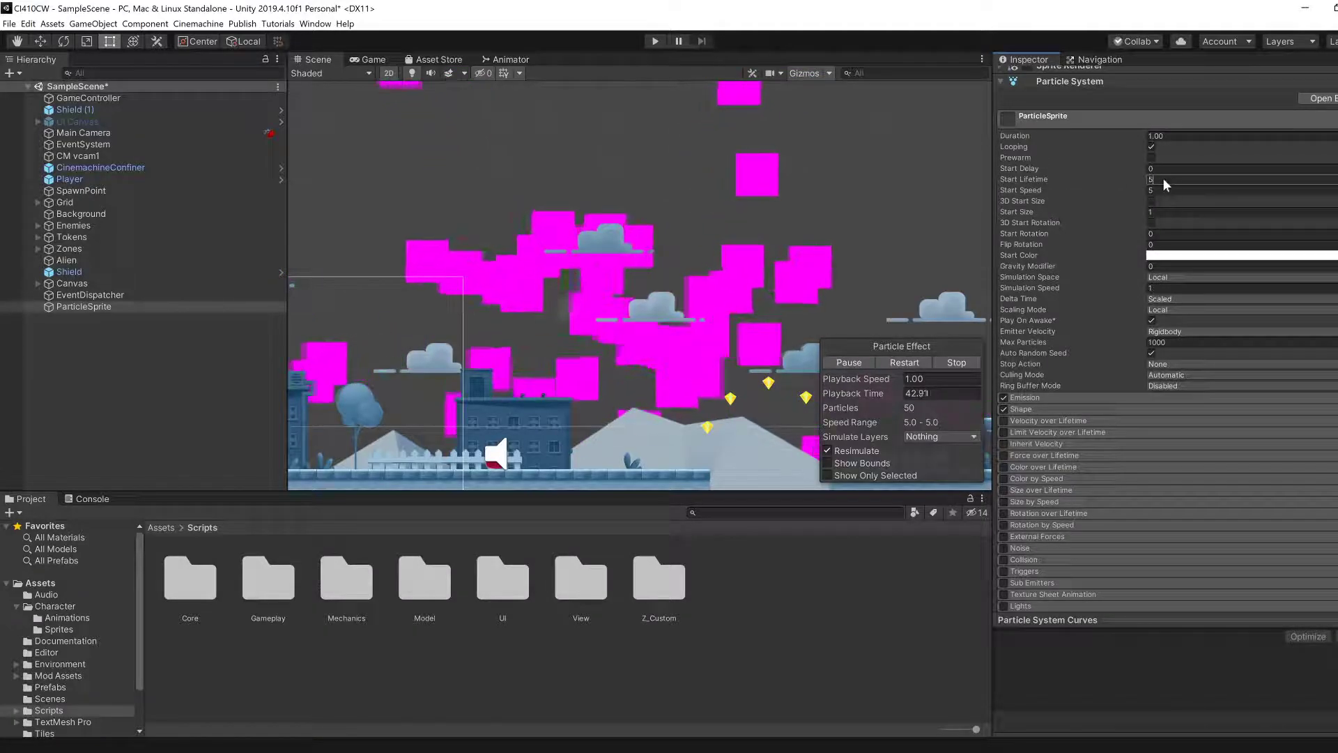
type("1")
key("Tab")
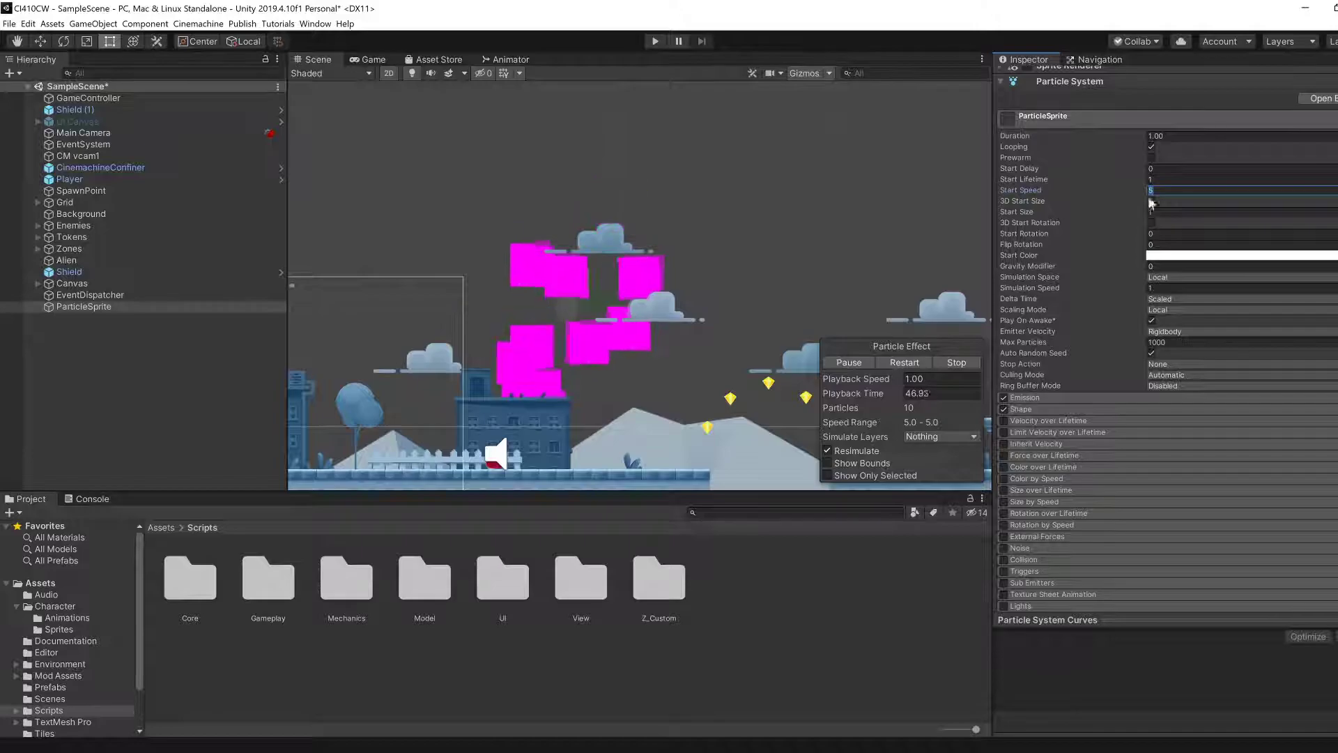
middle_click_drag(749, 336, 739, 332)
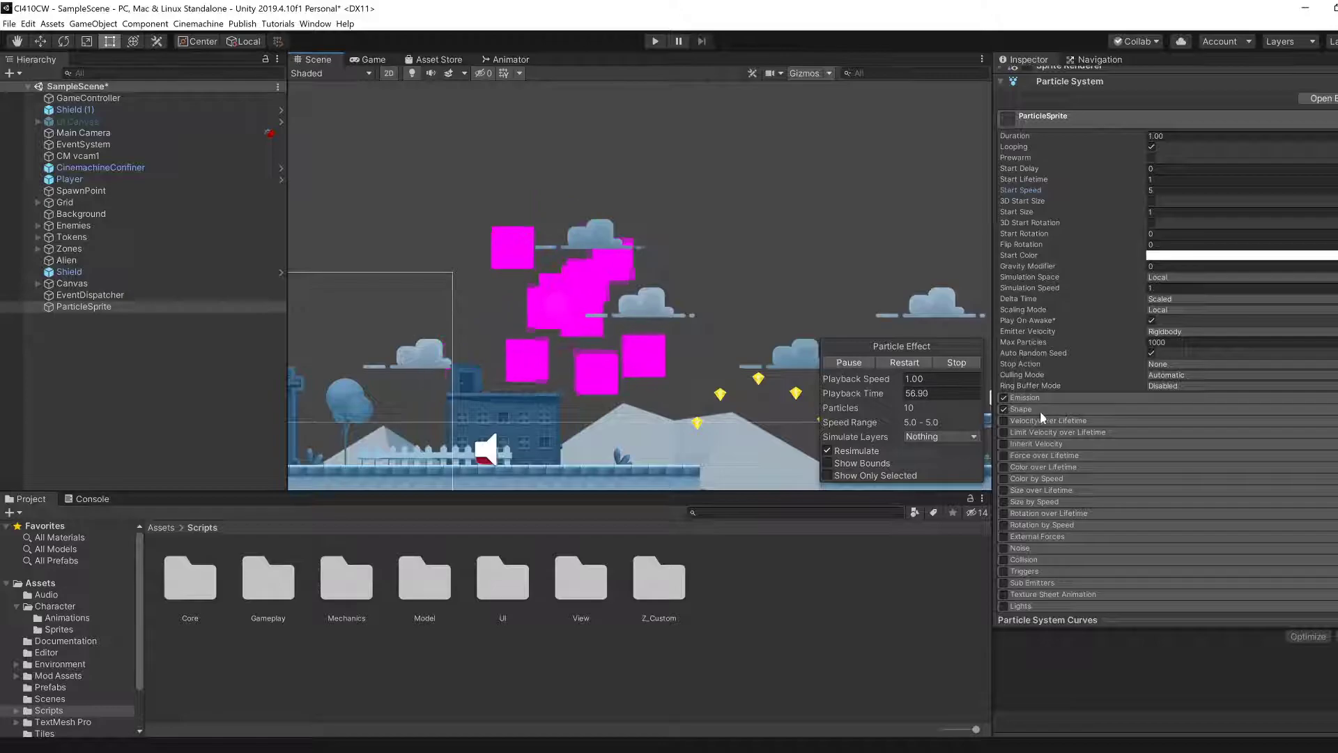
- Examine the settings of the particle system's Emission and Shape modules
left_click(1027, 397)
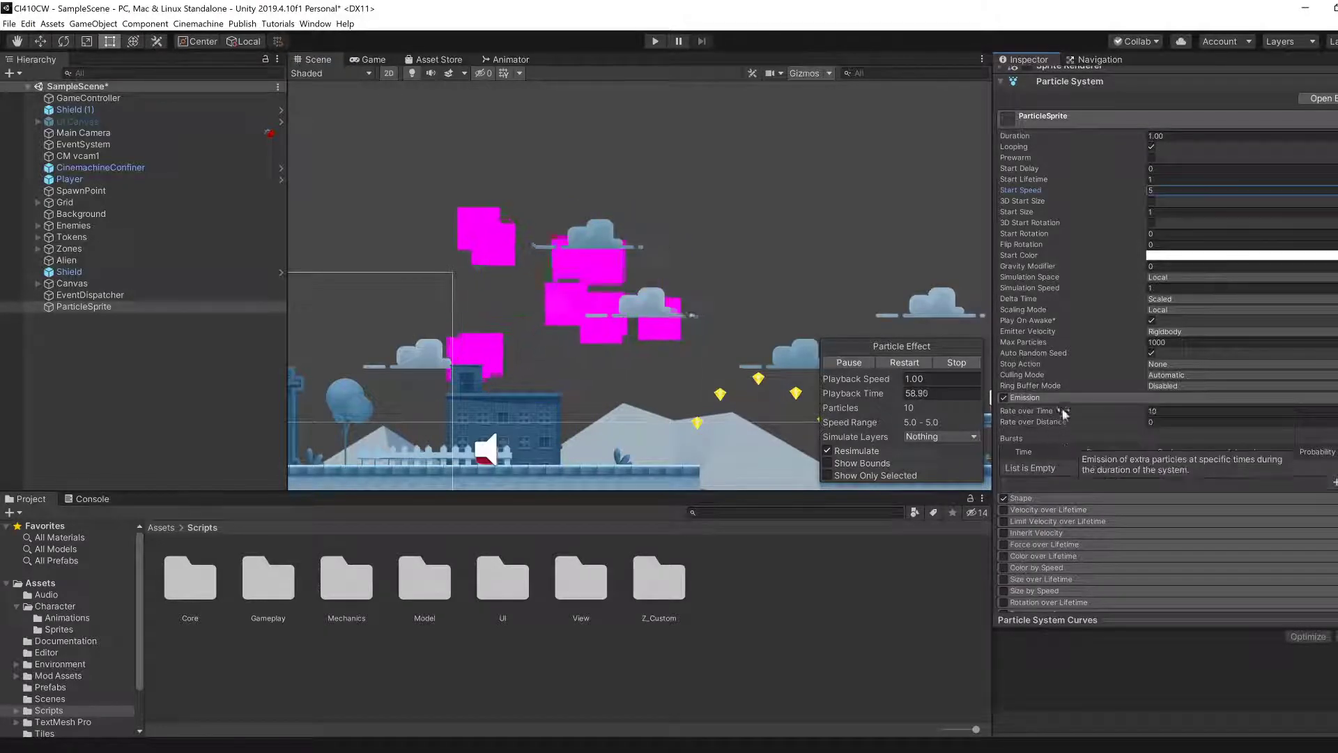
left_click(1046, 397)
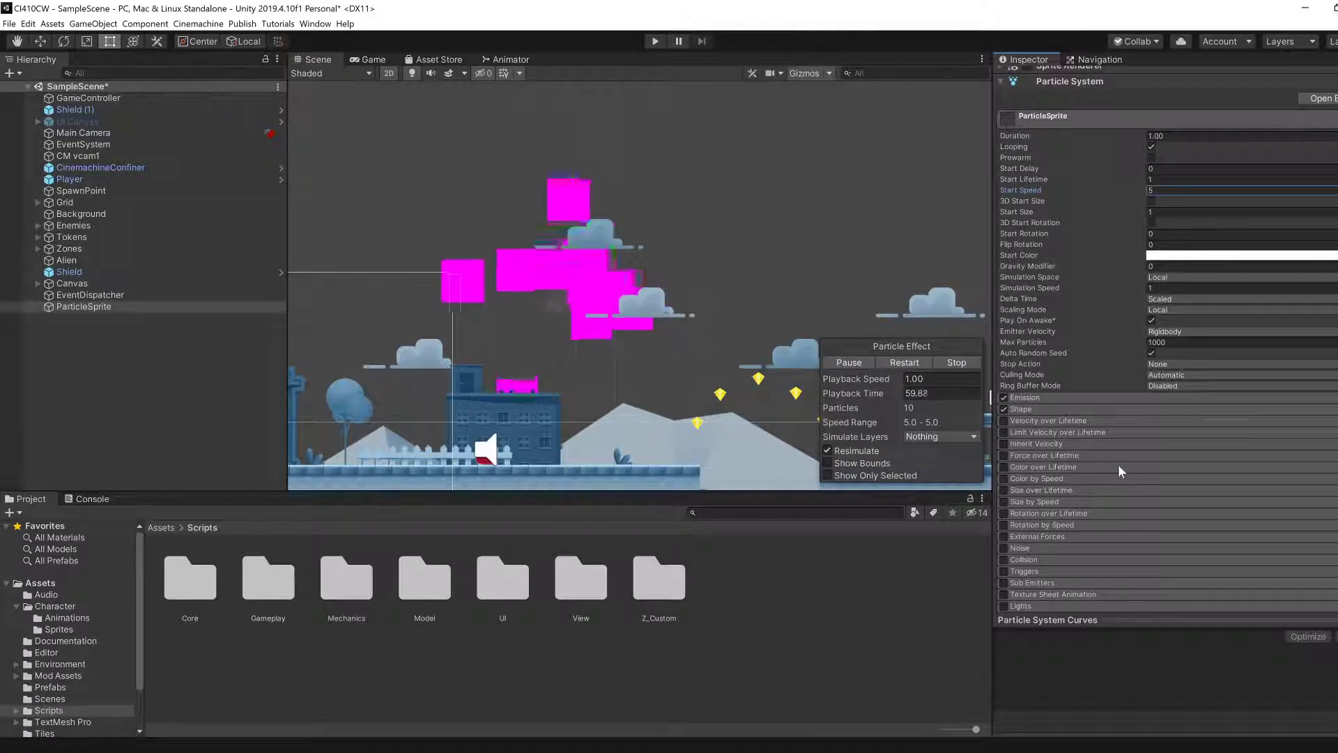
left_click(1050, 409)
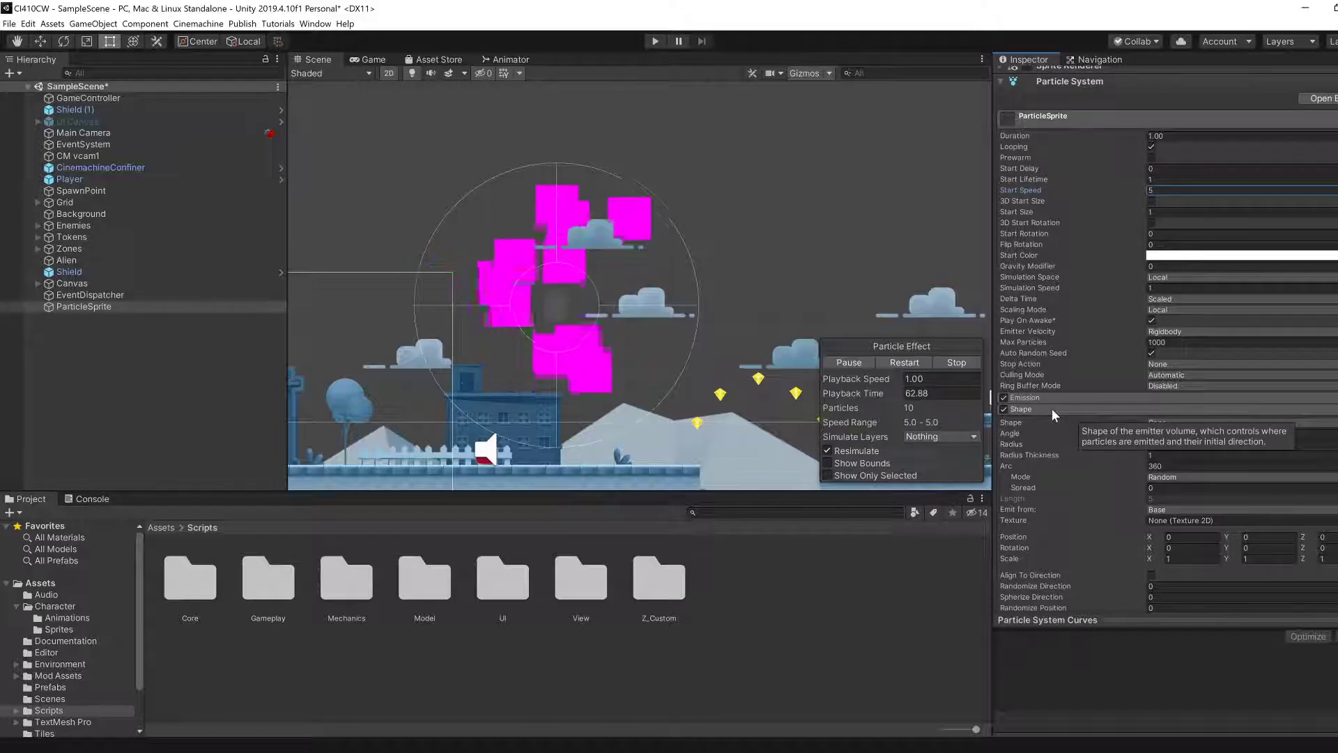
left_click(1052, 408)
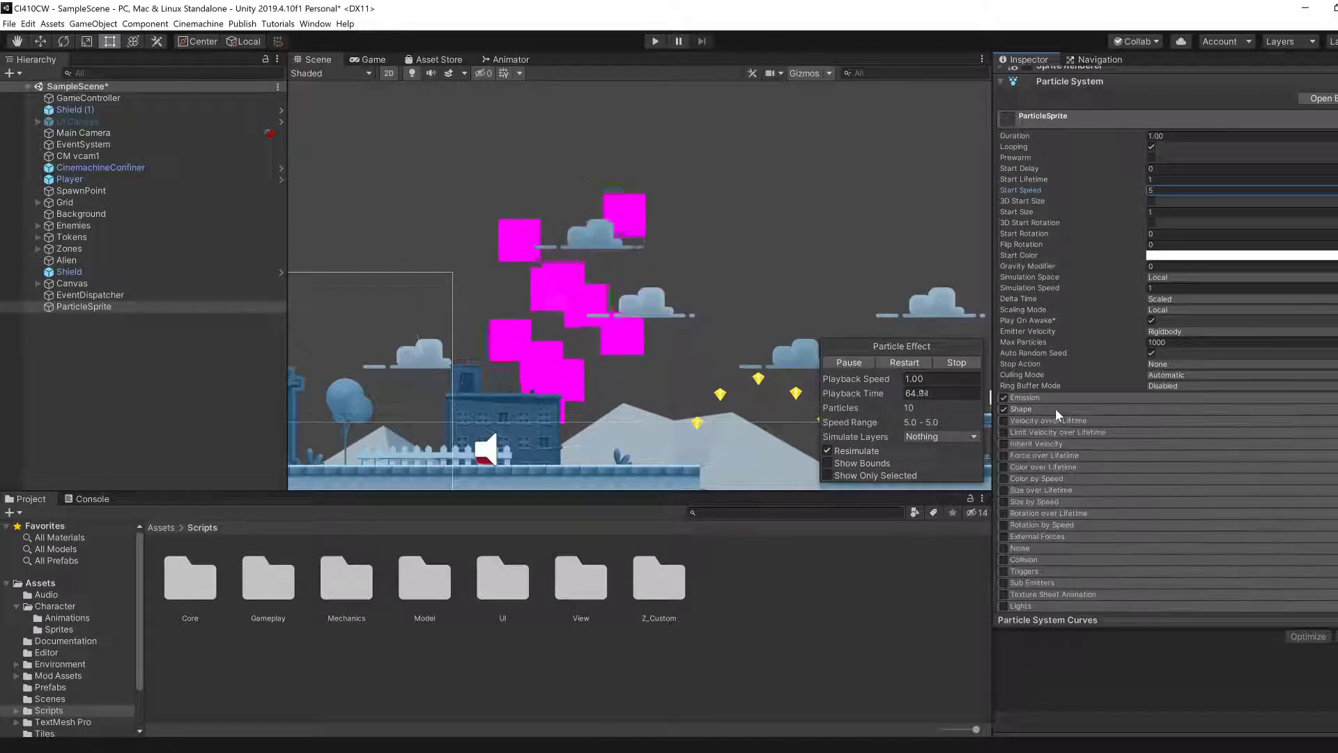
- Enable the Size over Lifetime module of the particle system and check its size settings
scroll(1080, 408, "down", 2)
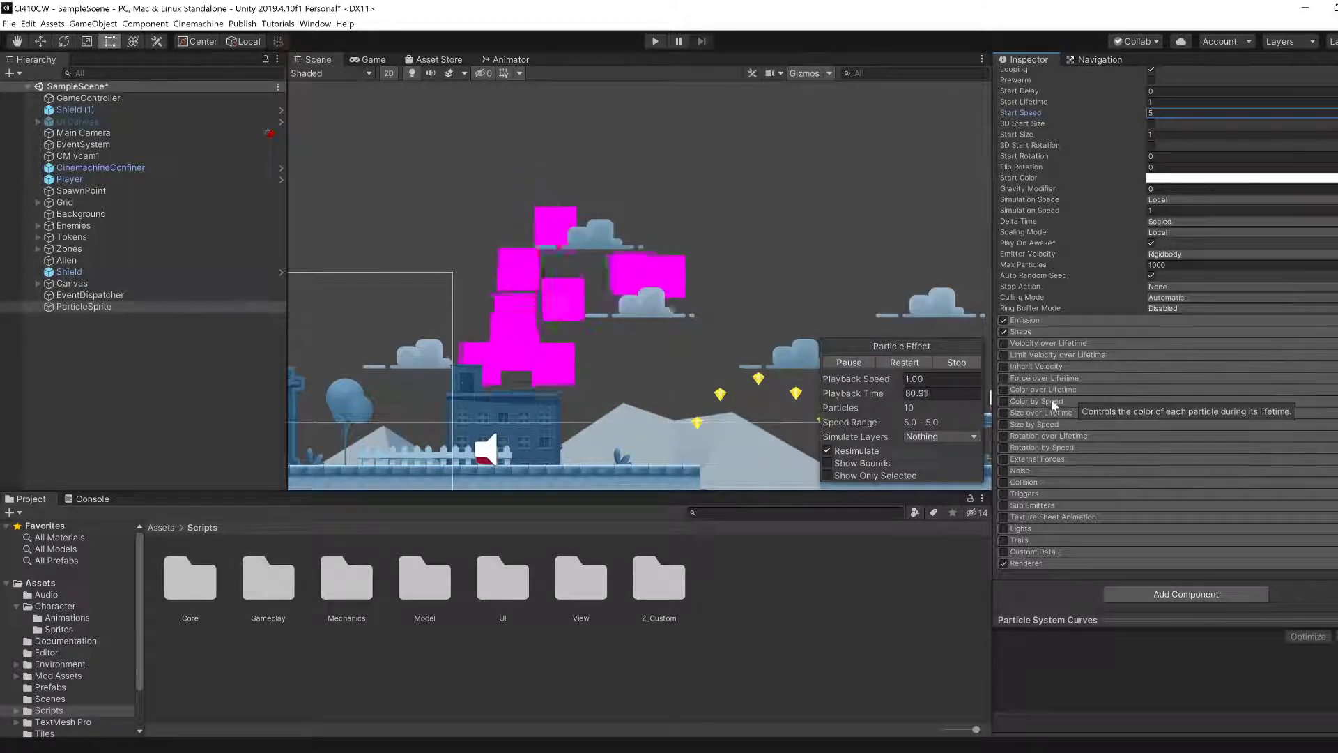
left_click(1005, 412)
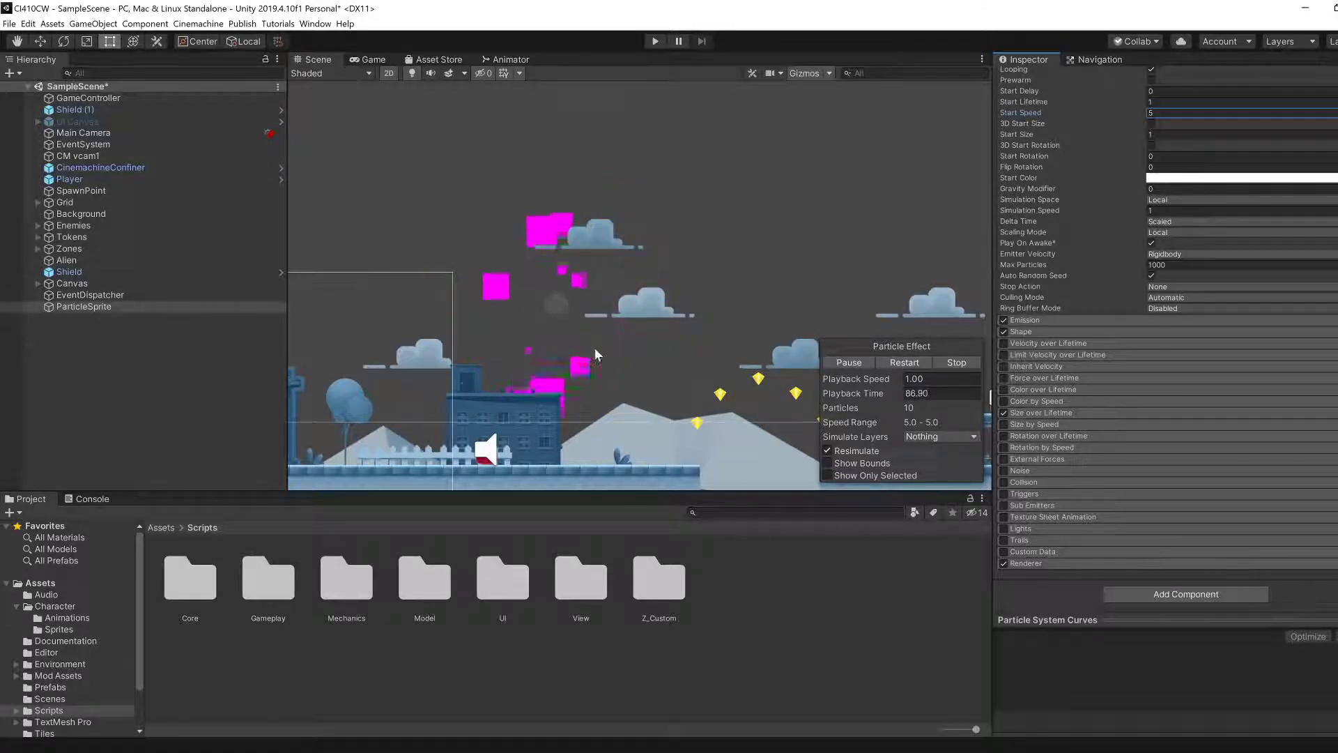
left_click(1073, 413)
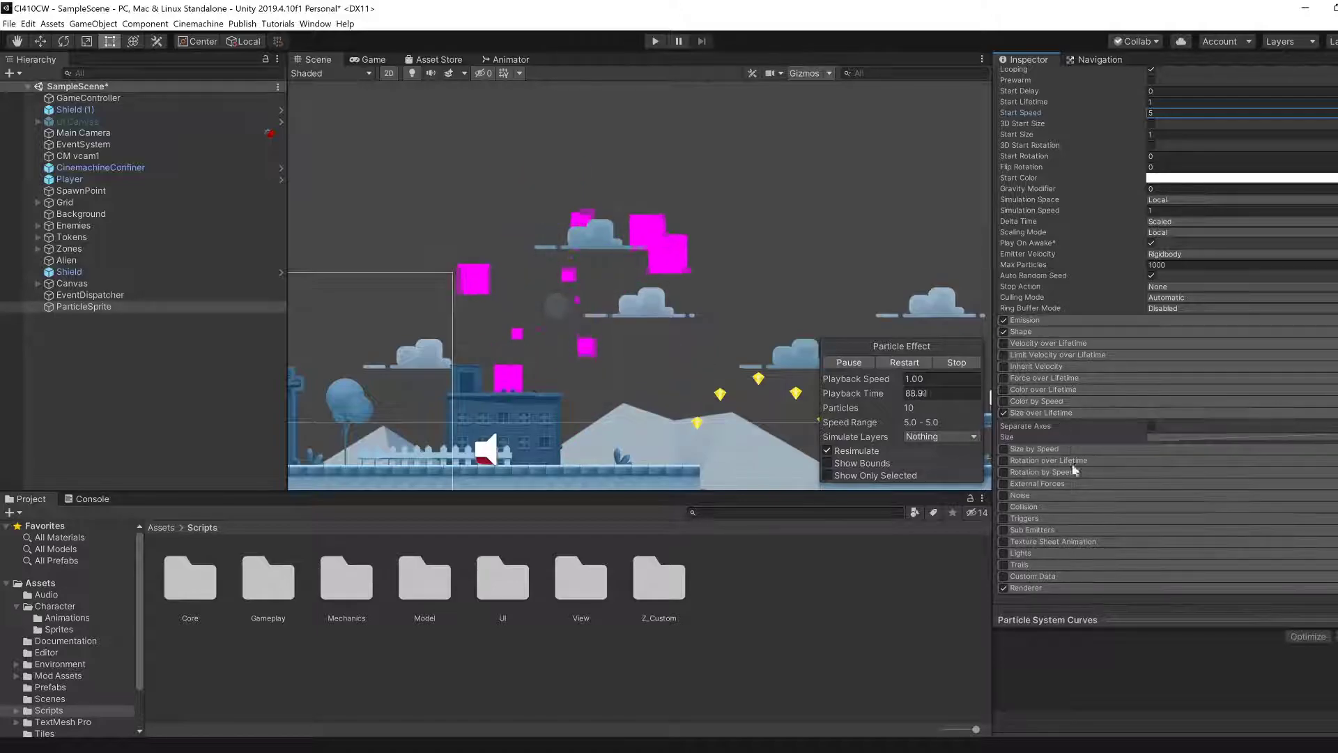
left_click(1164, 412)
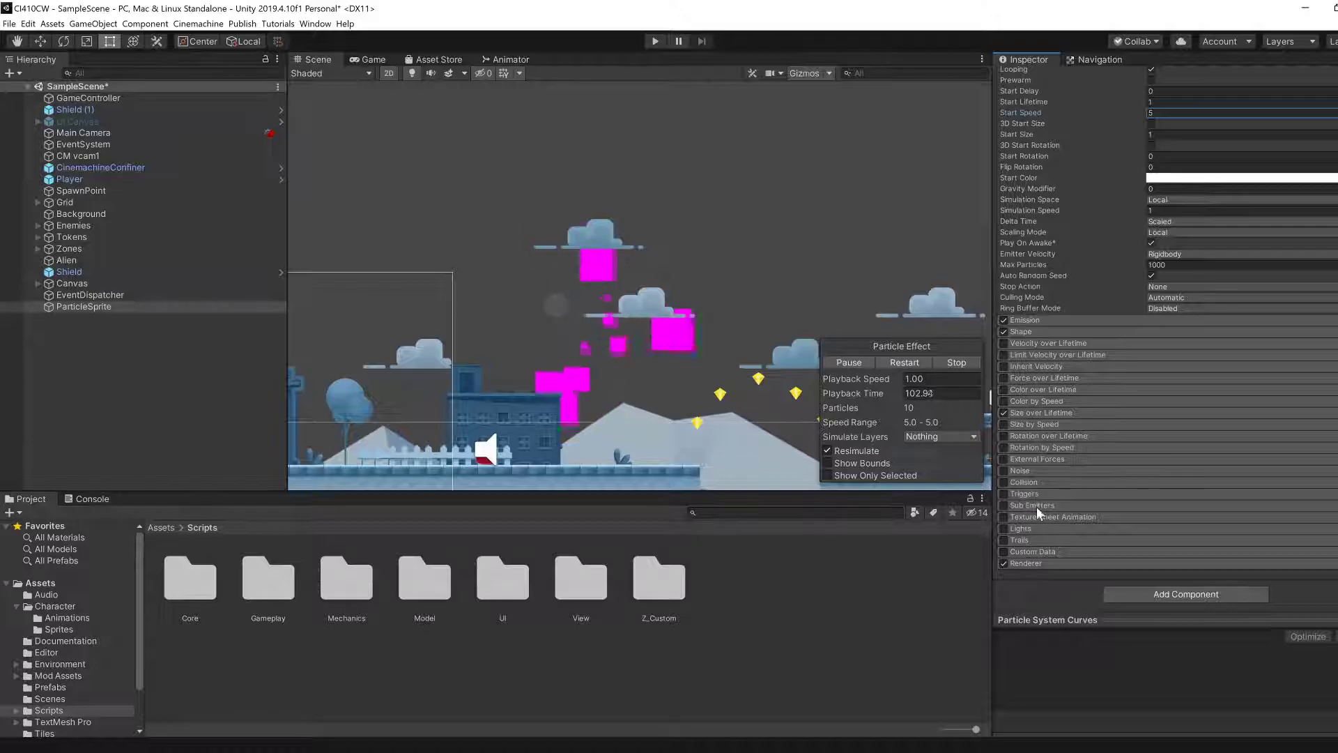
- Enable the Texture Sheet Animation module, set its mode to Sprites and assign the Asteroid sprite
left_click(1053, 516)
left_click(1003, 428)
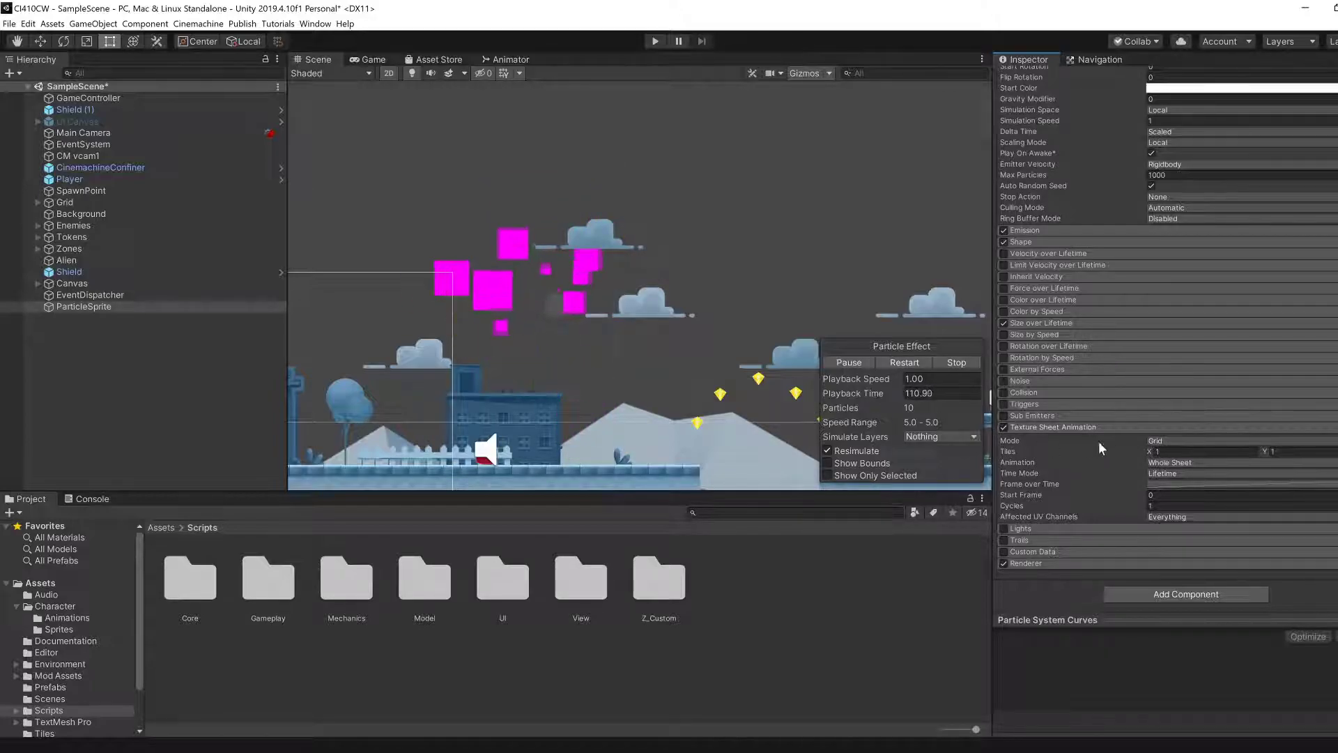
left_click(1164, 437)
left_click(1169, 464)
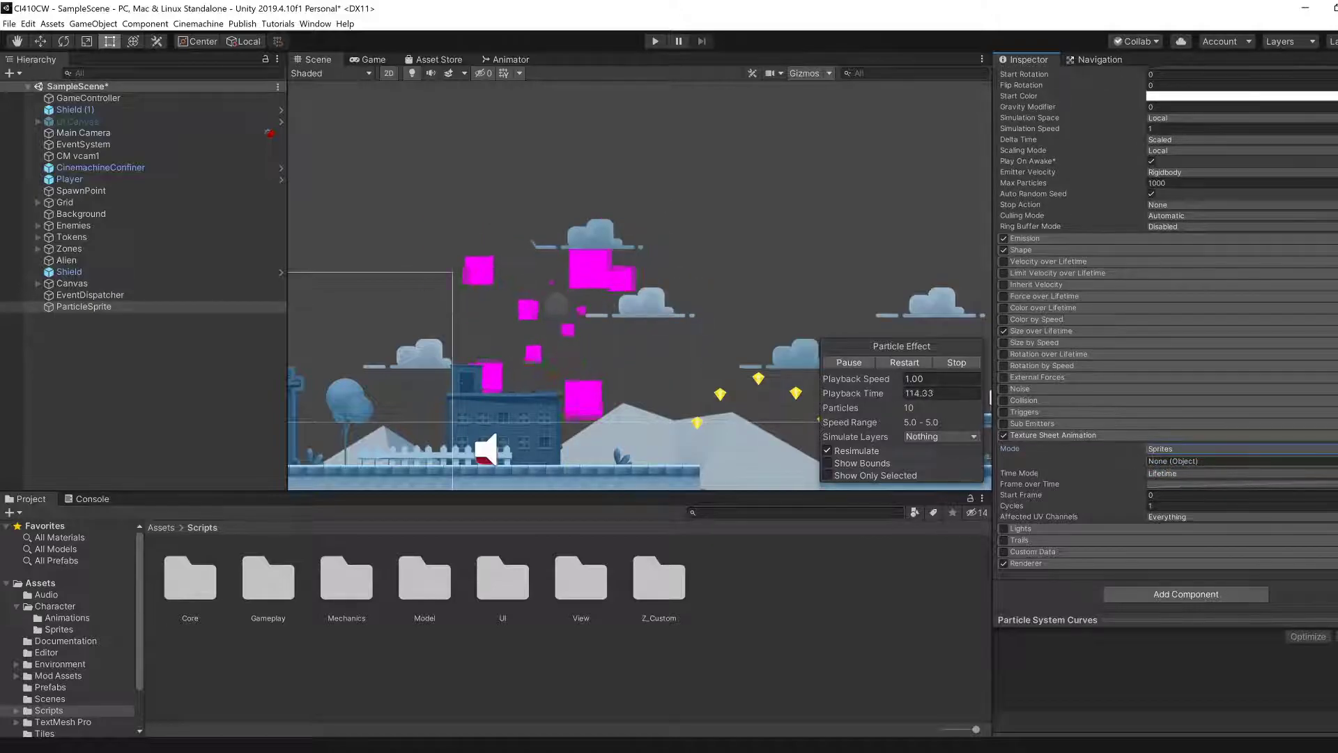
left_click(1336, 461)
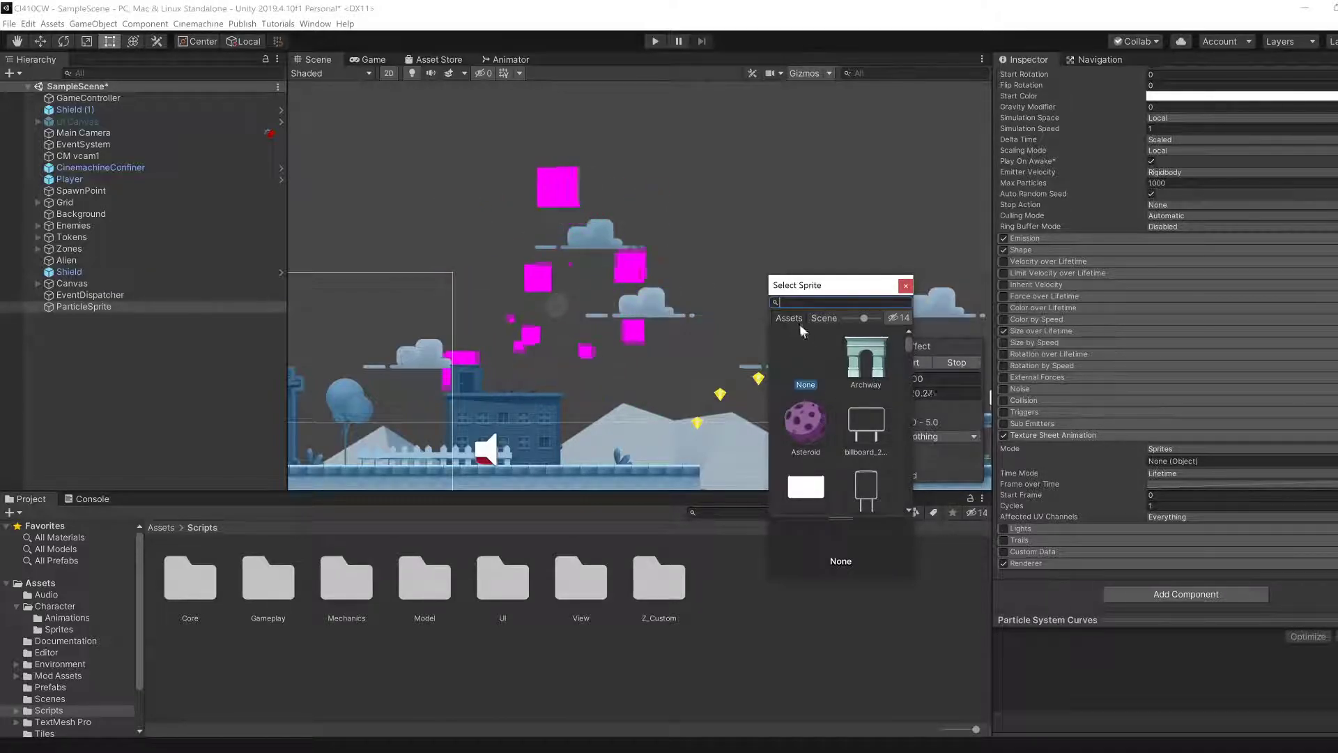
left_click(807, 418)
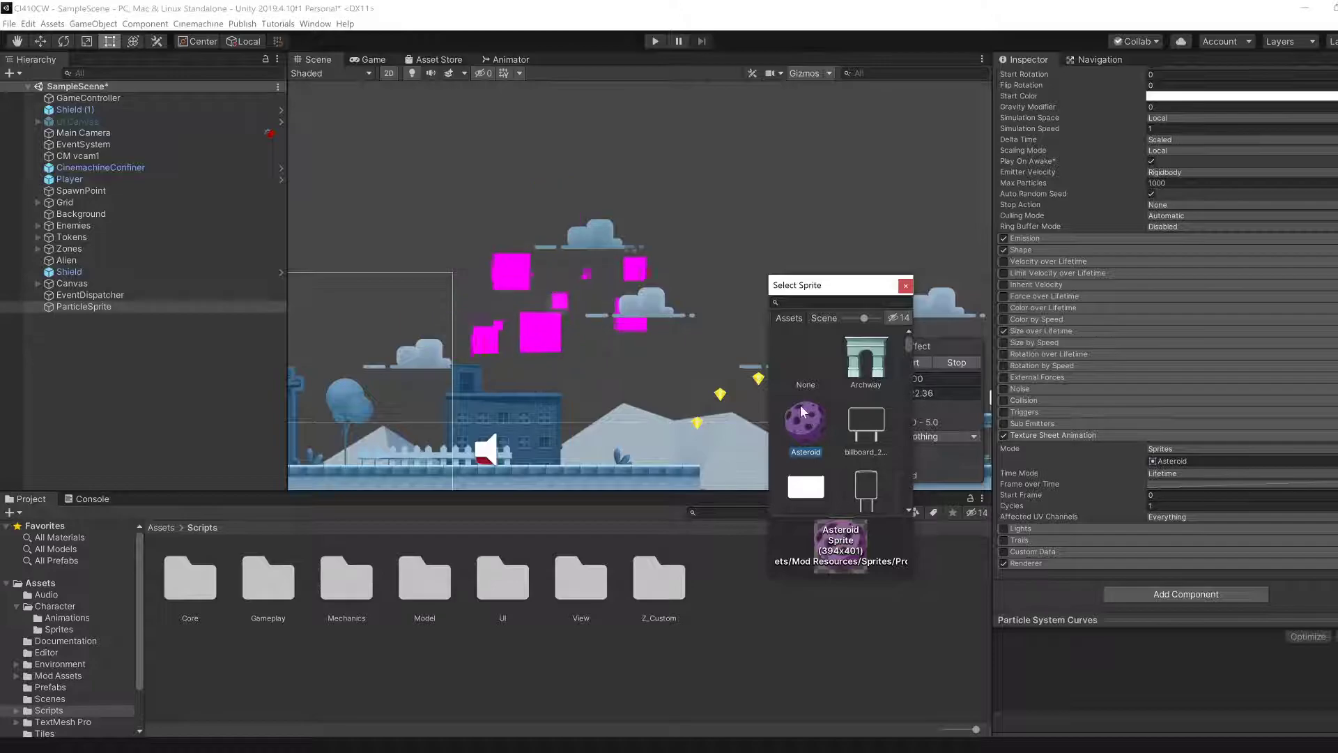
left_click(906, 286)
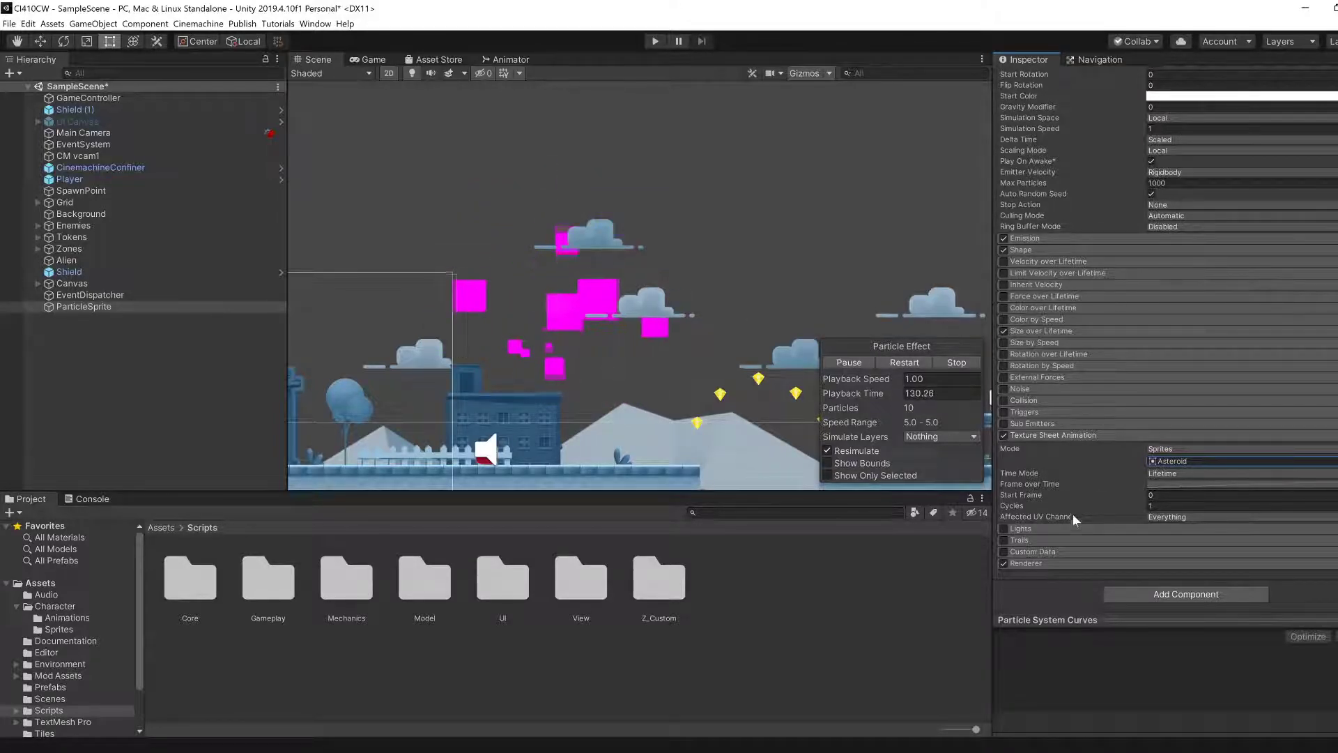
- Assign the Sprites-Default material in the particle system's Renderer module
left_click(1058, 563)
scroll(1062, 562, "down", 8)
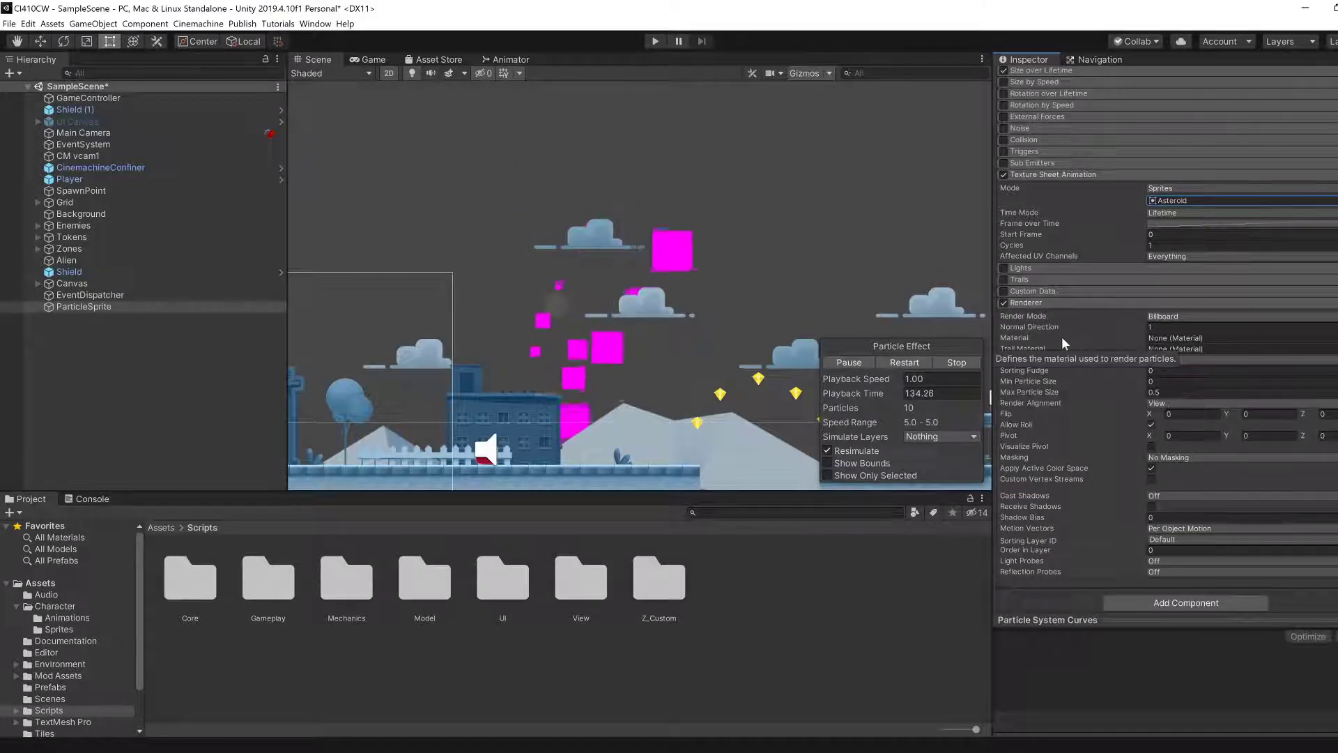
left_click(1170, 338)
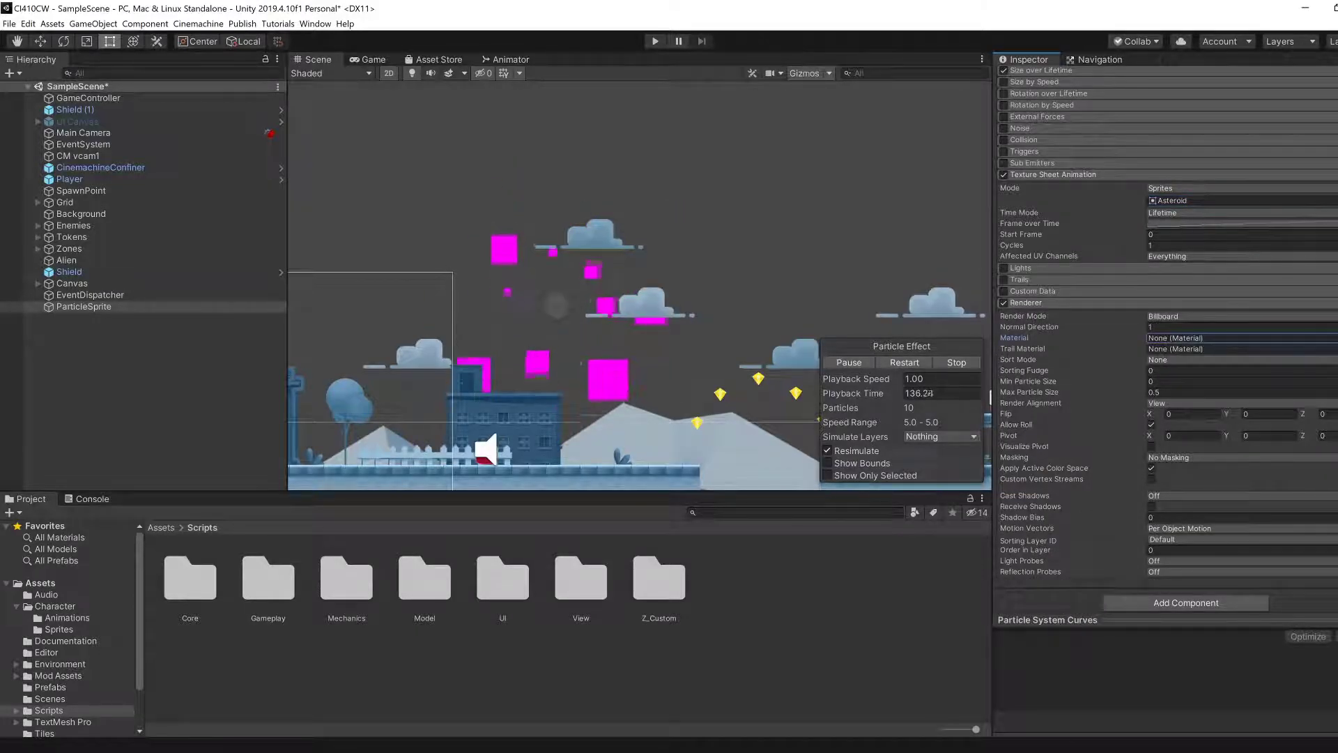
left_click(1336, 338)
scroll(911, 481, "down", 5)
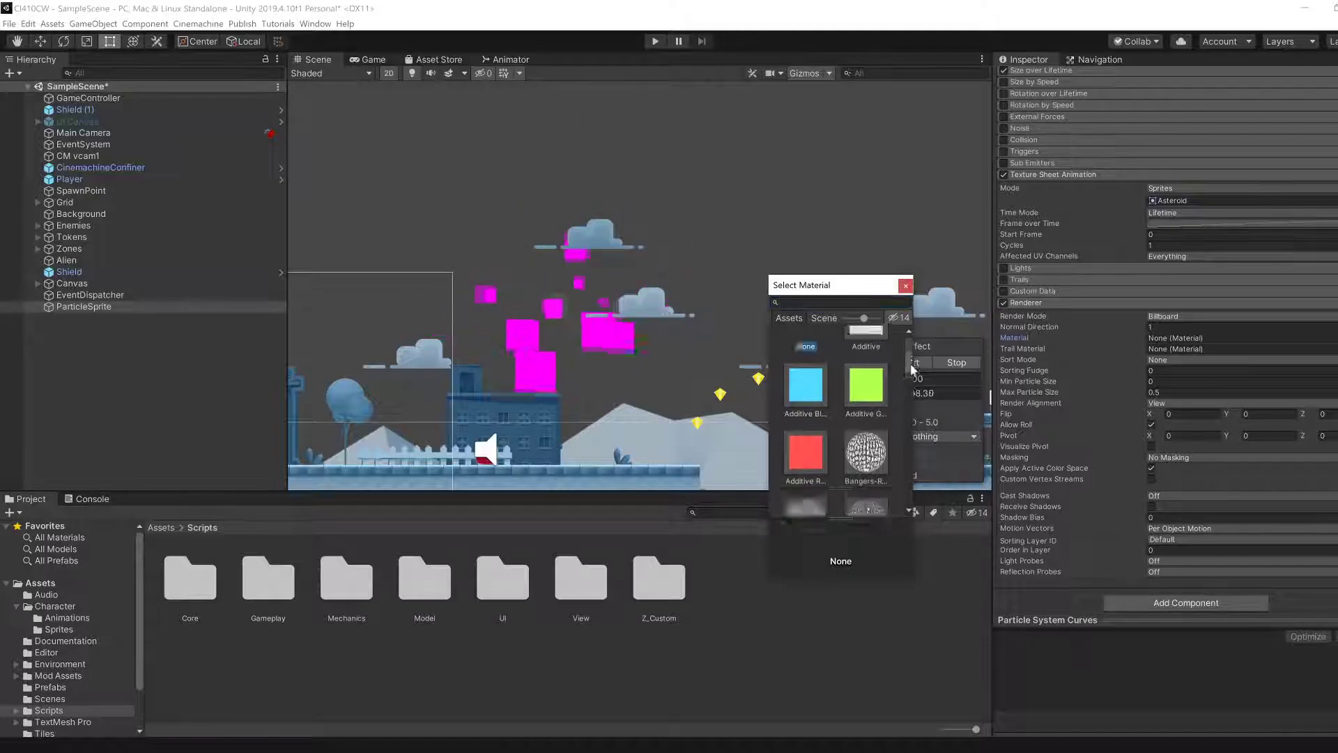
scroll(910, 481, "down", 2)
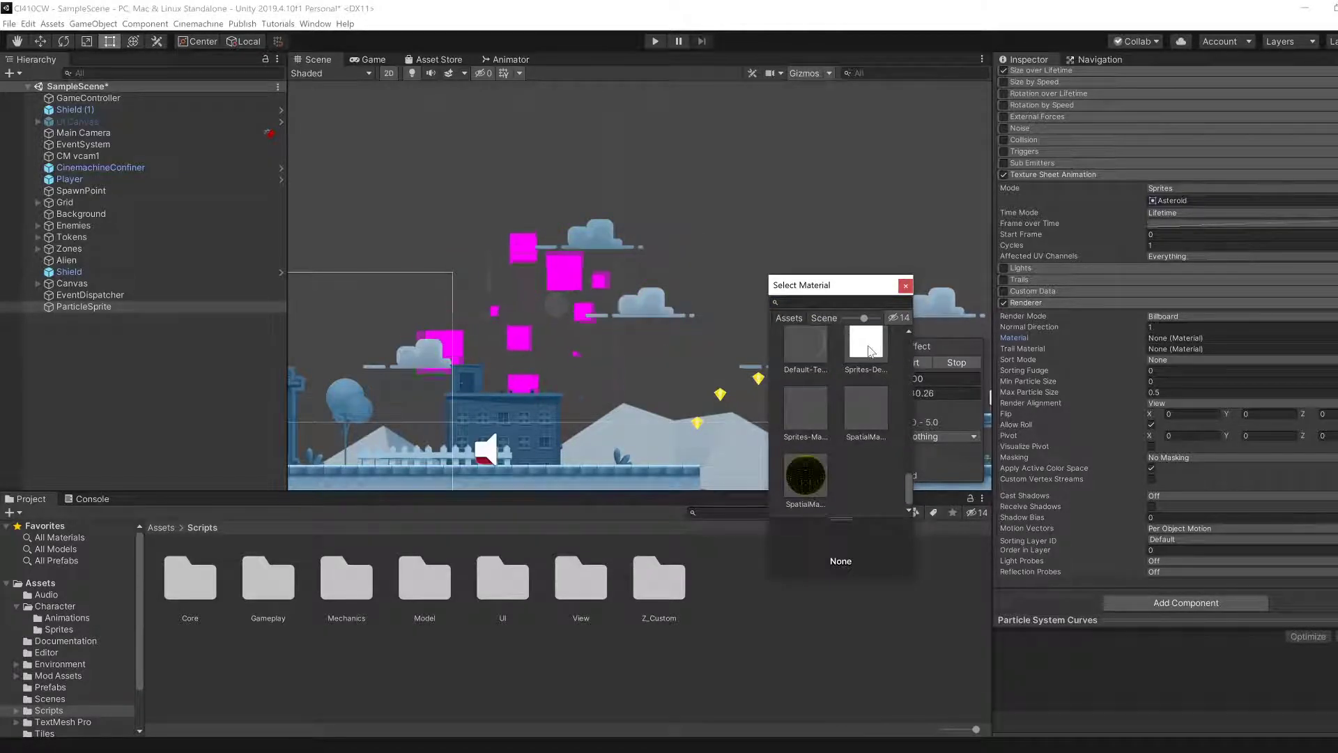
left_click(848, 374)
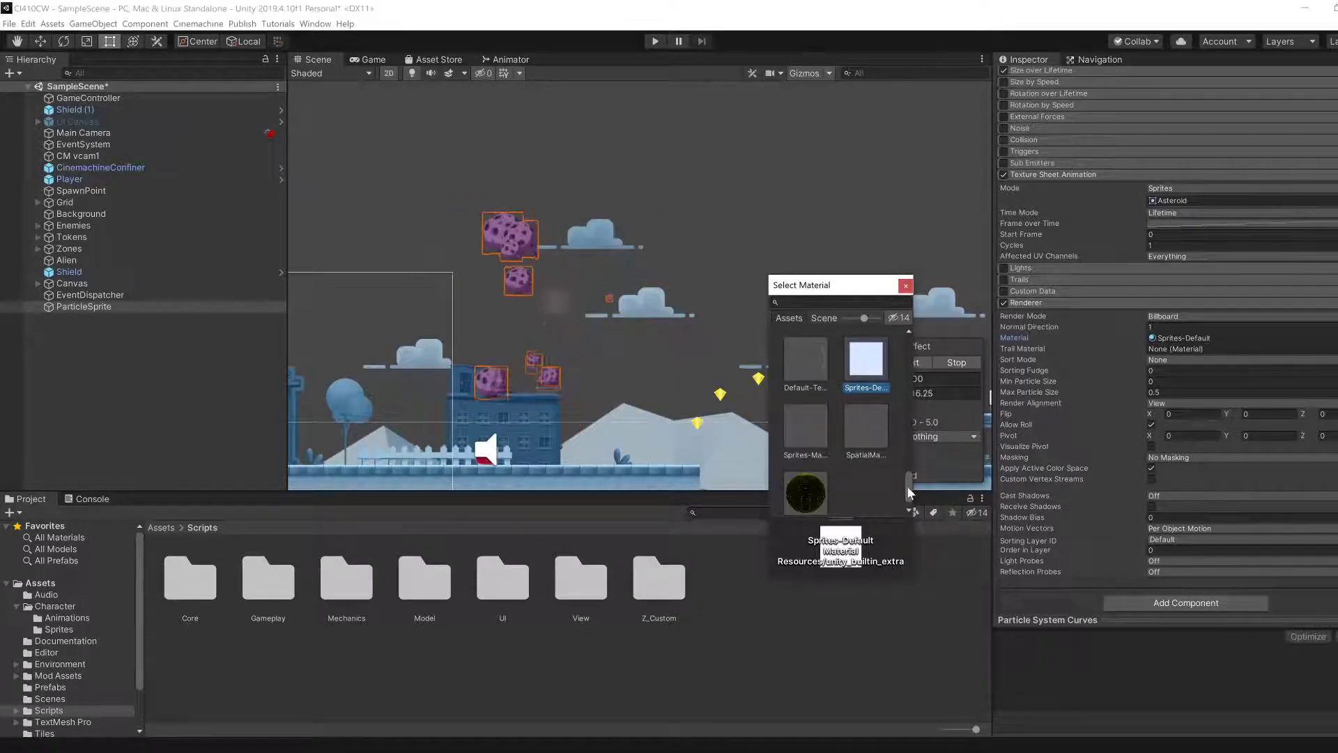
left_click_drag(910, 485, 913, 381)
left_click_drag(915, 365, 913, 350)
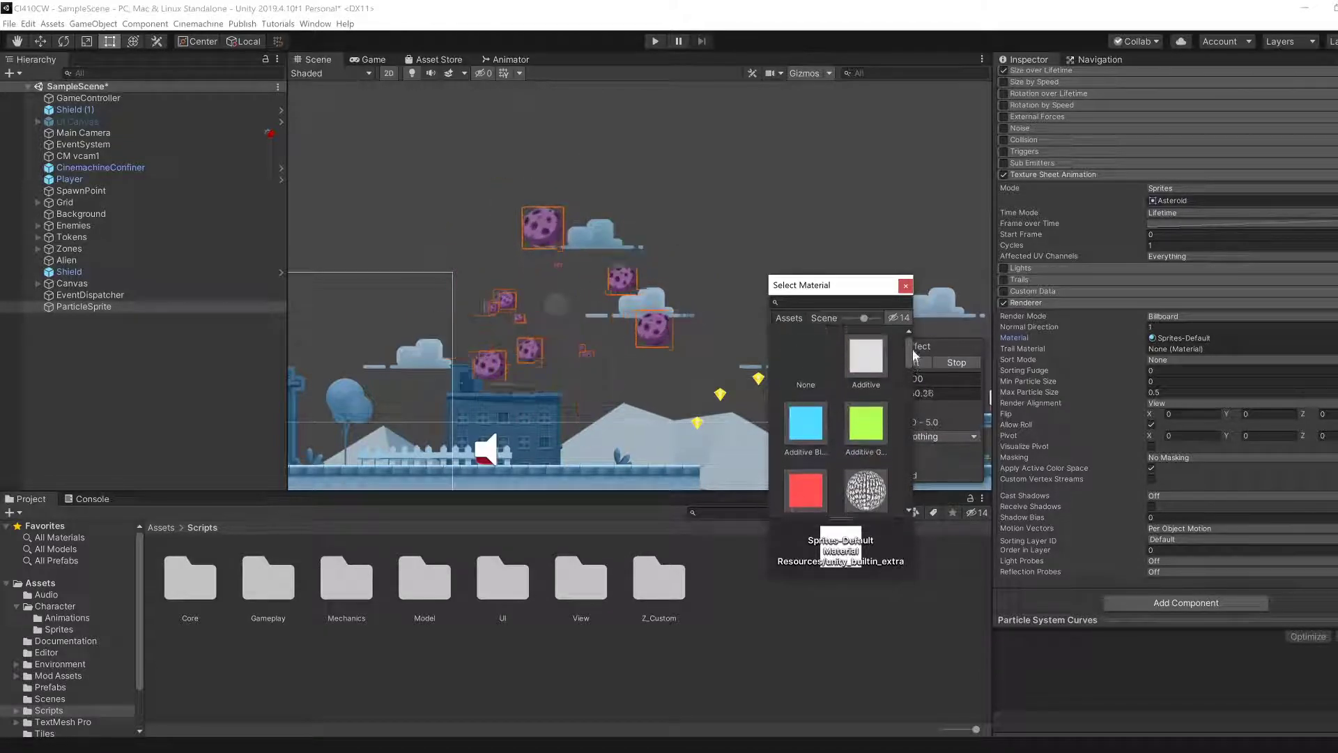
left_click(905, 286)
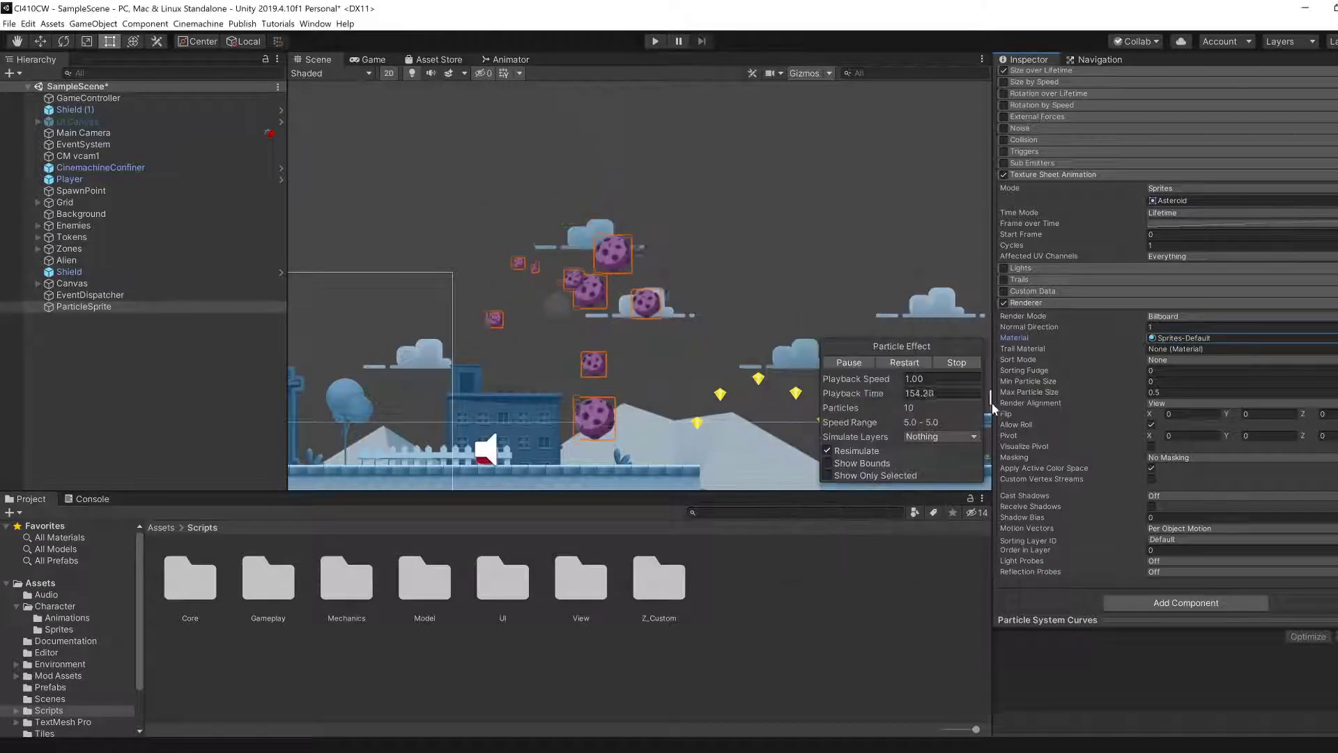
- Enable the Noise module of the particle system and set its strength to 0.2
scroll(1052, 399, "up", 3)
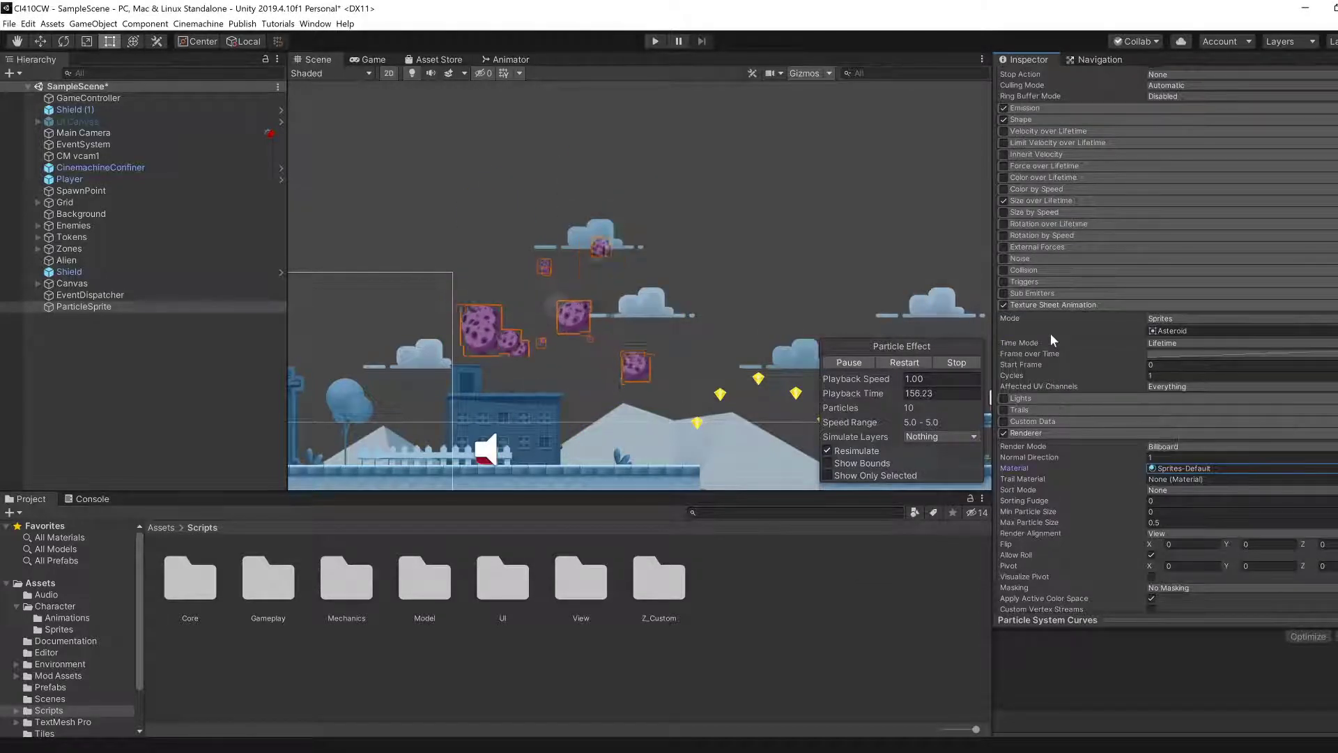
left_click(1005, 258)
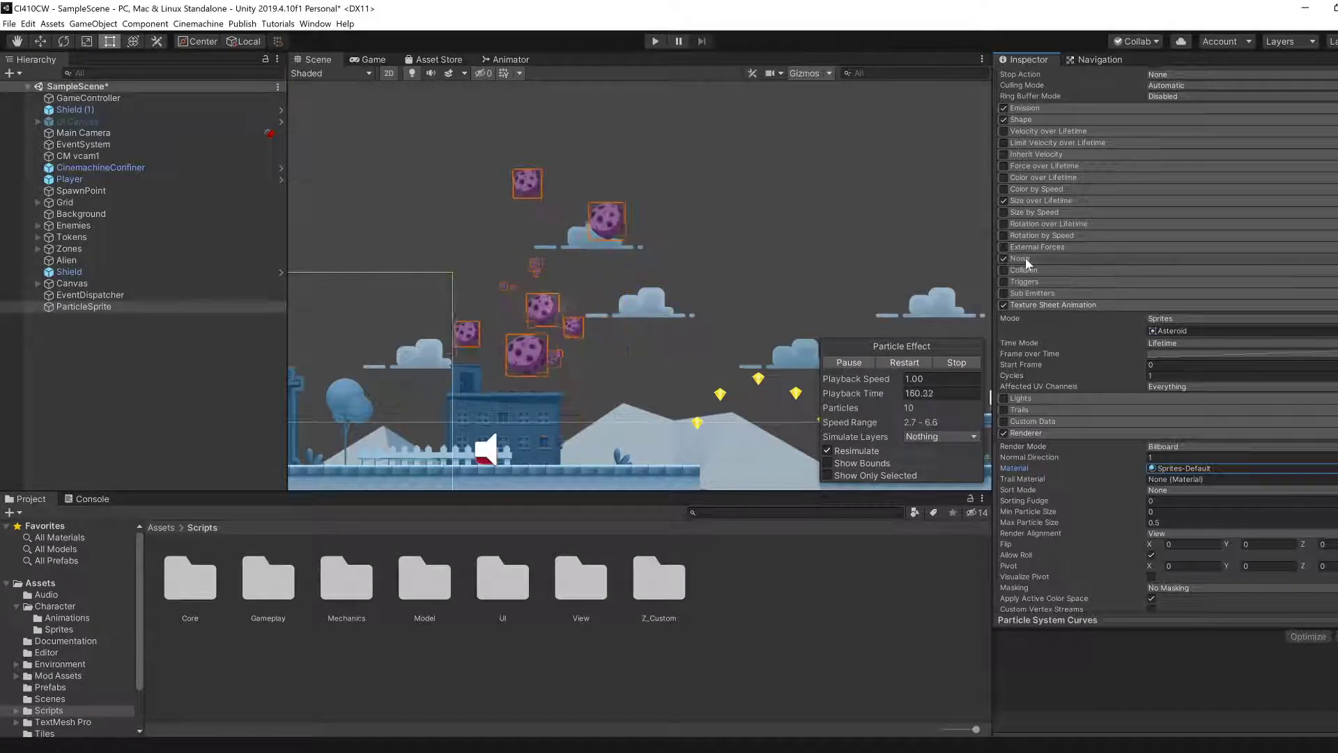
left_click(1026, 258)
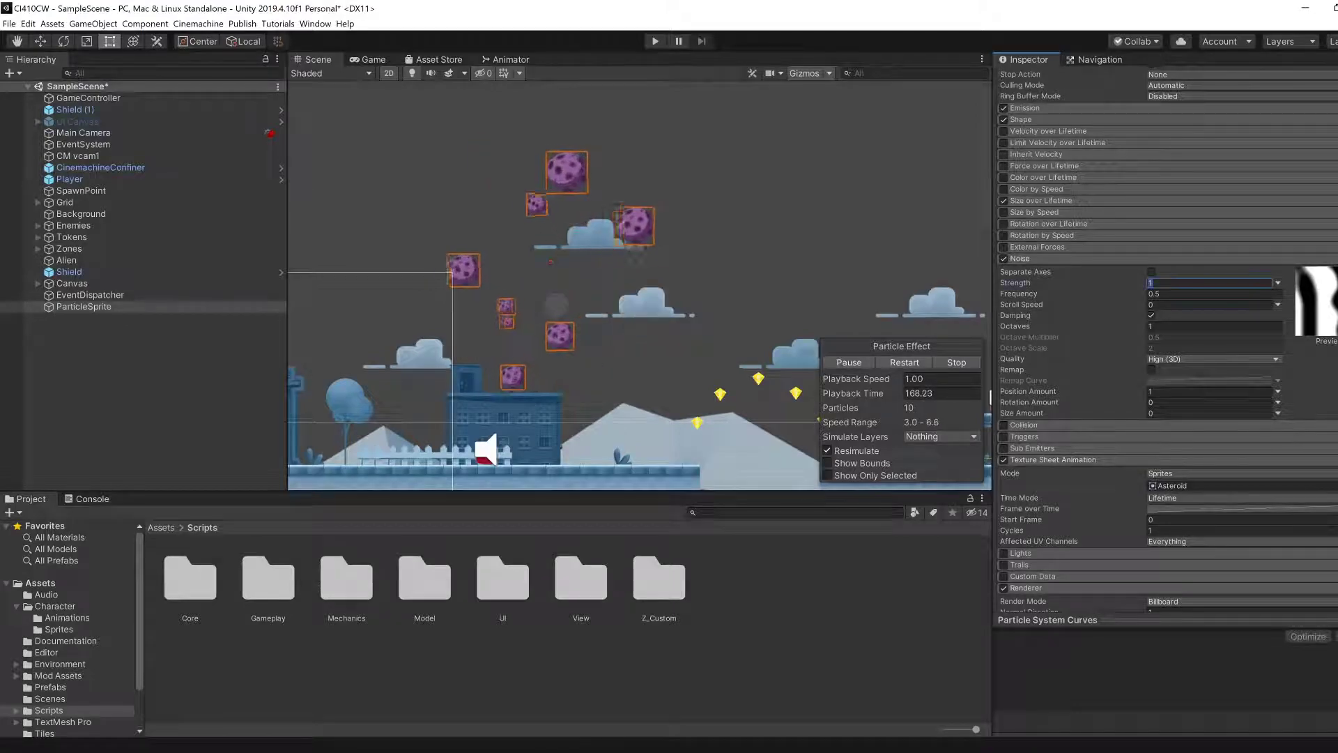
left_click(1210, 283)
type("0.")
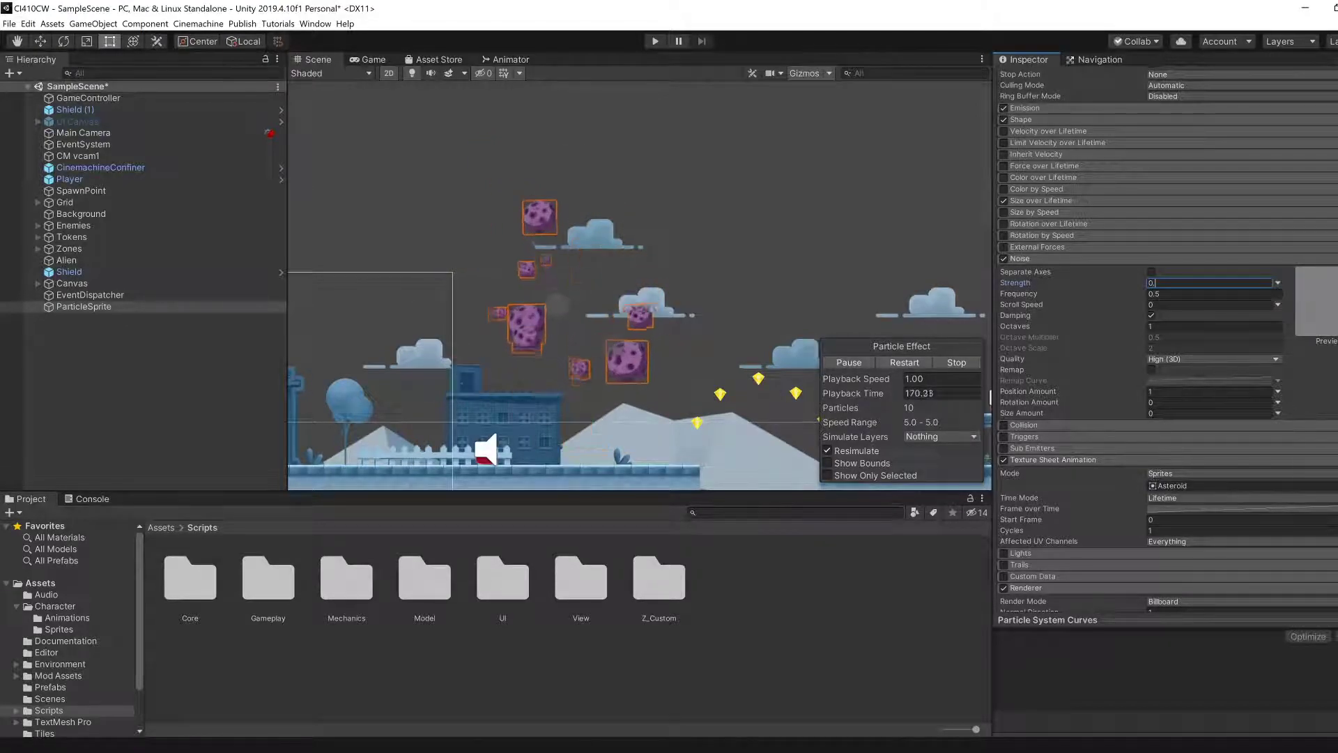
type("2")
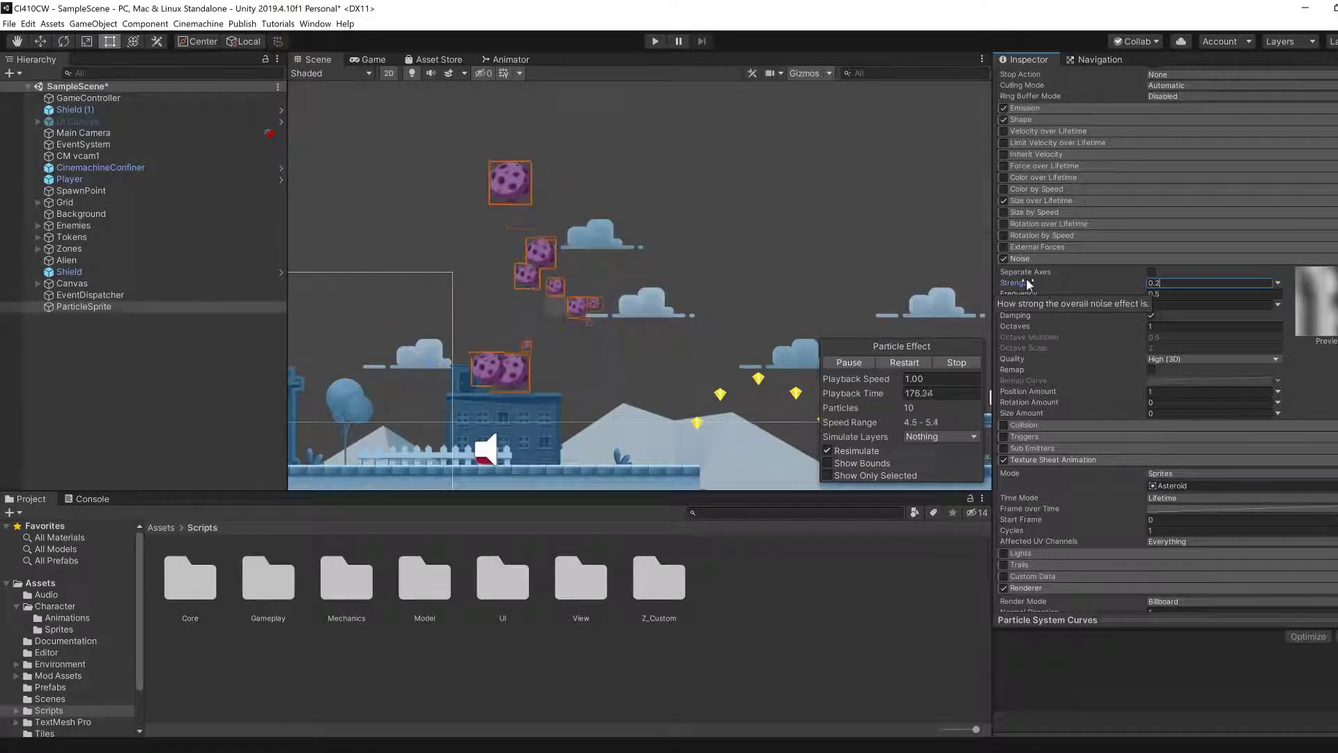
- Enable the Rotation over Lifetime module and collapse the Noise, Texture Sheet Animation and Renderer modules
left_click(1004, 224)
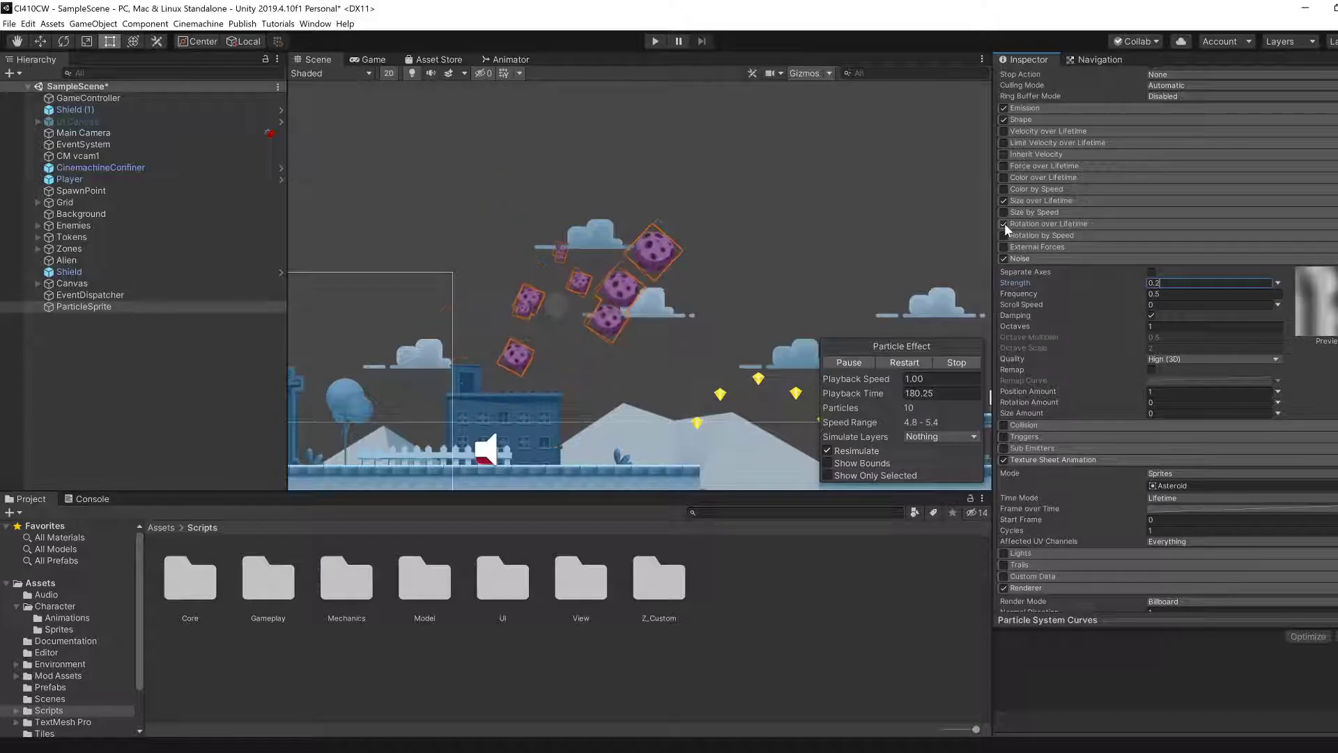
left_click(1073, 257)
left_click(1086, 304)
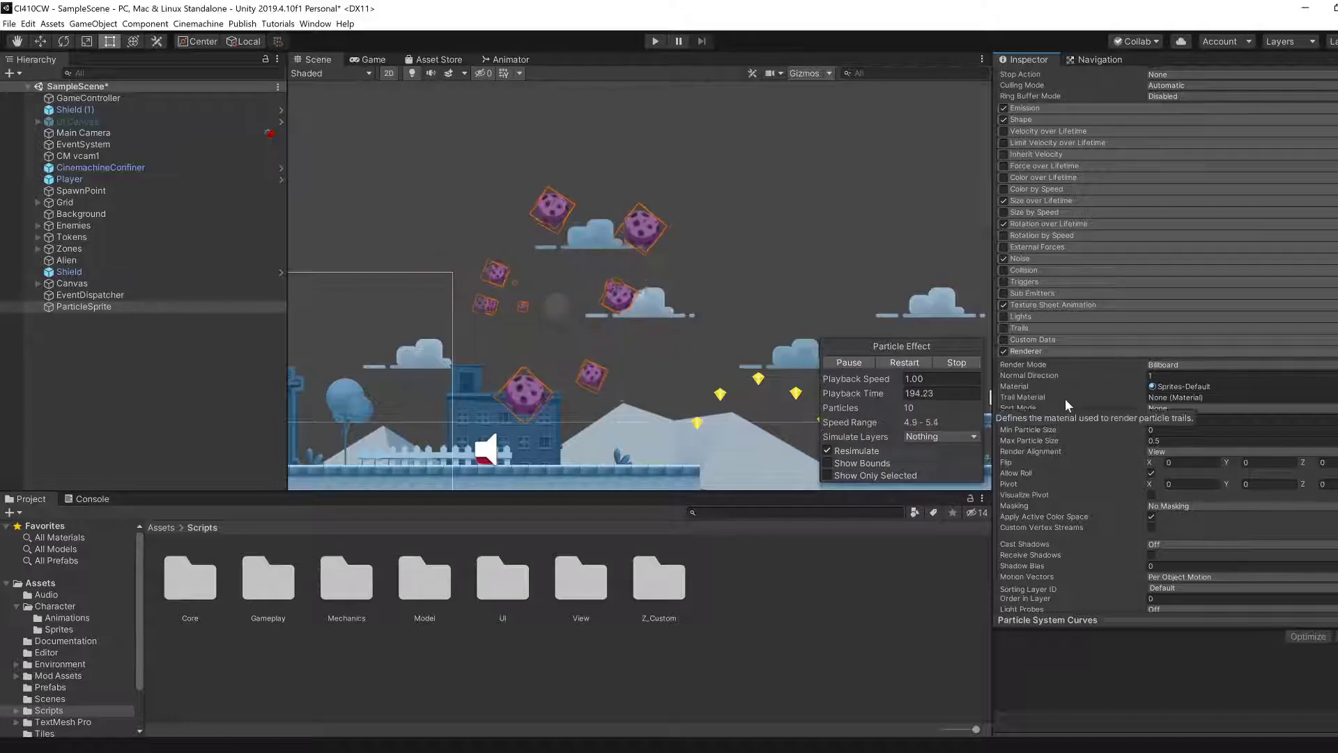
left_click(1068, 353)
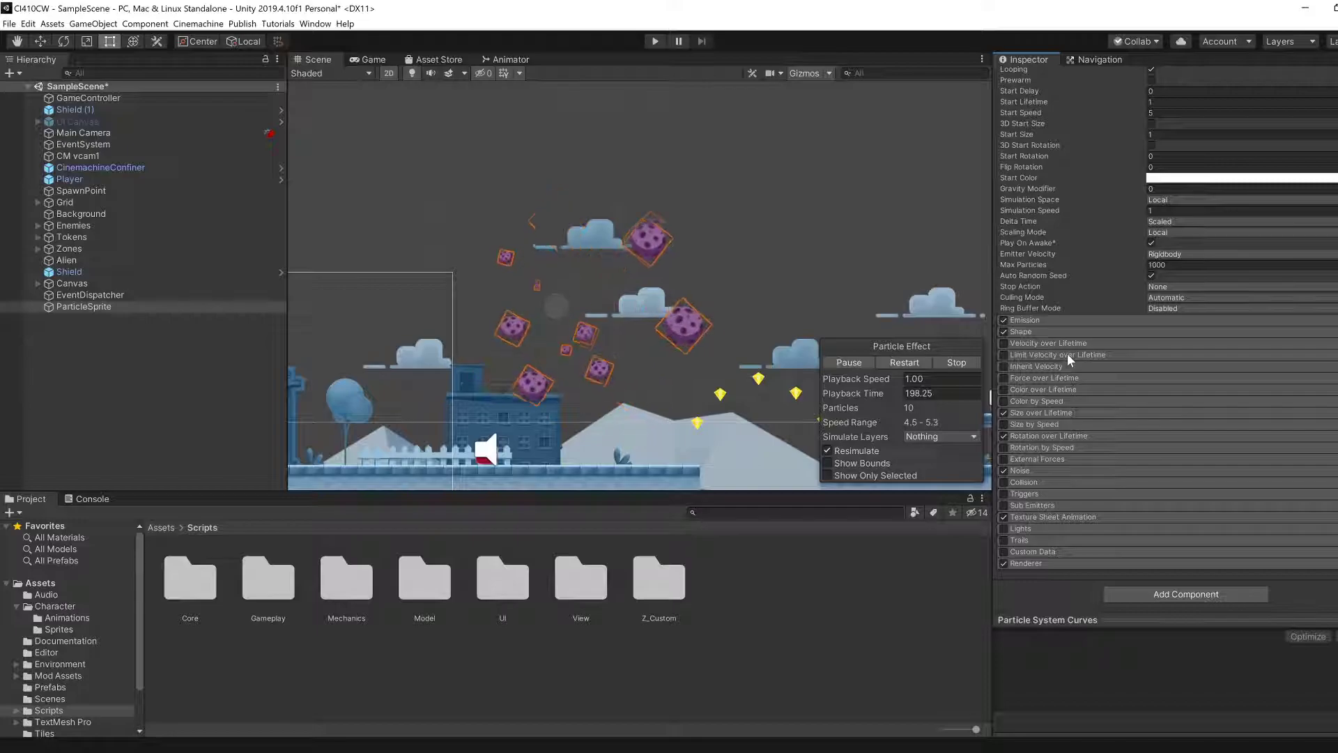
- Collapse ParticleSprite's Particle System component and save the object as a prefab in the Z_Prefabs folder
left_click(104, 307)
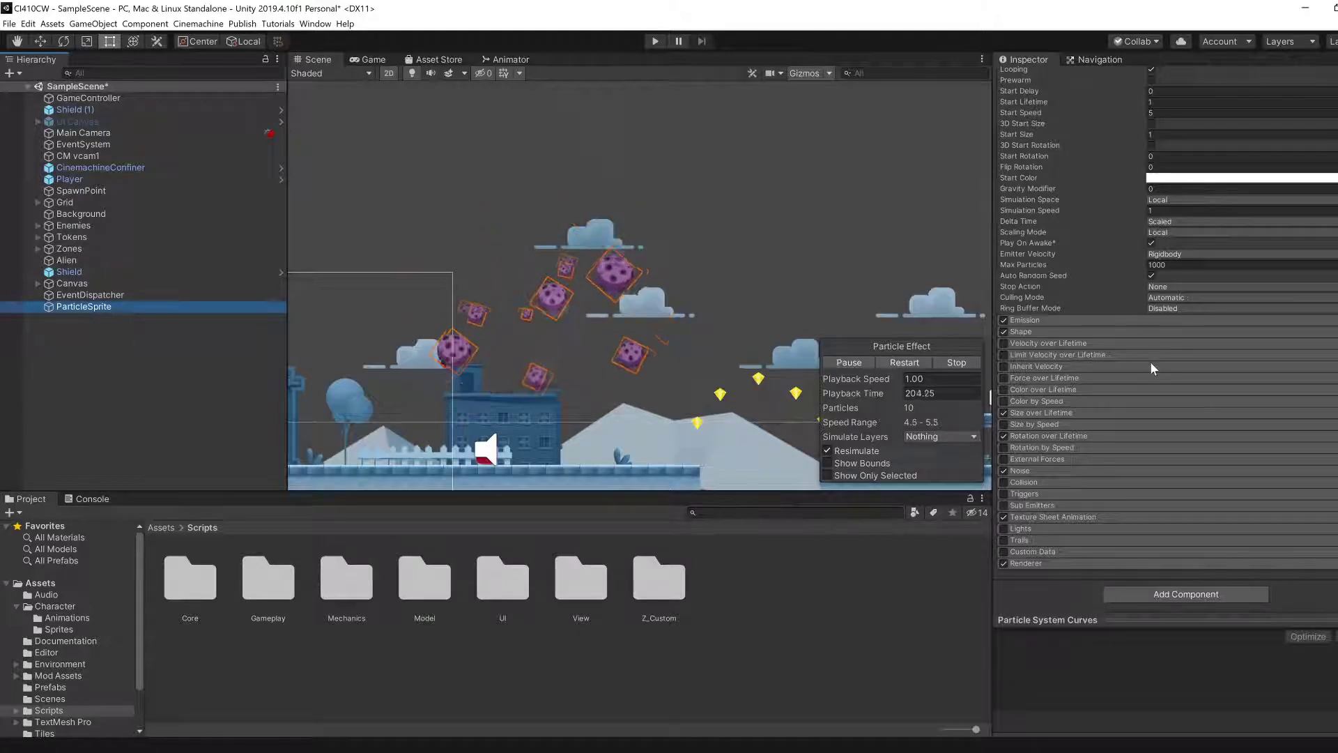
scroll(1147, 356, "up", 5)
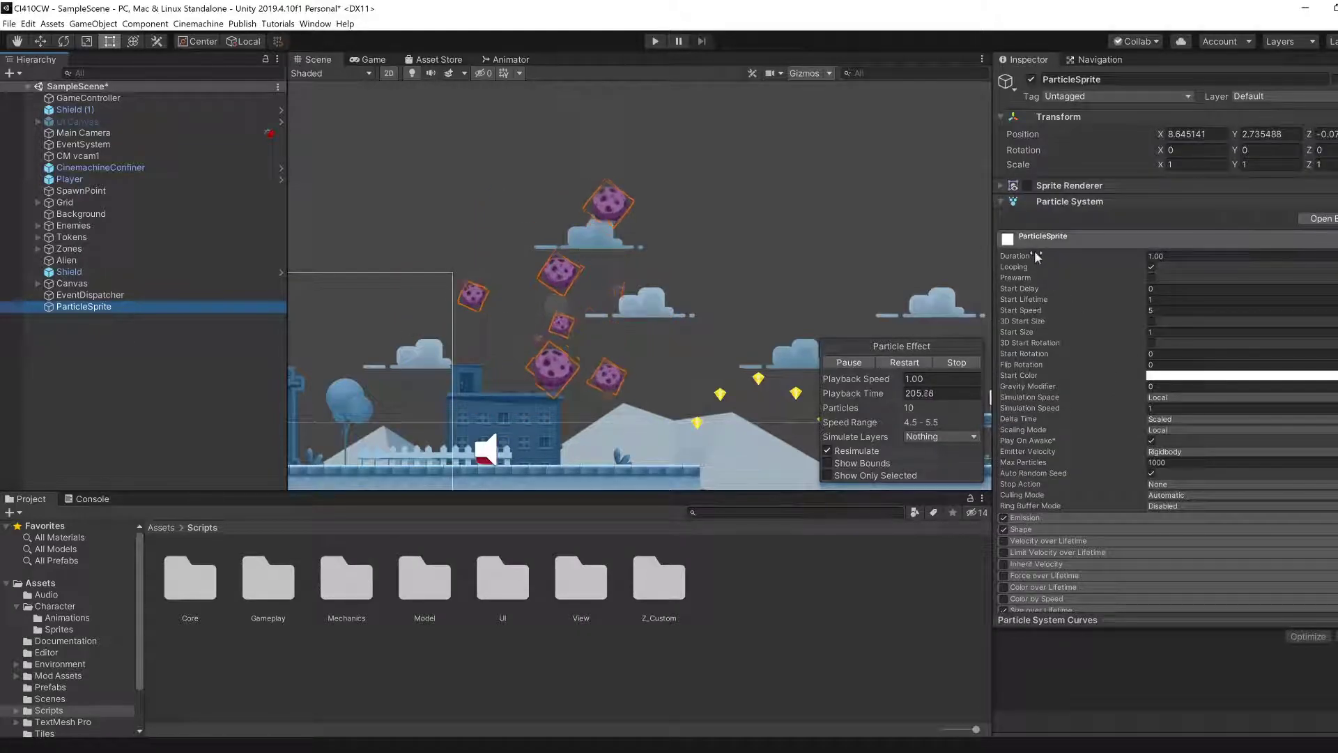
left_click(1049, 202)
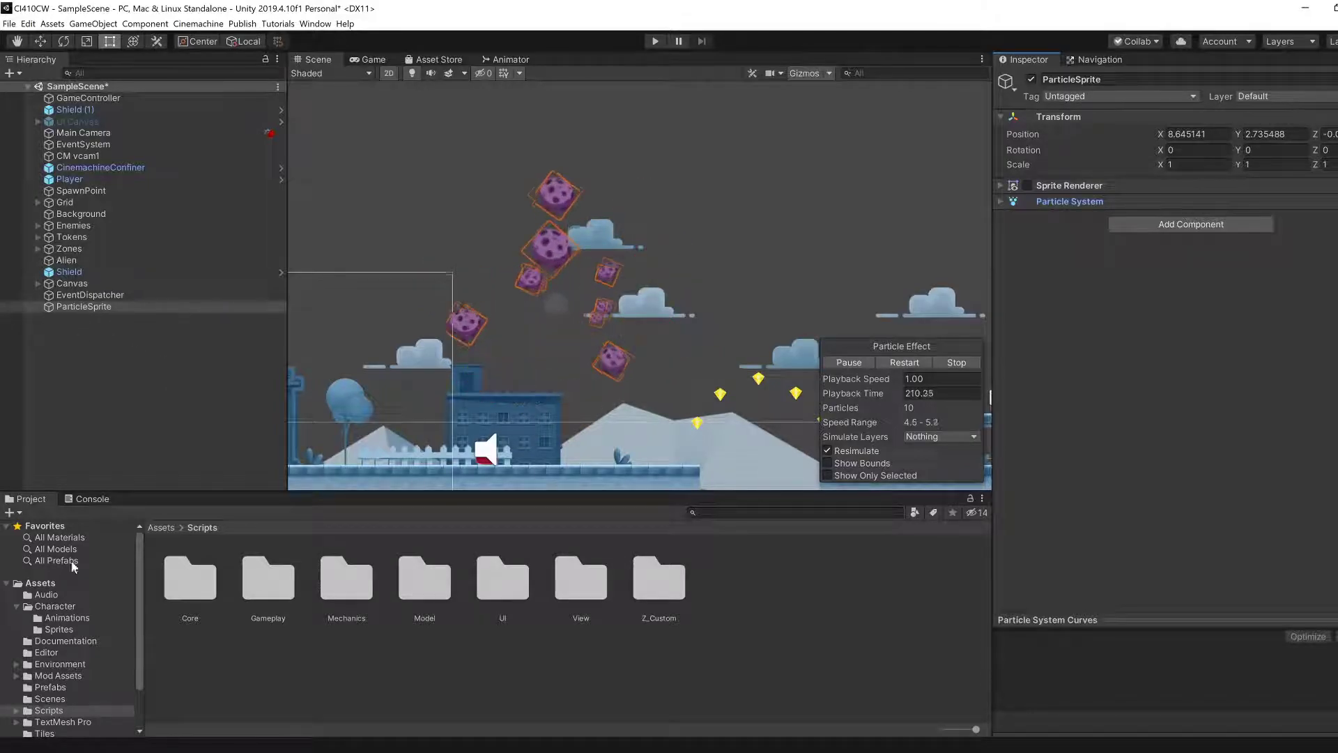
scroll(91, 613, "down", 2)
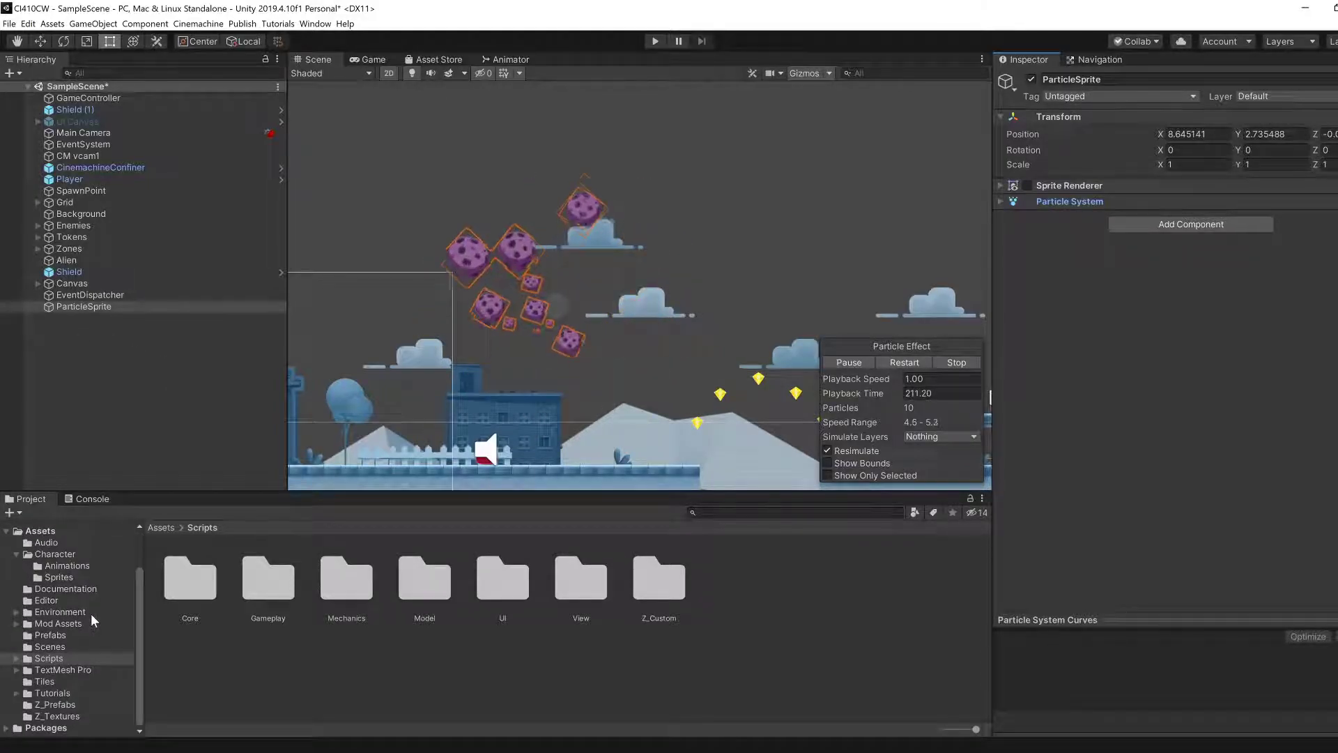
left_click(76, 705)
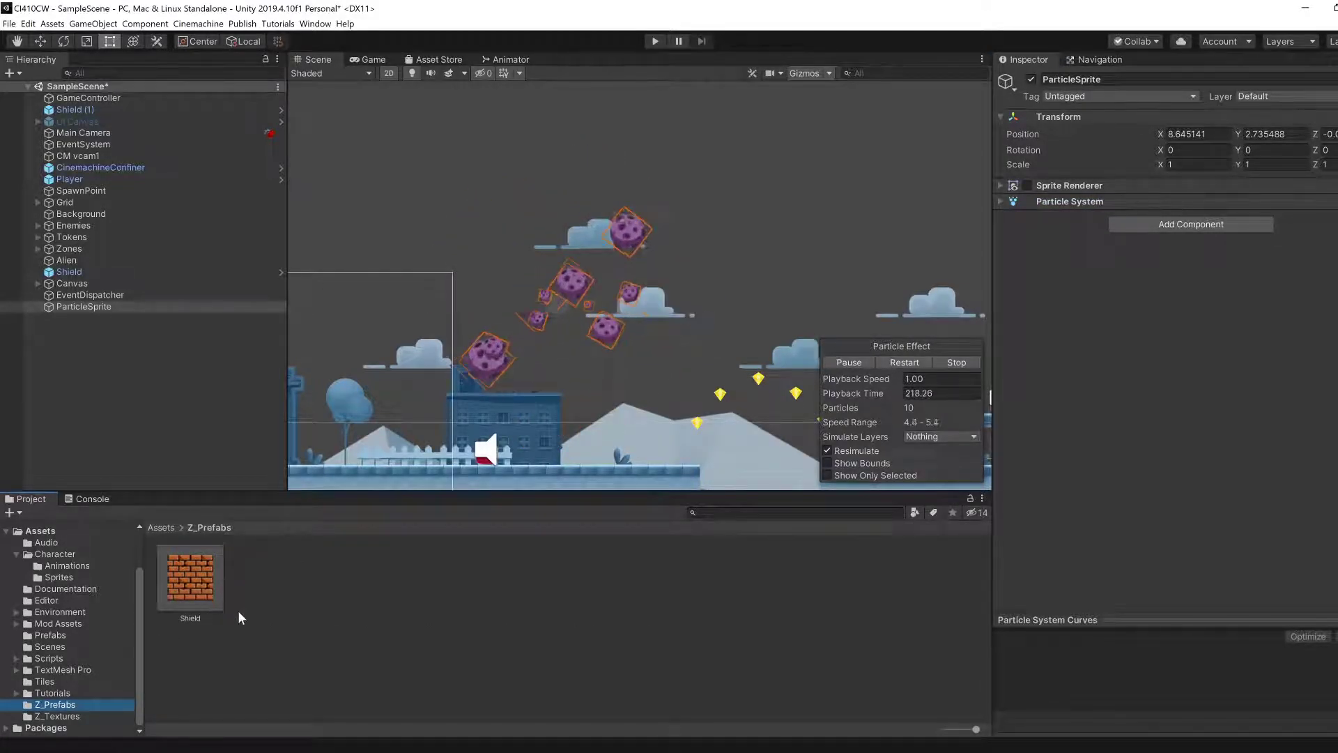
left_click_drag(82, 306, 391, 622)
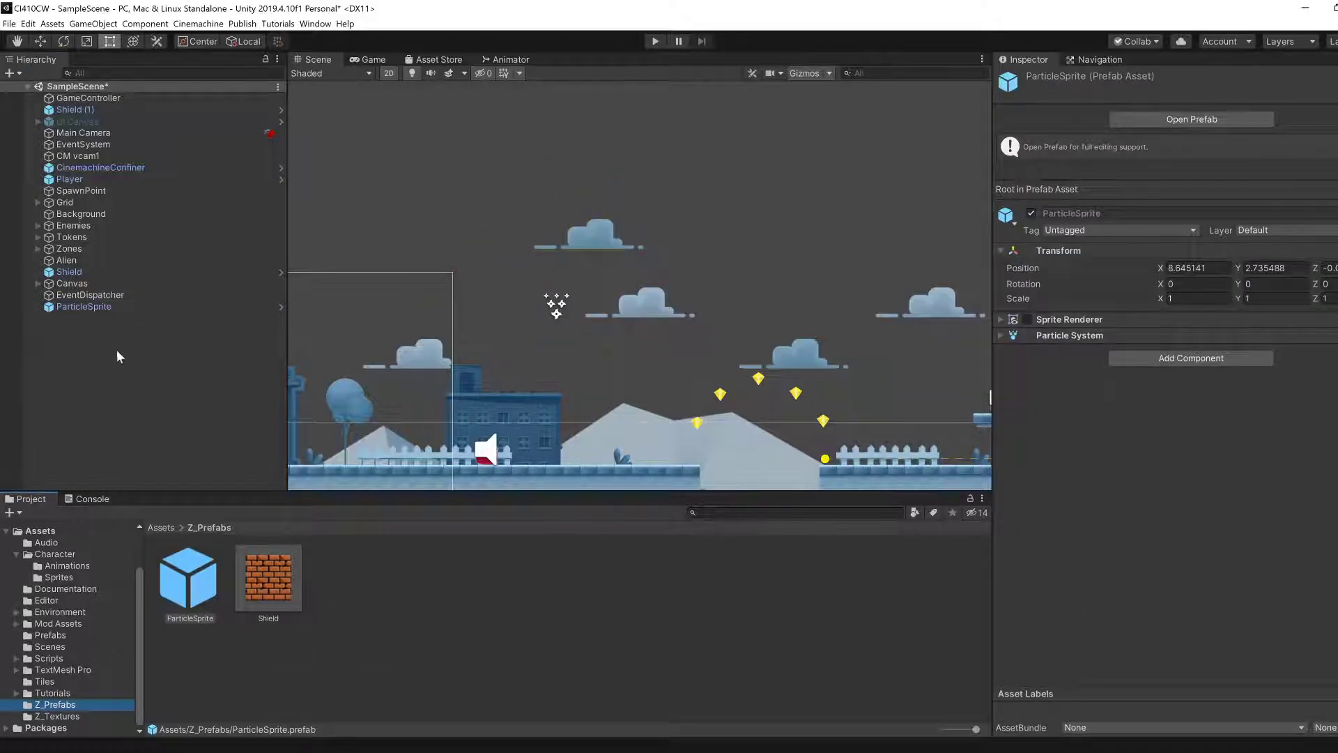
- Delete the ParticleSprite instance from the scene, keeping its prefab
left_click(94, 307)
left_click(96, 332)
key("Delete")
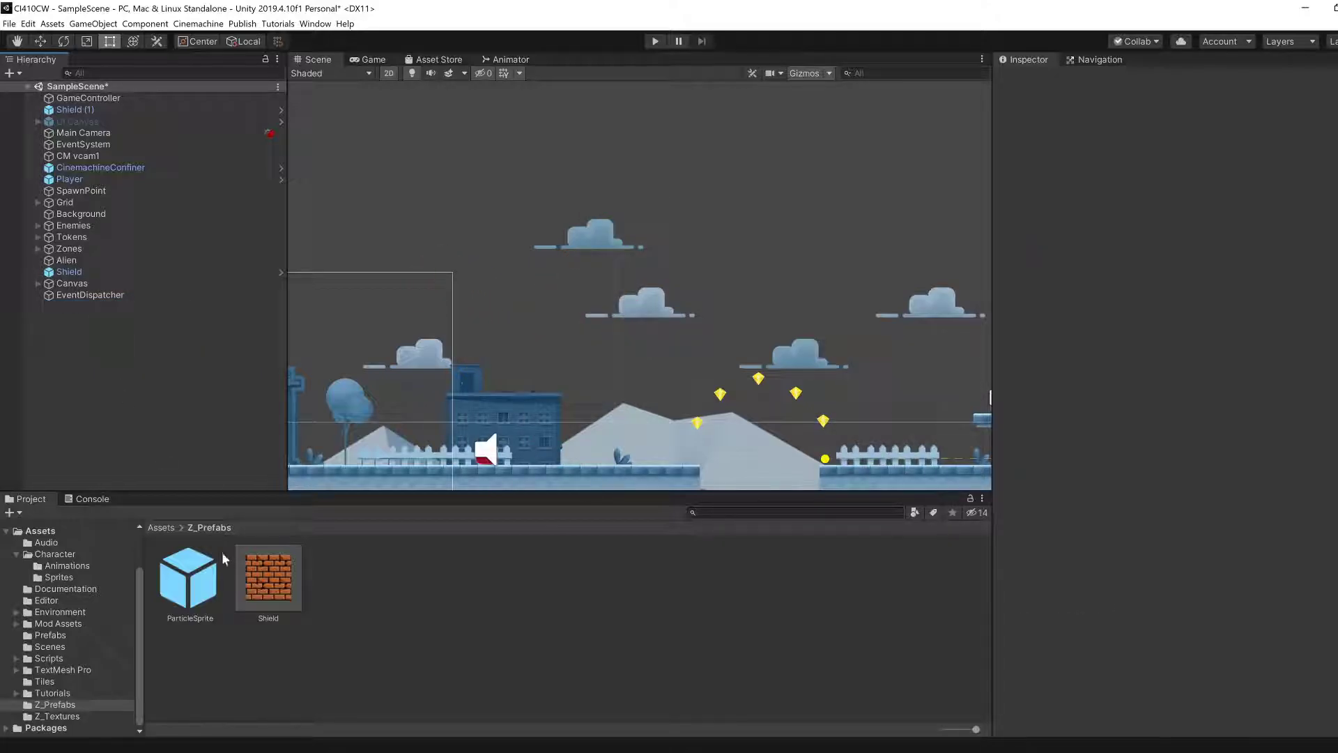
- Examine the Particle System settings of the ParticleSprite prefab, including Looping, and collapse the component again
left_click(190, 586)
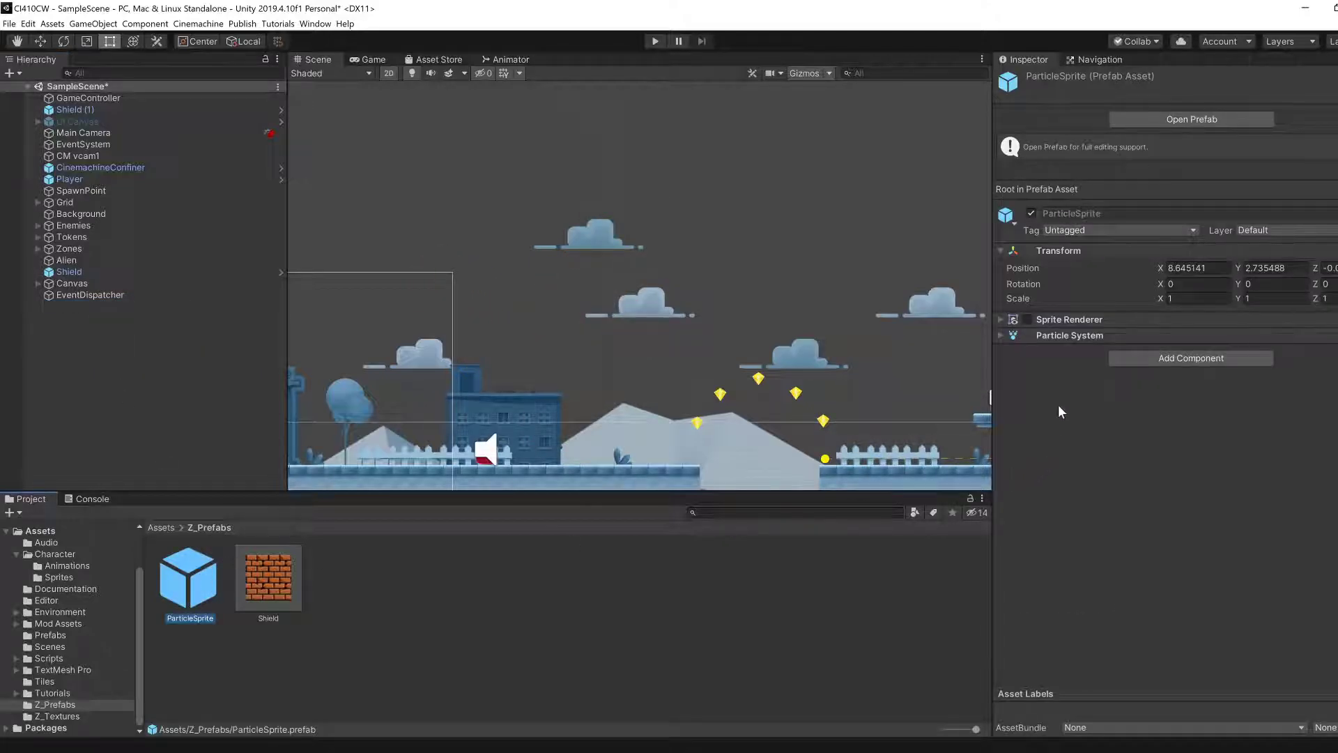
left_click(1085, 336)
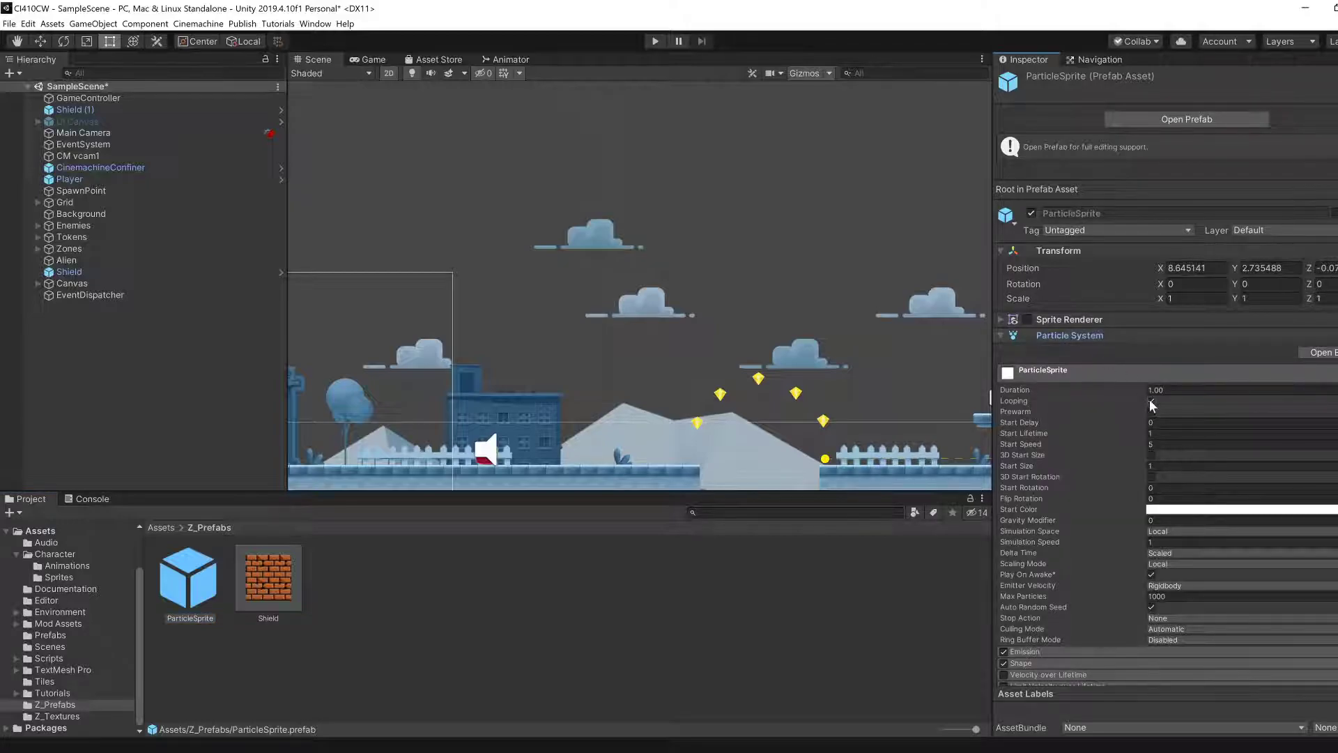
left_click(1085, 337)
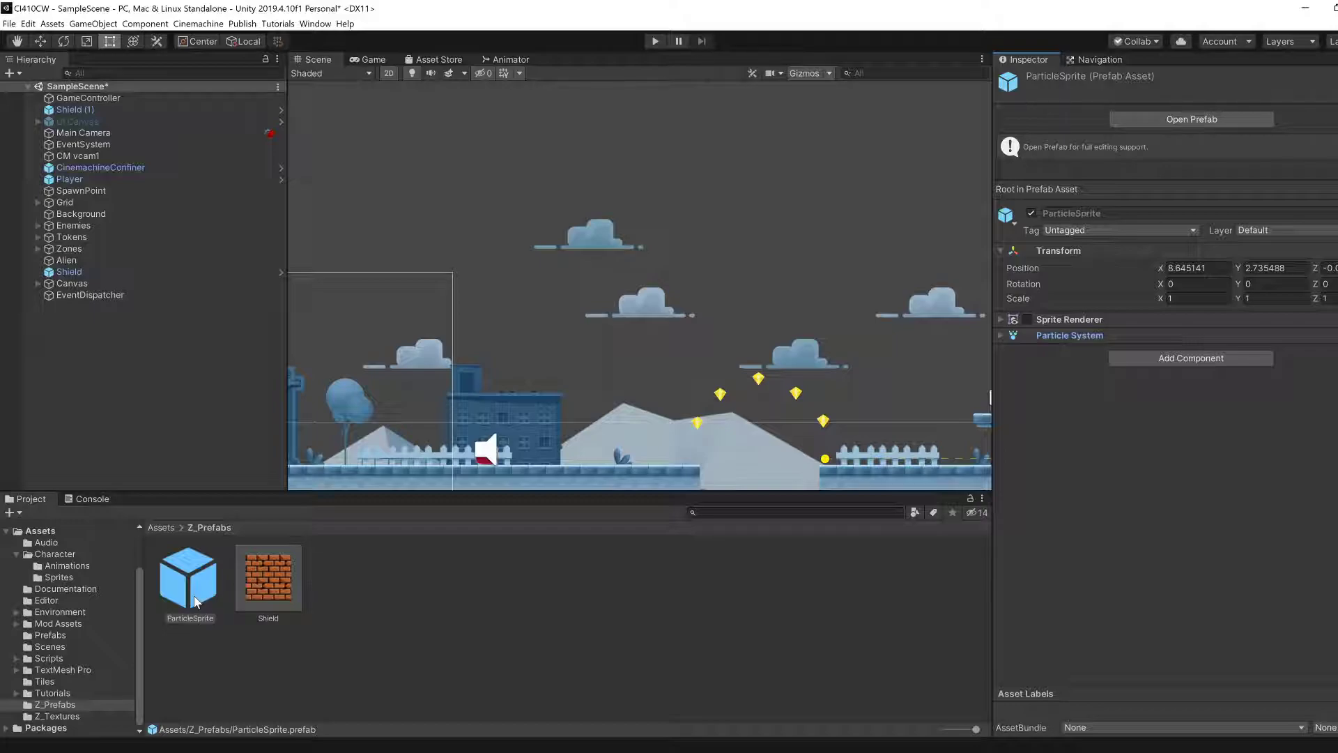
- Select the first yellow token before the gap in the level and open its TokenInstance script in Visual Studio
middle_click_drag(624, 386, 753, 317)
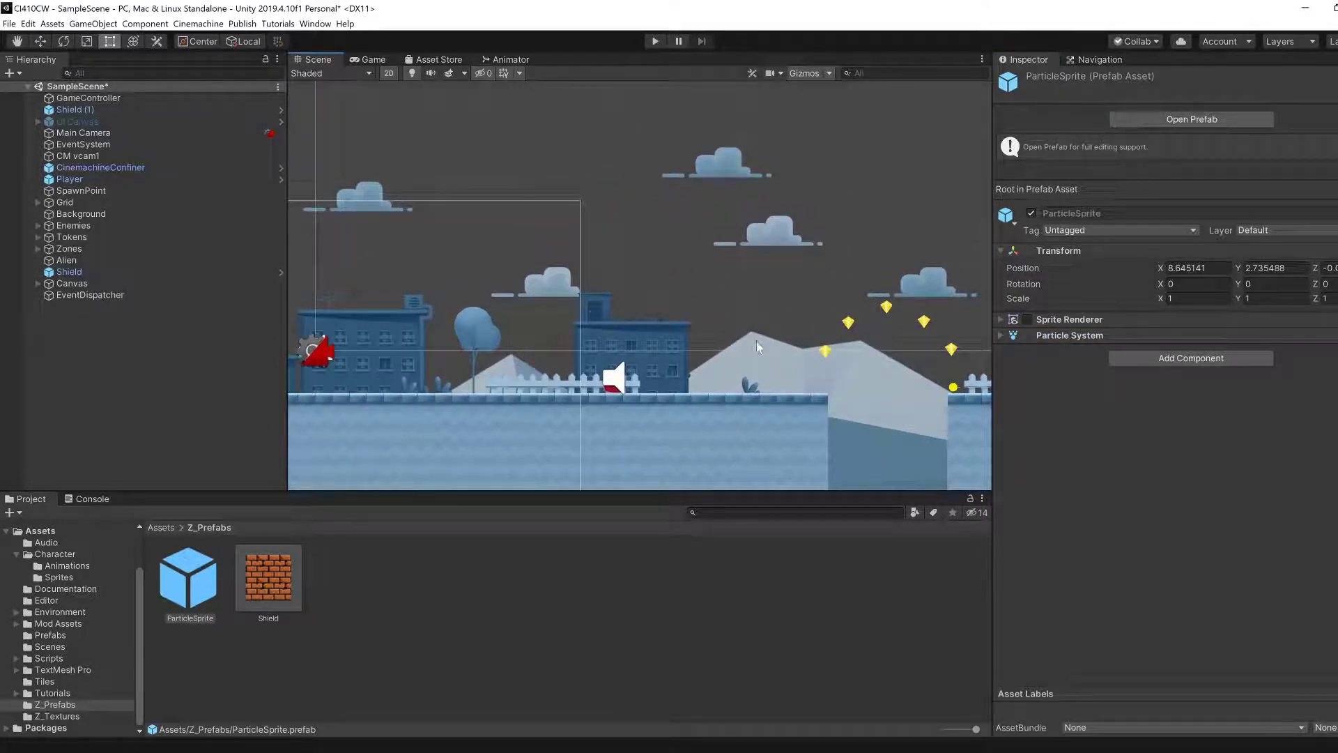
scroll(754, 343, "up", 3)
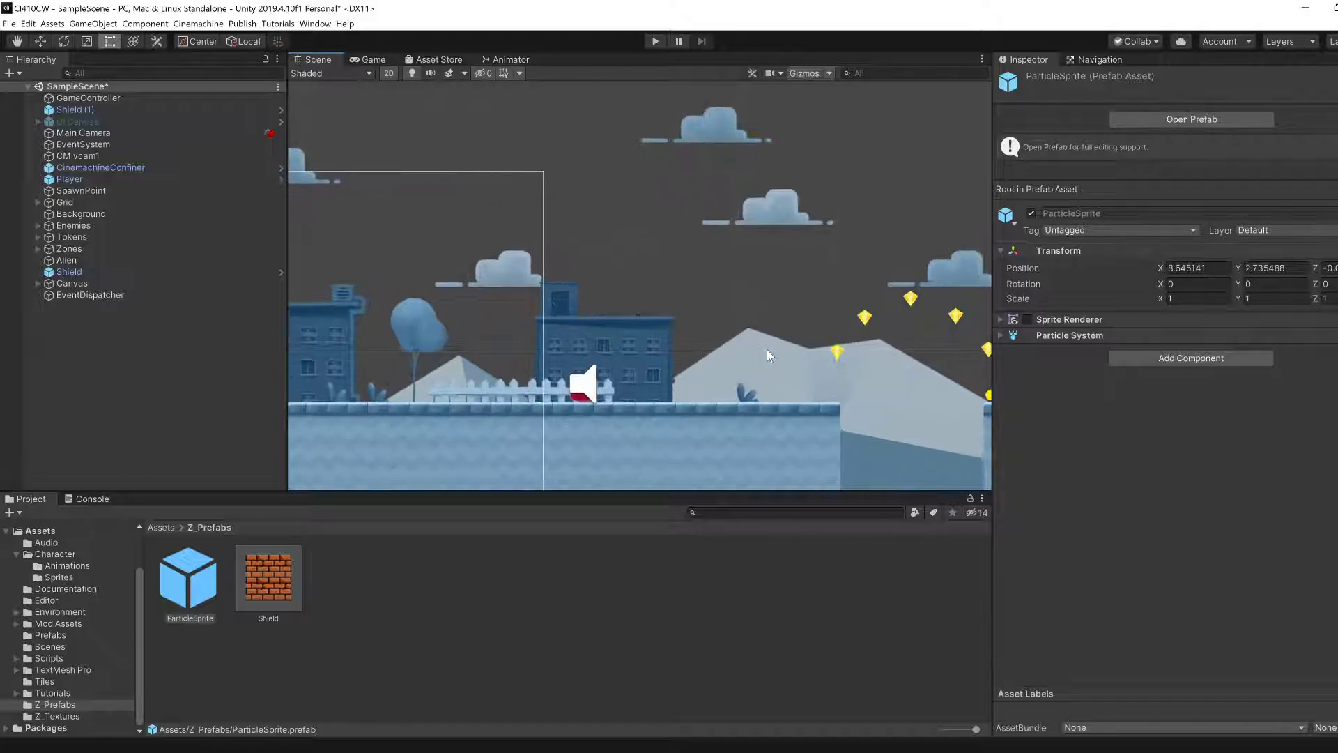
middle_click_drag(766, 349, 714, 328)
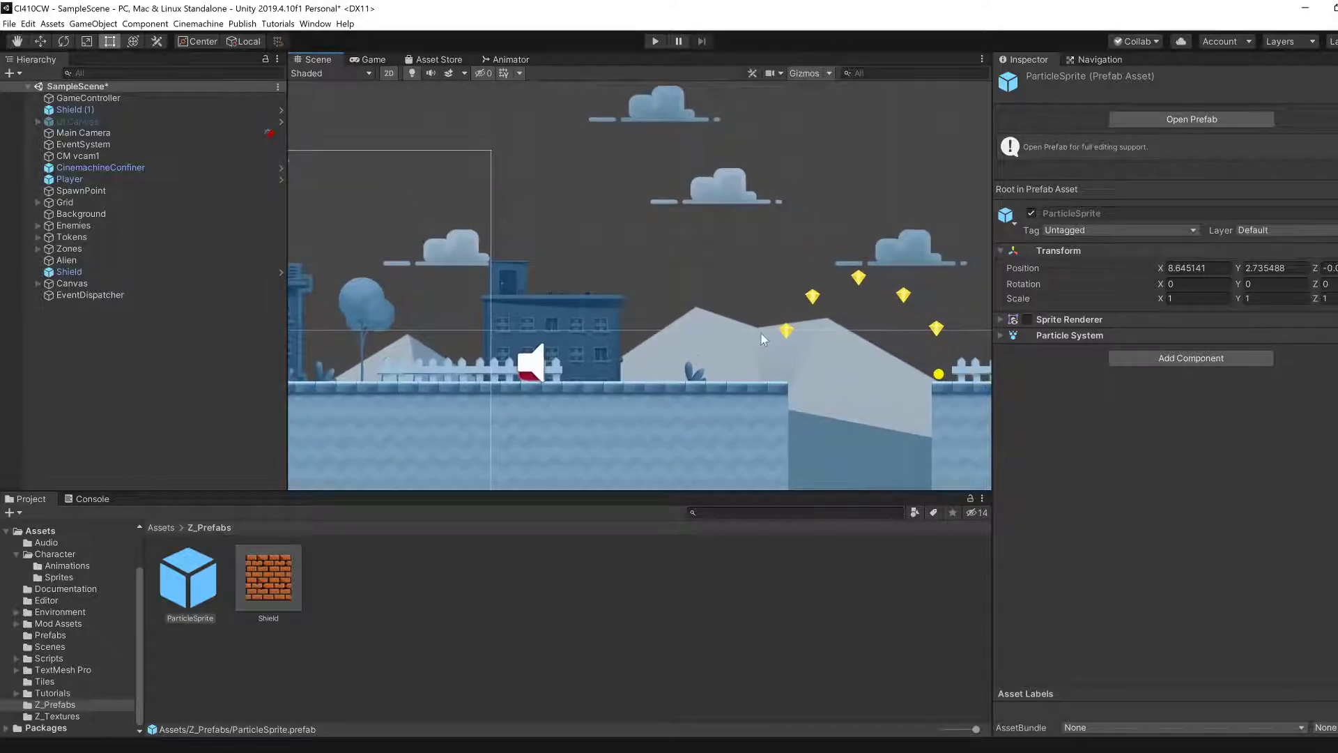
left_click(785, 334)
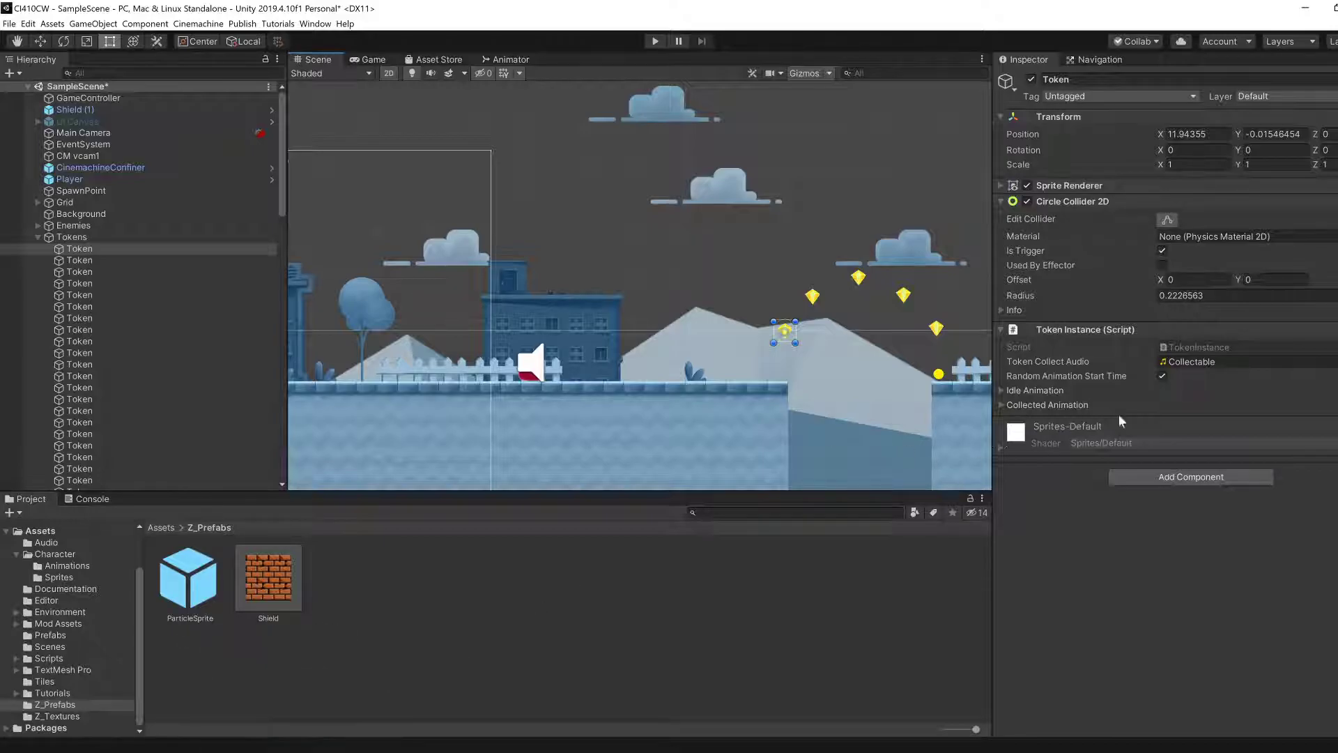
left_click(1192, 345)
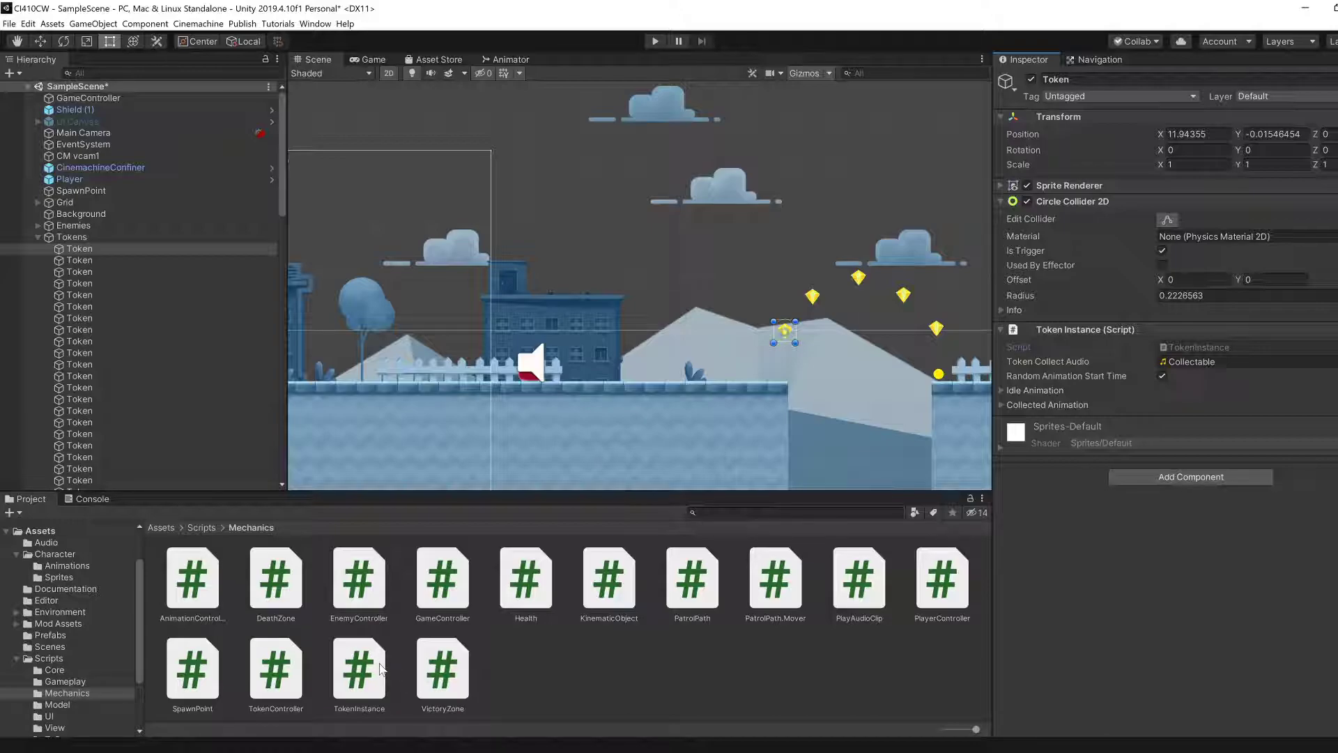
left_click(366, 666)
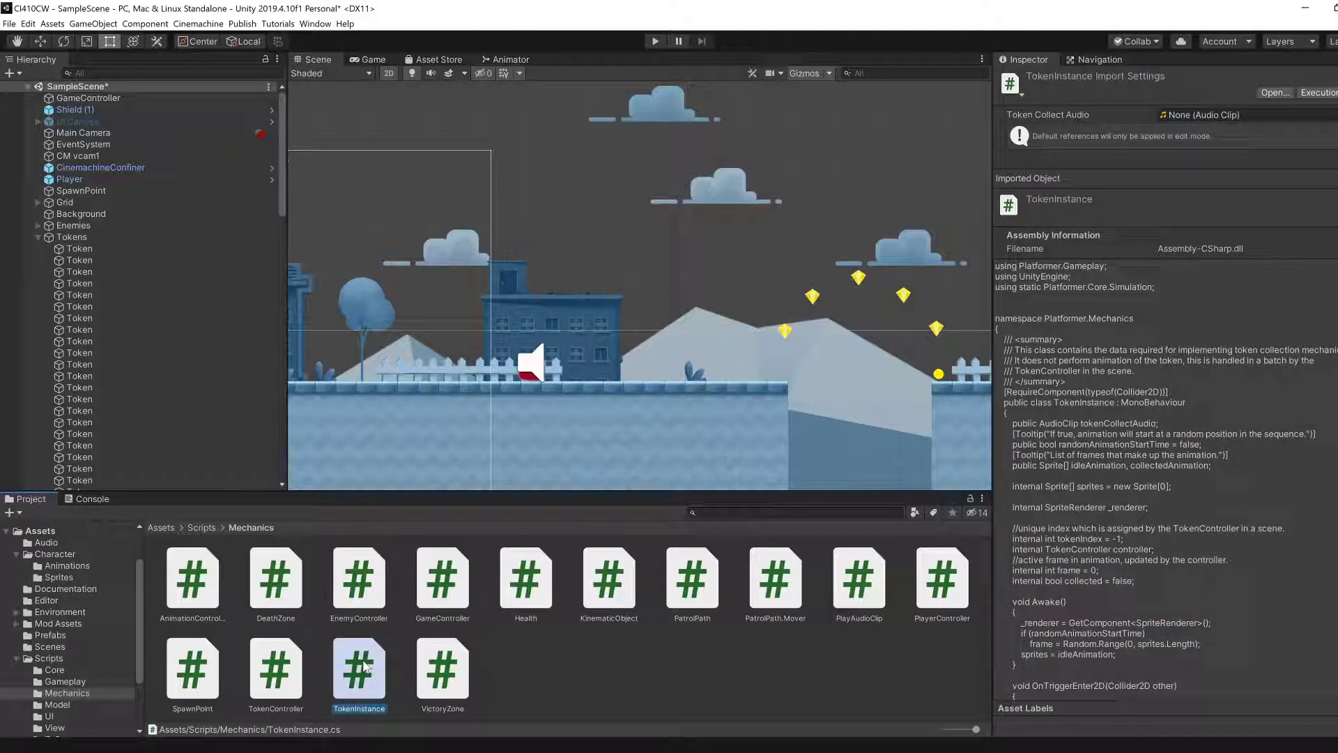
double_click(359, 666)
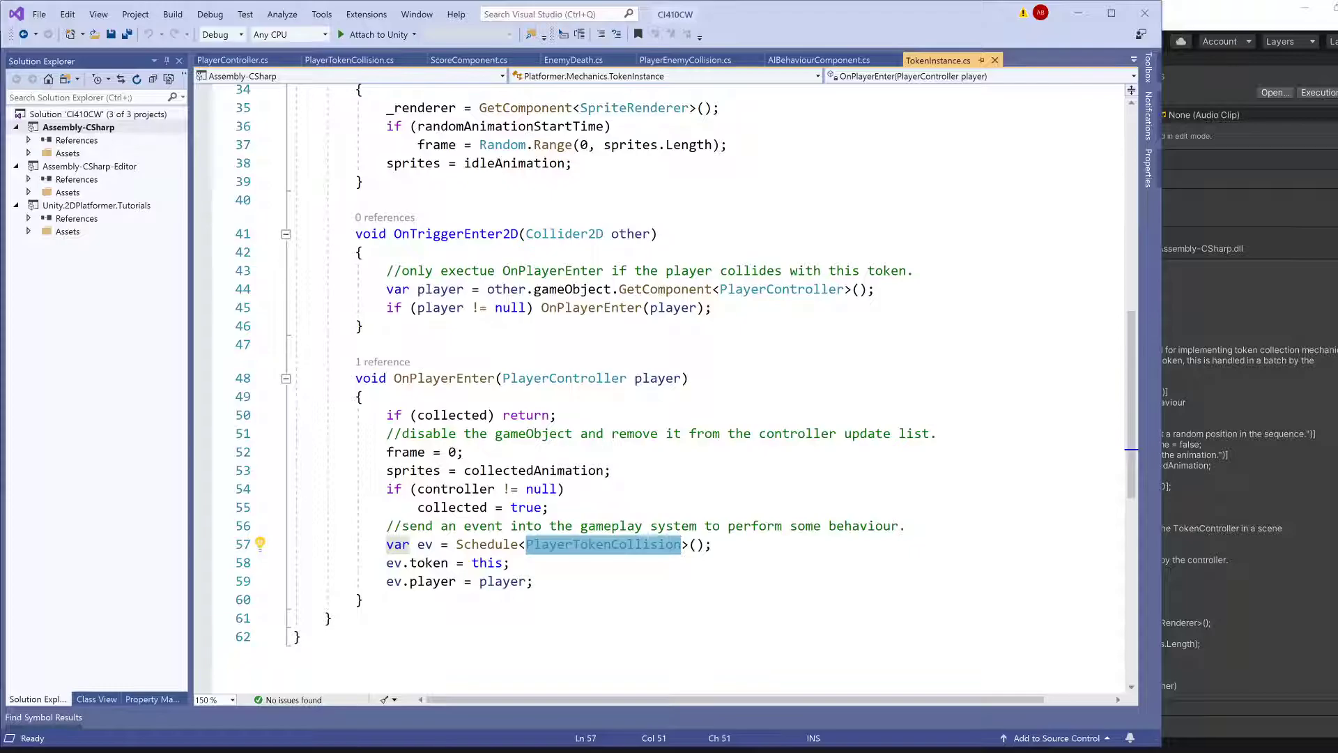
- Examine how OnTriggerEnter2D and OnPlayerEnter in the TokenInstance script handle the player colliding with a token
scroll(683, 391, "up", 7)
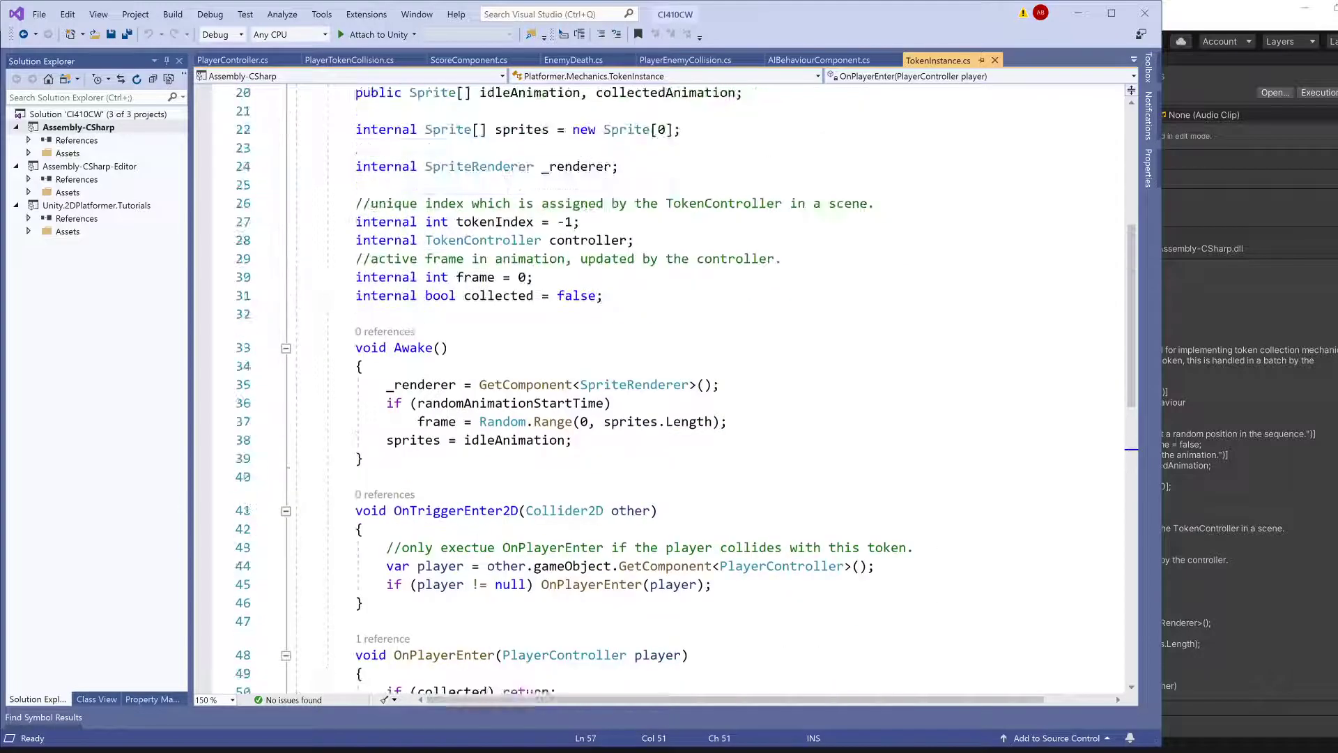
scroll(683, 390, "down", 6)
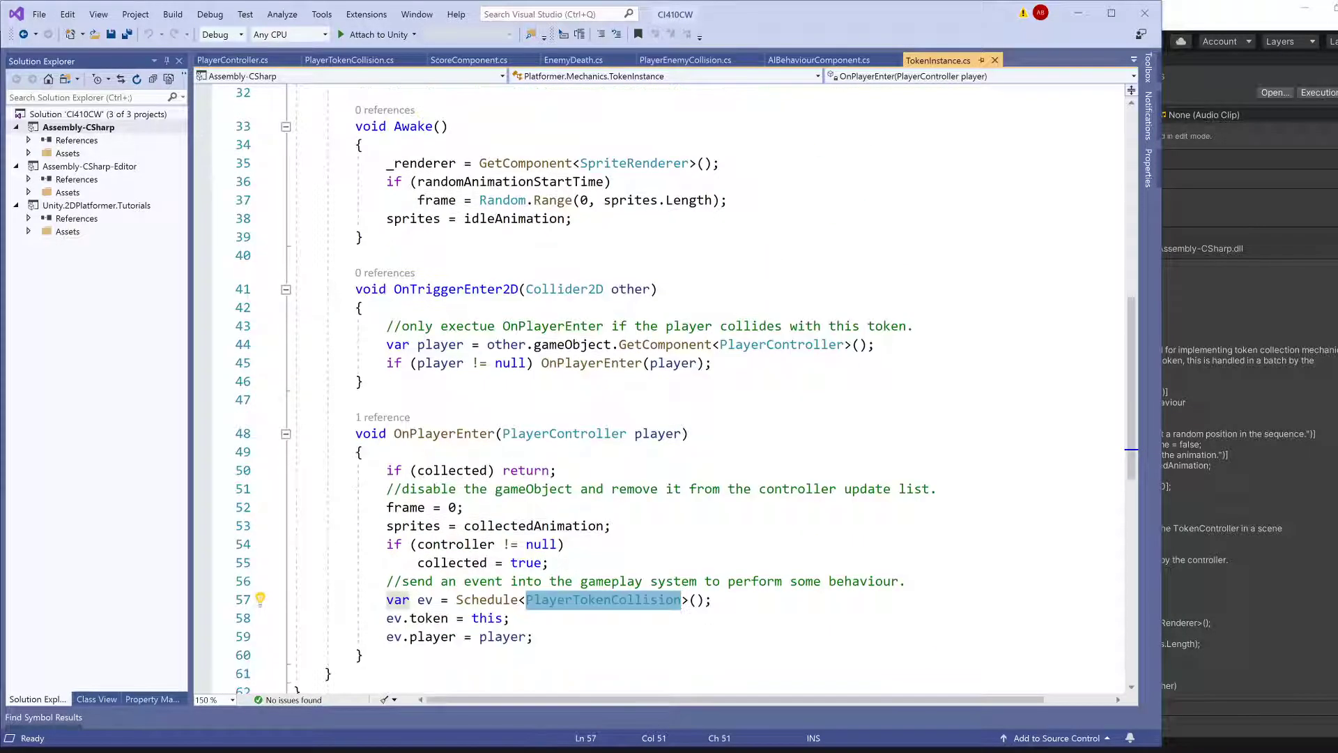
left_click(450, 289)
scroll(450, 289, "down", 1)
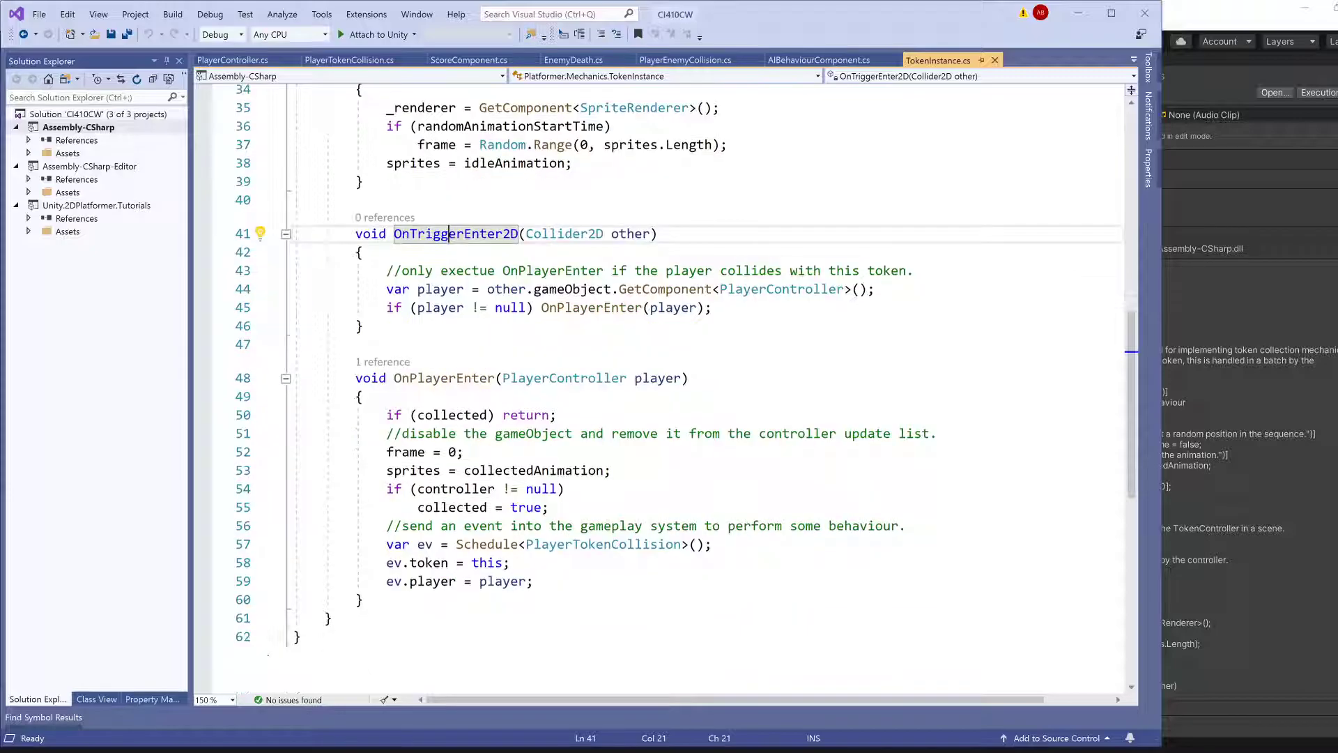
scroll(450, 289, "up", 1)
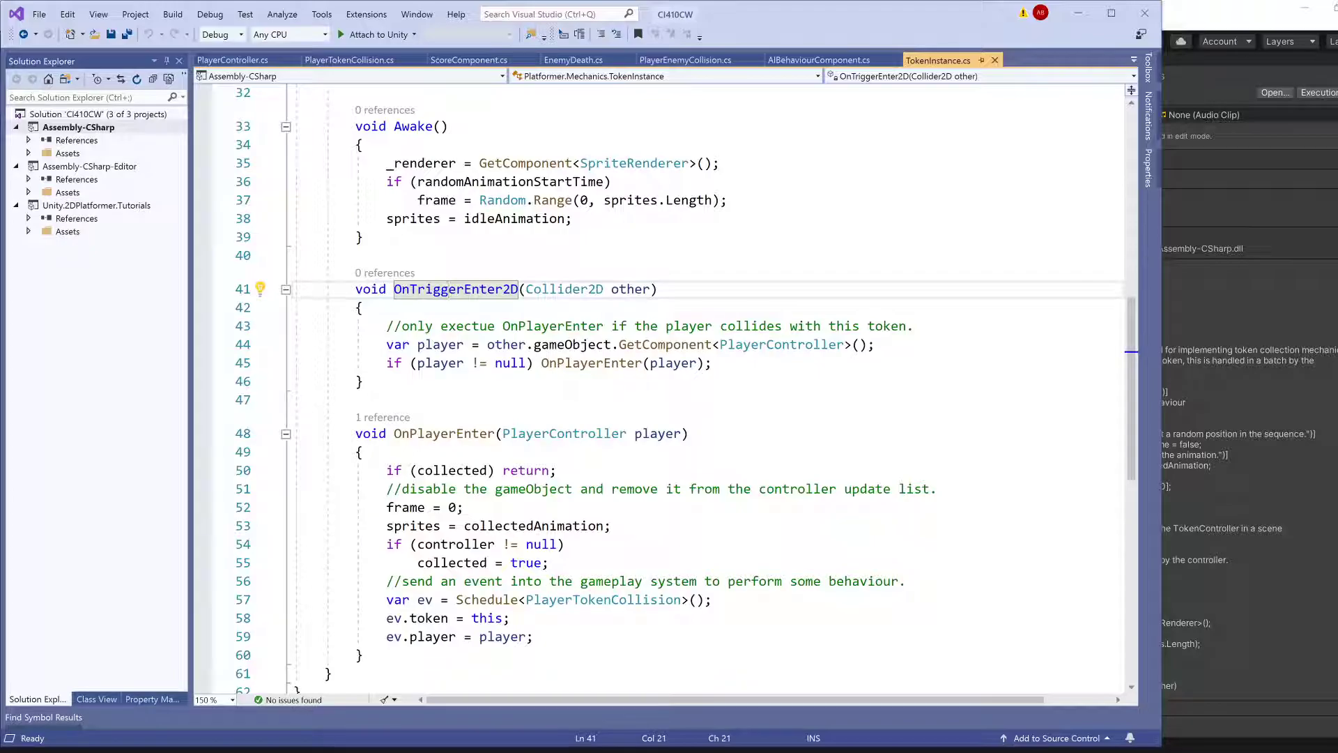
left_click(549, 364)
scroll(549, 364, "down", 1)
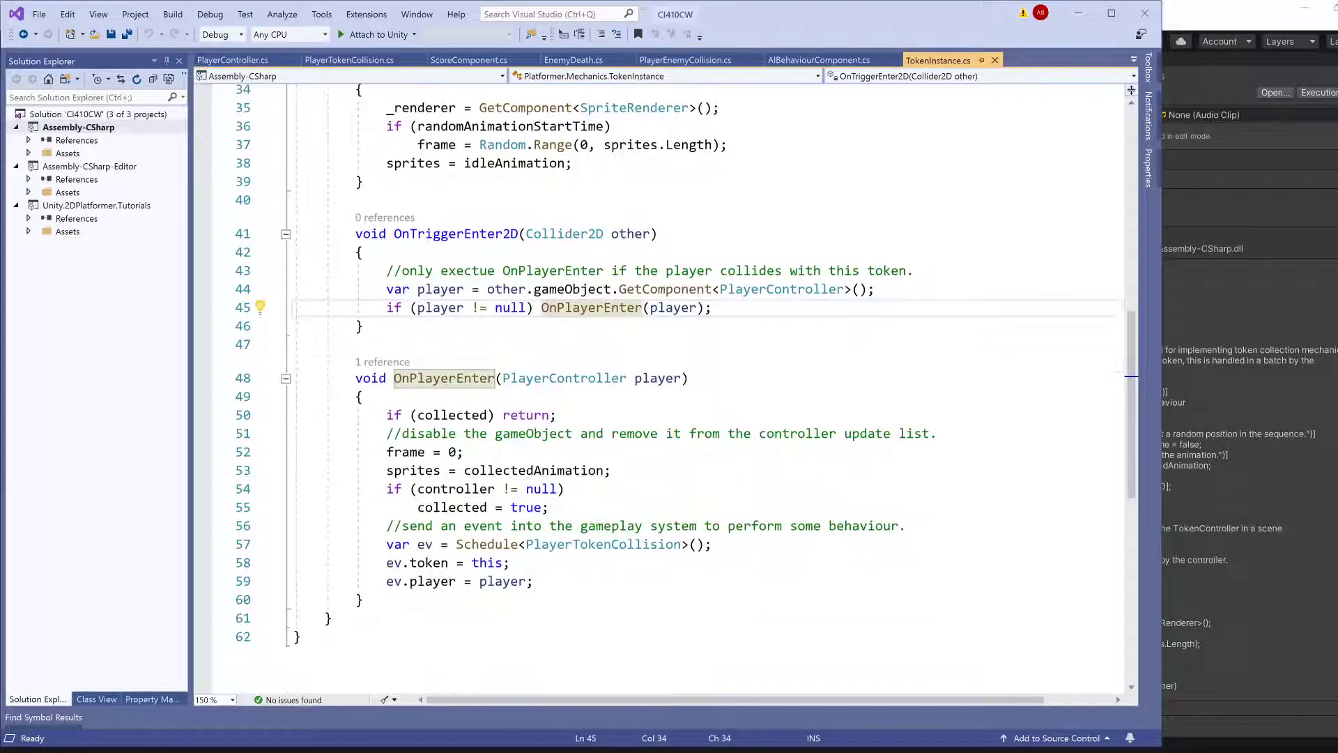
left_click_drag(395, 379, 537, 582)
left_click(537, 599)
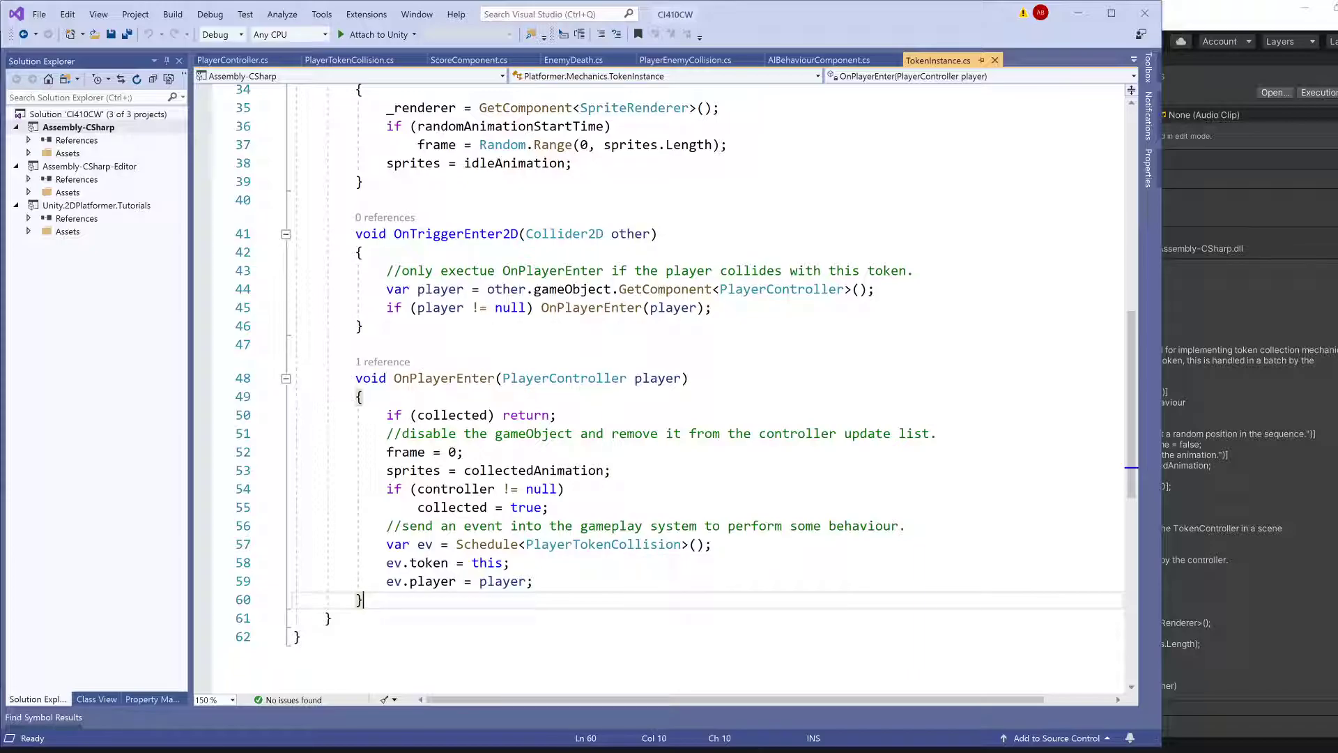
- Go to the definition of PlayerTokenCollision and examine its Execute method and its player and token fields
left_click(603, 544, "ctrl")
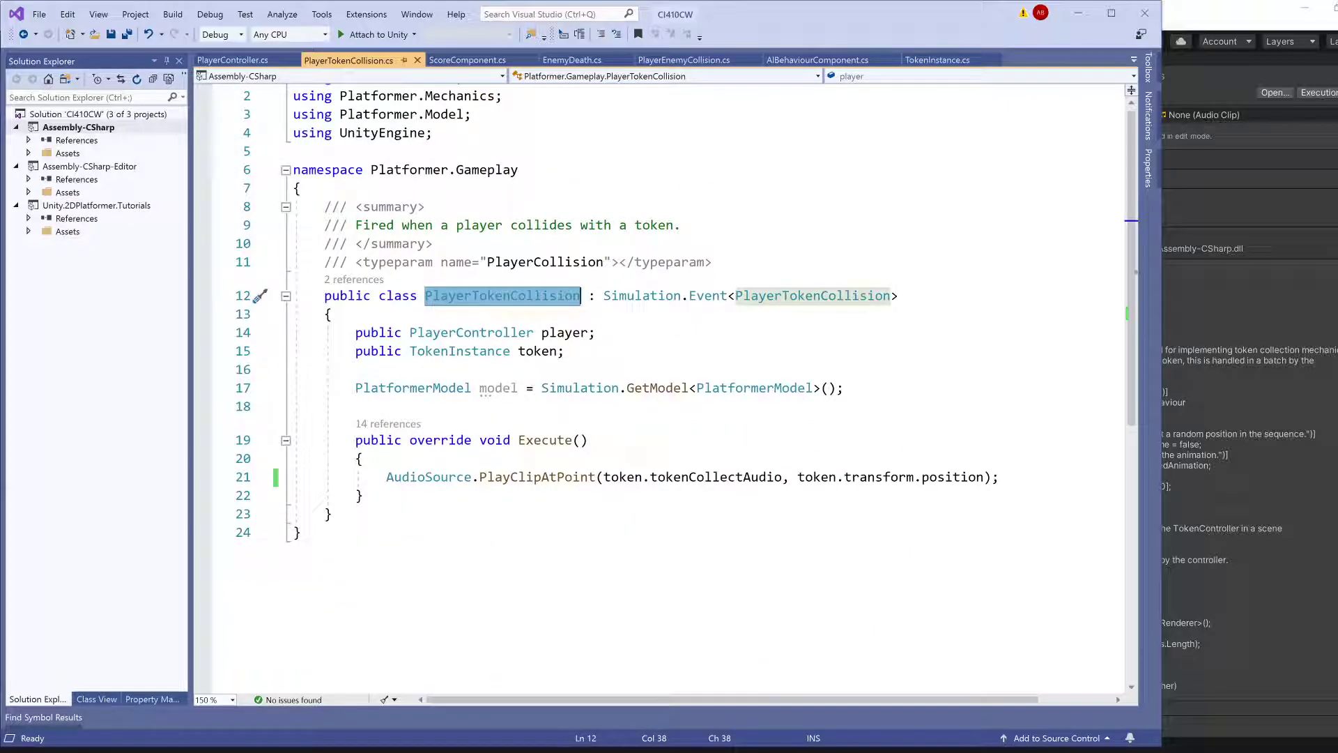
left_click_drag(1008, 479, 390, 483)
left_click(333, 513)
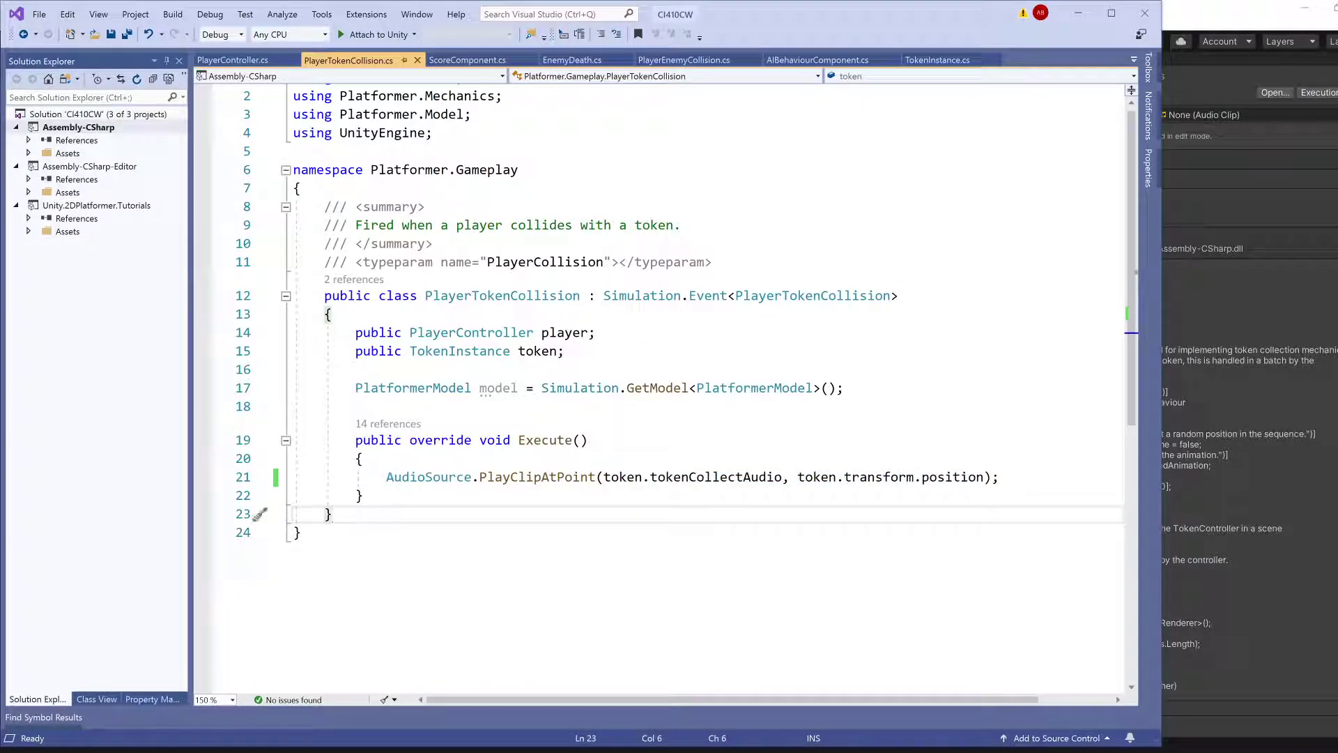
left_click(1001, 477)
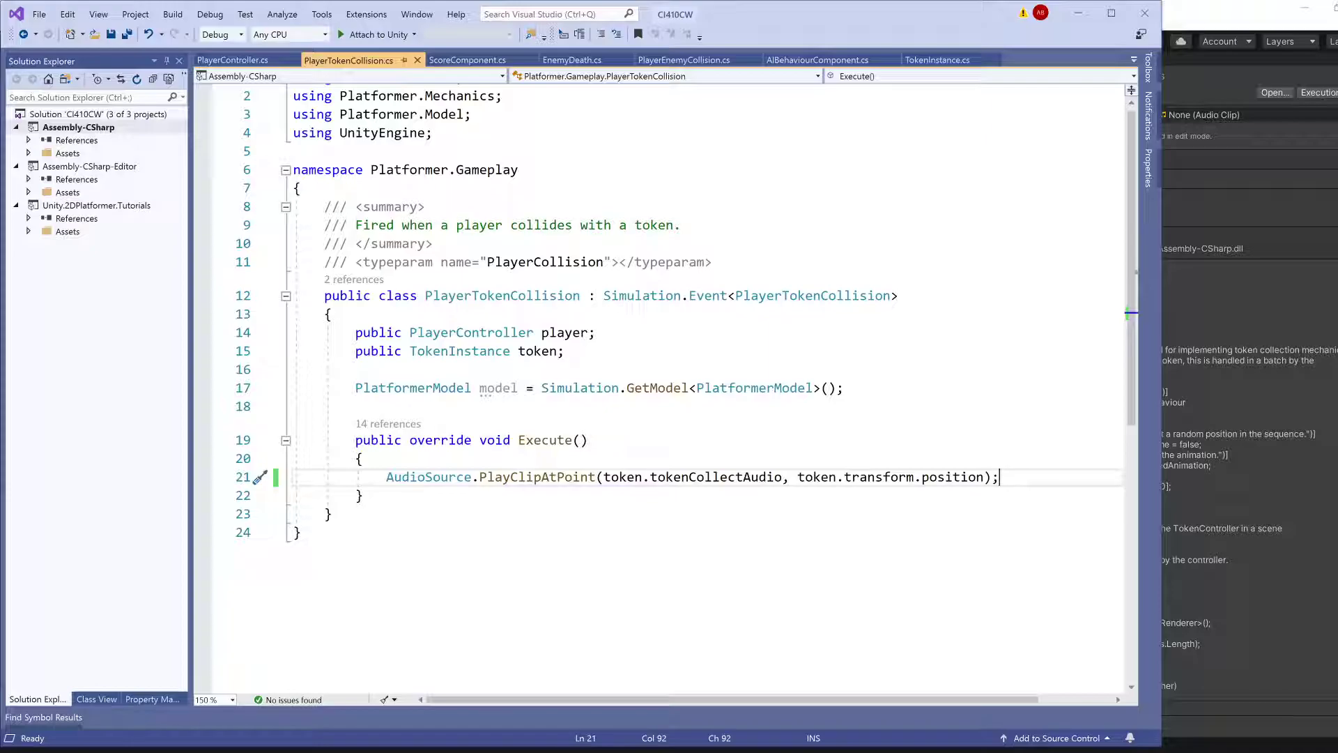
left_click_drag(565, 352, 355, 333)
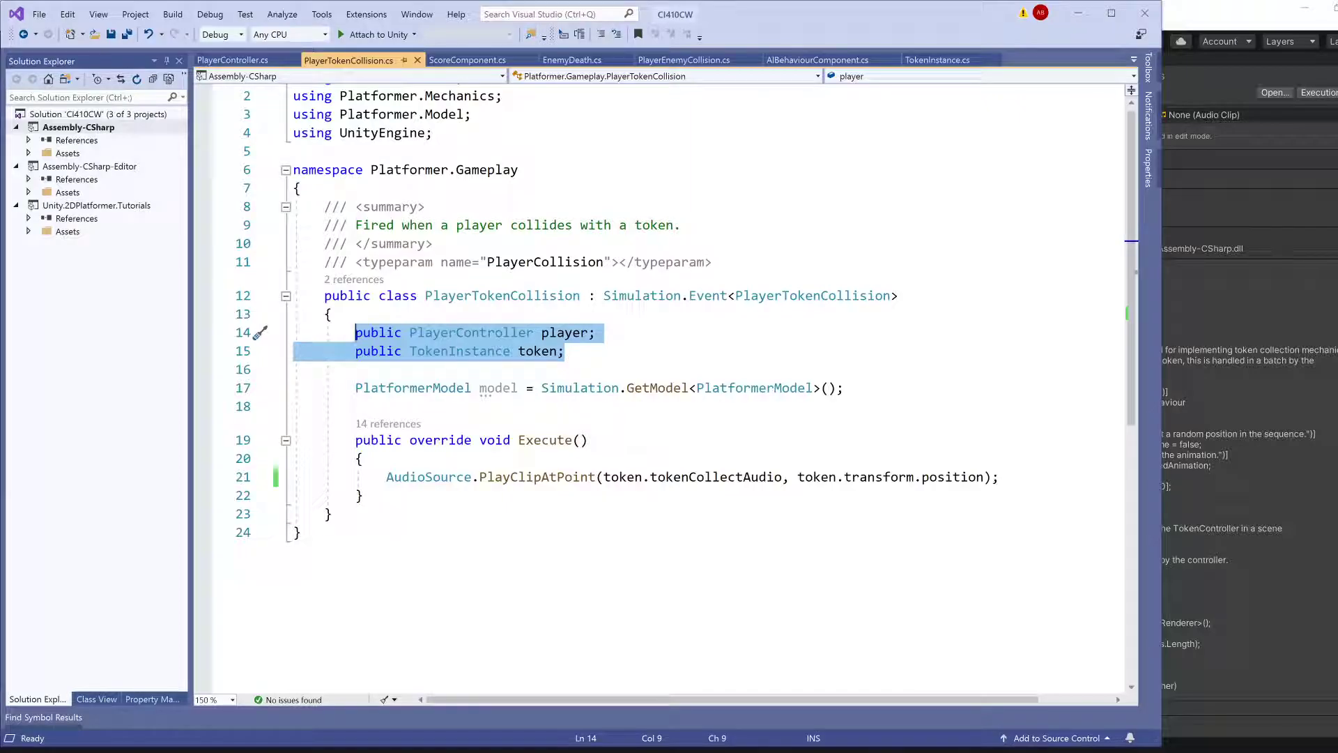
- Add a "// spawn particles" comment below the PlayClipAtPoint call in the Execute method of PlayerTokenCollision and save the script
left_click(334, 514)
left_click(448, 352)
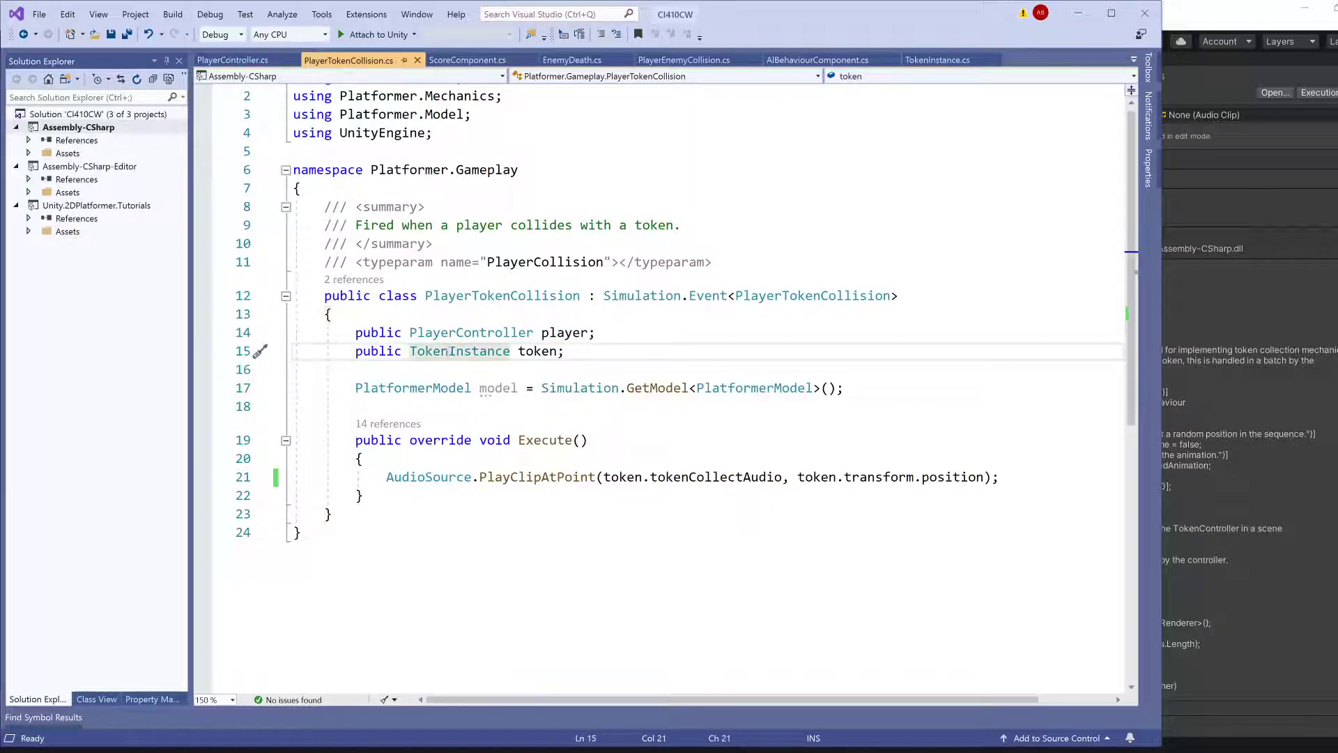
left_click(999, 477)
key("Return")
key("Return")
type("//")
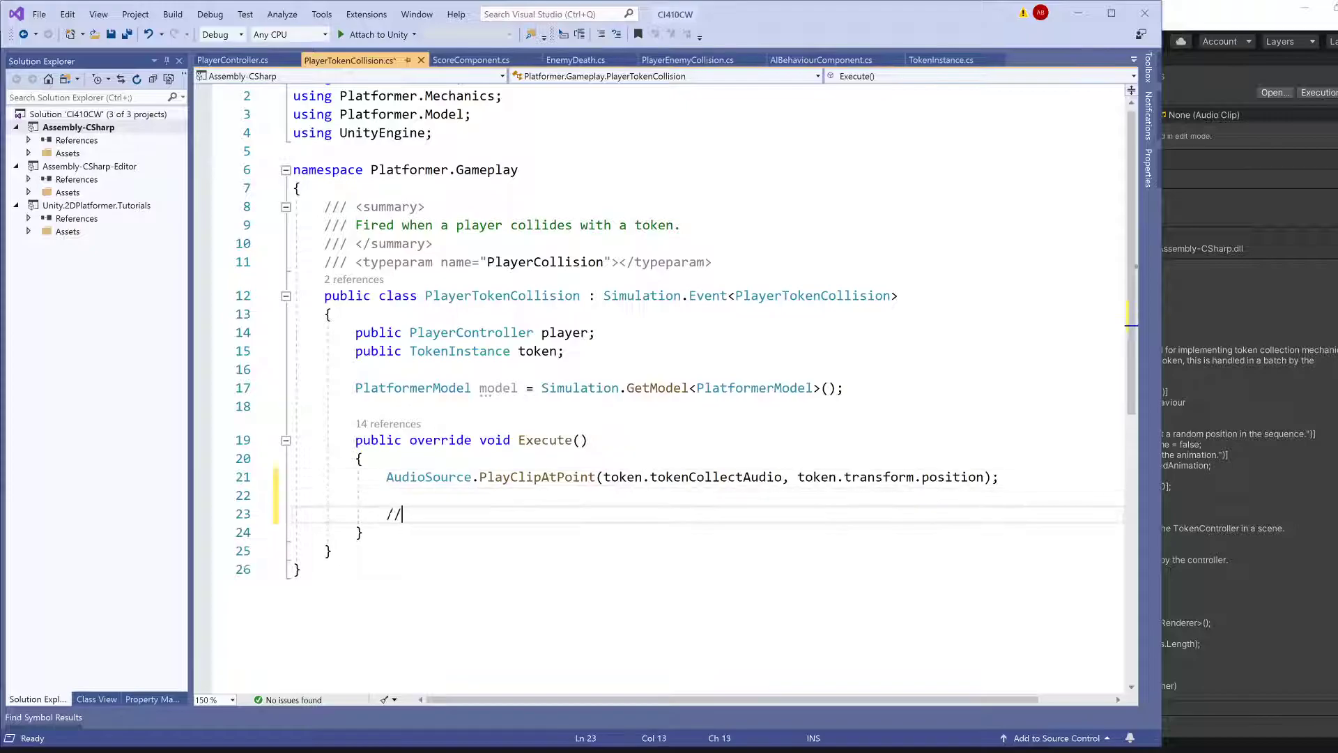
type("spawn particles")
key("ctrl+s")
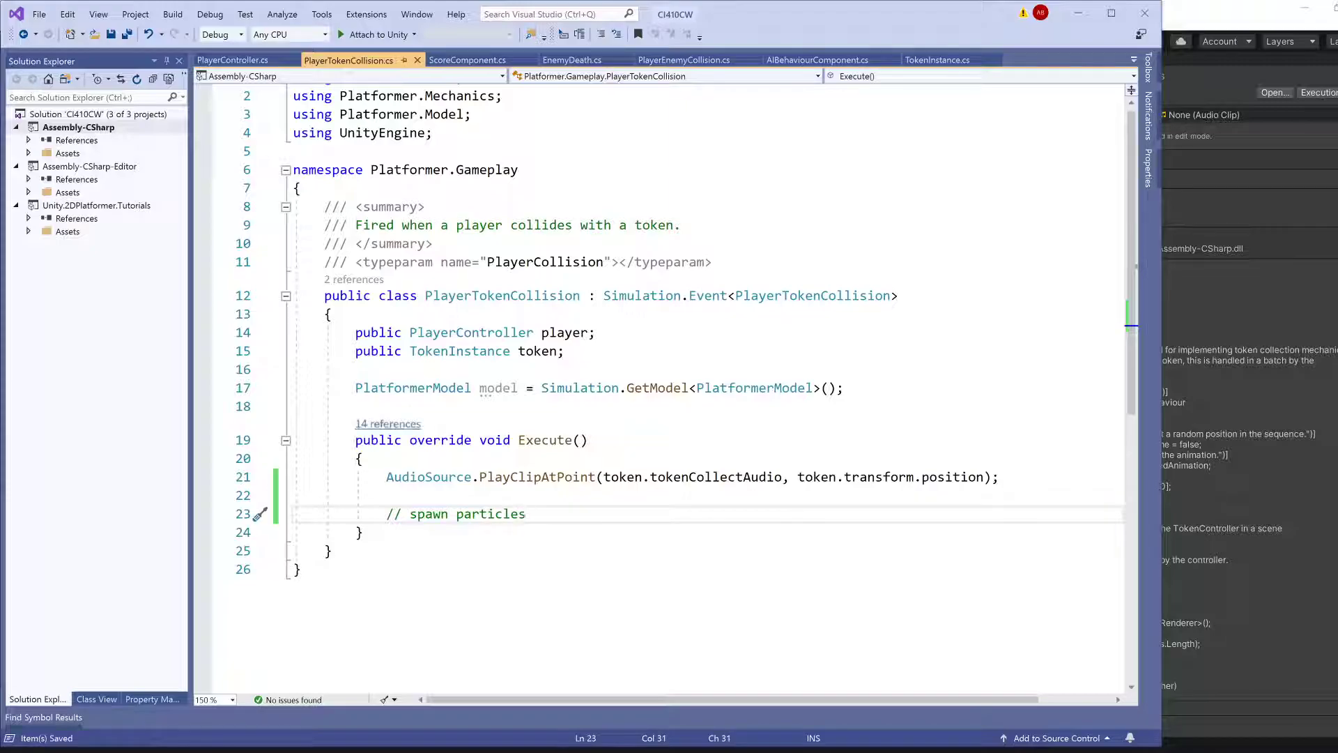
- Declare "public GameObject particleSpritePrefab;" at the start of the TokenInstance class, above tokenCollectAudio, and save the script
left_click(1263, 381)
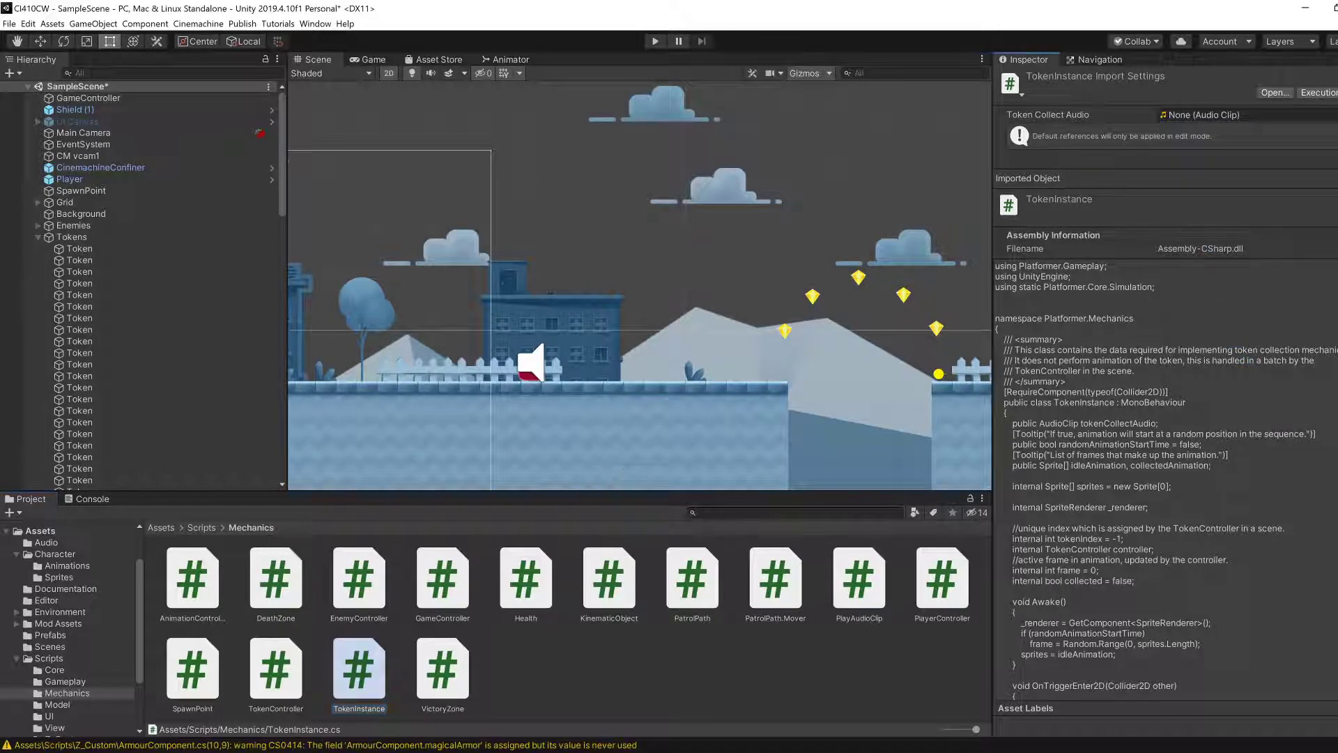
key("alt+Tab")
left_click(937, 61)
scroll(697, 376, "up", 6)
scroll(662, 388, "up", 3)
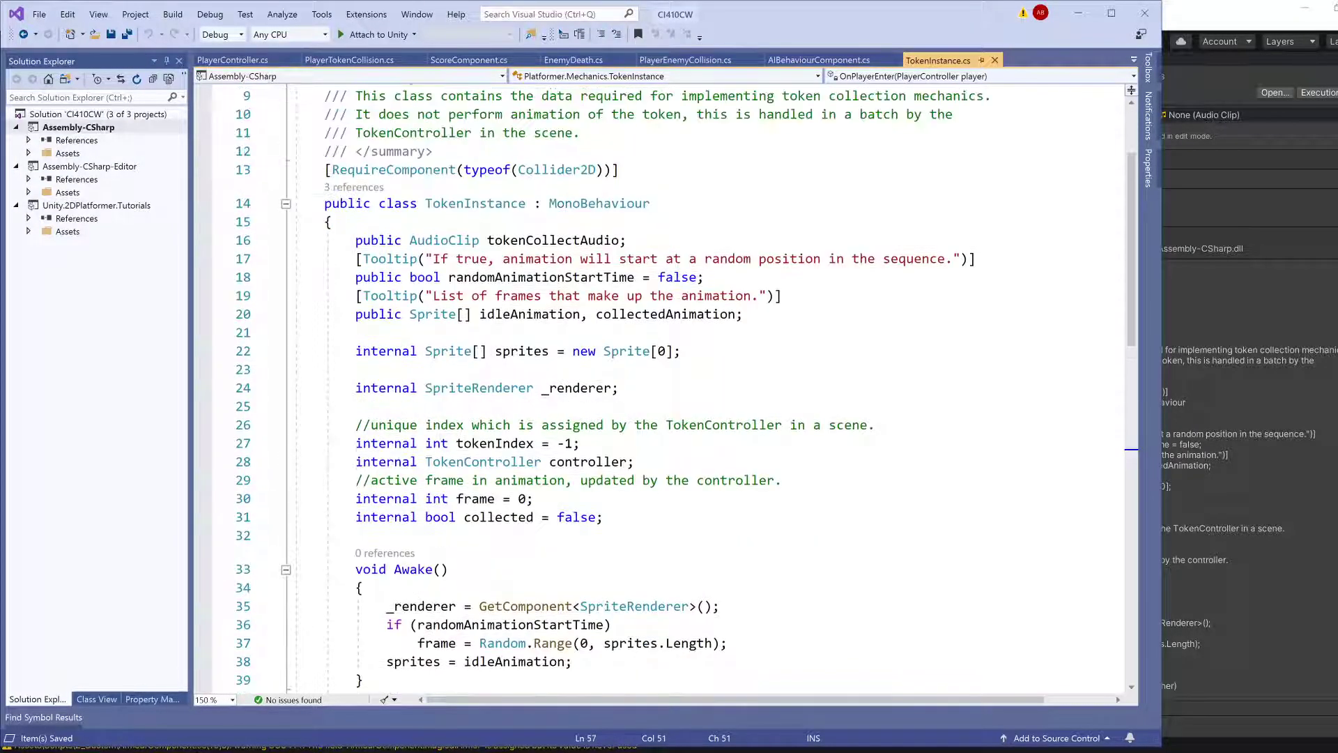
left_click(333, 222)
key("Return")
key("Return")
key("Up")
type("public ")
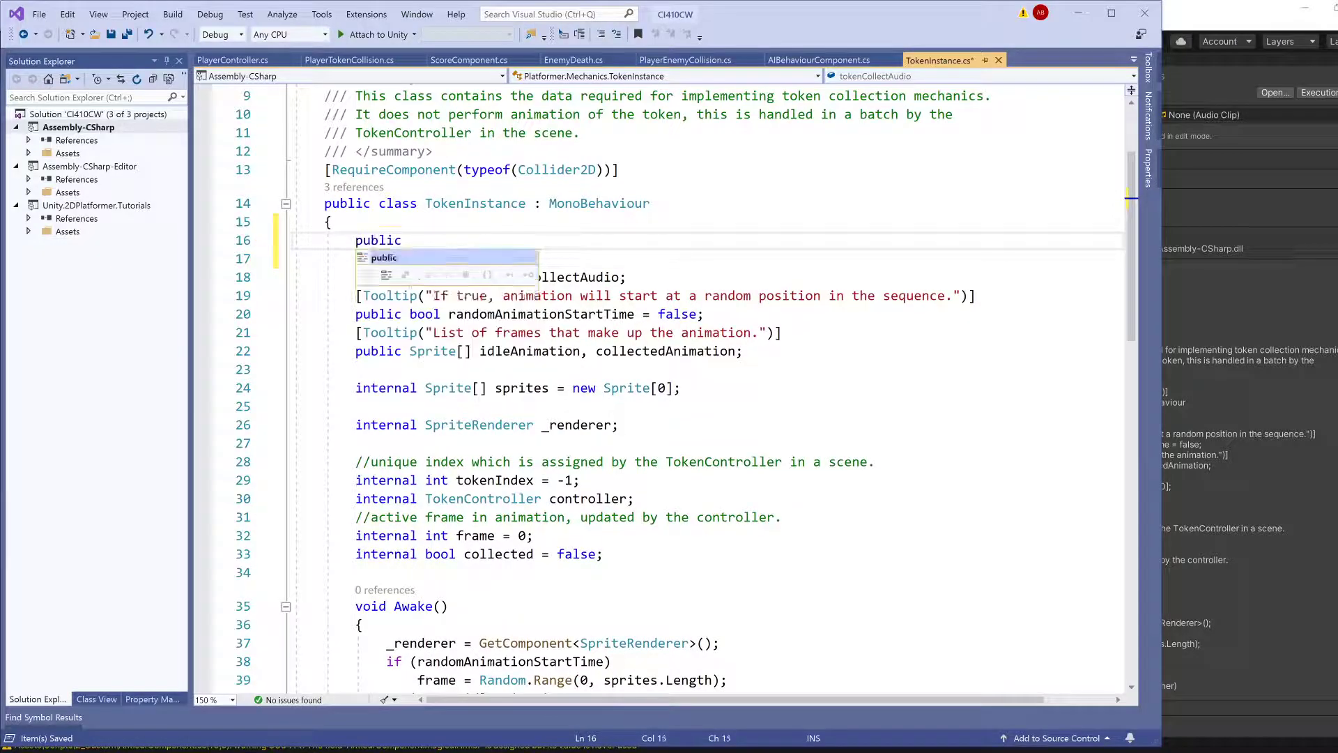
type("GameObject p")
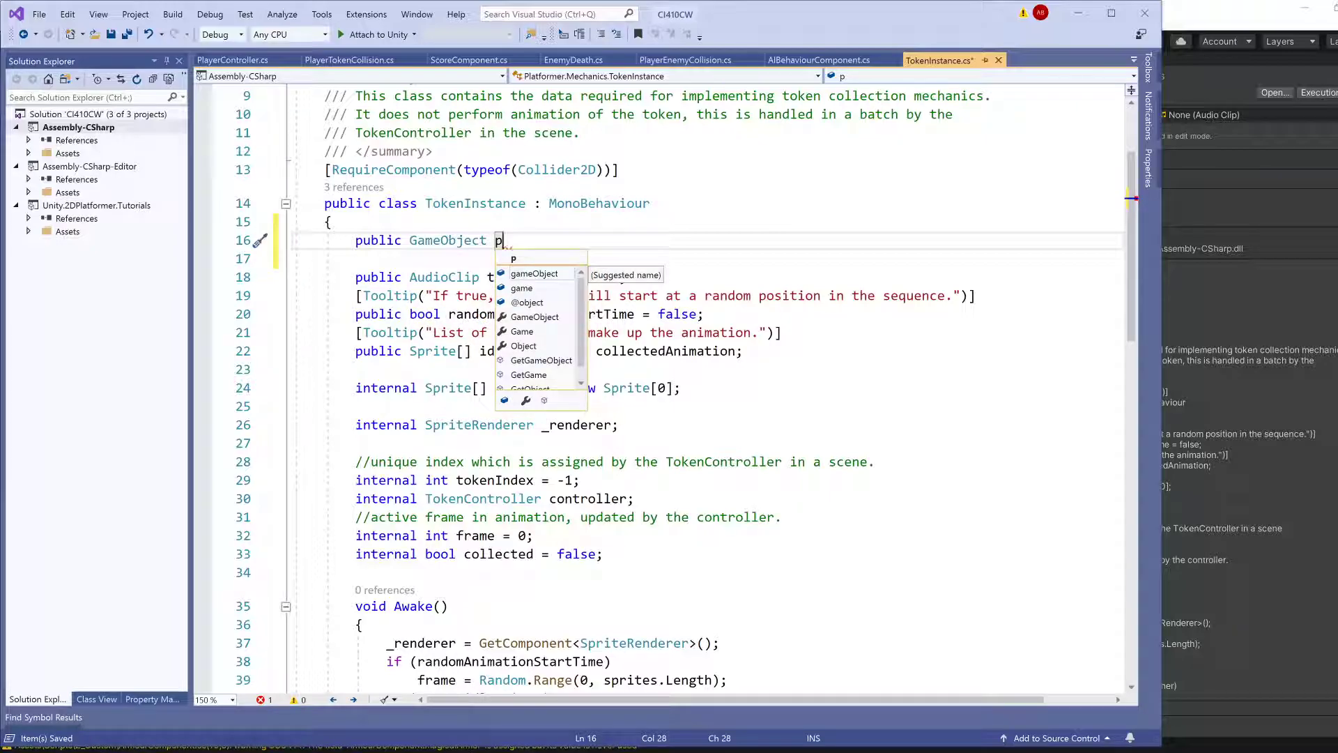
type("articleSpri")
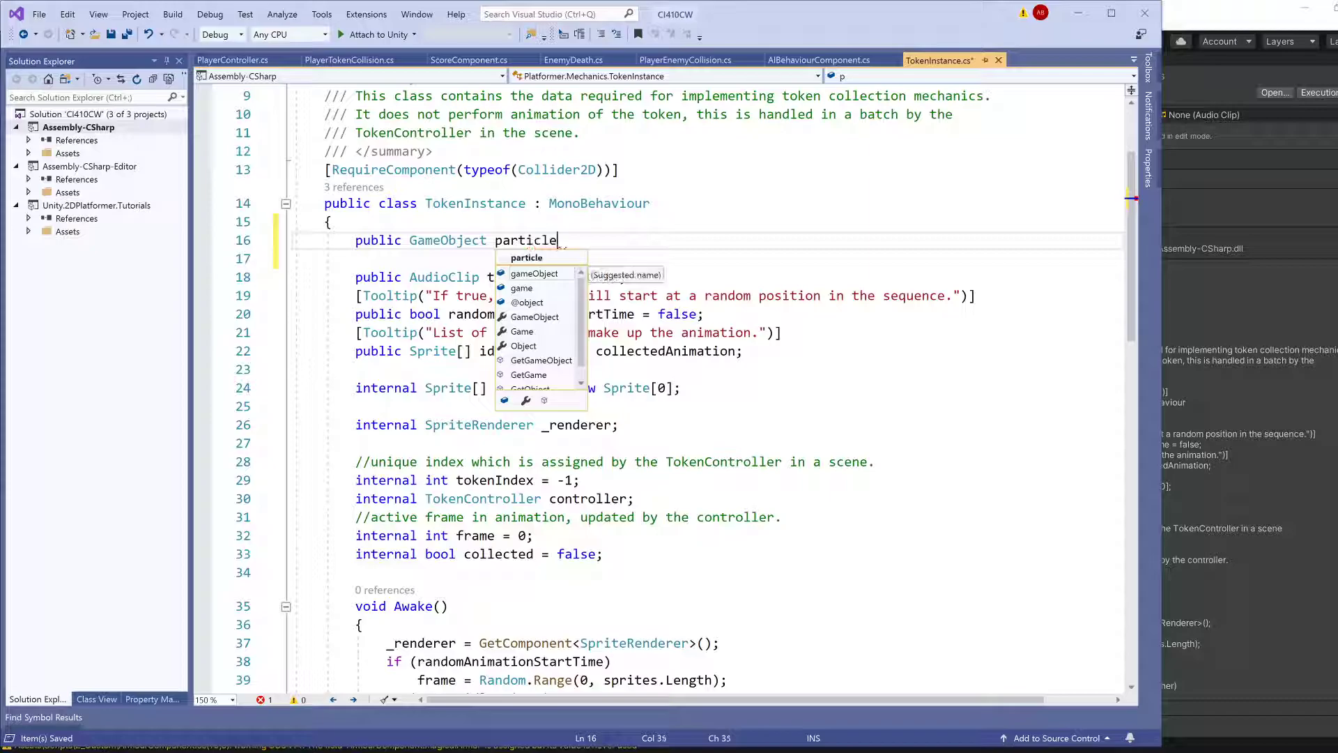
key("BackSpace")
key("BackSpace")
key("BackSpace")
key("BackSpace")
type("SpritePrefab;")
key("ctrl+s")
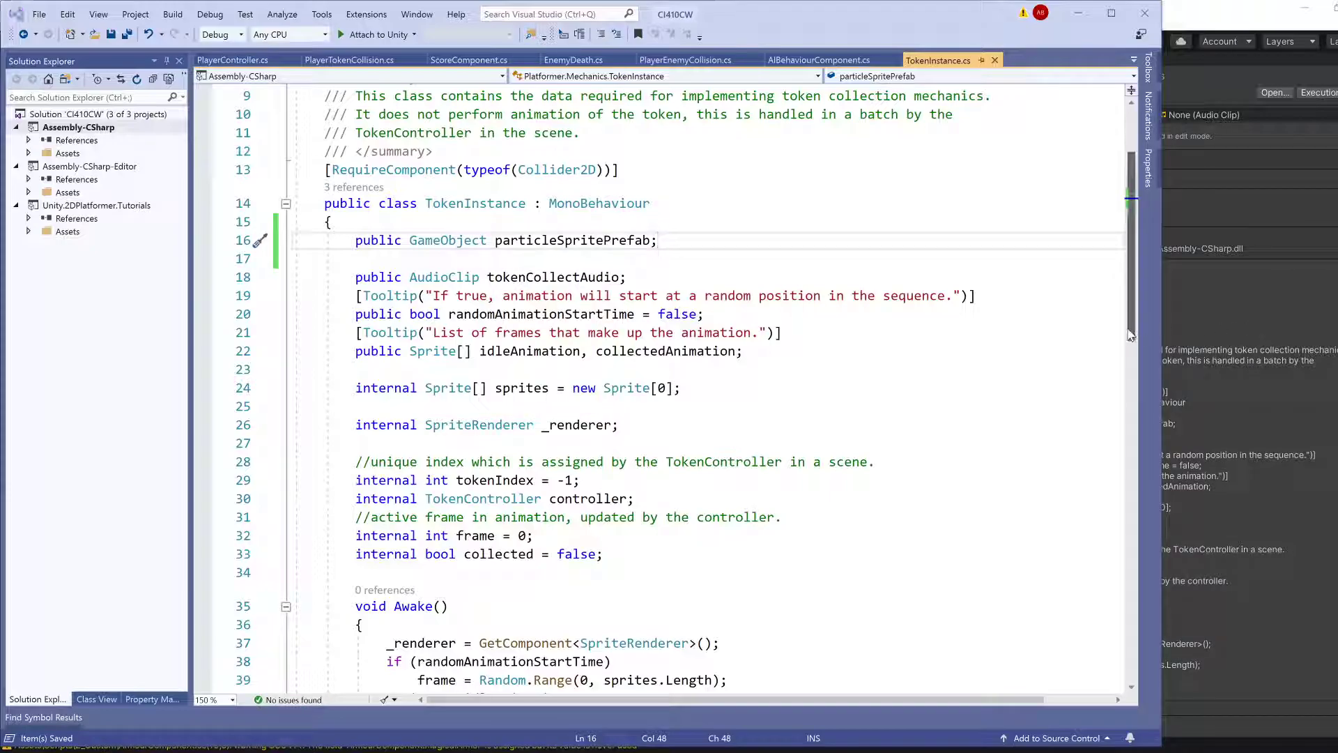
- Switch to Unity, select the first yellow token of the arc over the gap, and check its Particle Sprite Prefab field
left_click(1171, 233)
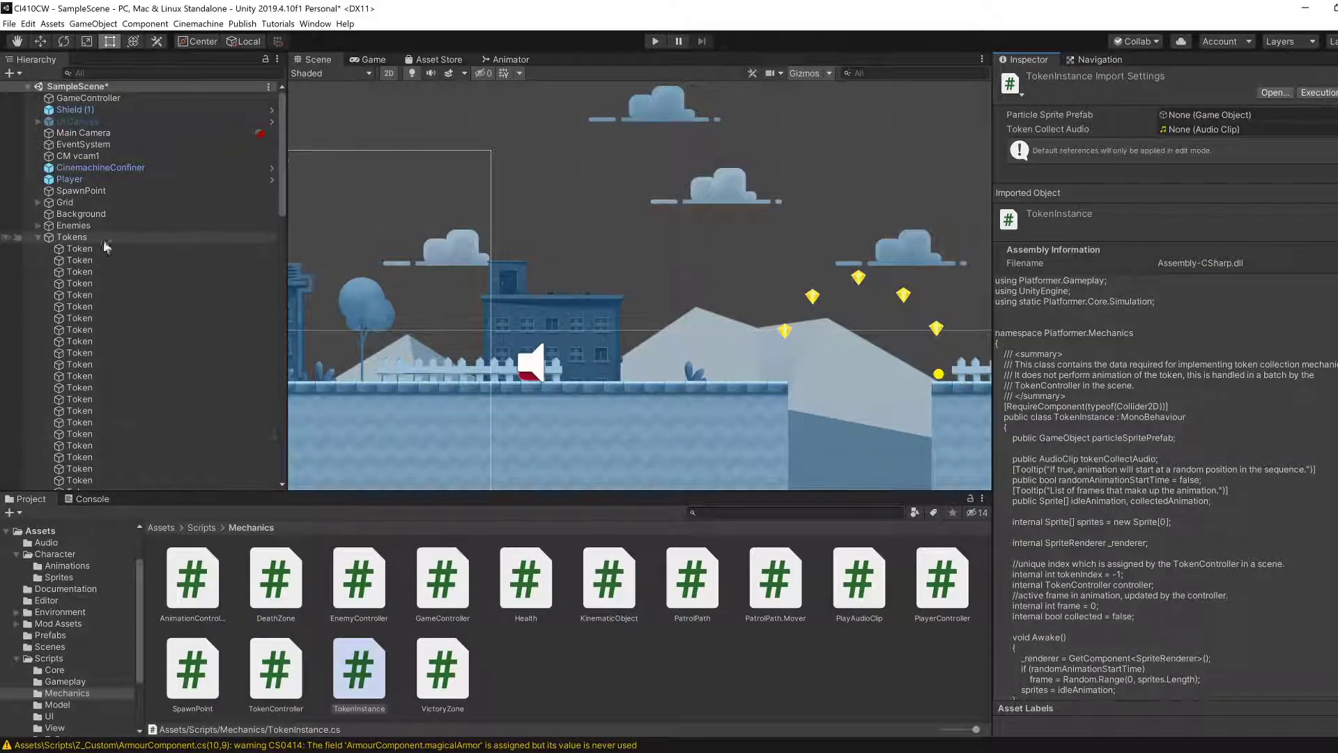
left_click(38, 236)
scroll(69, 667, "down", 3)
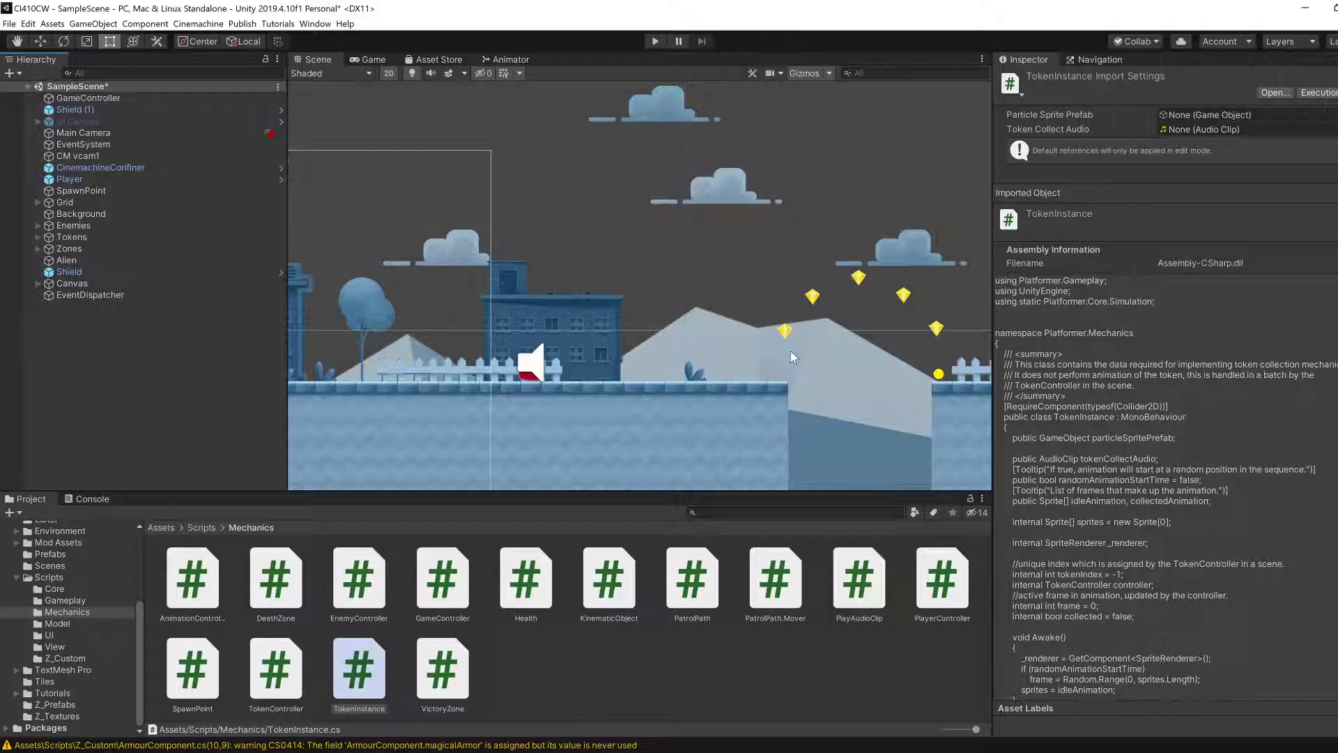
middle_click_drag(829, 375, 707, 409)
left_click(632, 342)
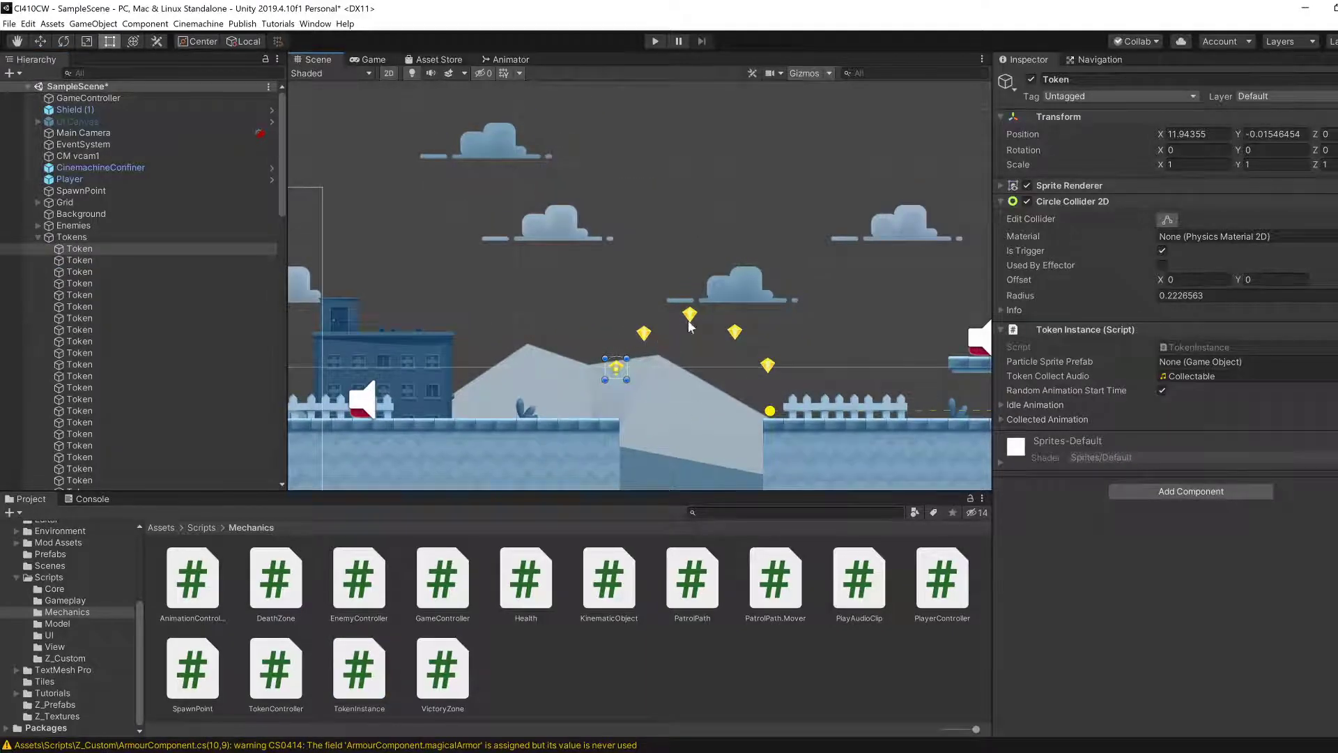
middle_click_drag(819, 360, 716, 347)
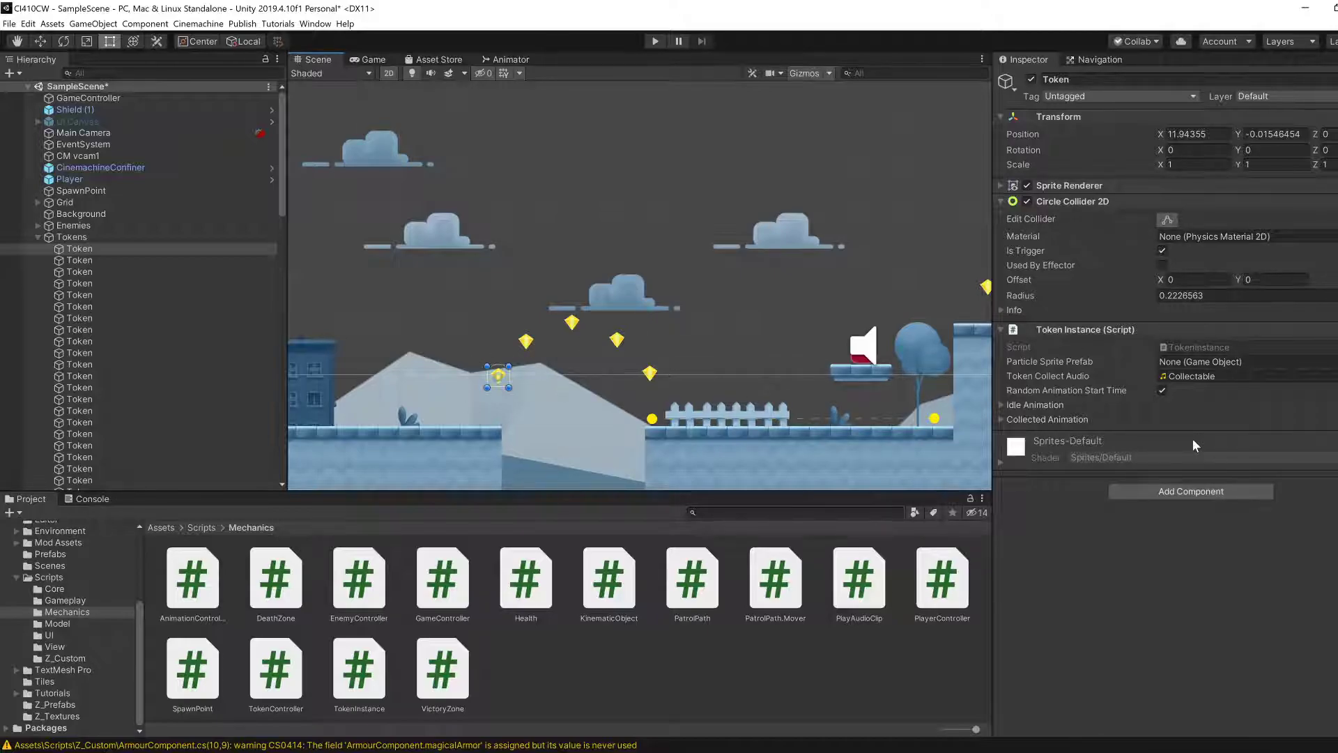
left_click(526, 343)
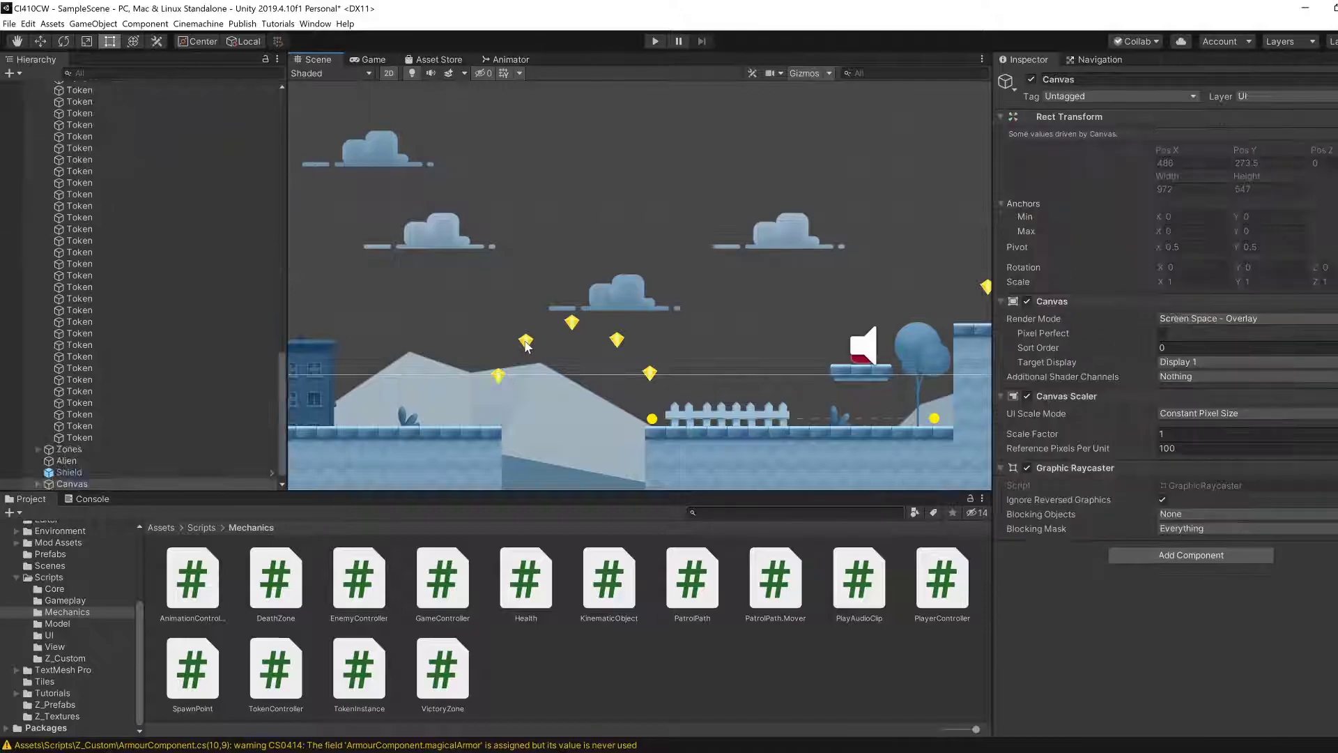
left_click(526, 343)
left_click(499, 376)
left_click(499, 376)
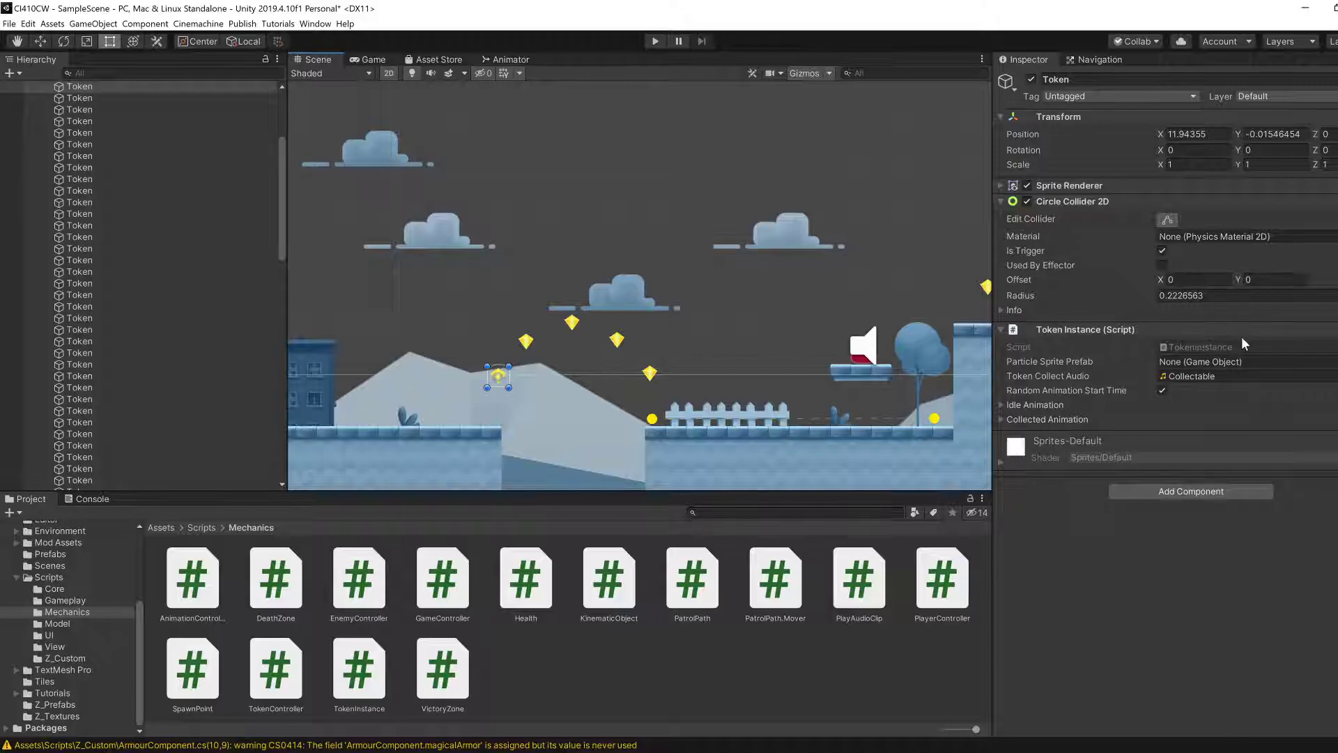
- Review the TokenInstance fields and the PlayerController script in Visual Studio, and look over the Token objects under Tokens in Unity's hierarchy
left_click(292, 752)
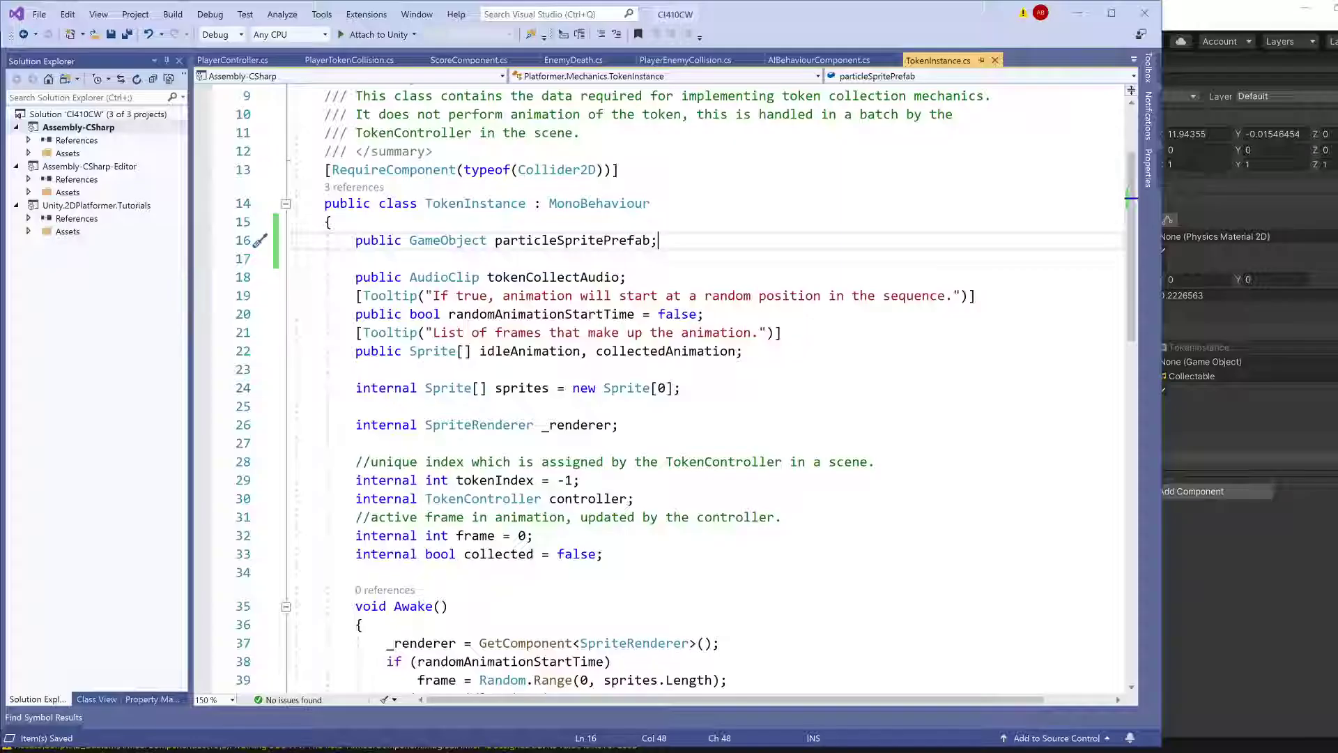
double_click(551, 245)
left_click(636, 277)
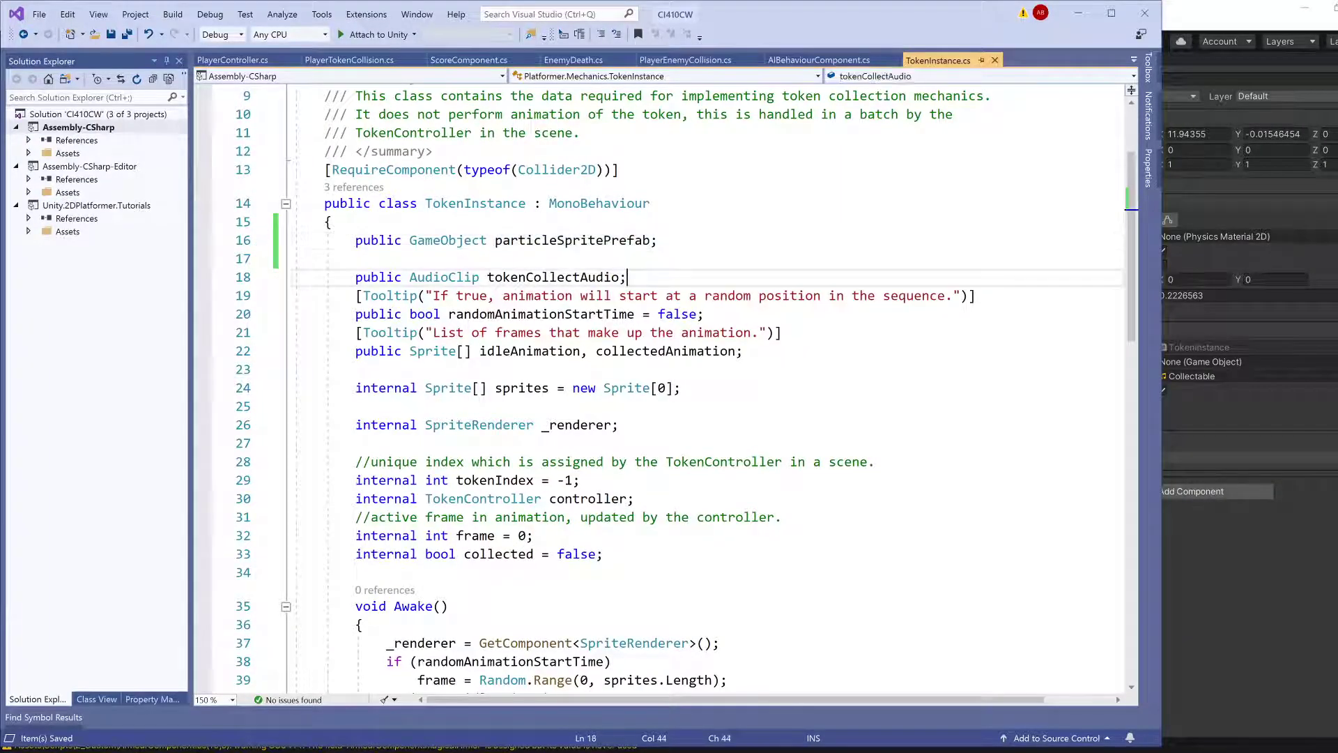
left_click(233, 60)
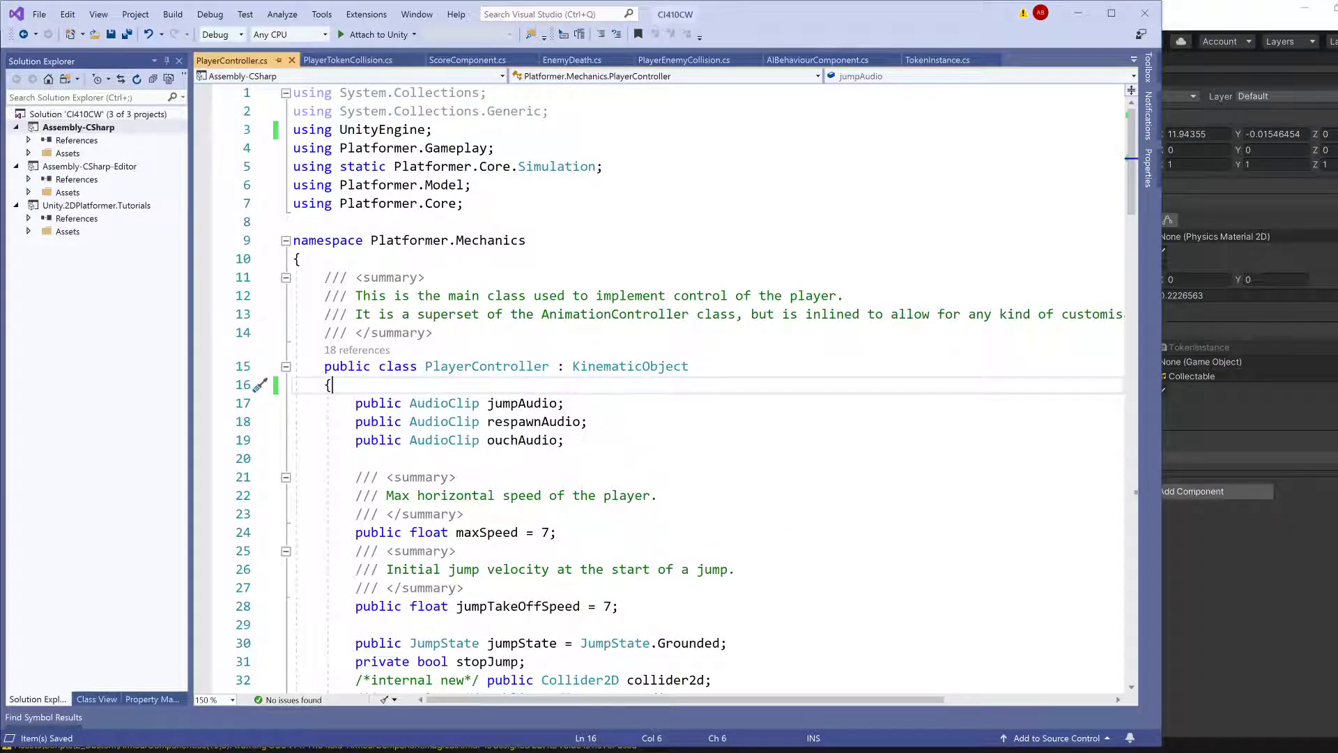
key("alt+Tab")
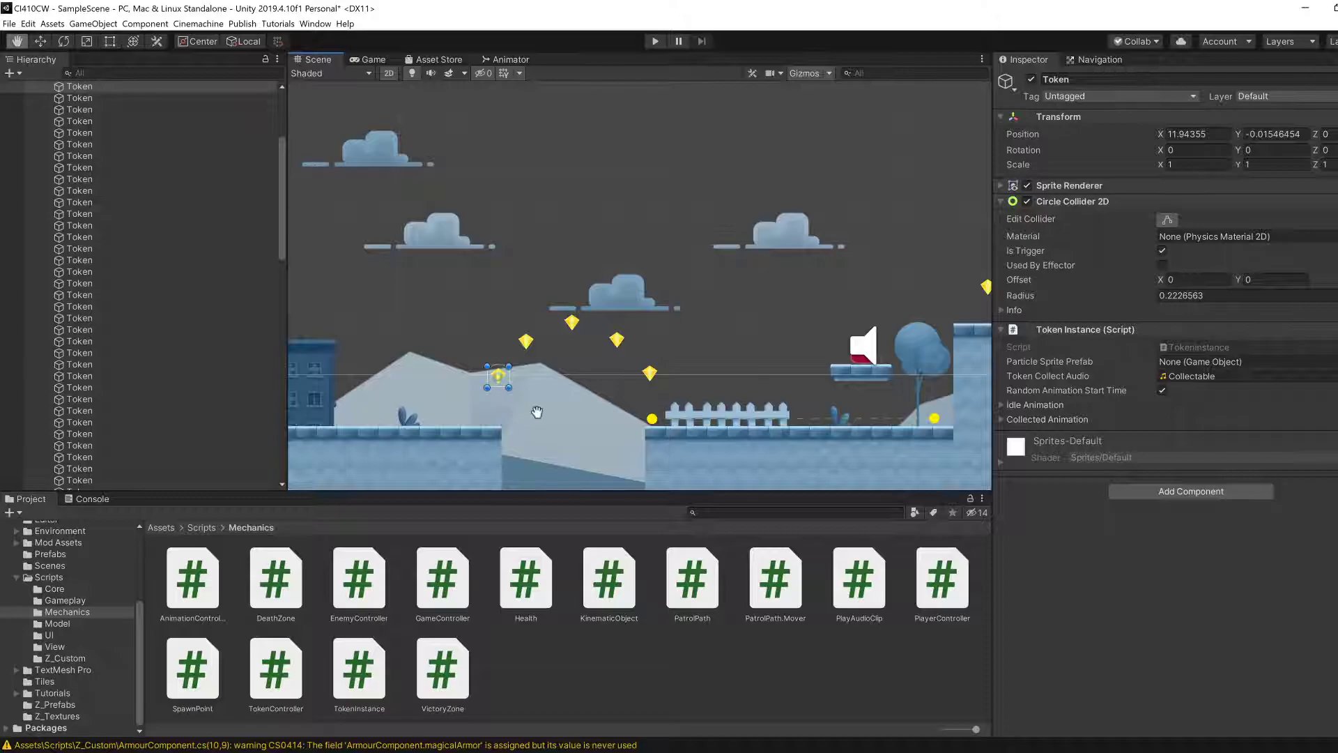
left_click_drag(537, 412, 565, 418)
key("t")
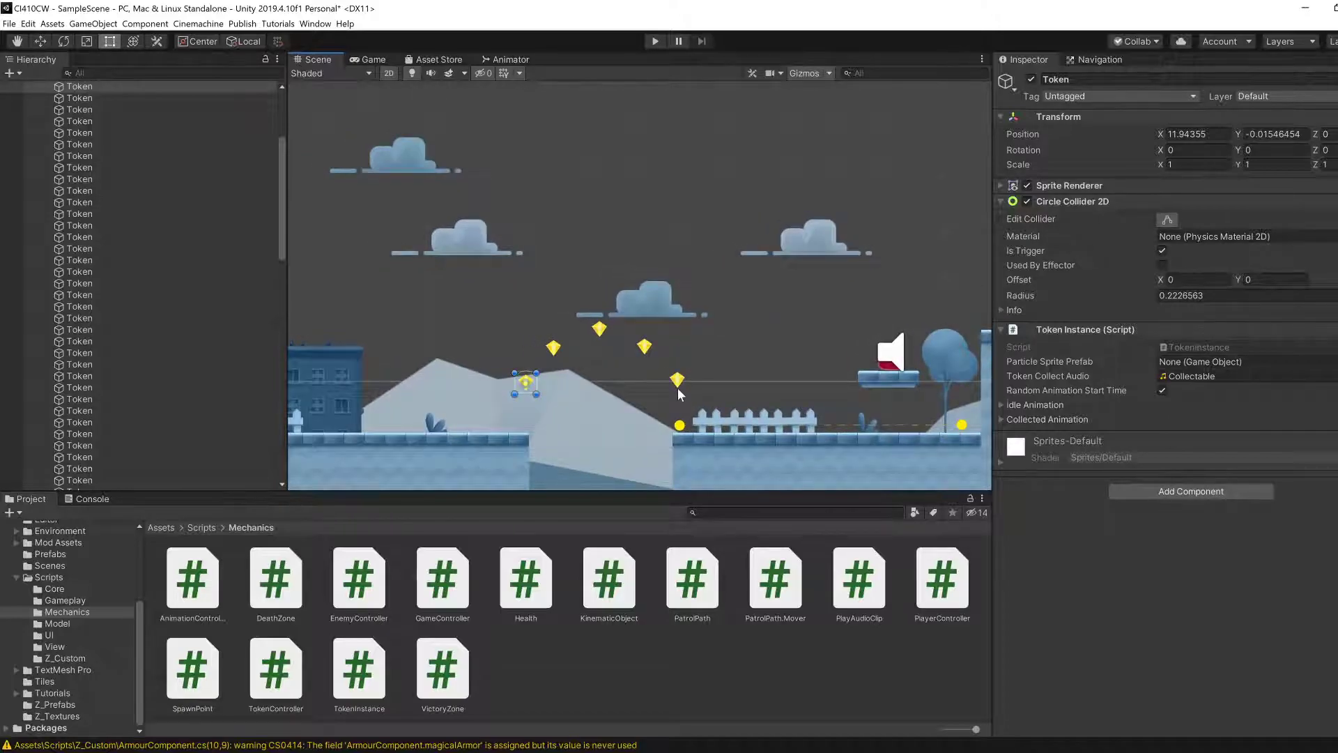
scroll(274, 290, "down", 10)
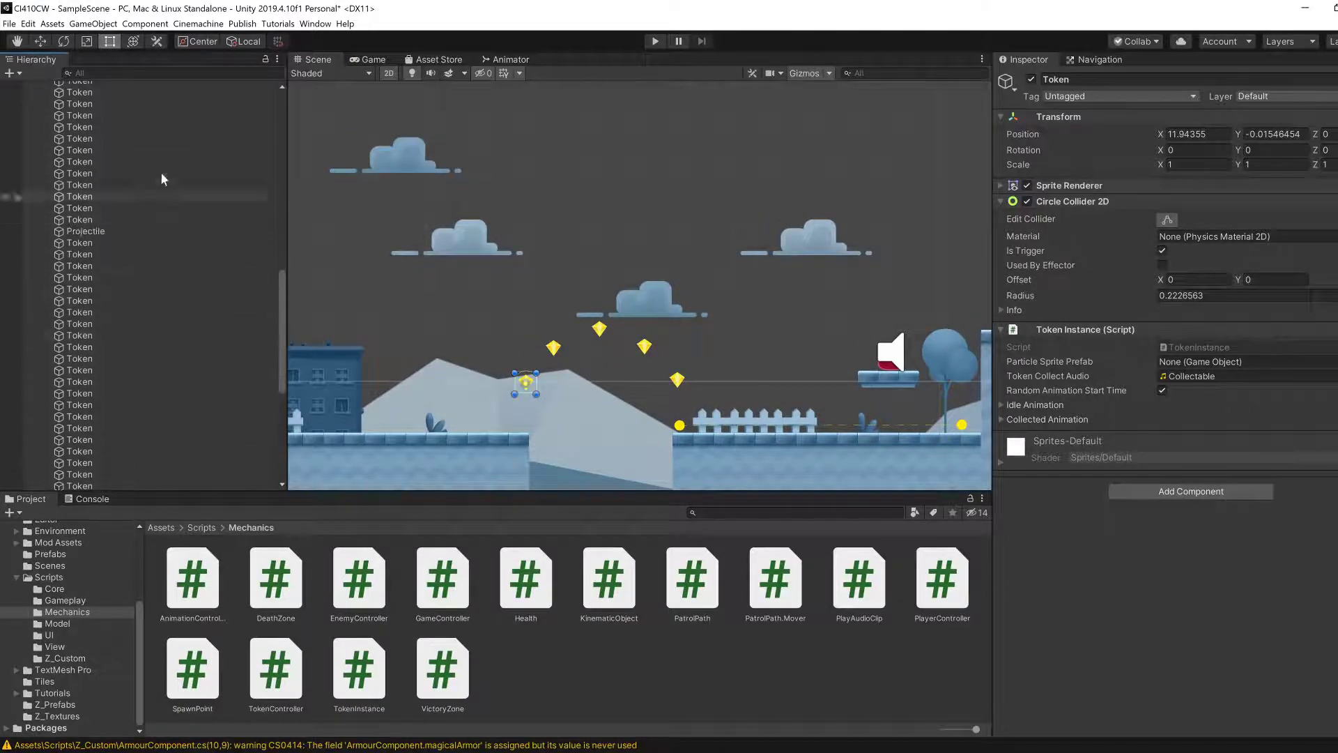
scroll(175, 370, "up", 10)
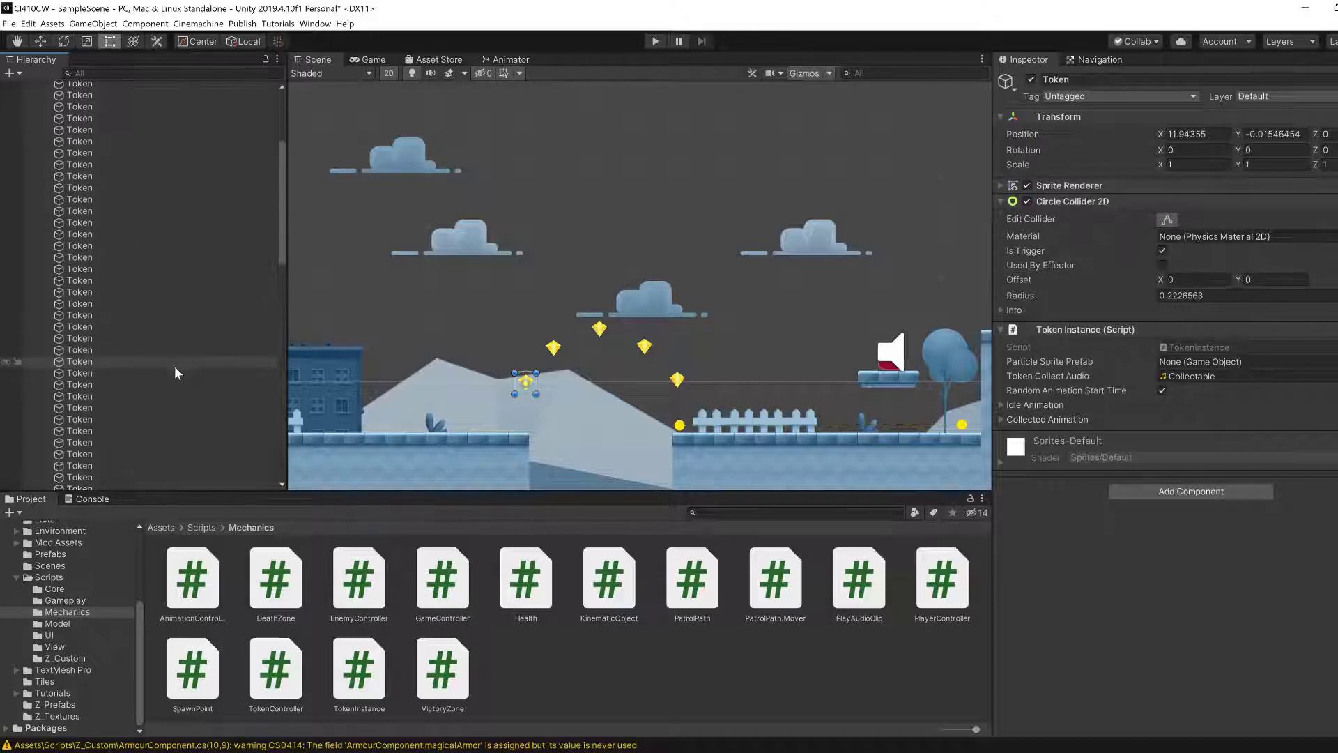
scroll(174, 365, "up", 5)
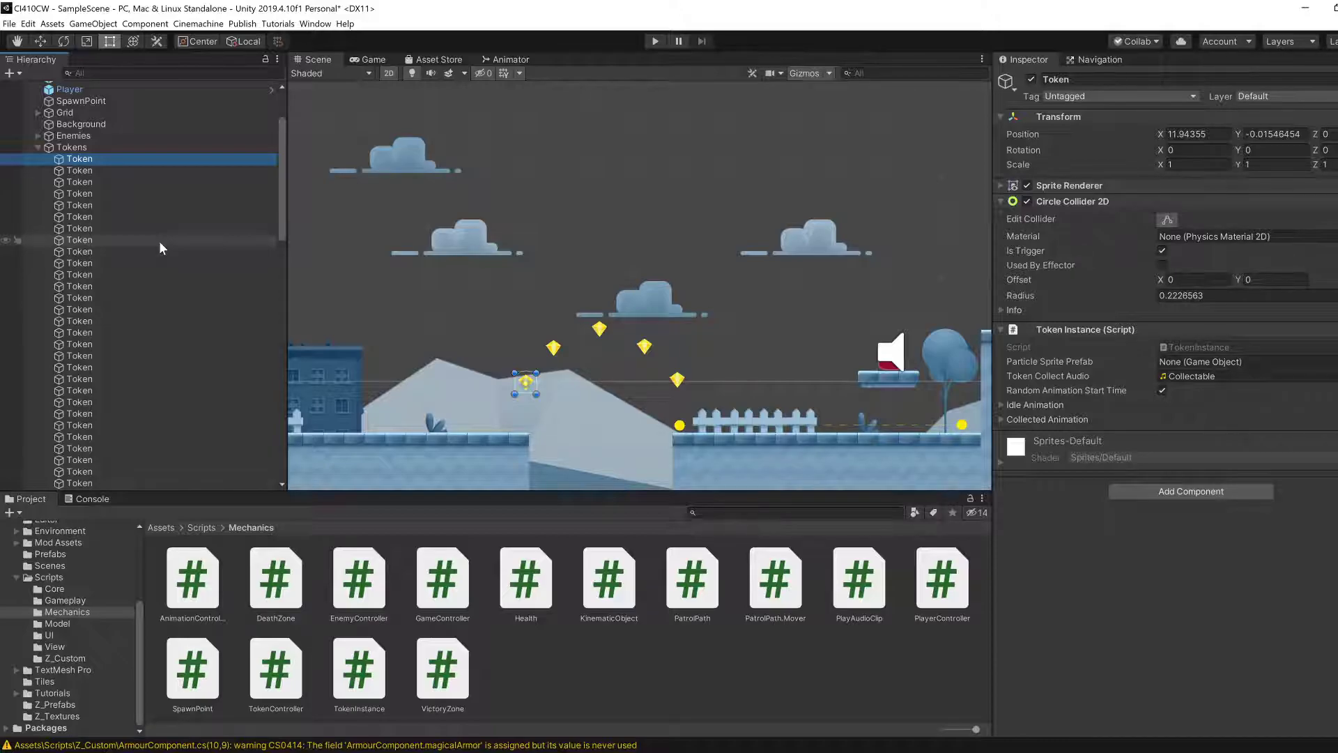
scroll(166, 360, "up", 3)
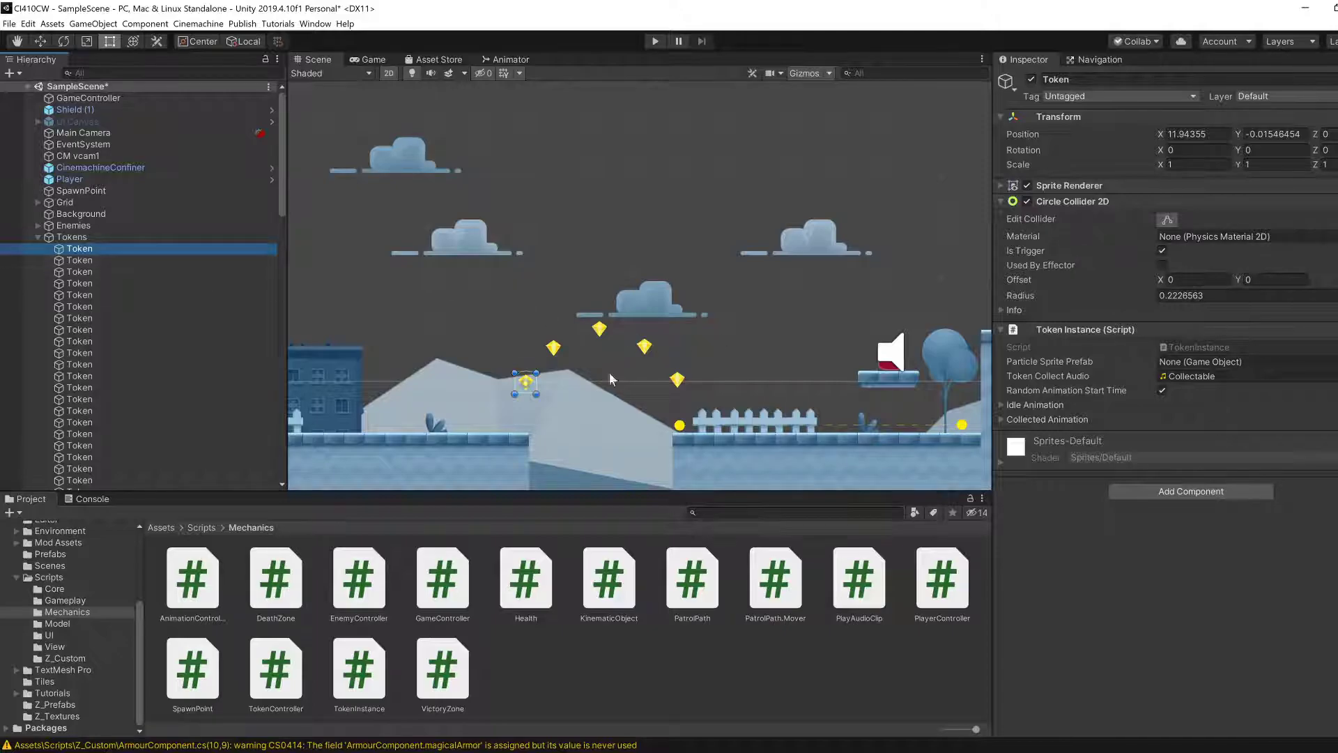
- Find the ParticleSprite asset with the search "par" and assign it as the selected first token's Particle Sprite Prefab
left_click(1206, 361)
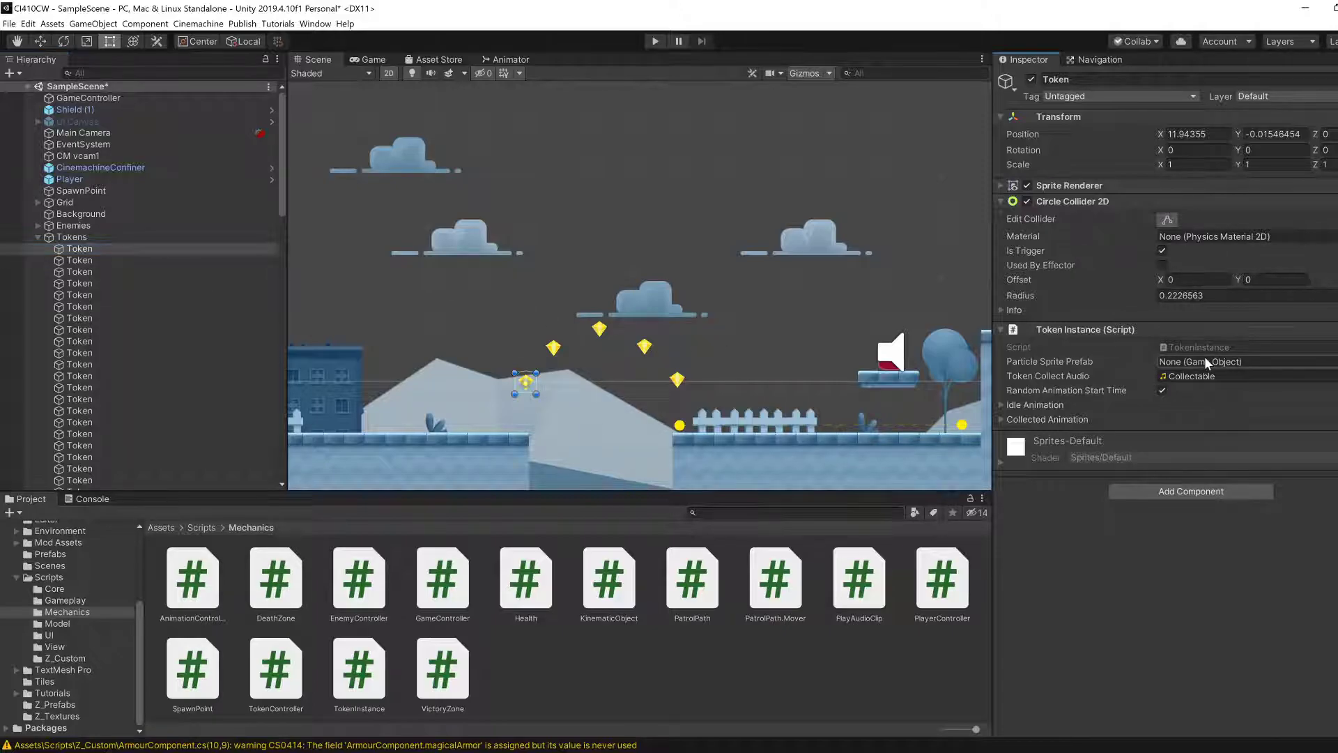
left_click(1337, 362)
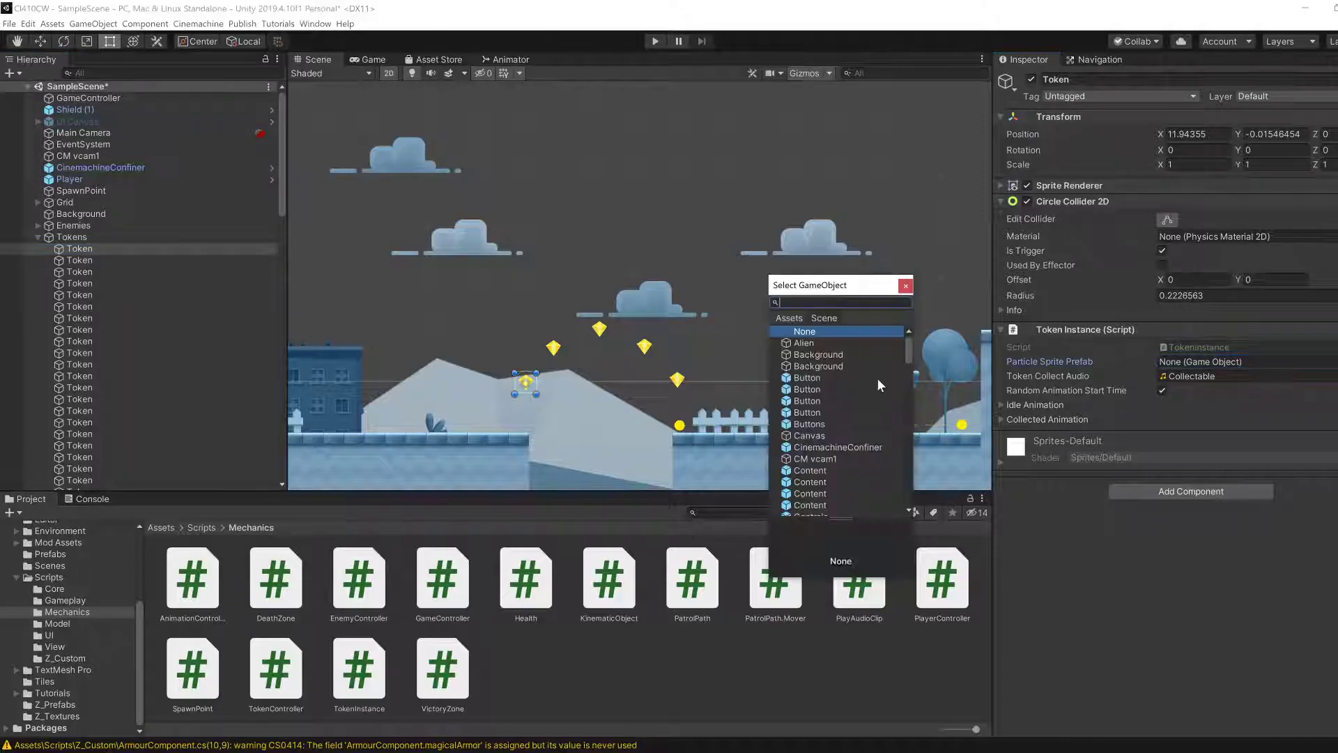
left_click(793, 318)
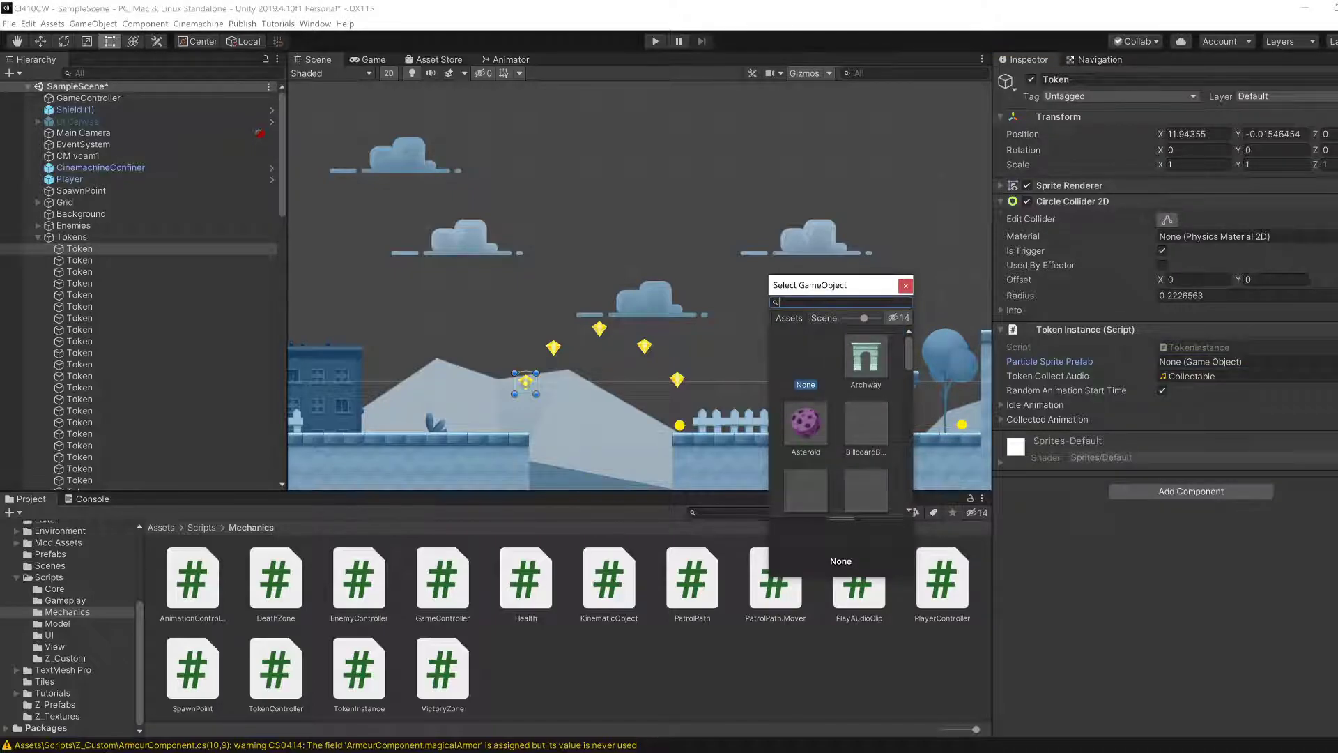
type("par")
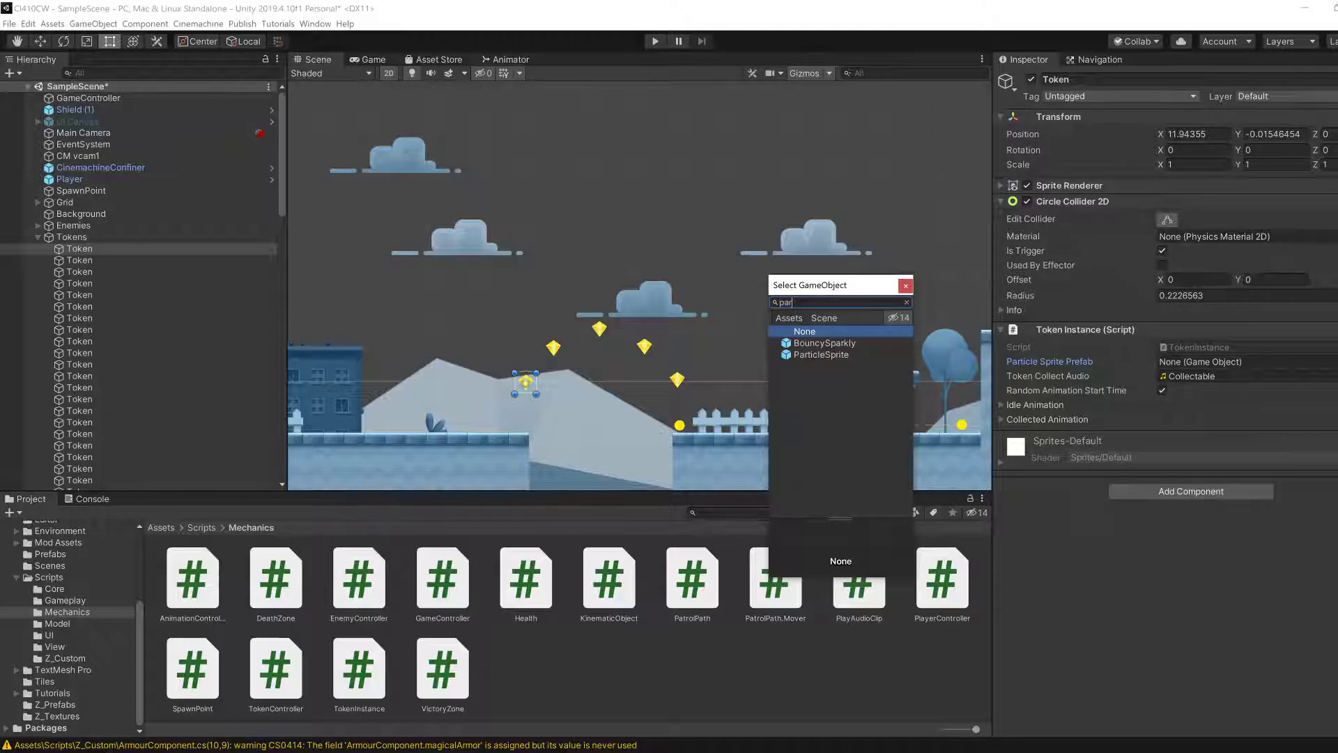
key("Down")
key("Down")
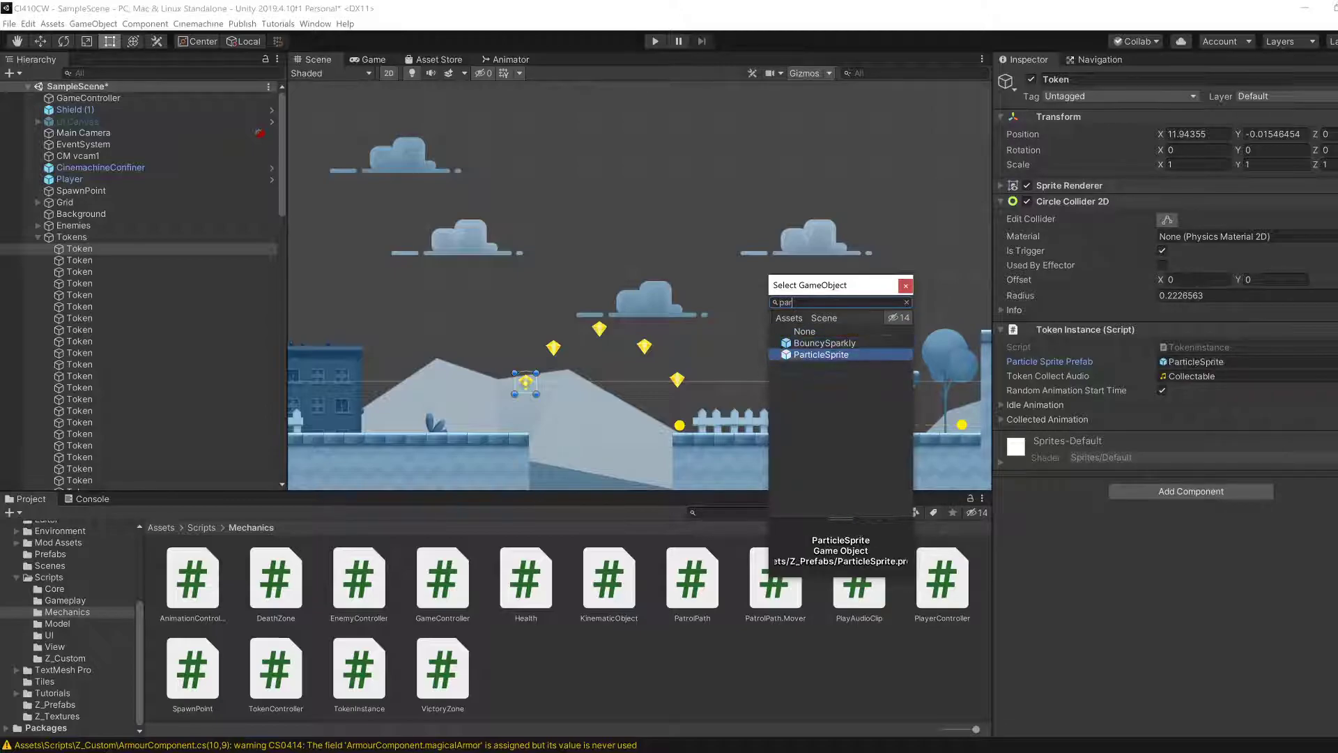
key("Return")
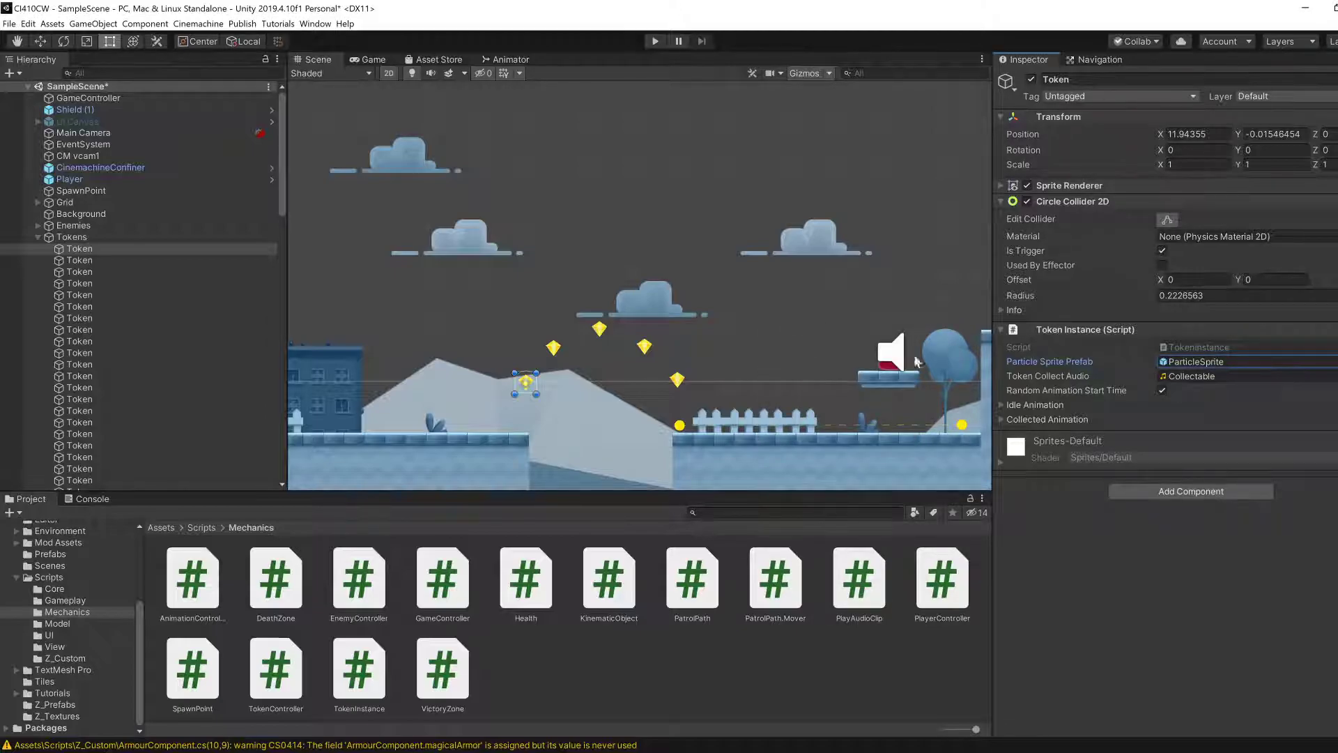
- Select the second token of the arc over the gap and assign ParticleSprite as its Particle Sprite Prefab
left_click(558, 352)
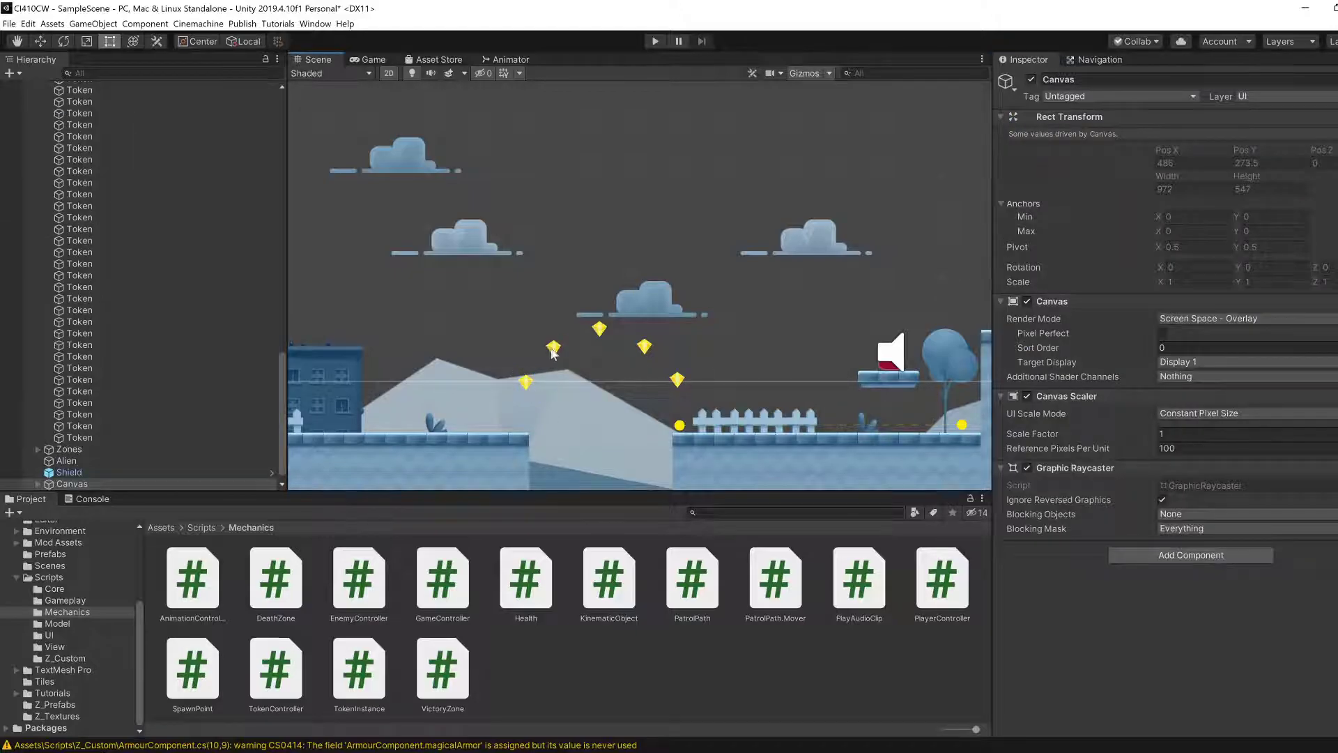
left_click(557, 352)
left_click(1301, 363)
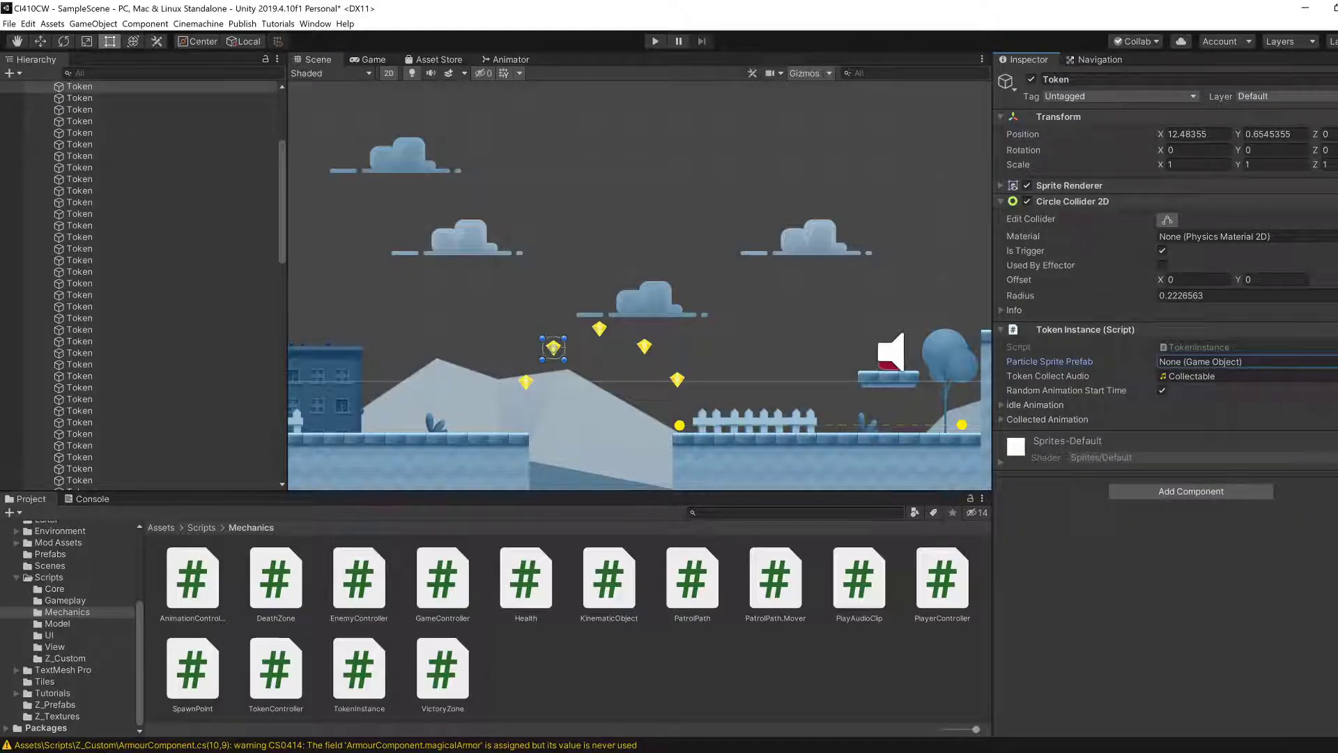
left_click(789, 318)
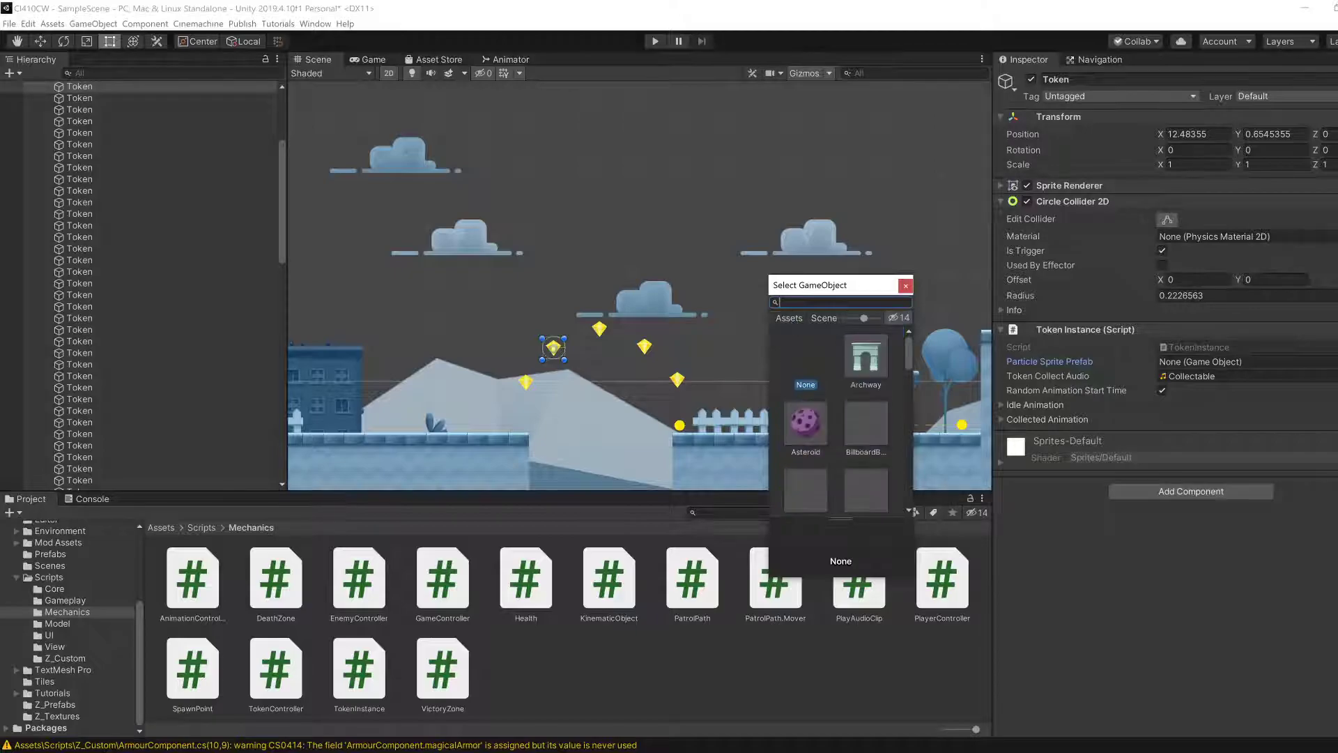
type("parS")
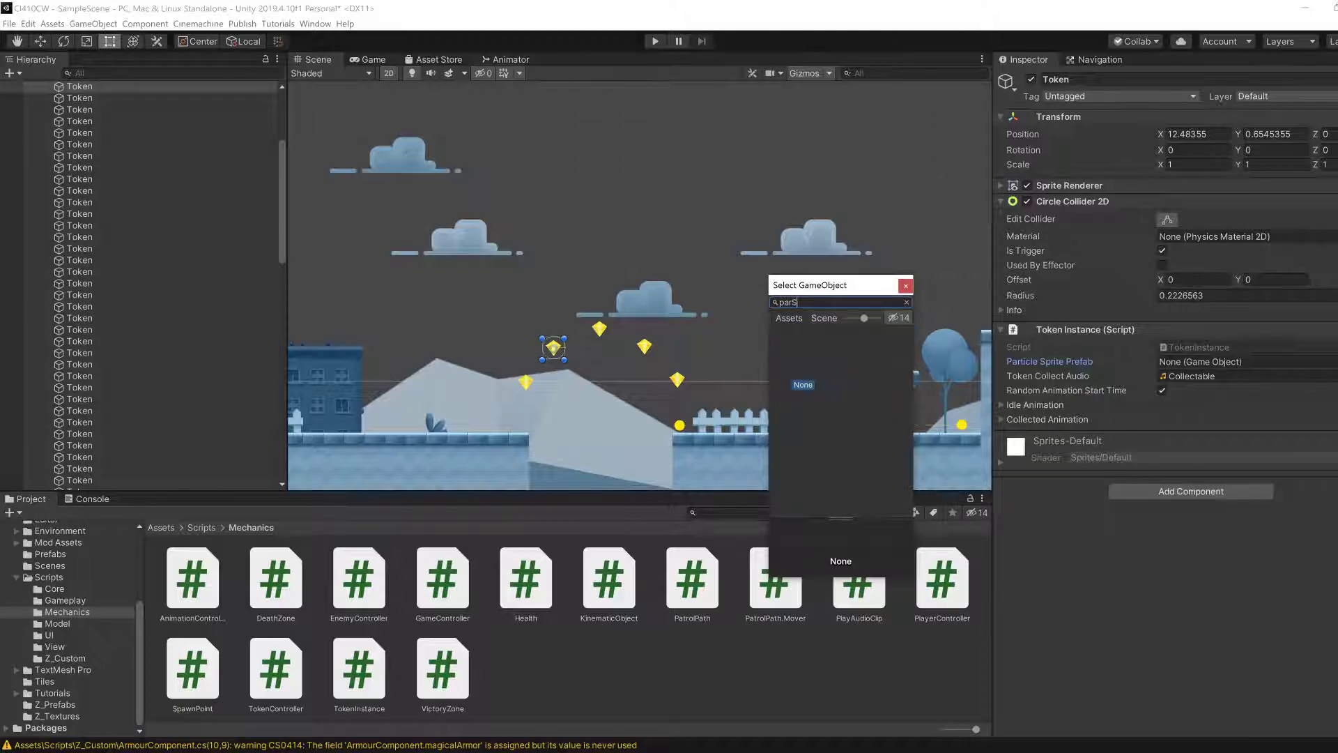
key("BackSpace")
left_click(822, 355)
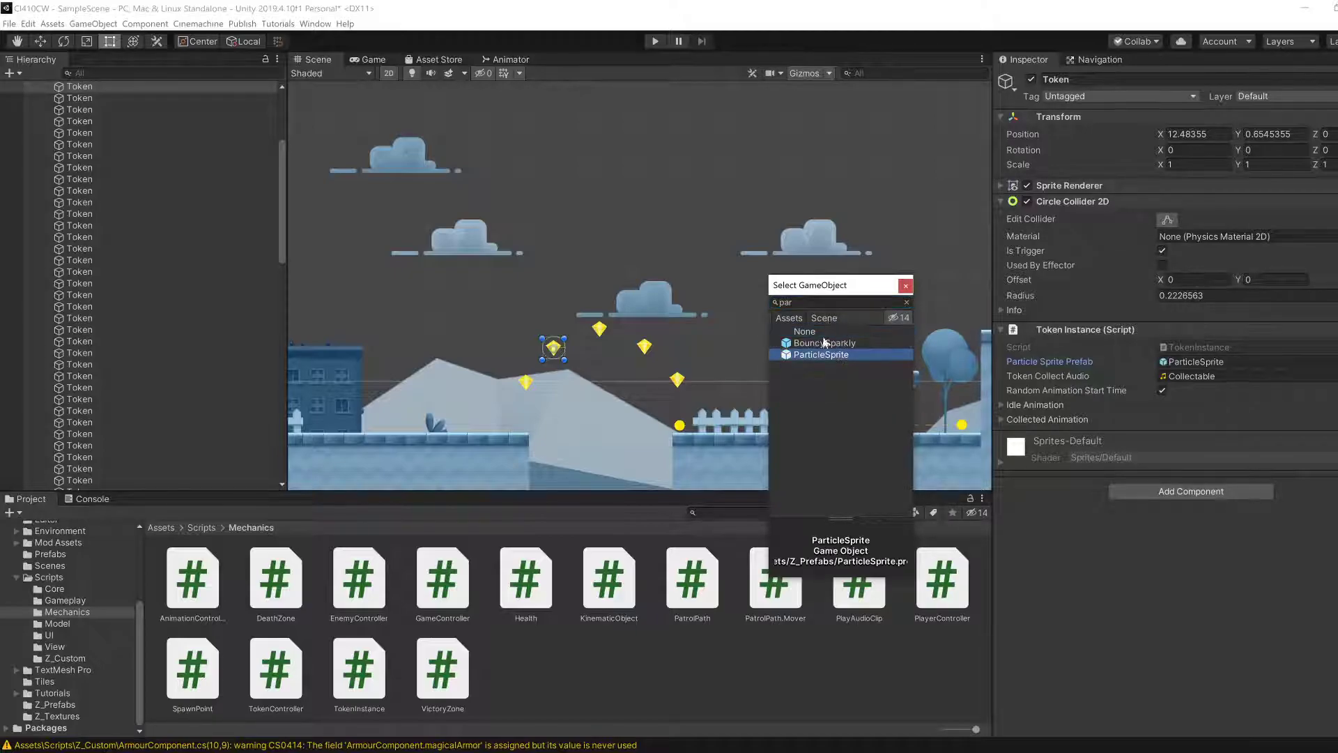
- Select the third, topmost token of the arc over the gap and assign ParticleSprite as its Particle Sprite Prefab
double_click(818, 354)
left_click(599, 334)
left_click(600, 333)
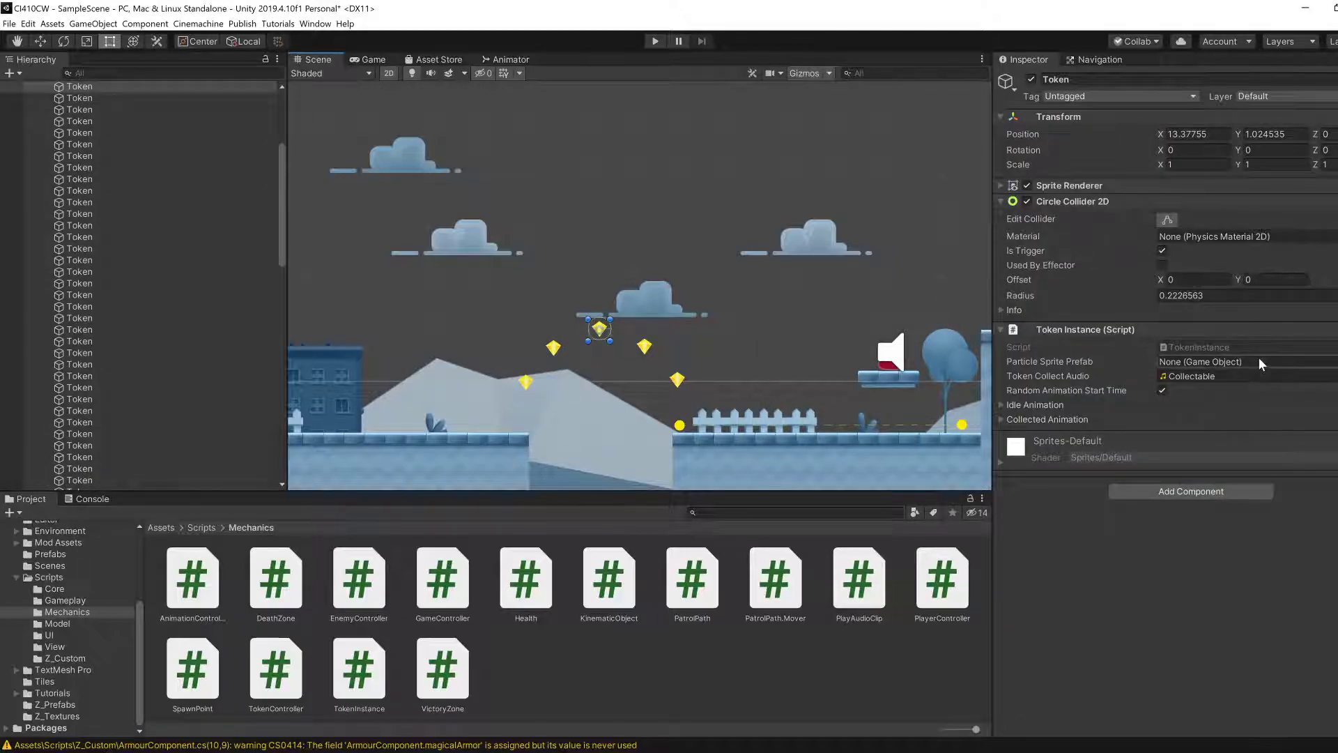
left_click(1332, 361)
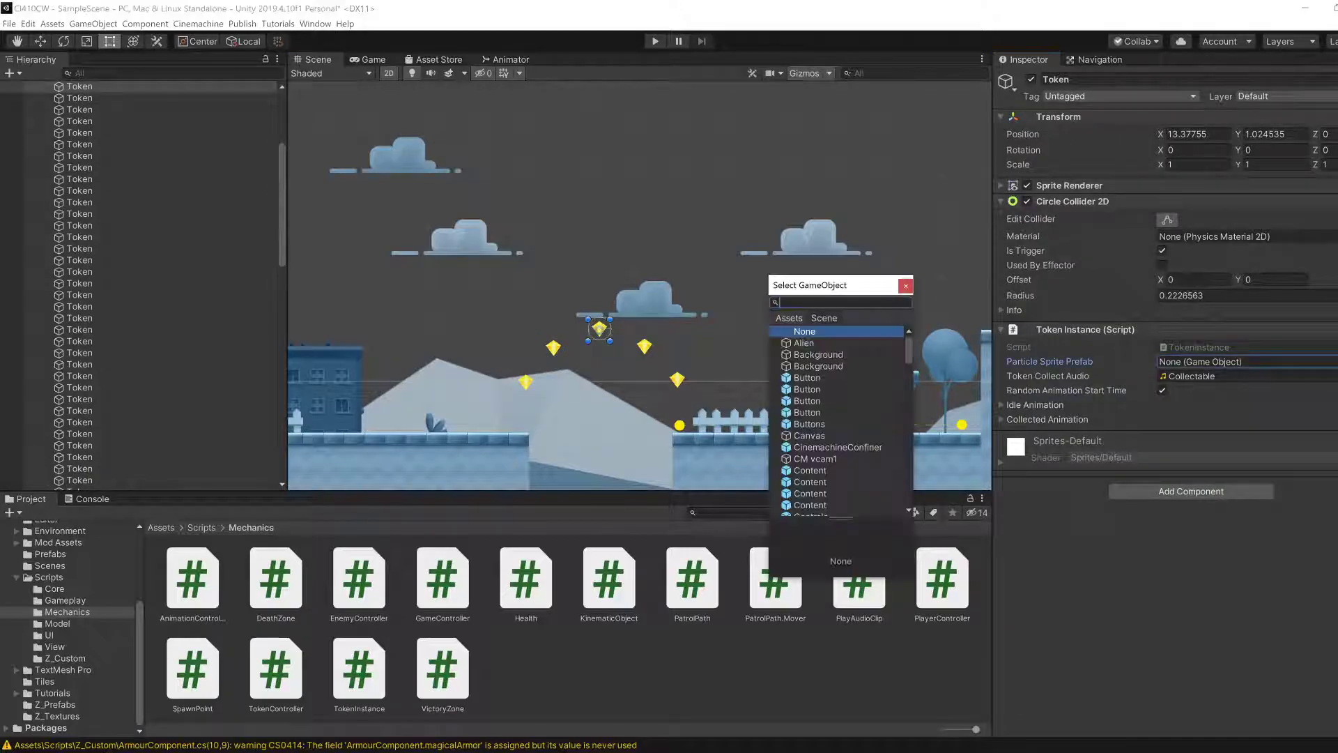
left_click(790, 318)
type("Par")
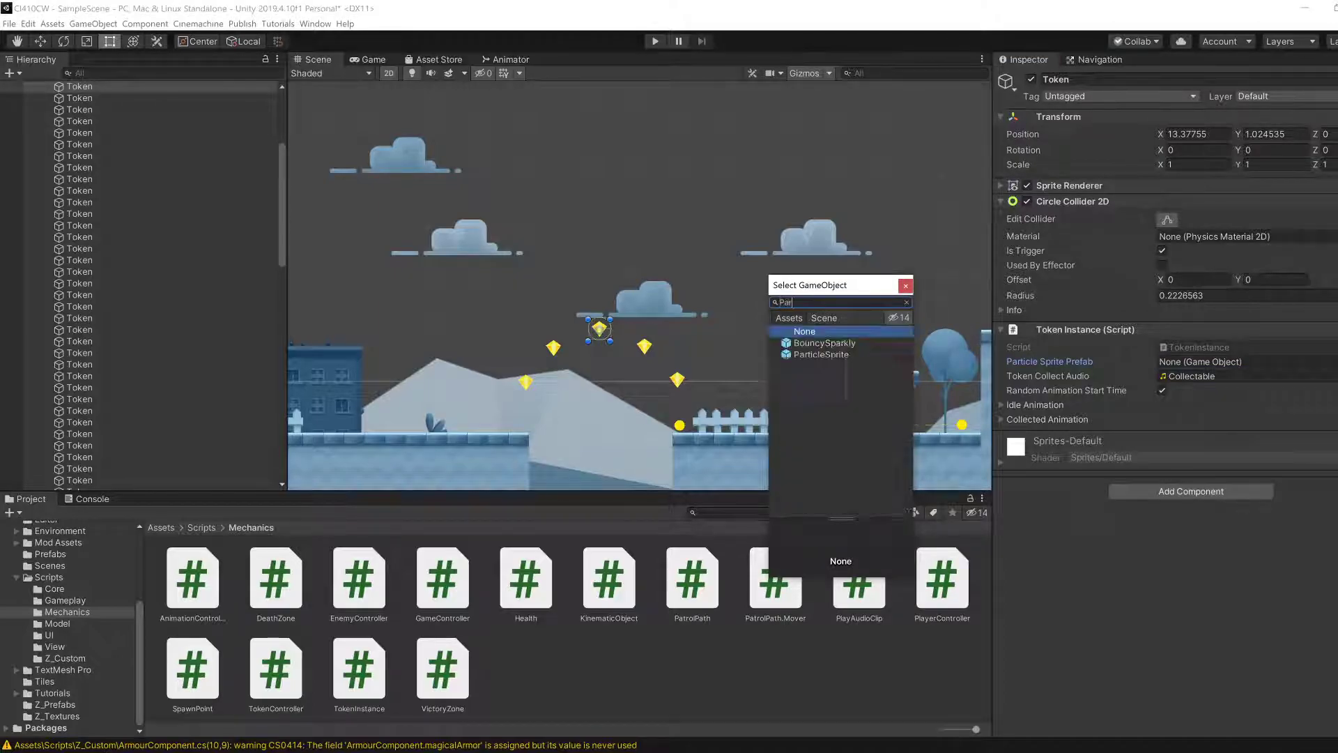
double_click(820, 354)
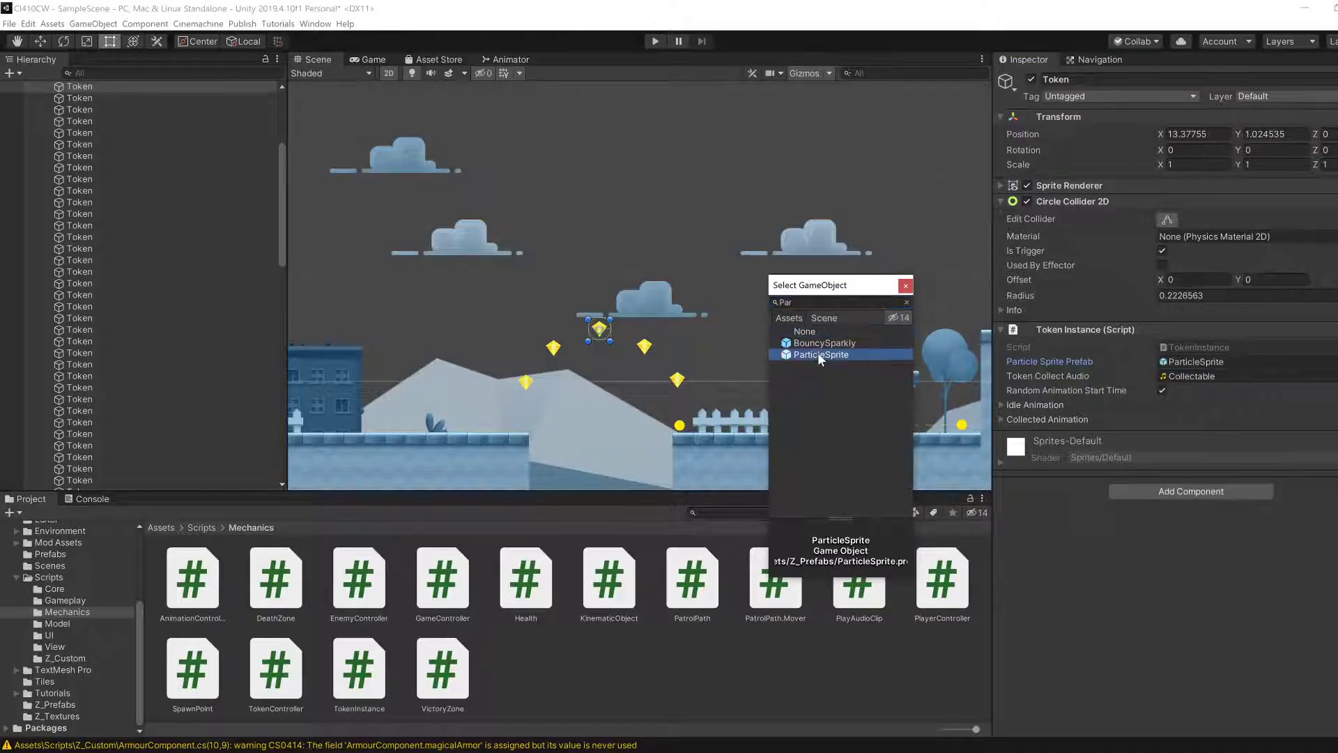
- Select the first token of the arc over the gap and check its Particle Sprite Prefab field
left_click(646, 352)
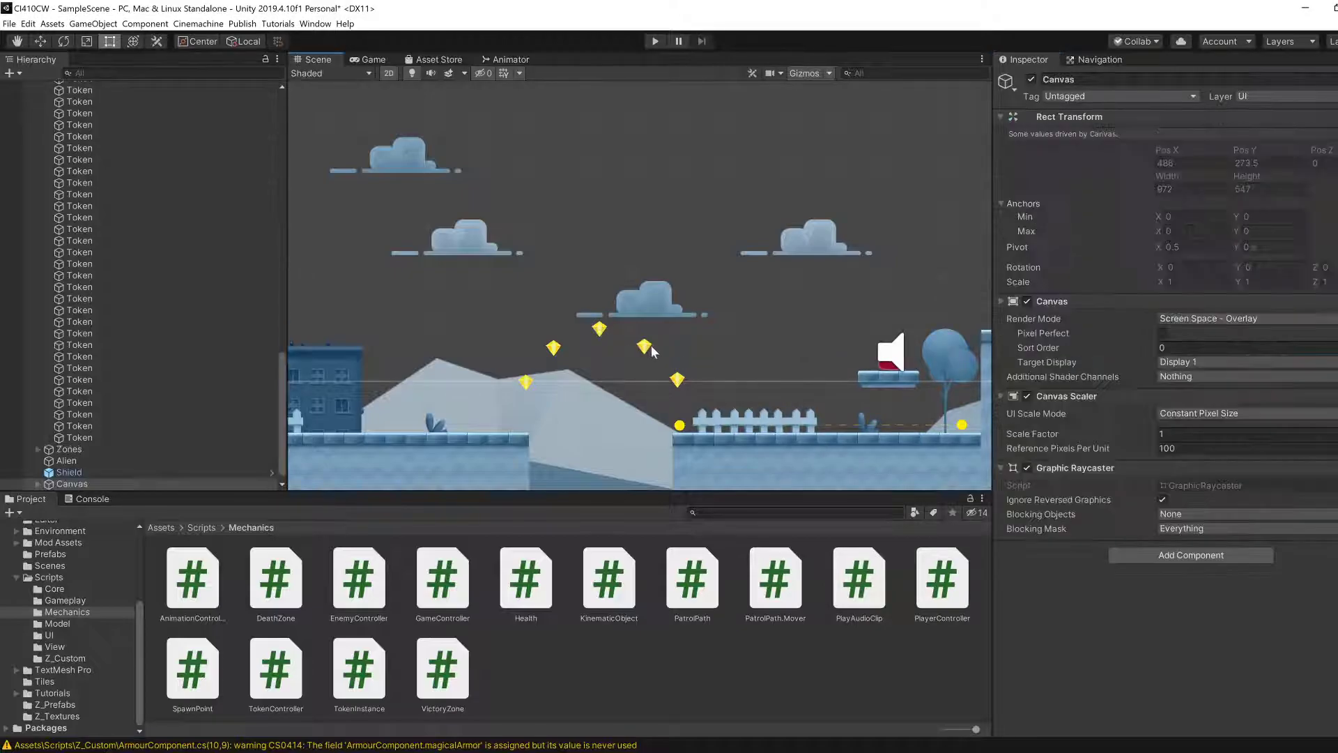
middle_click_drag(645, 352, 837, 356)
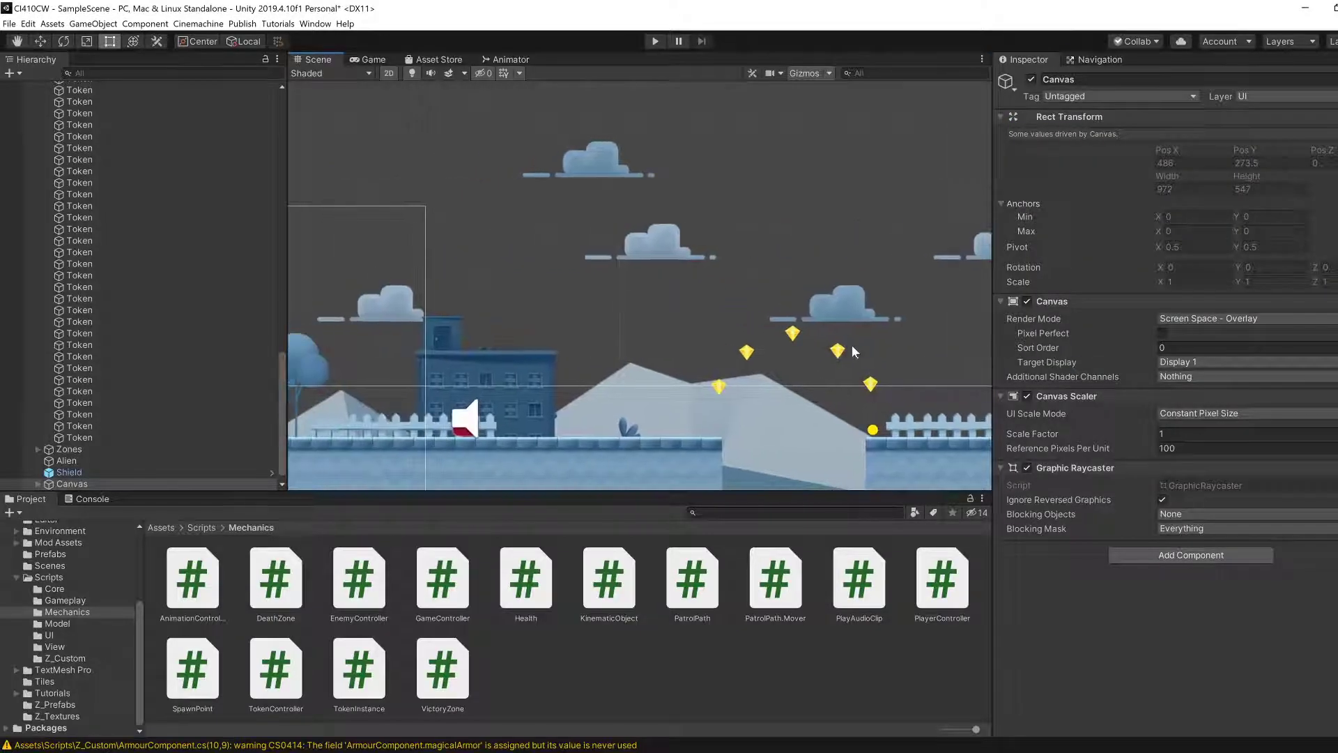
left_click(838, 352)
left_click(790, 338)
middle_click_drag(675, 324, 630, 307)
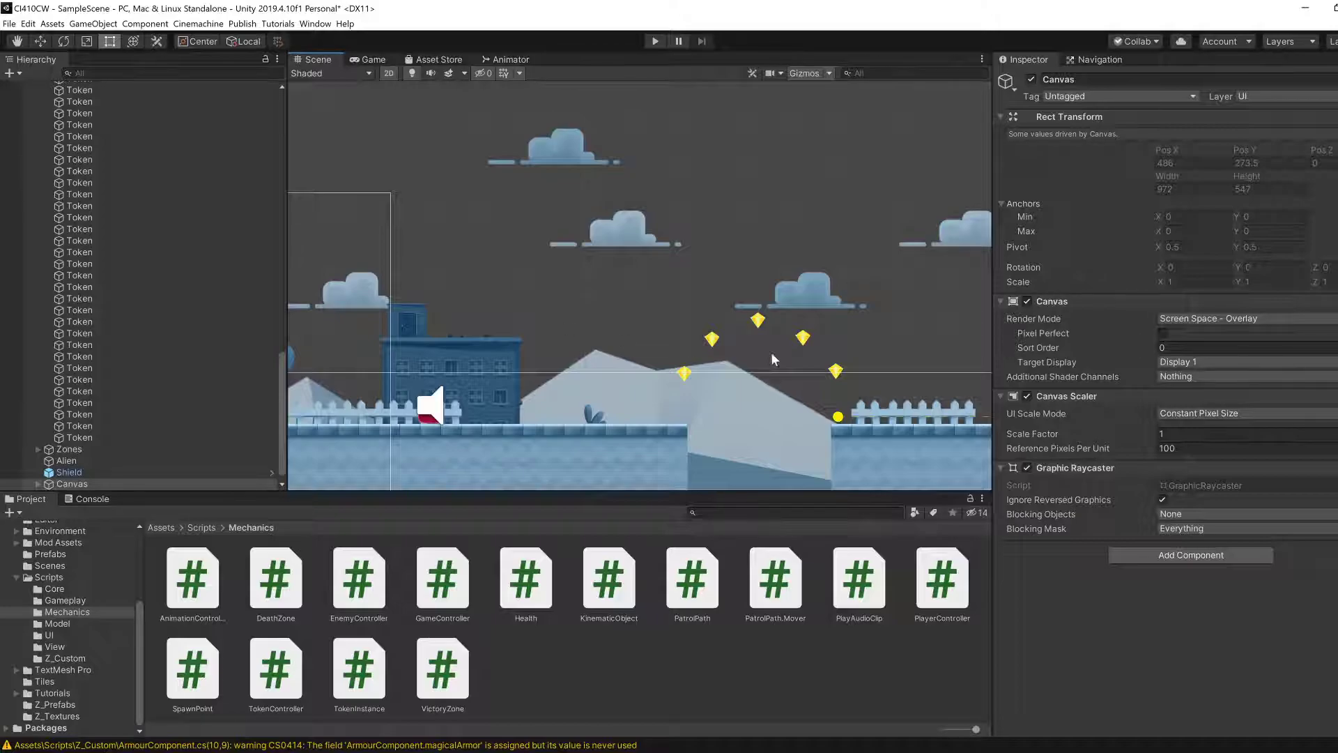
left_click(684, 374)
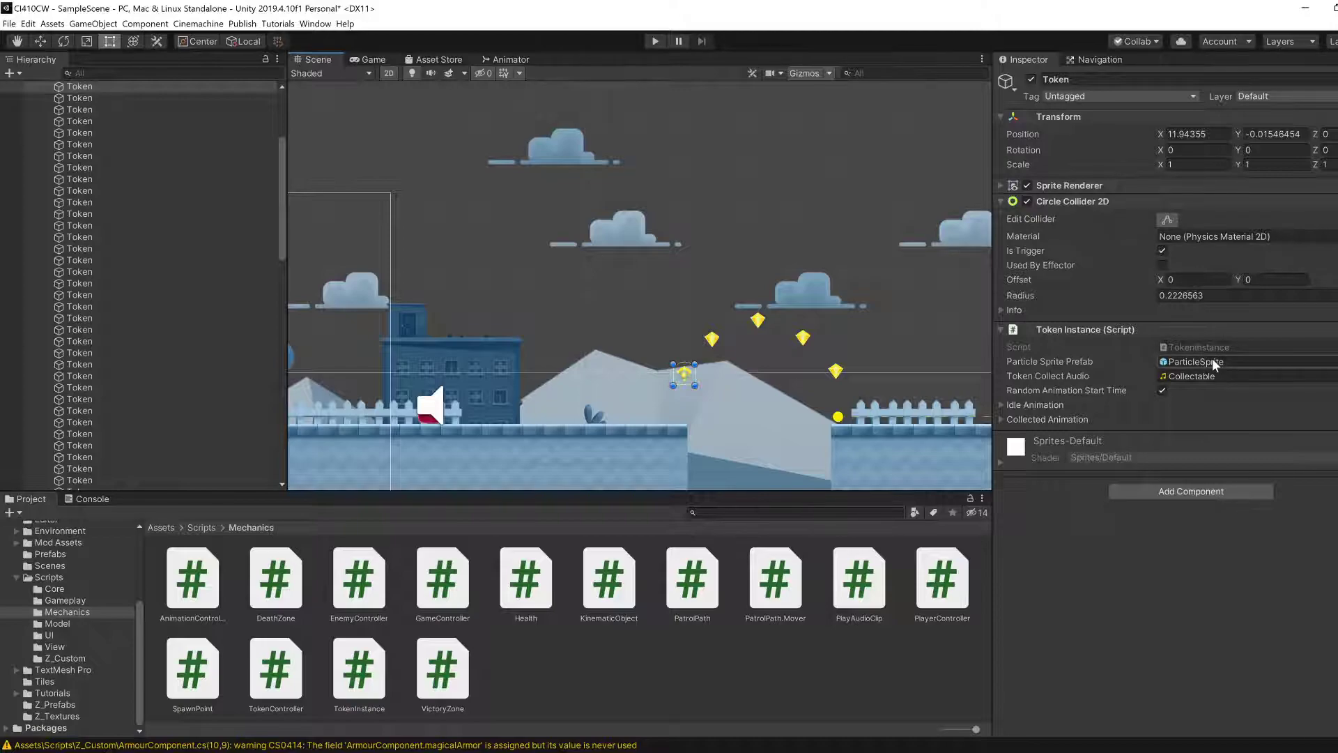
- Switch to Visual Studio, open PlayerTokenCollision.cs and start a new line under the "// spawn particles" comment in Execute
key("alt+Tab")
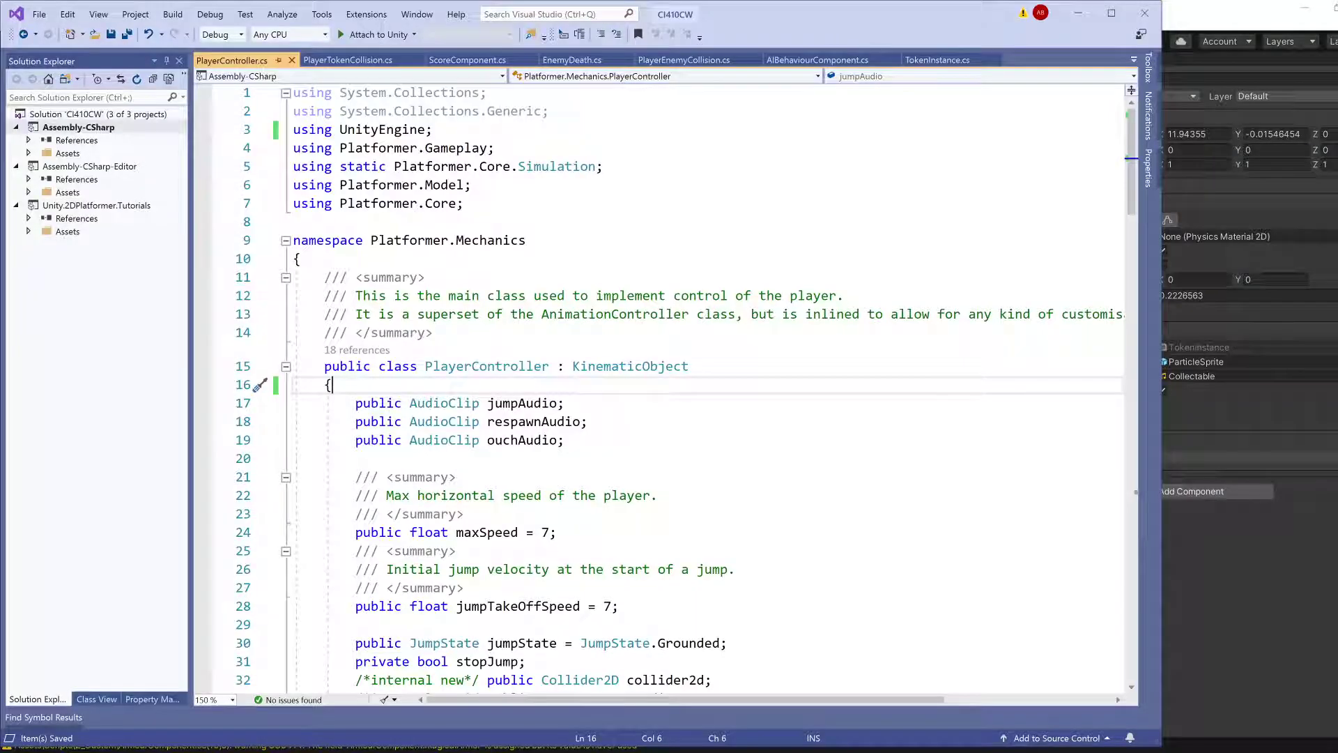
left_click(346, 61)
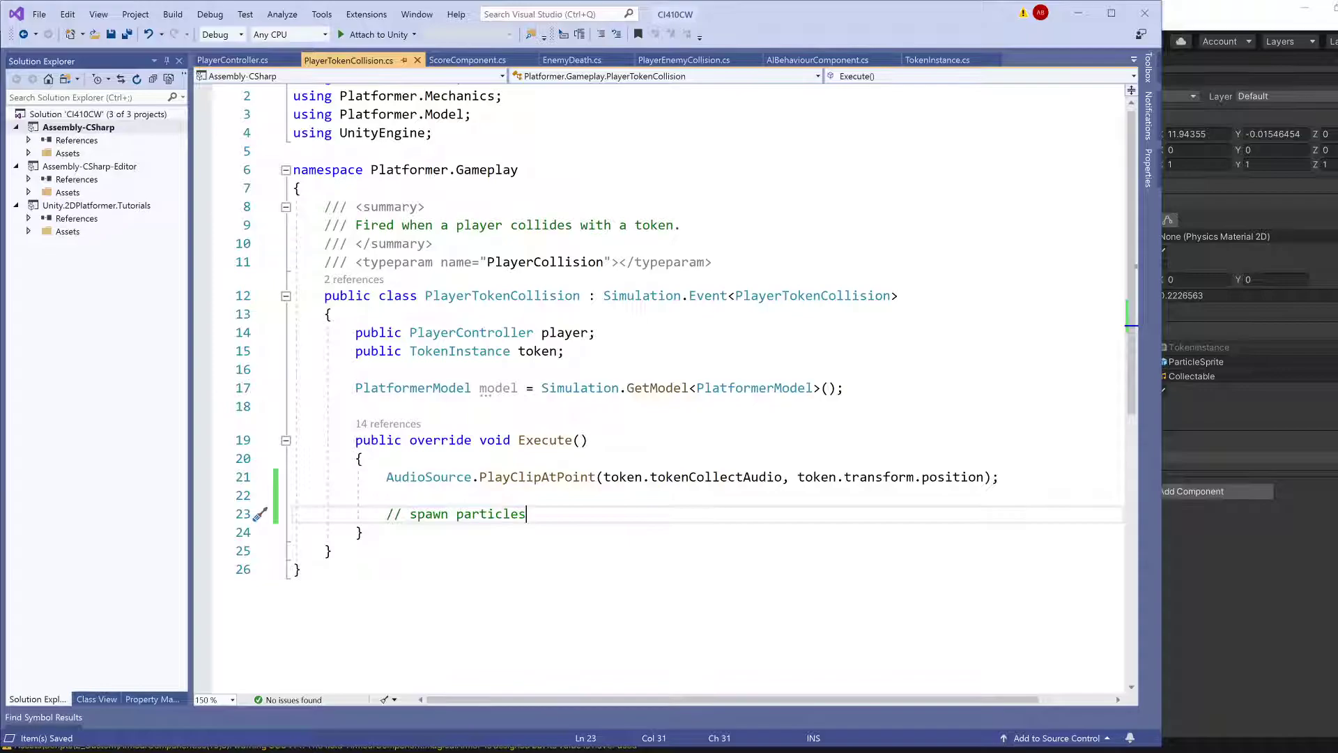
key("Return")
type("token.")
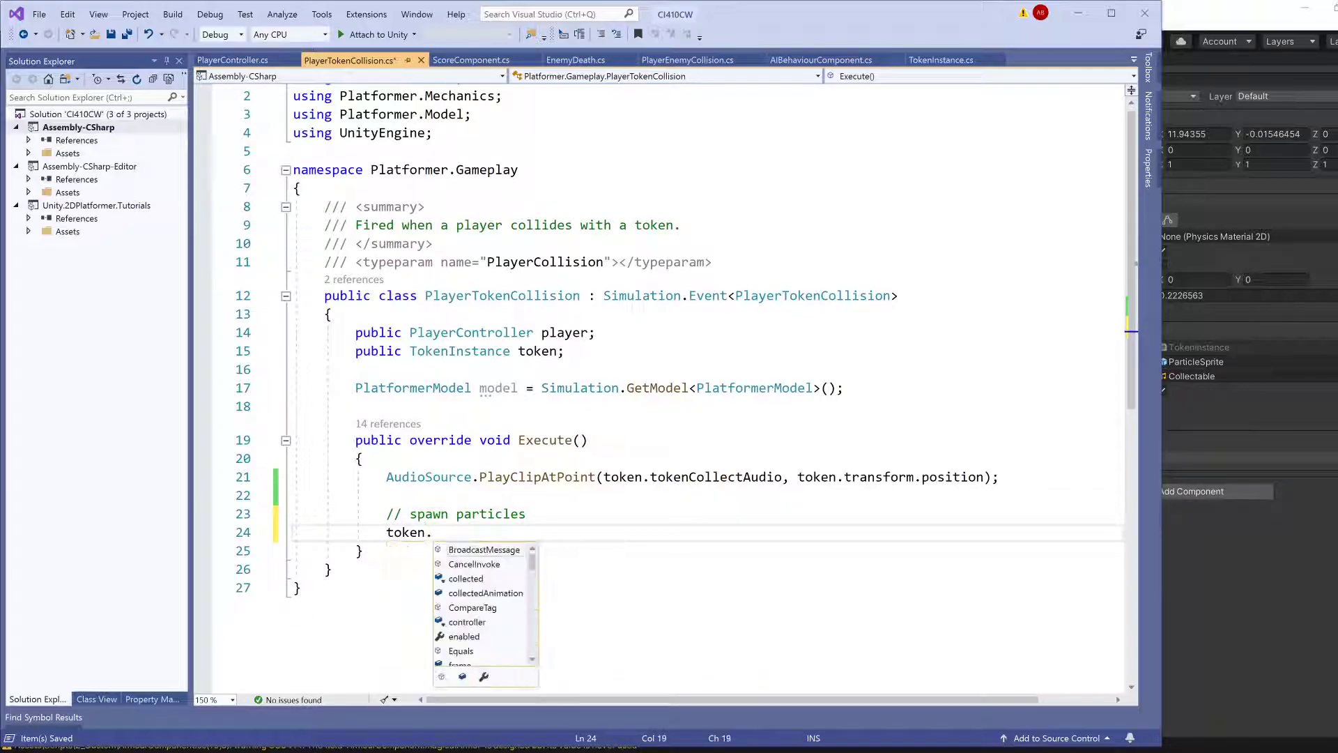
type("particleSpritePrefab")
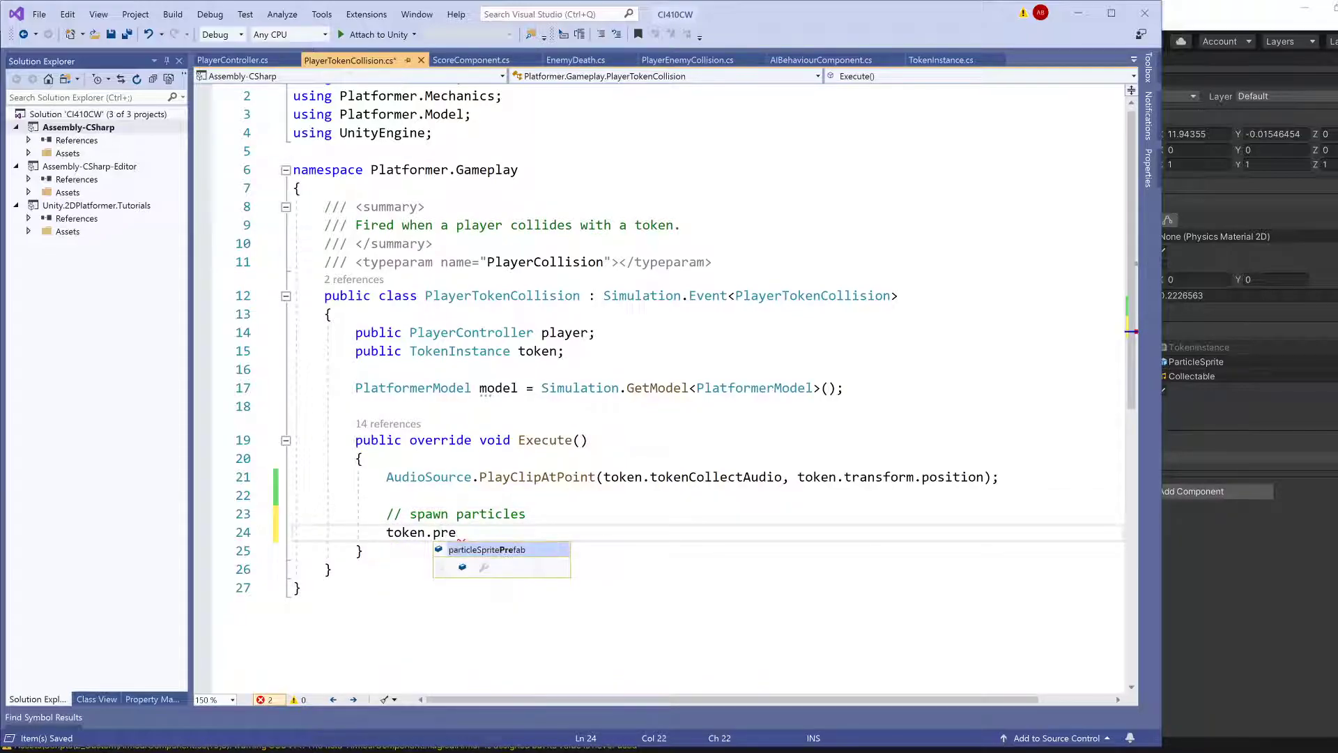
key("ctrl+shift+Left")
key("ctrl+shift+Left")
key("ctrl+shift+Left")
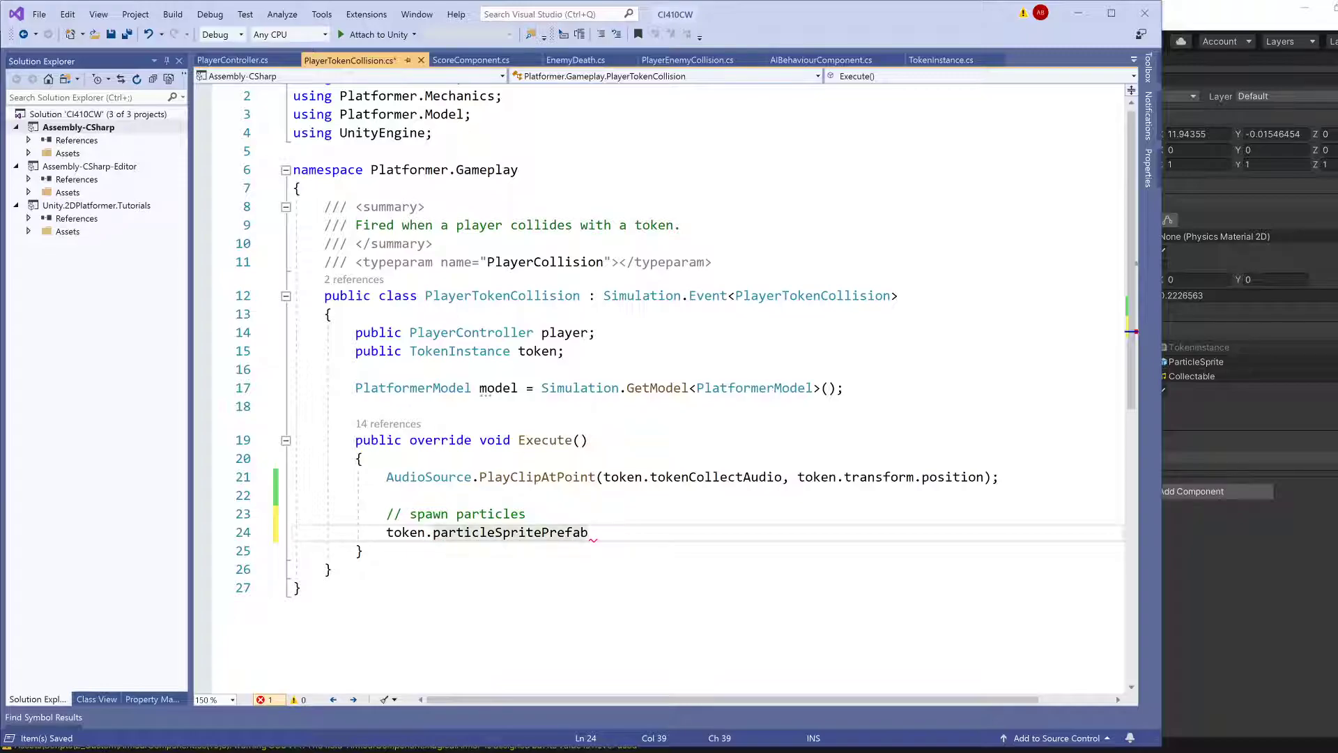
key("BackSpace")
type("Inst")
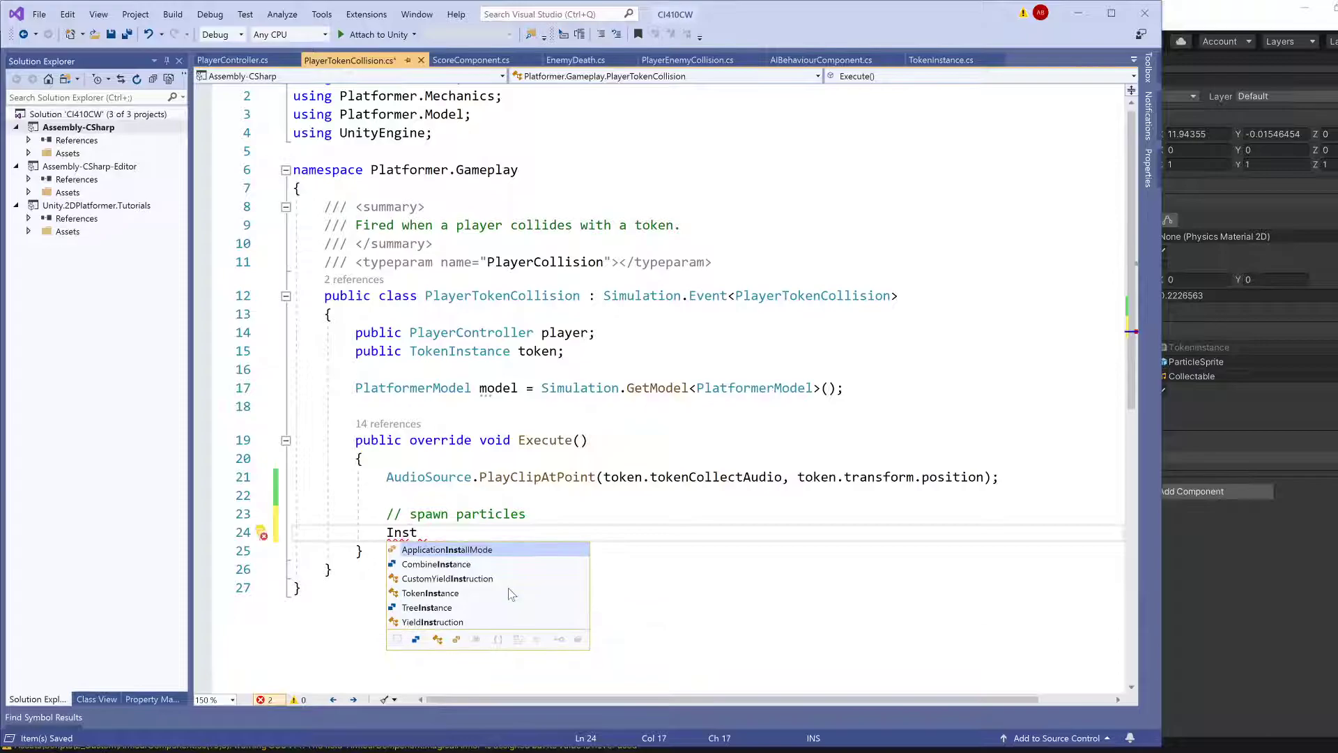
key("BackSpace")
key("BackSpace")
key("BackSpace")
- Add the call GameObject.Instantiate(token.particleSpritePrefab); under the spawn particles comment and save the script
type("GameObject.")
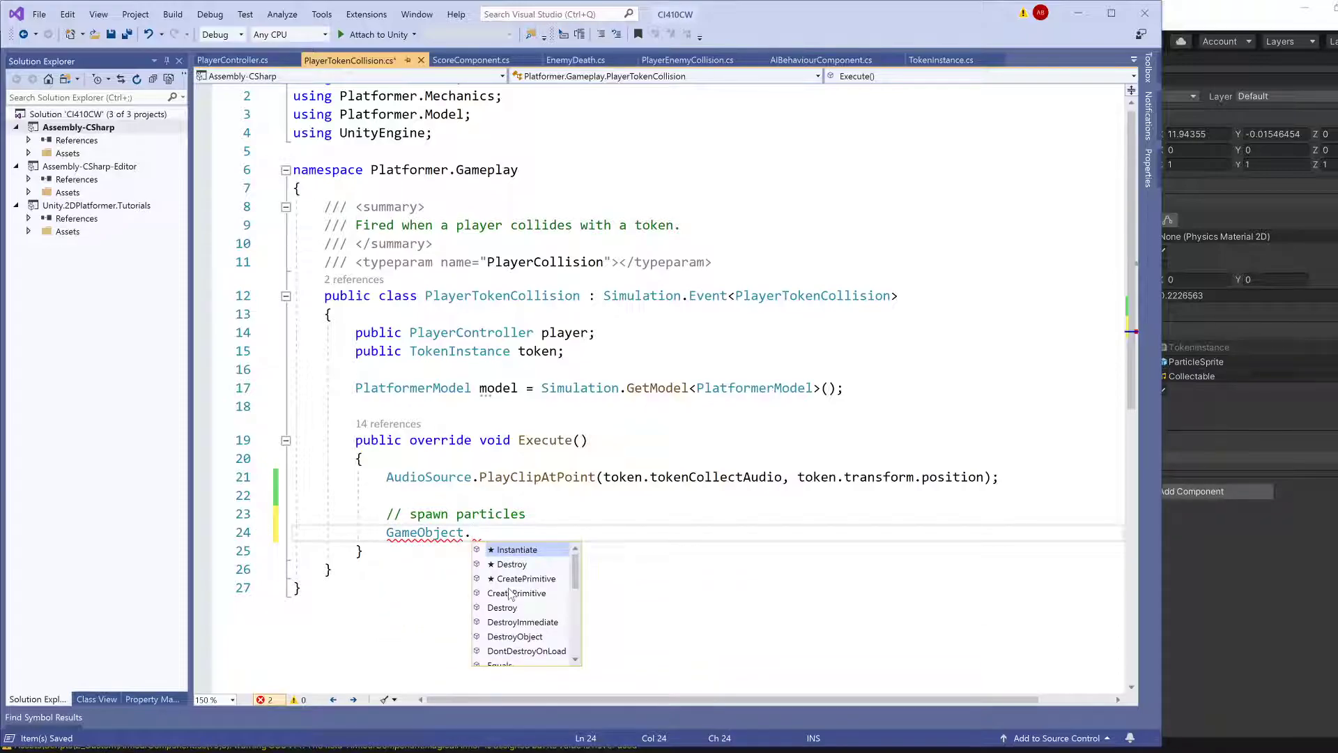
key("Tab")
type("(token.particleSpritePrefab);")
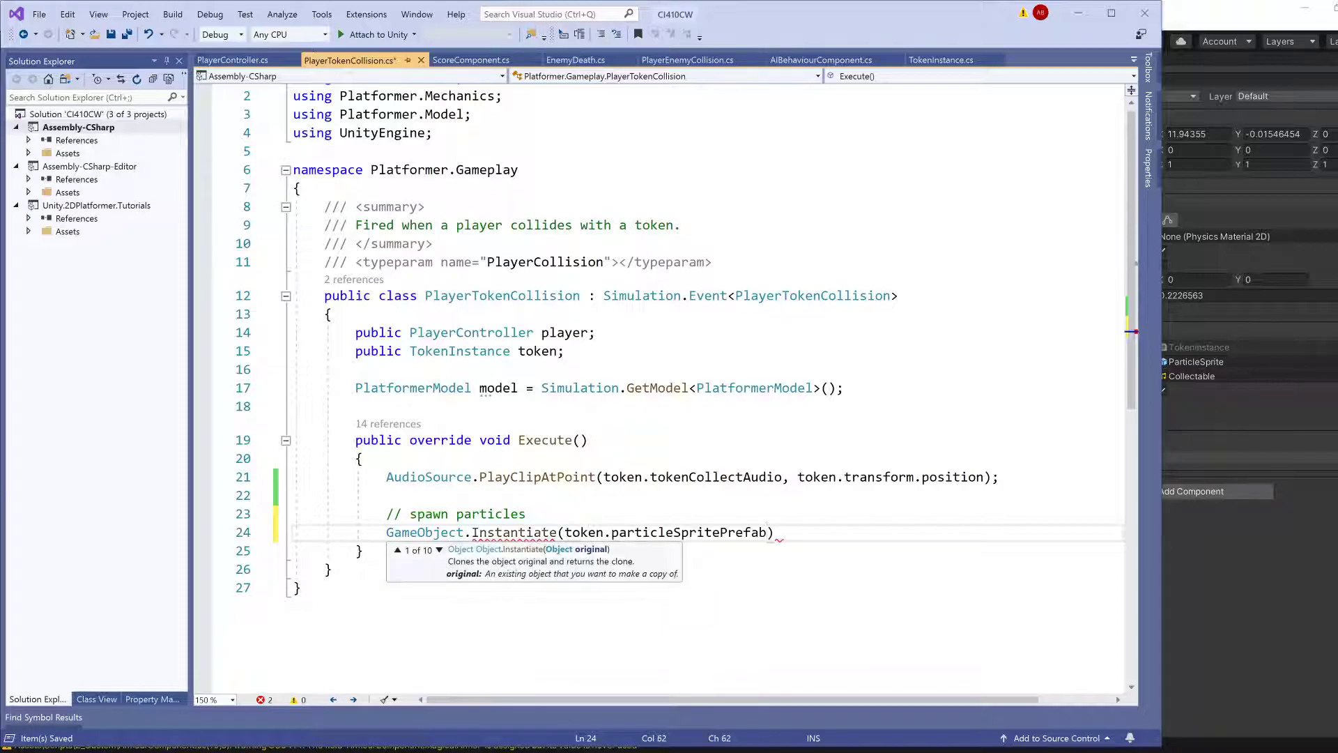
key("ctrl+s")
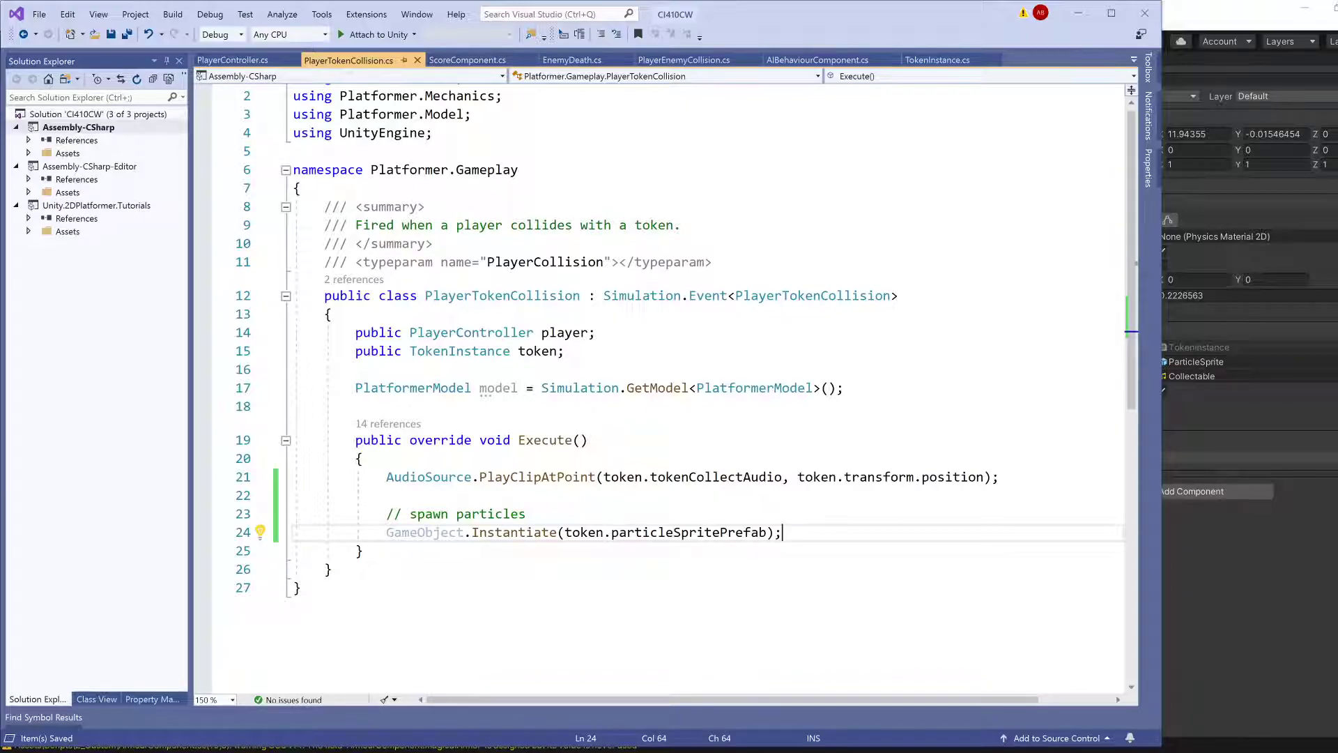
- Store the result of the Instantiate call in a new variable declared as var particleSprite
key("Home")
type("var ")
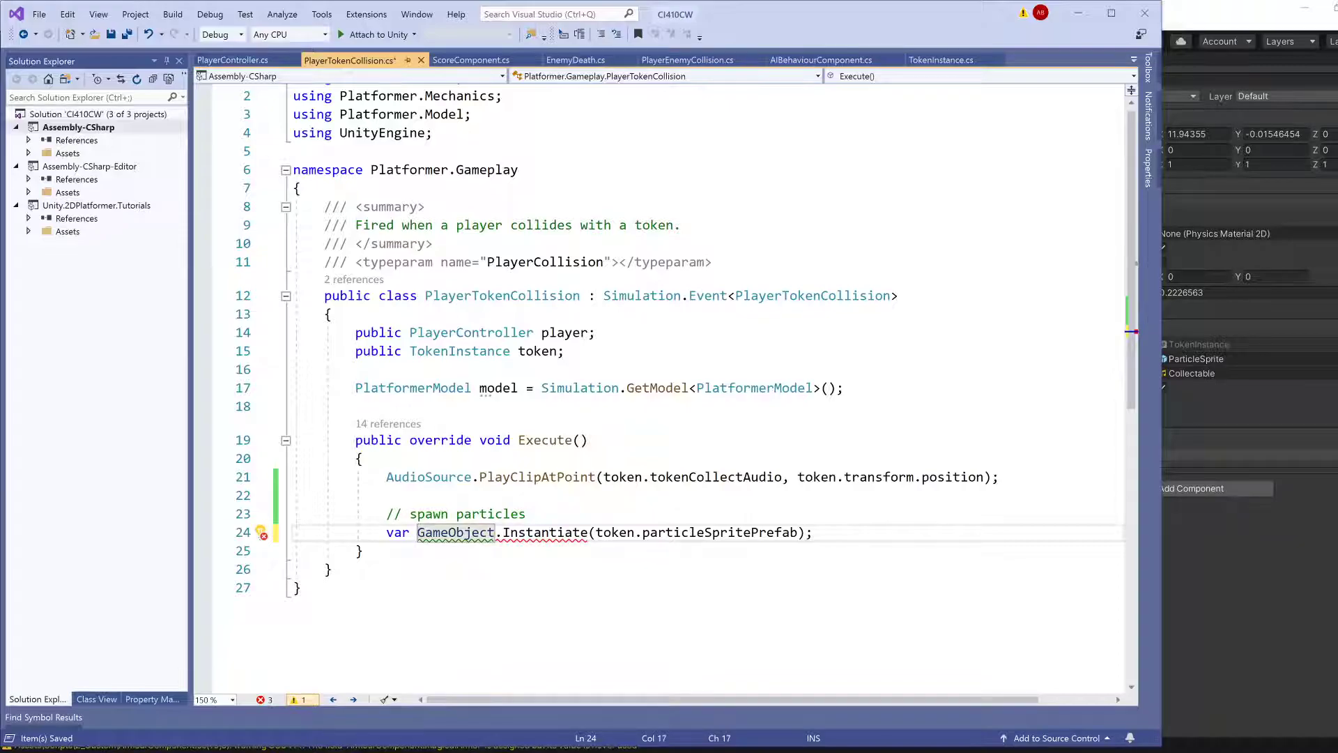
type("particleSp")
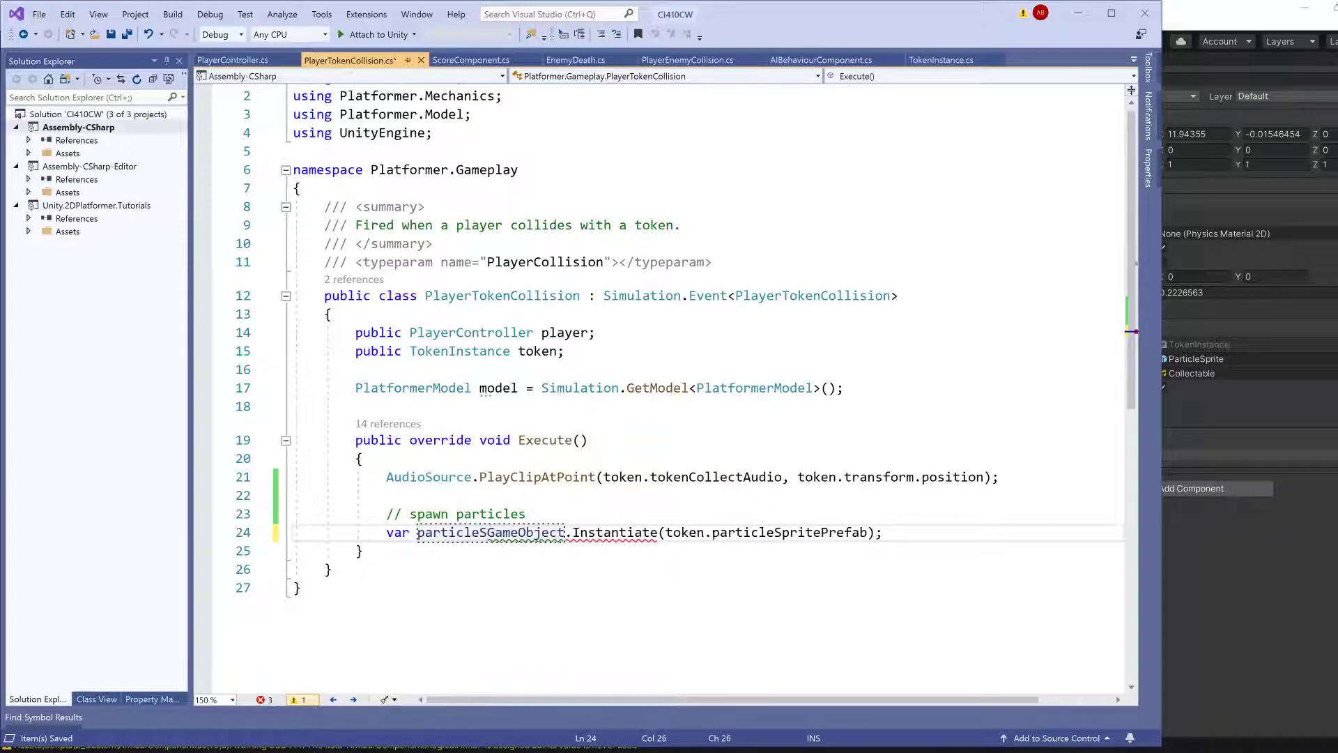
type("rite =")
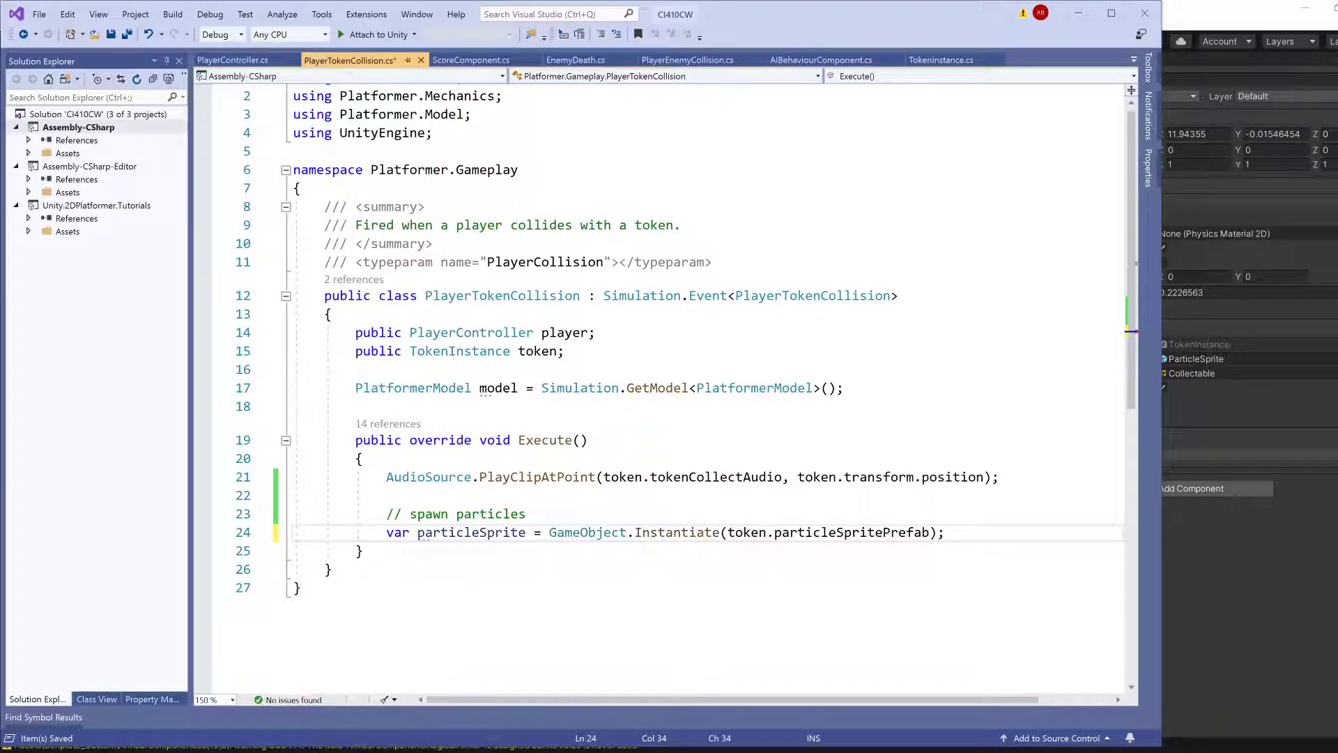
- Look up the definition of Instantiate to check its overloads and return types, and return to PlayerTokenCollision.cs
double_click(688, 533)
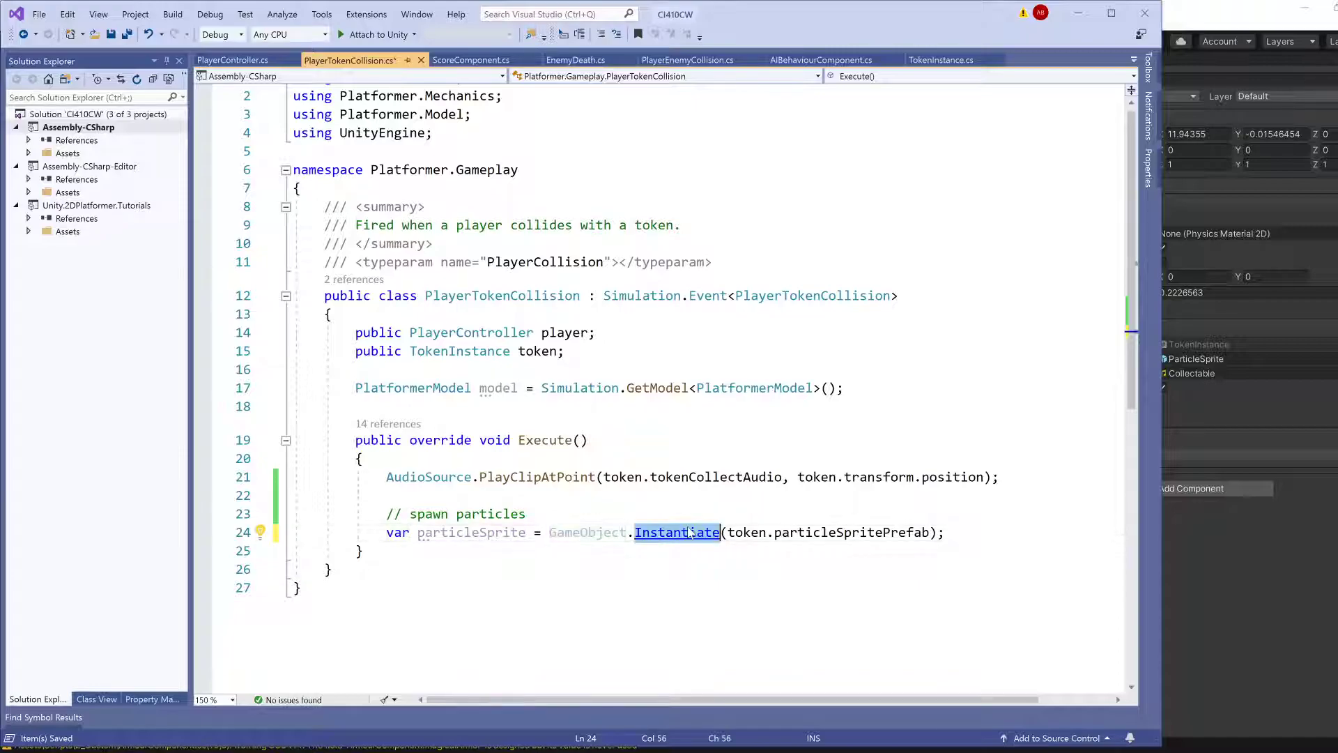
key("F12")
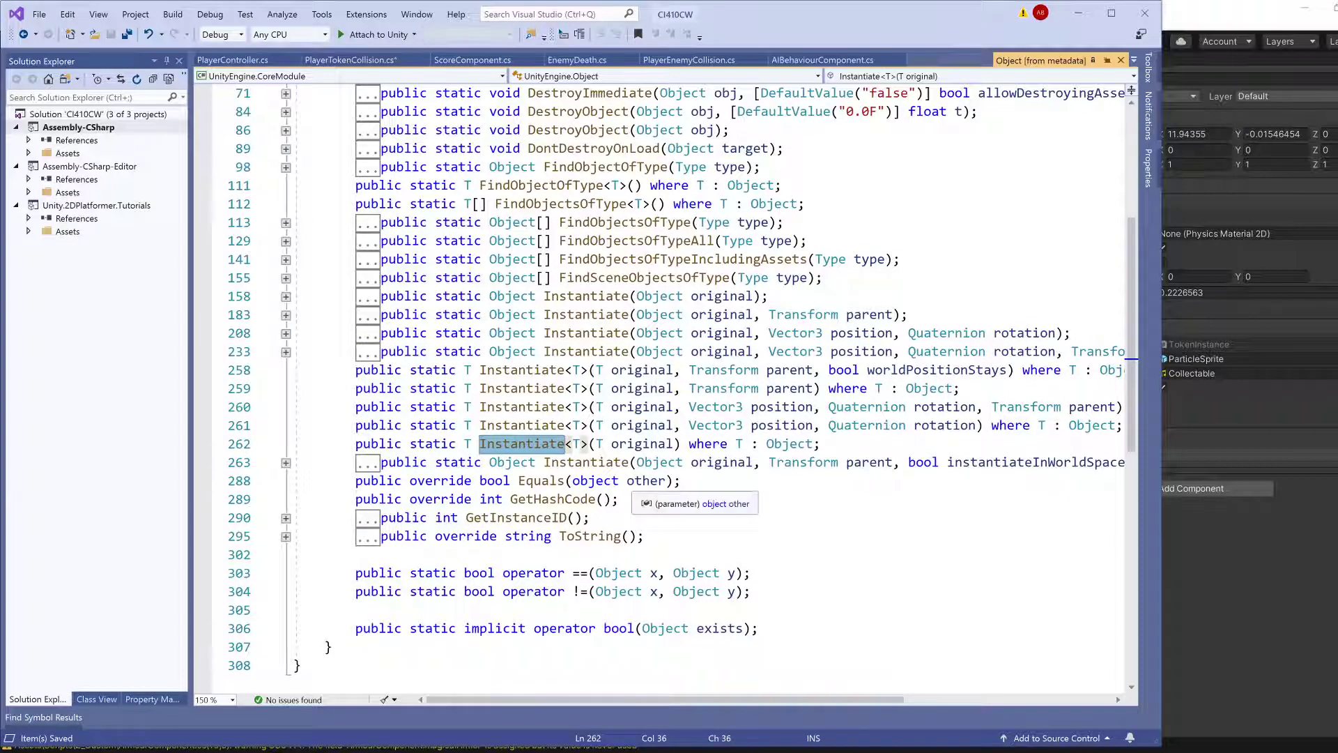
key("ctrl+minus")
- Add the line particleSprite.transform.position = token.transform.position; below the Instantiate call and save the script
left_click(945, 533)
key("Return")
type("par")
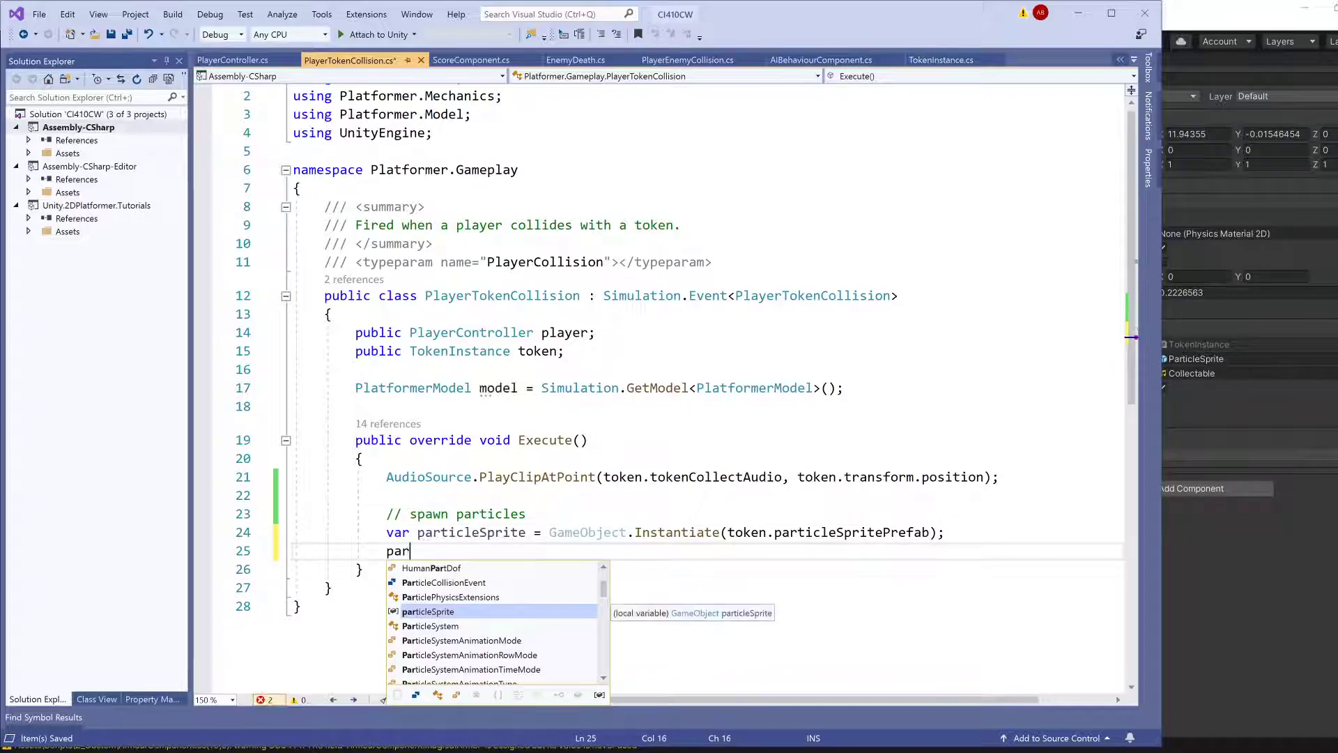
type("ticleSprite.po")
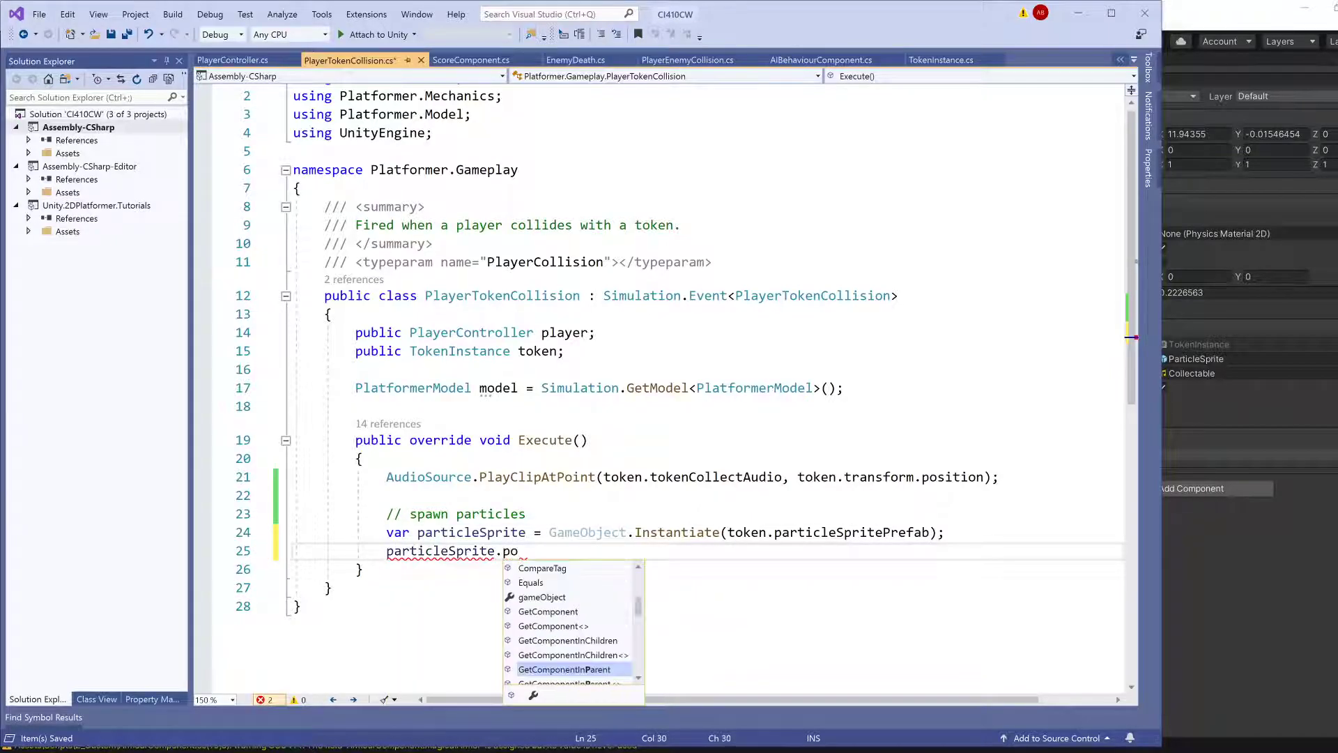
key("BackSpace")
key("BackSpace")
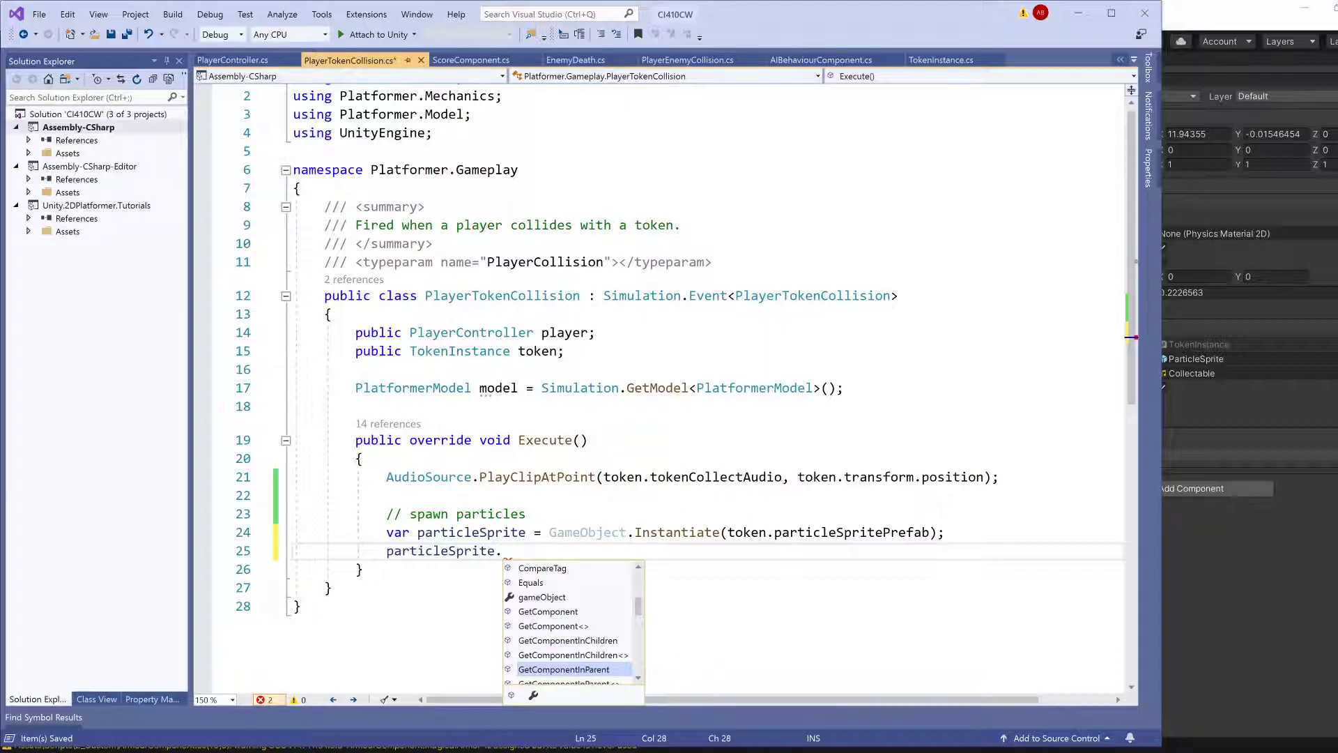
type("pos")
type("transform.position =")
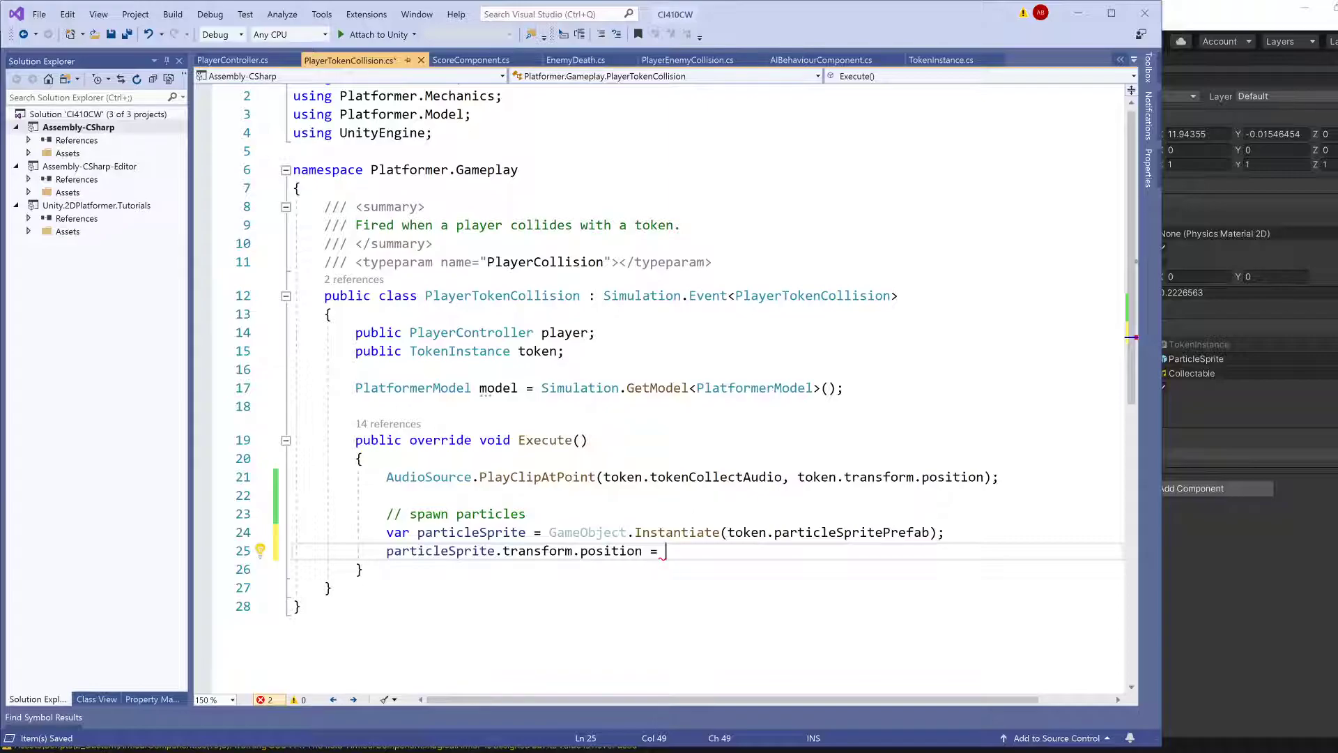
type("token.")
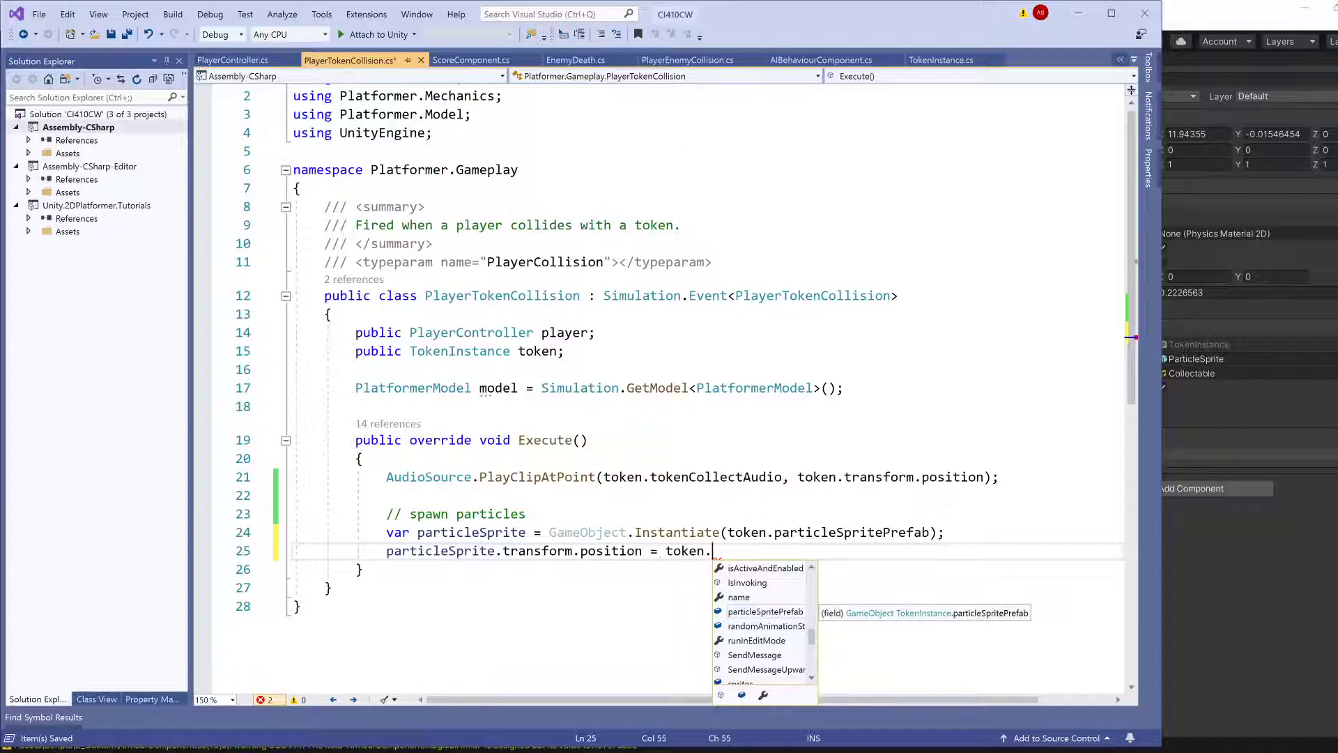
type("transform.position;")
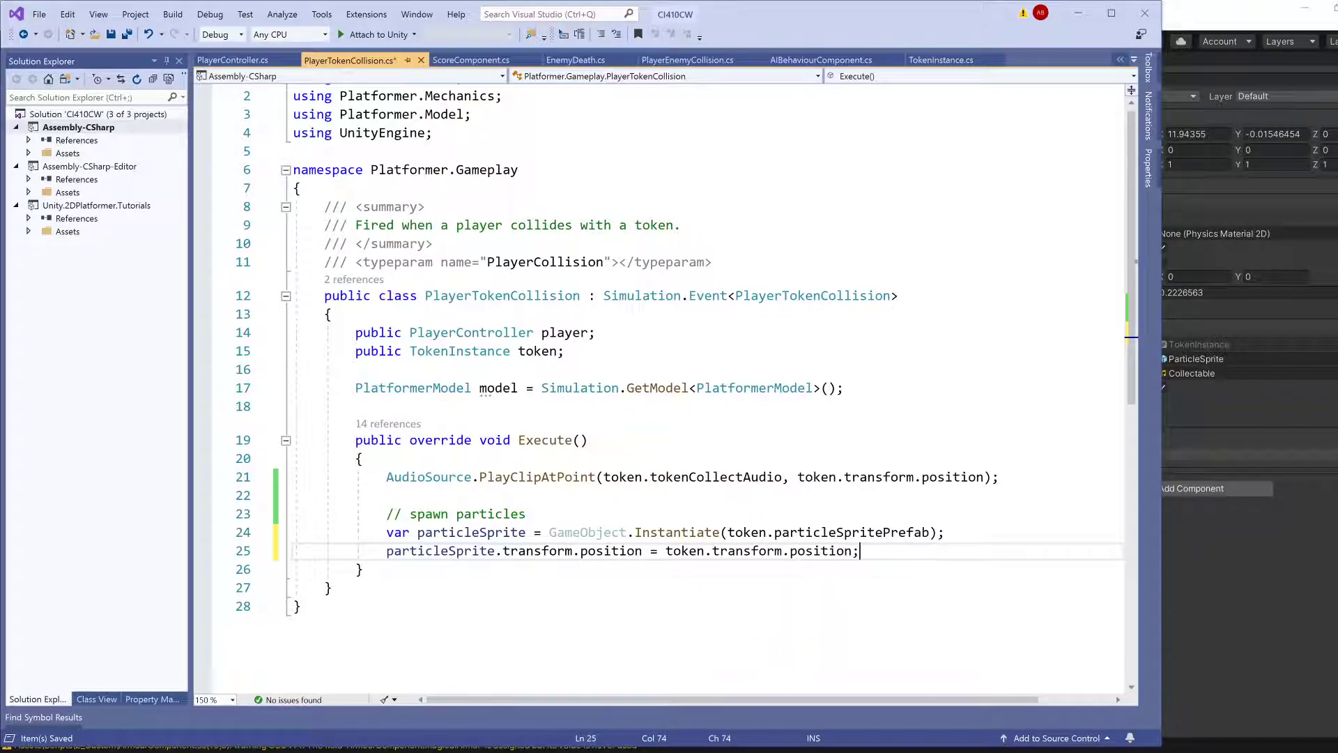
key("ctrl+s")
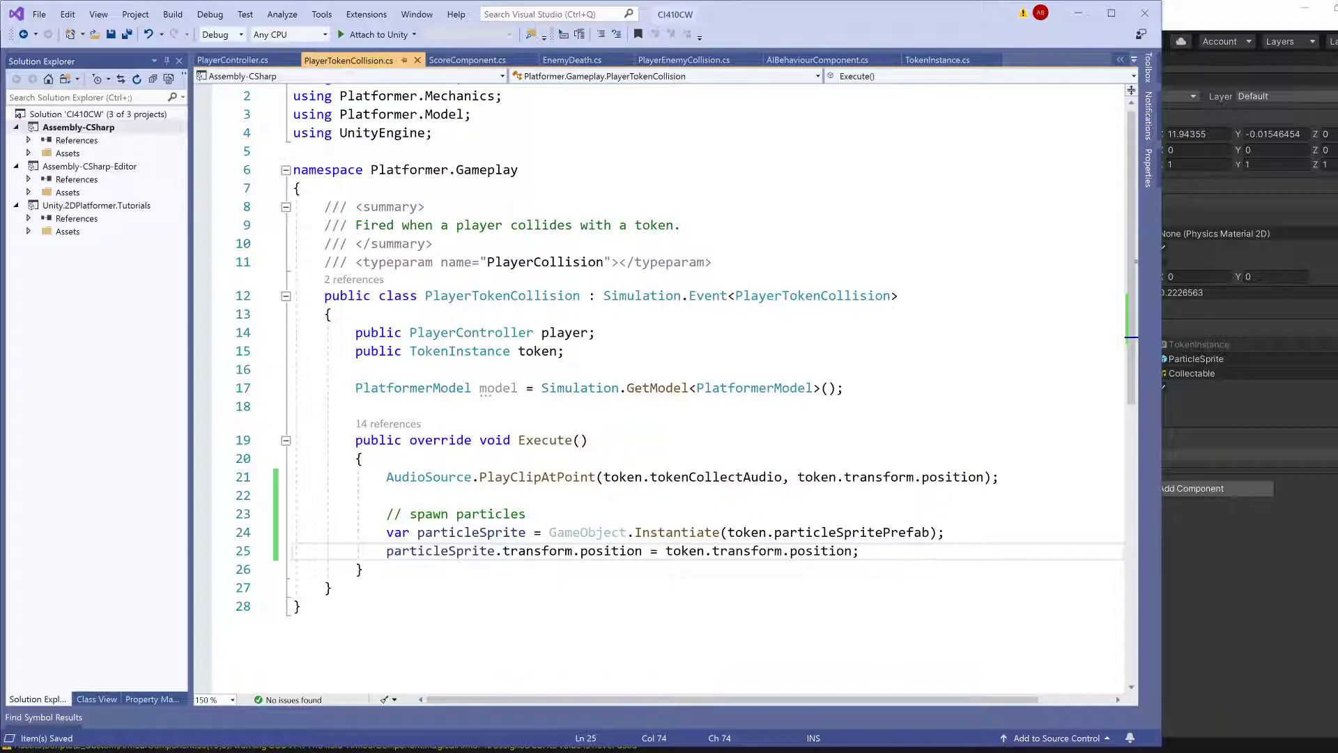
left_click_drag(658, 550, 864, 550)
left_click(878, 551)
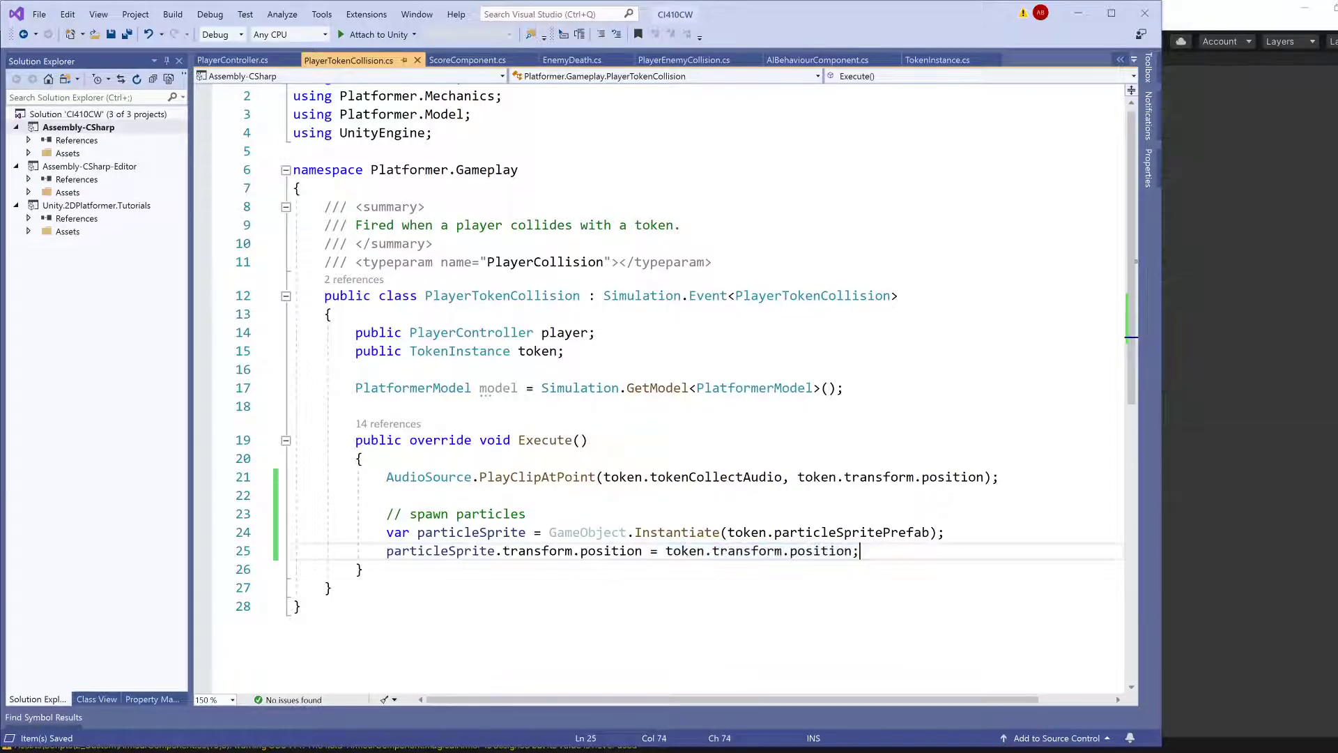
left_click_drag(642, 550, 387, 550)
left_click(472, 514)
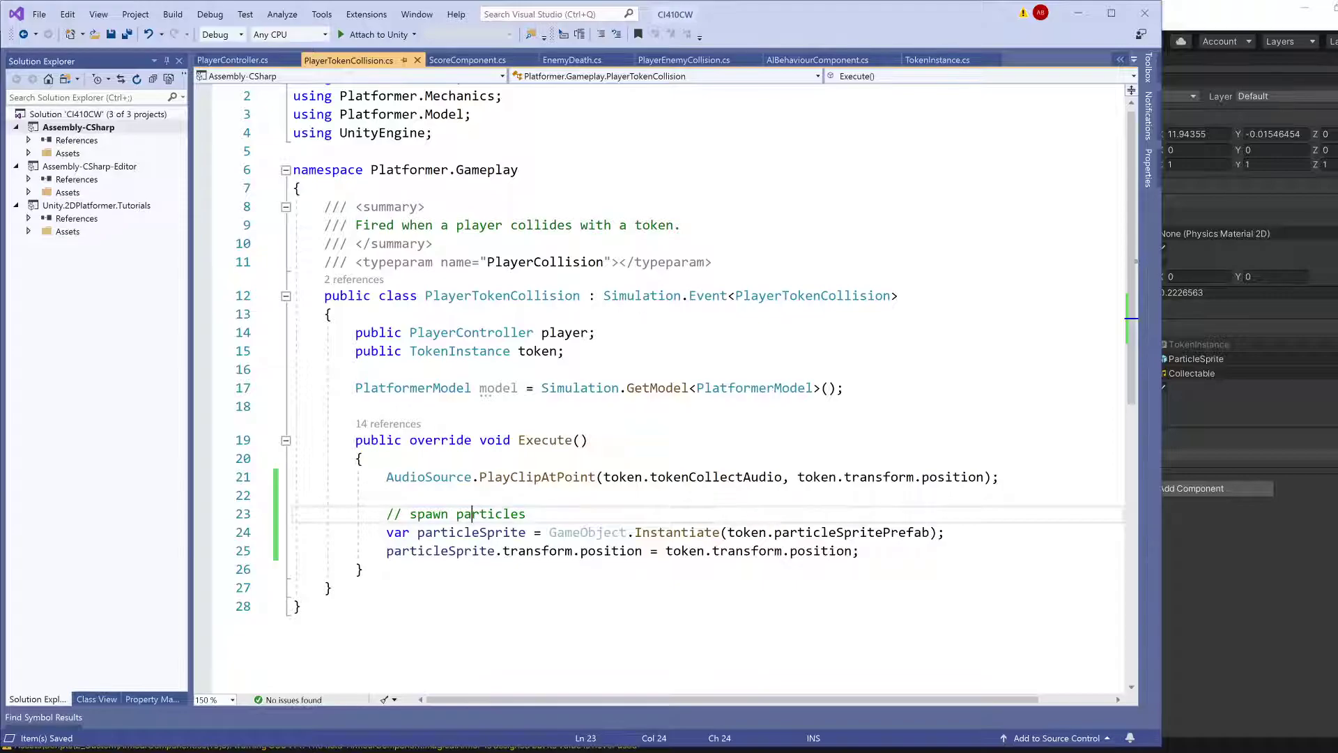
left_click(456, 532)
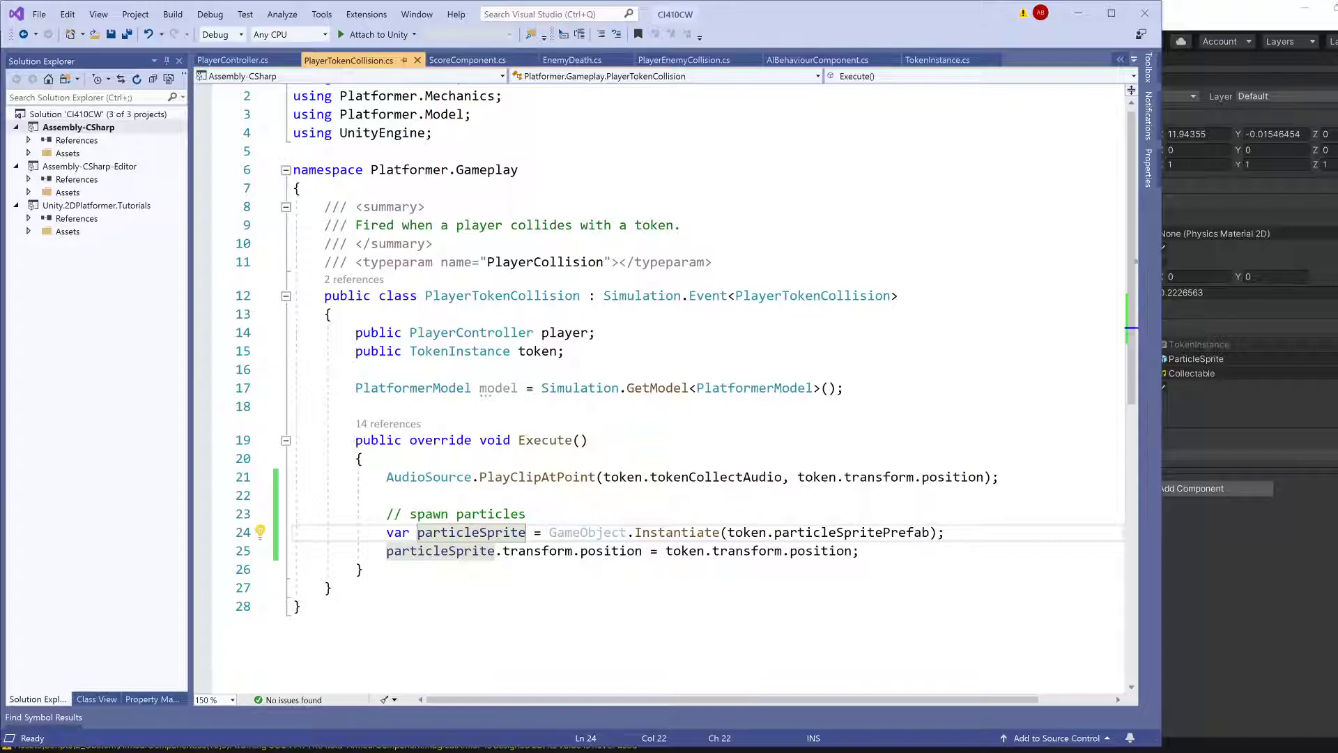
- Switch to Unity and playtest the scene, jumping the player into the tokens above the gap to check the particle effect, and stop play mode
key("alt+Tab")
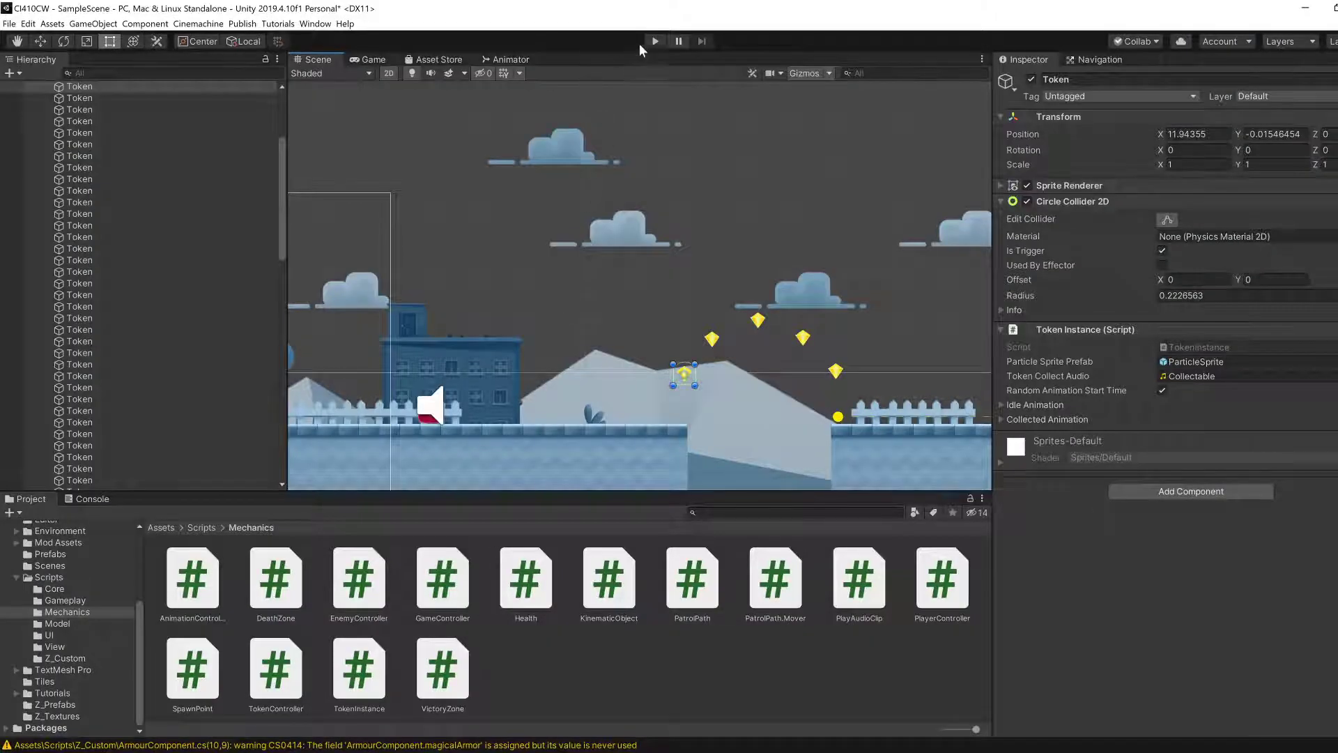
left_click(655, 42)
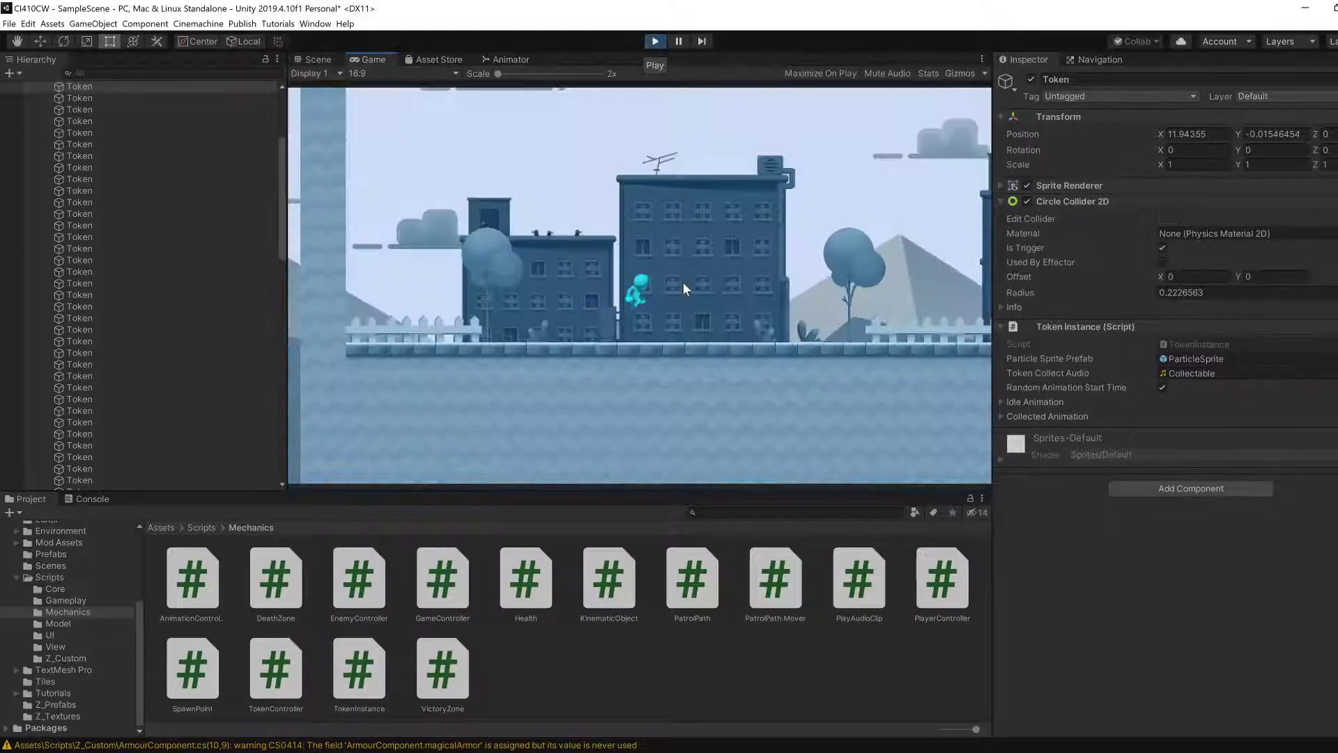
key("d")
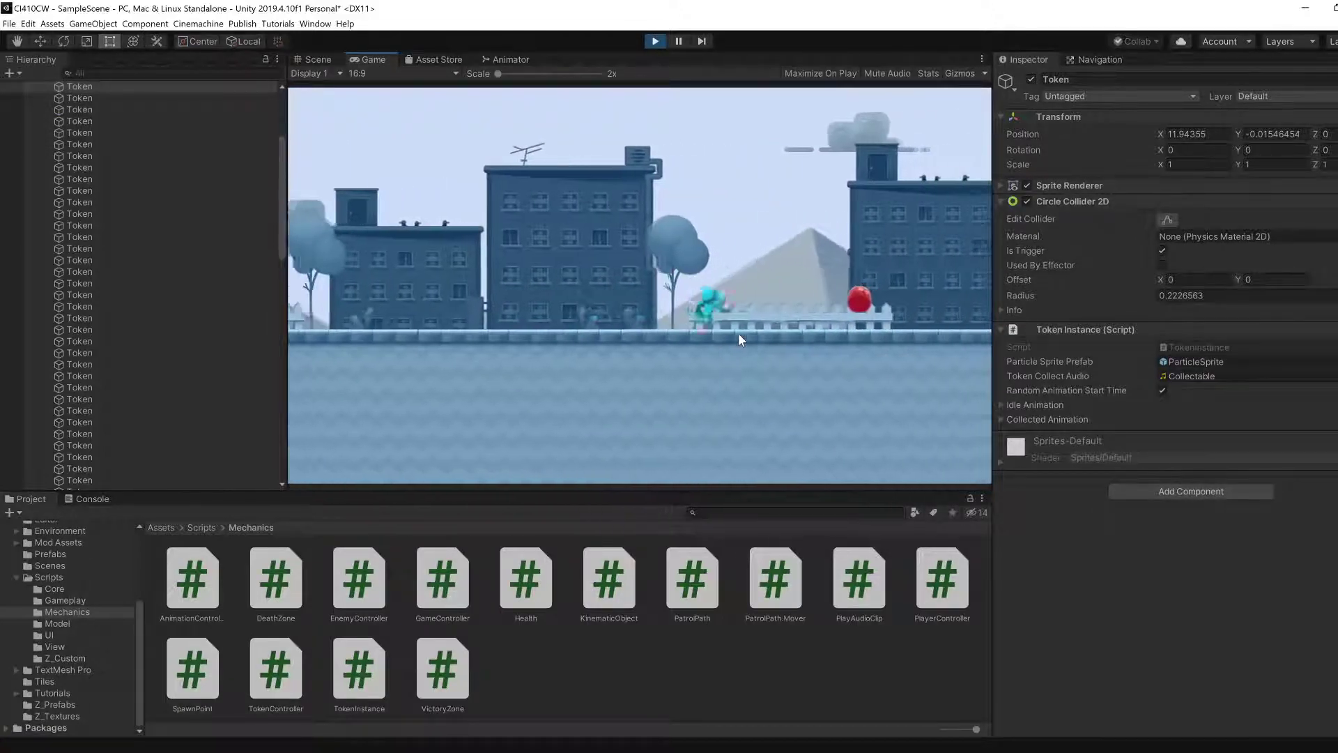
key("space")
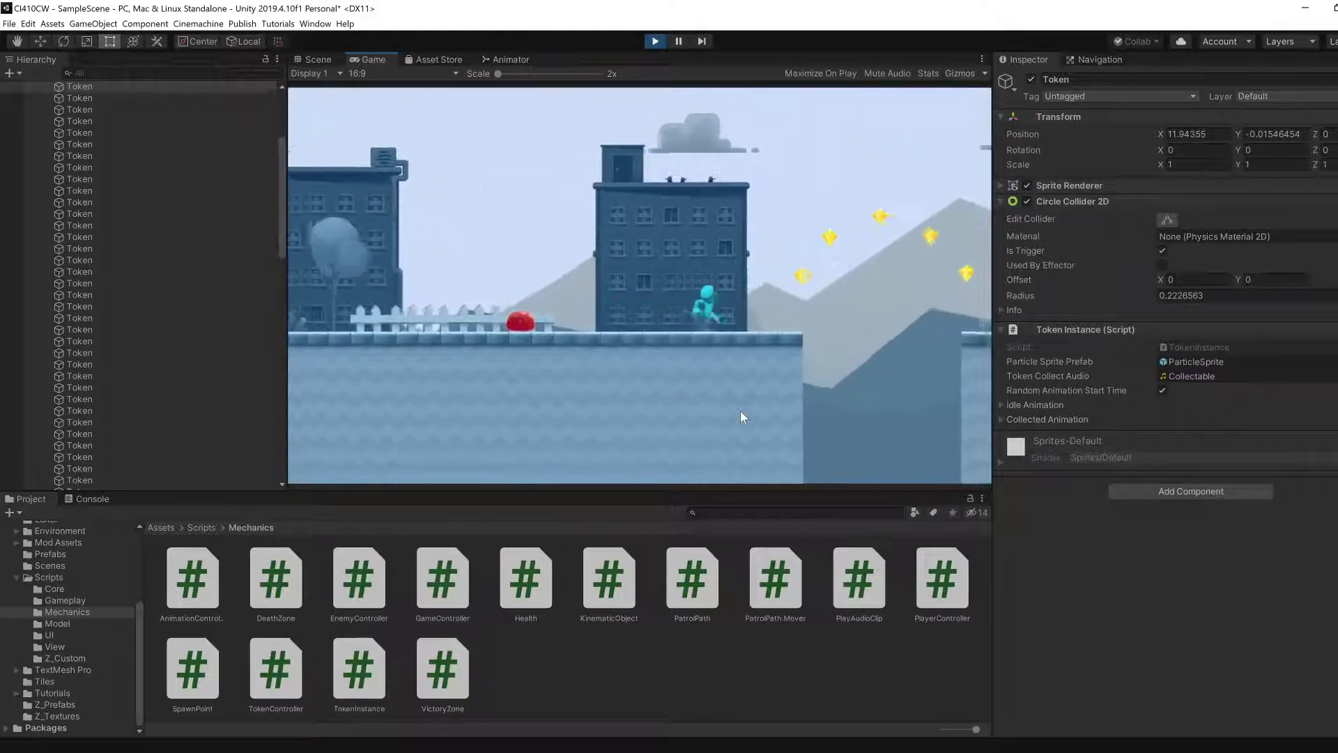
key("space")
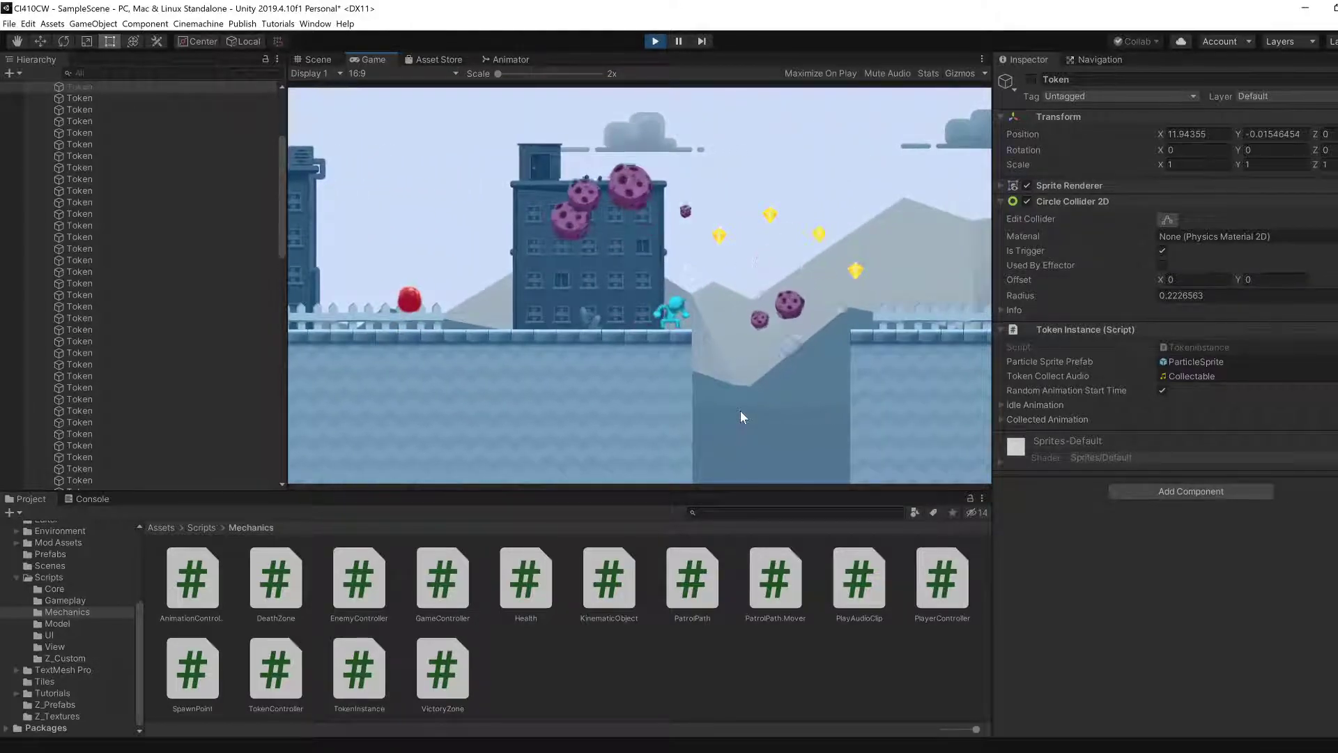
key("space")
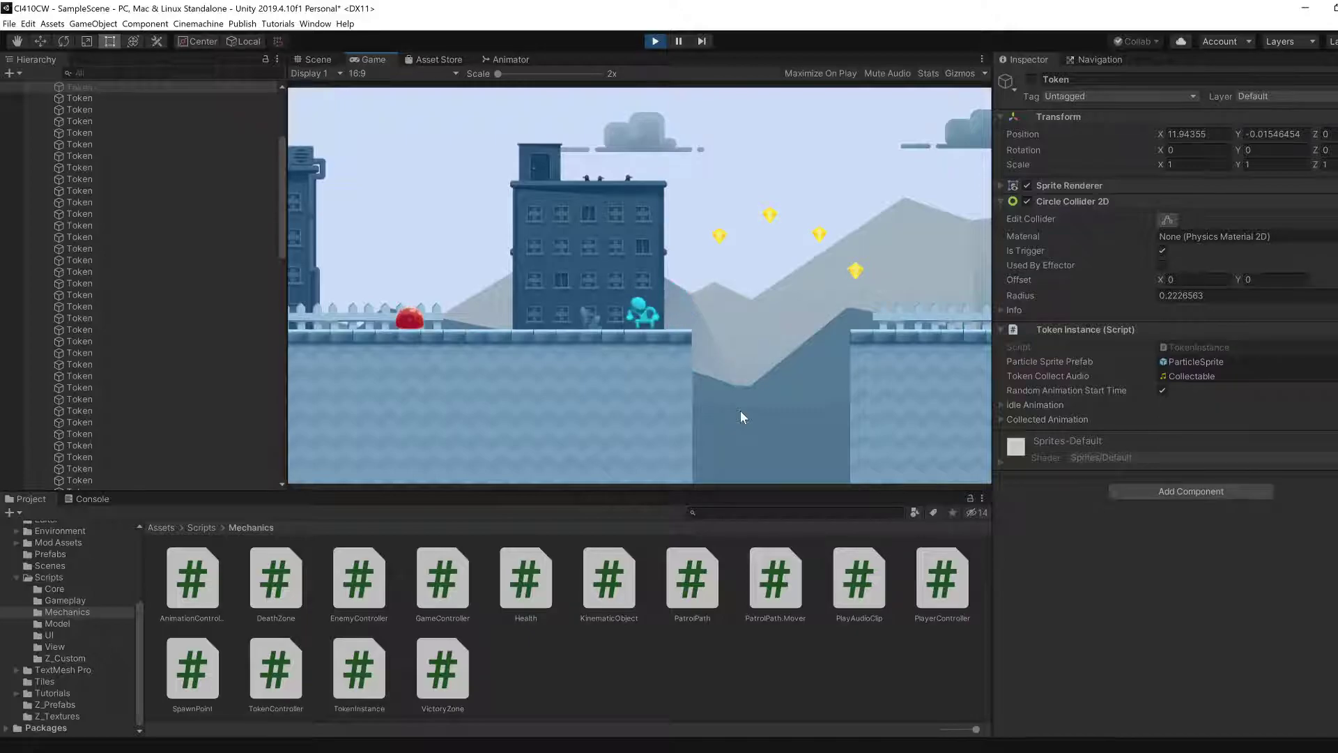
key("space")
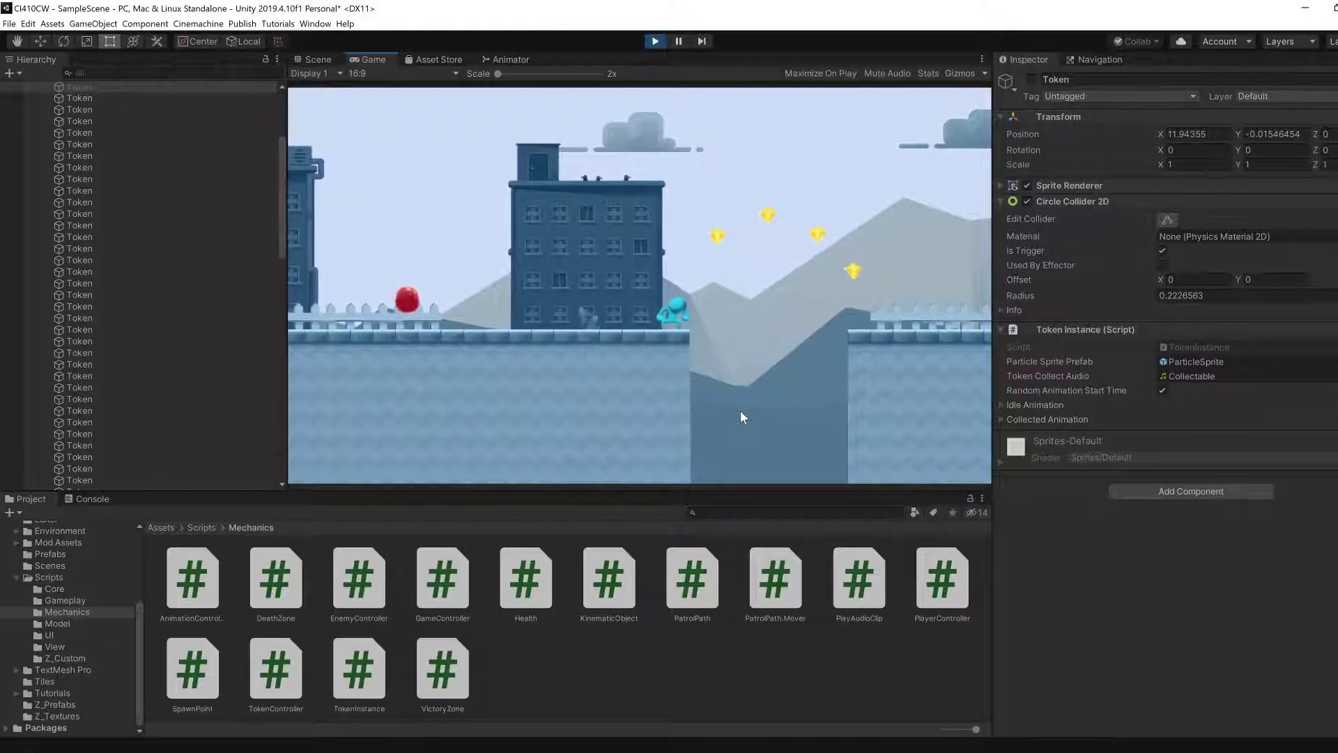
key("space")
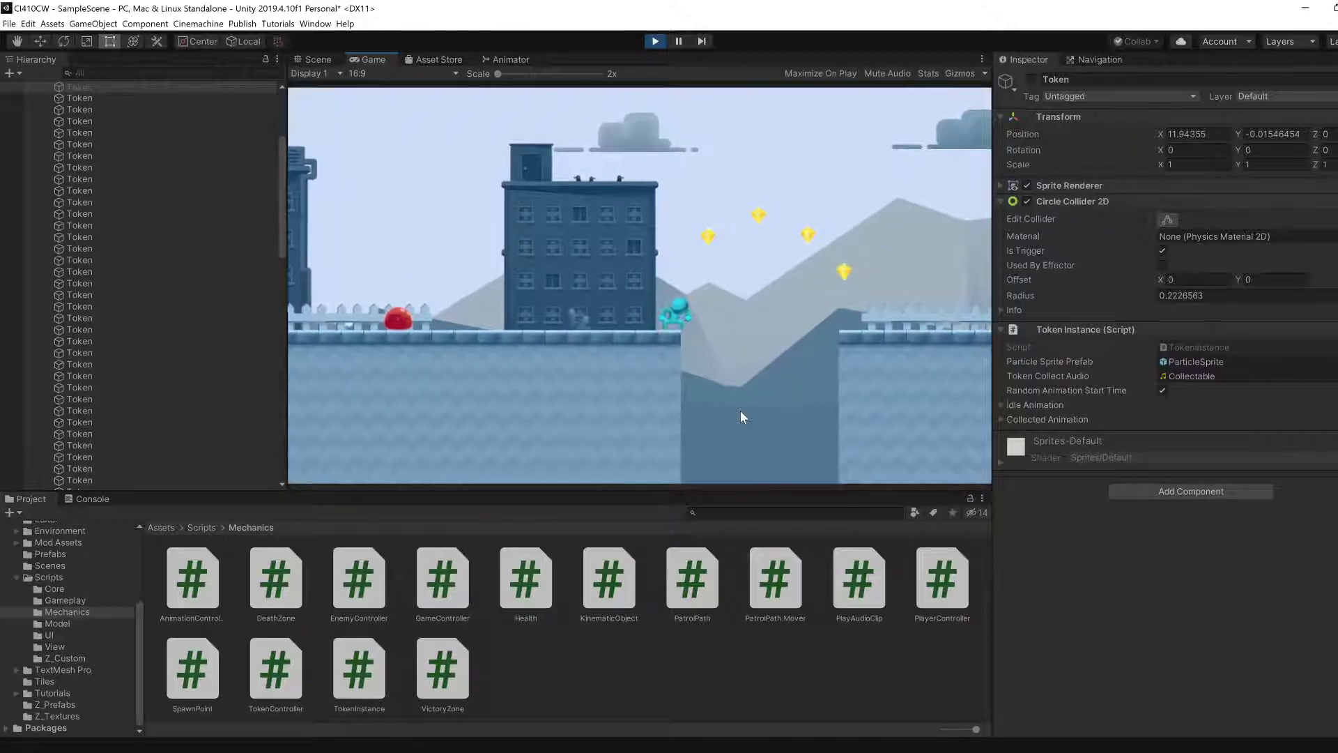
key("space")
key("space")
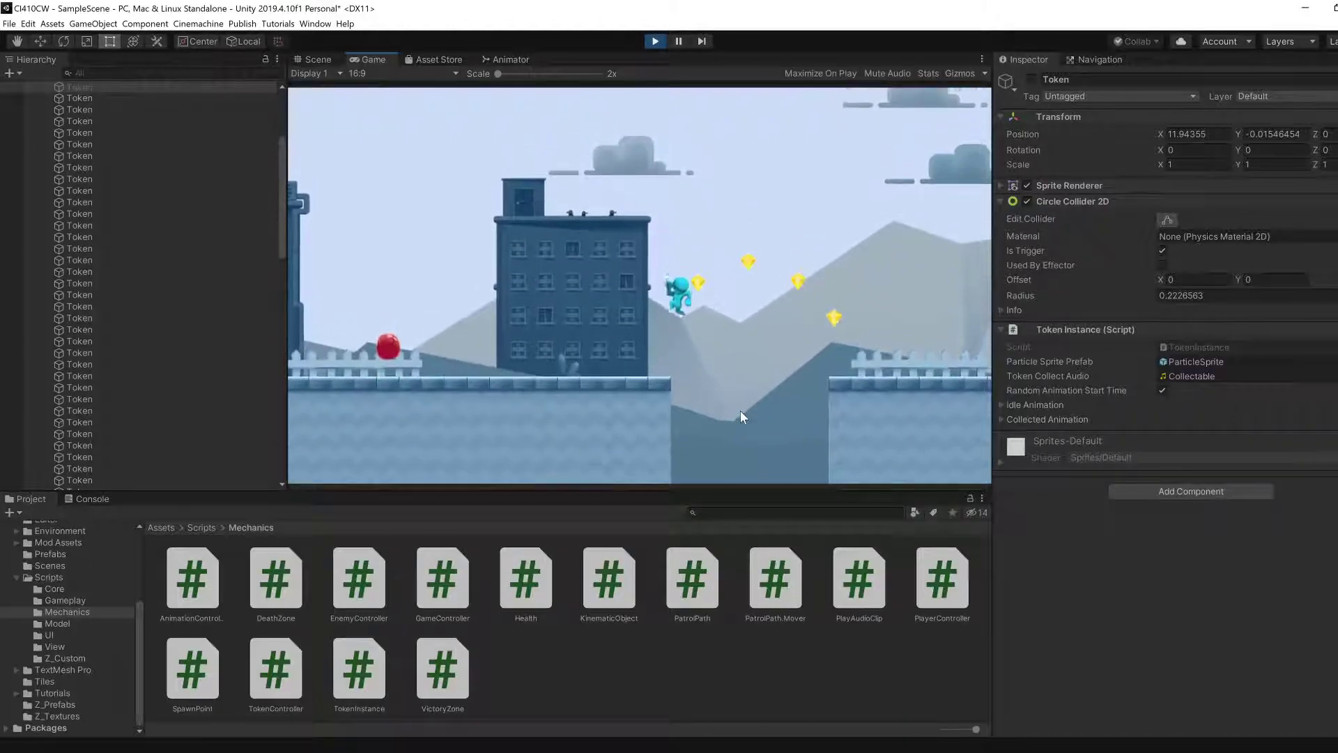
key("space")
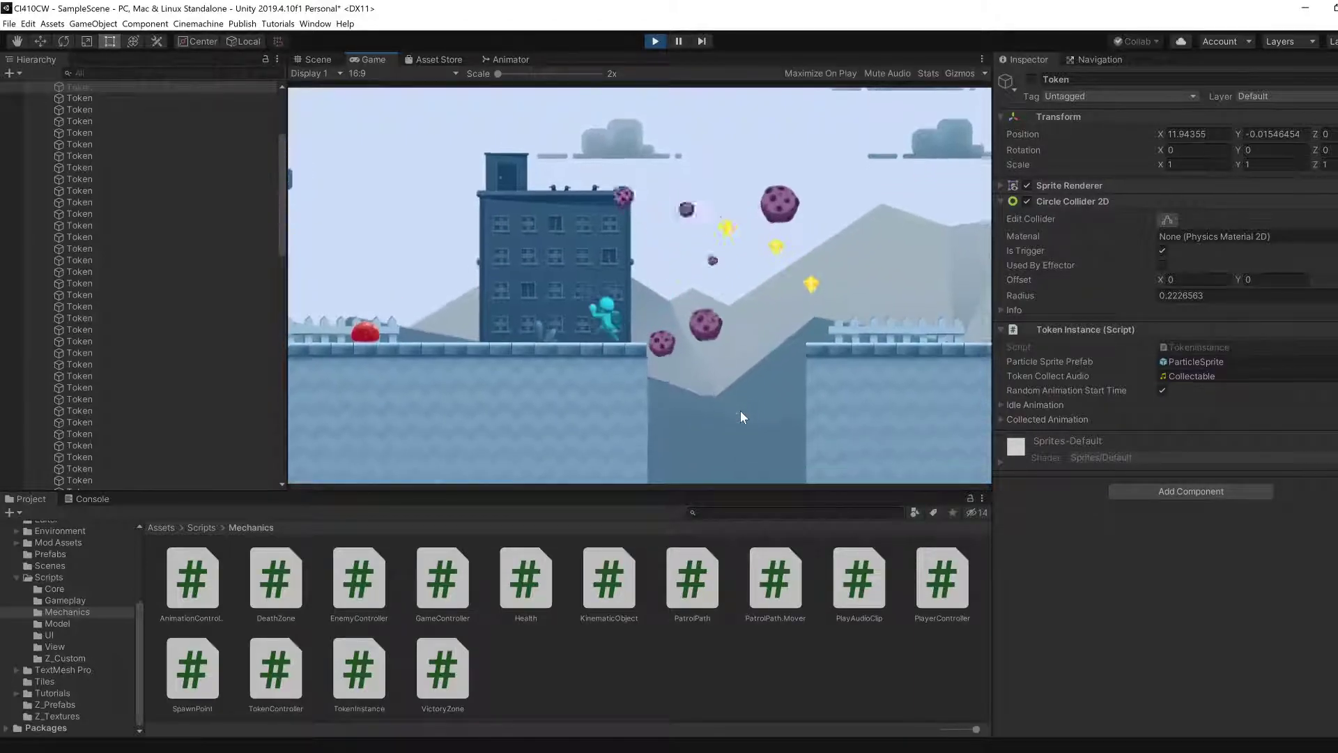
key("space")
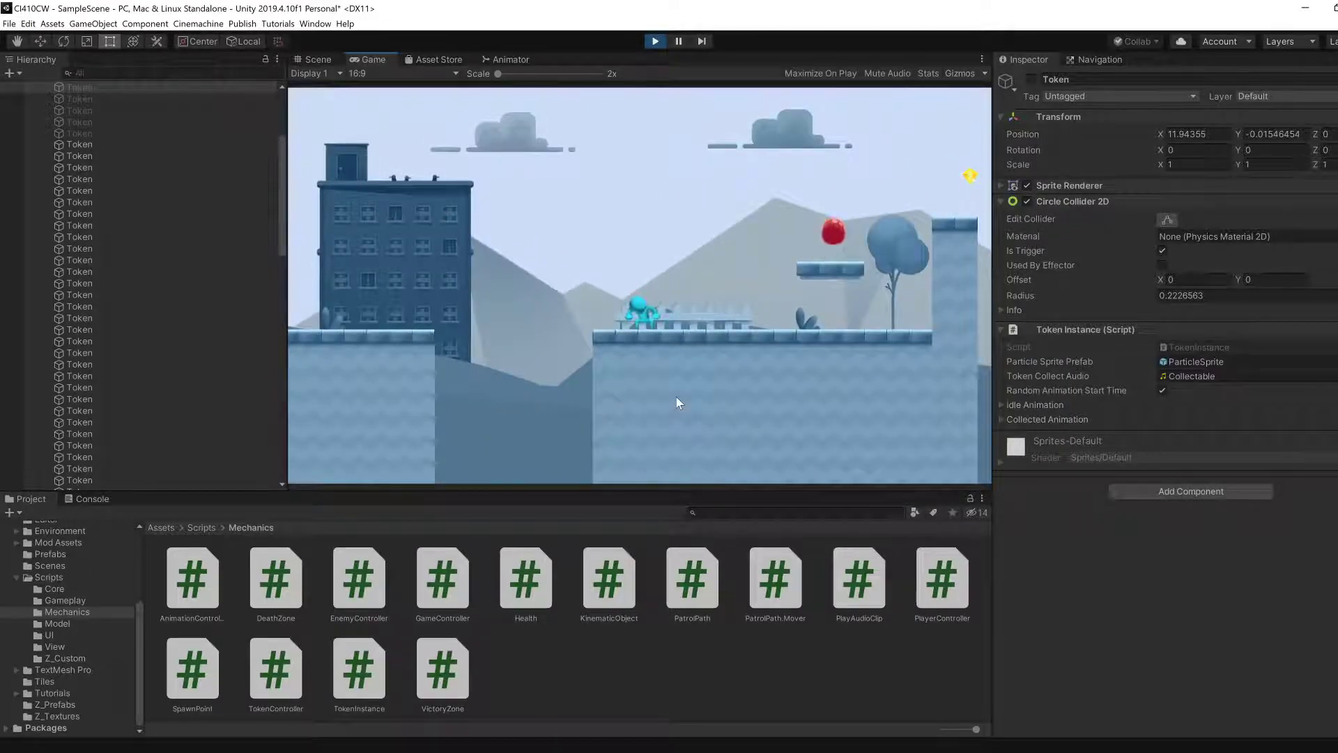
left_click(654, 42)
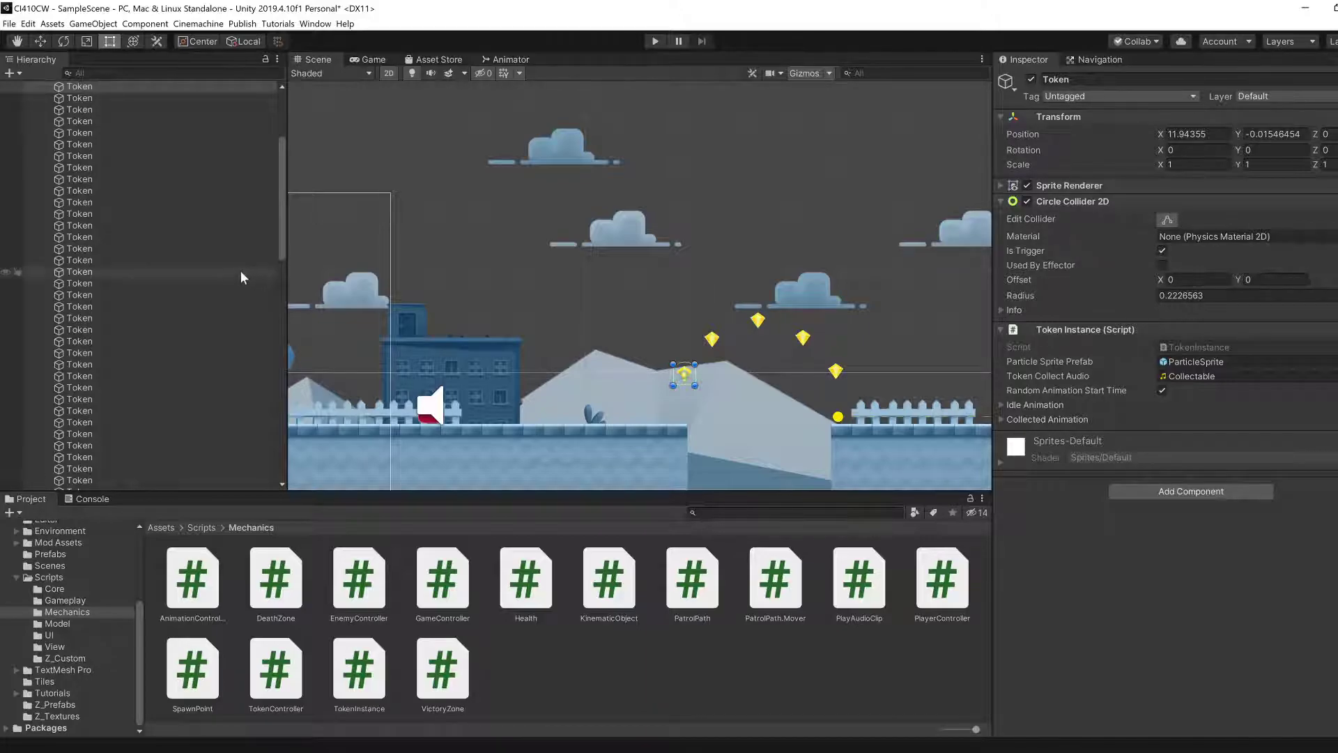
- Collapse the Tokens group in the hierarchy and import circle_01.png through circle_05.png from the sprites folder into Z_Textures
scroll(160, 279, "up", 5)
left_click(38, 237)
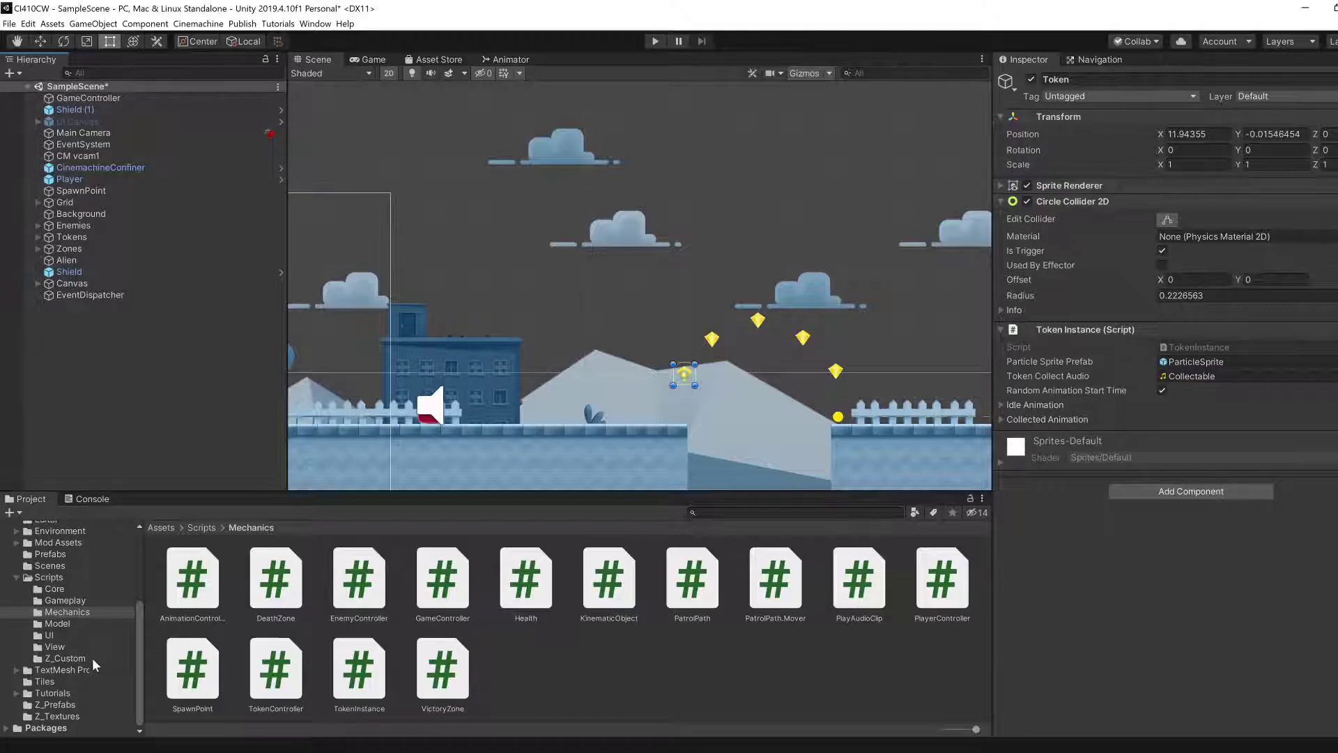
left_click(72, 717)
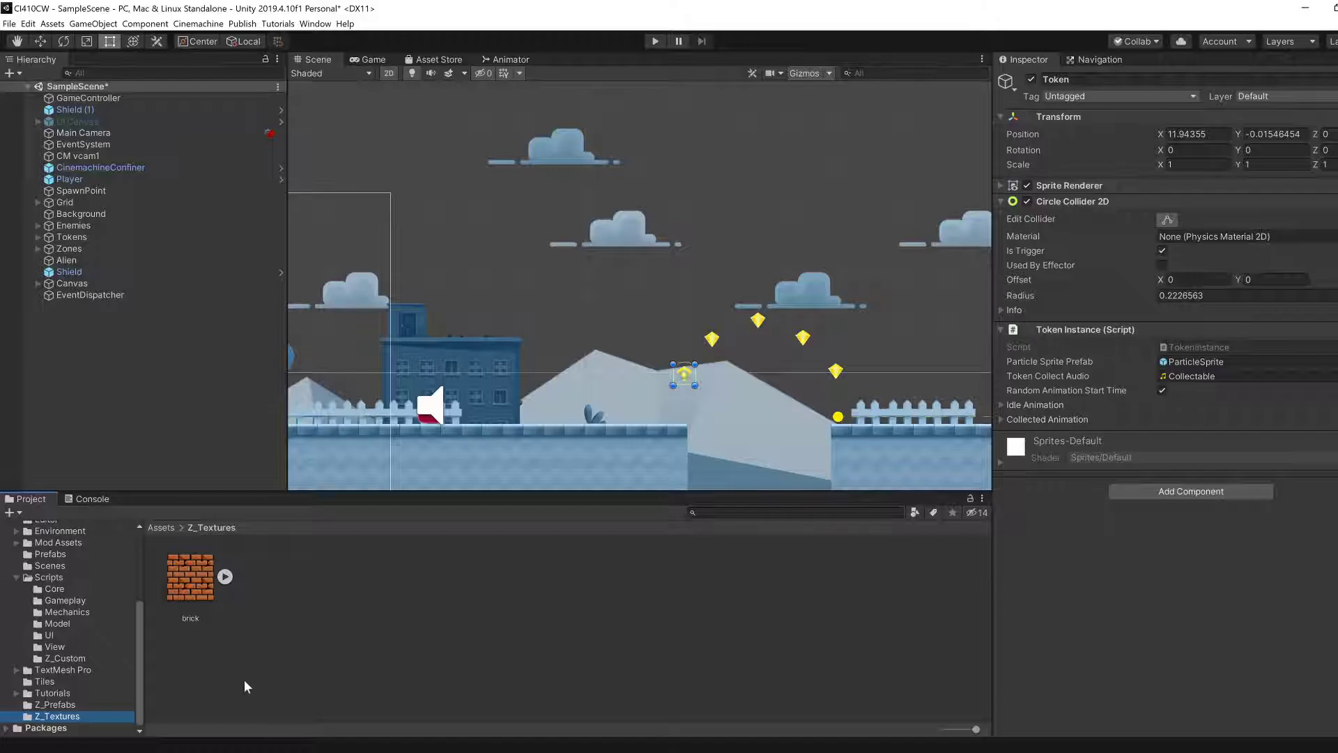
left_click(258, 704)
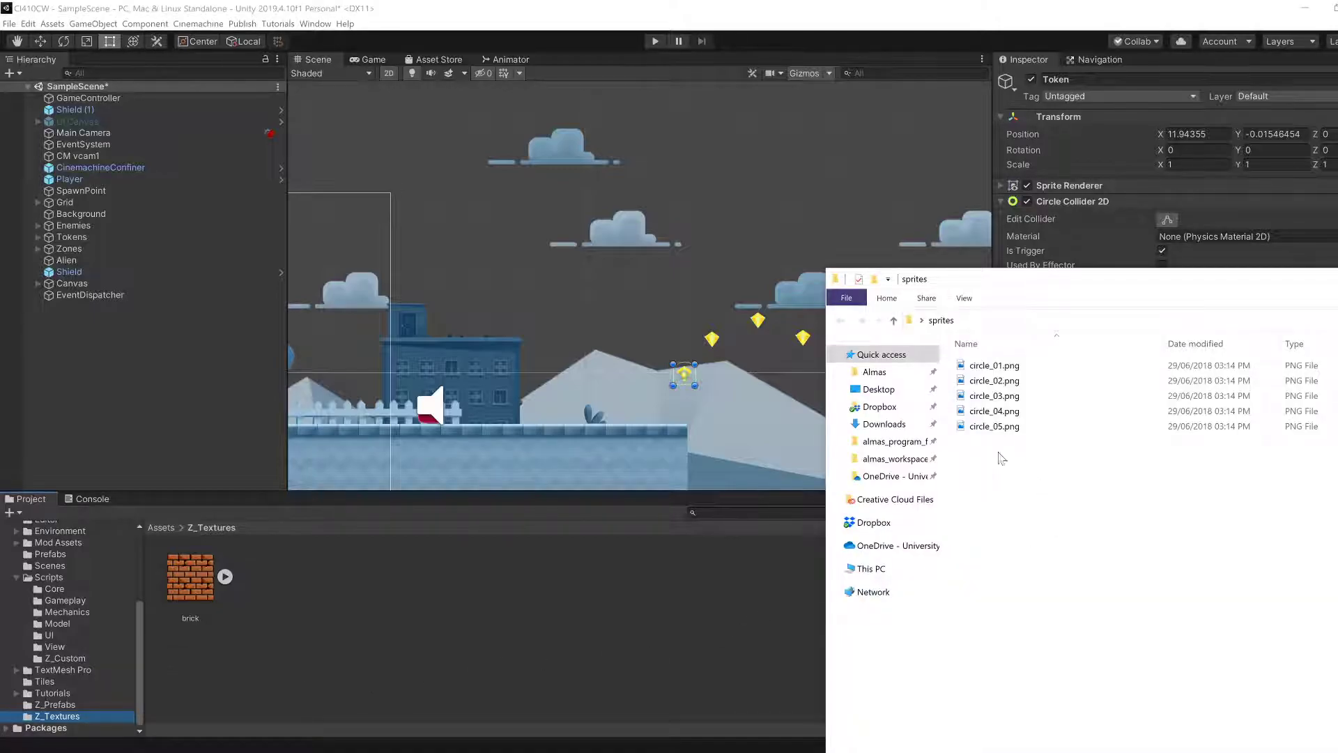
left_click_drag(1004, 473, 992, 367)
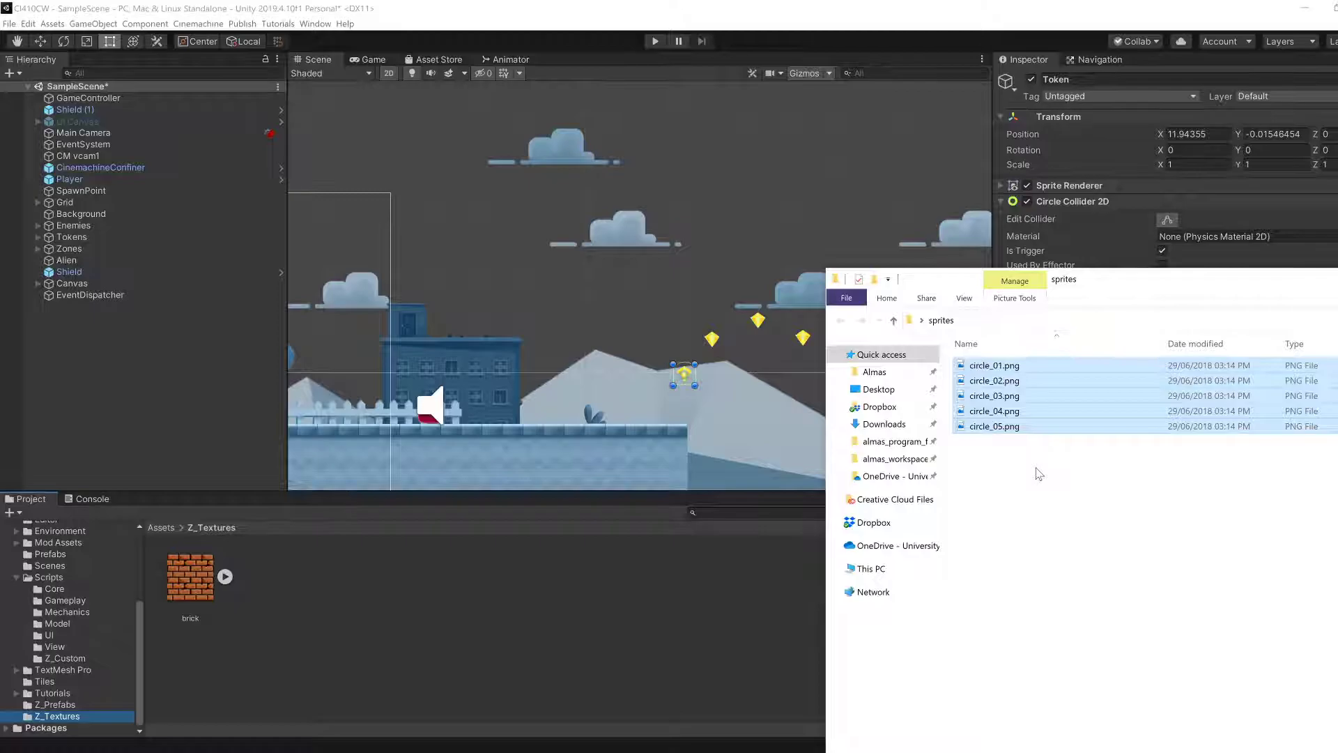
left_click_drag(1024, 395, 498, 609)
left_click(448, 660)
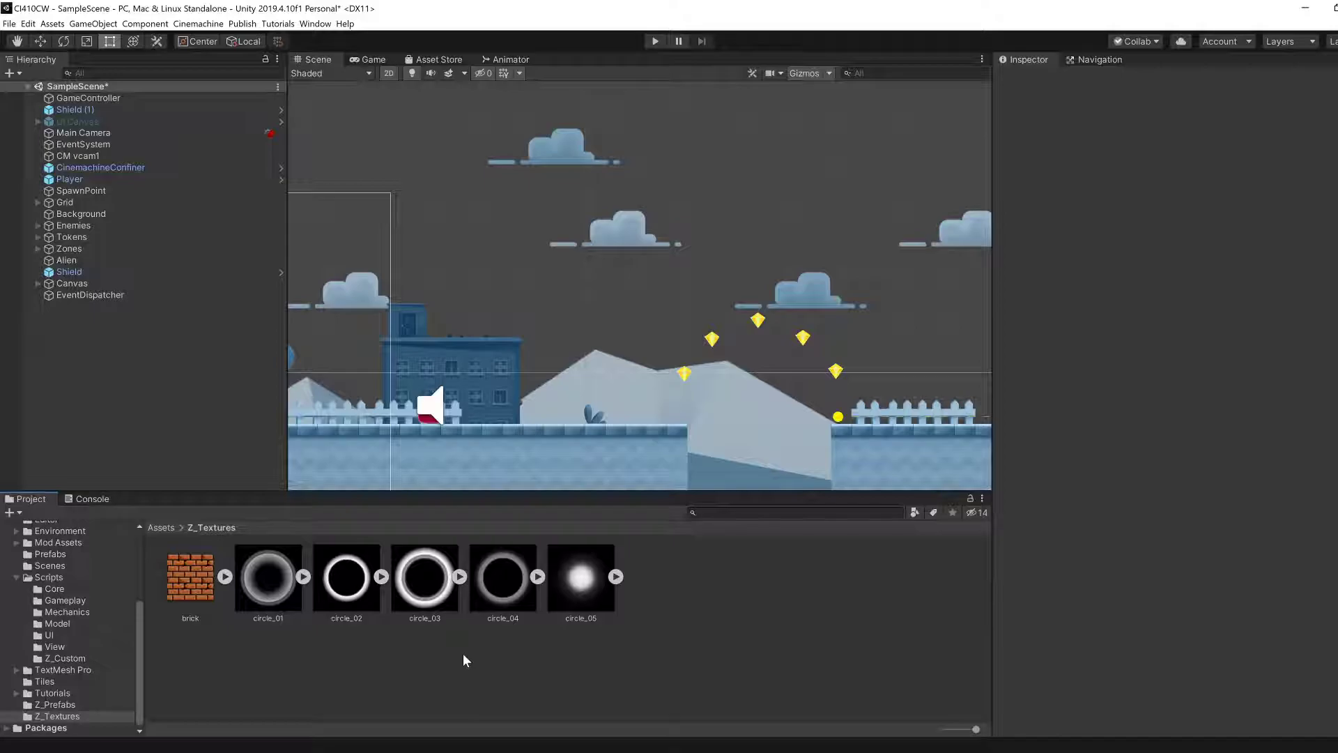
left_click(259, 601)
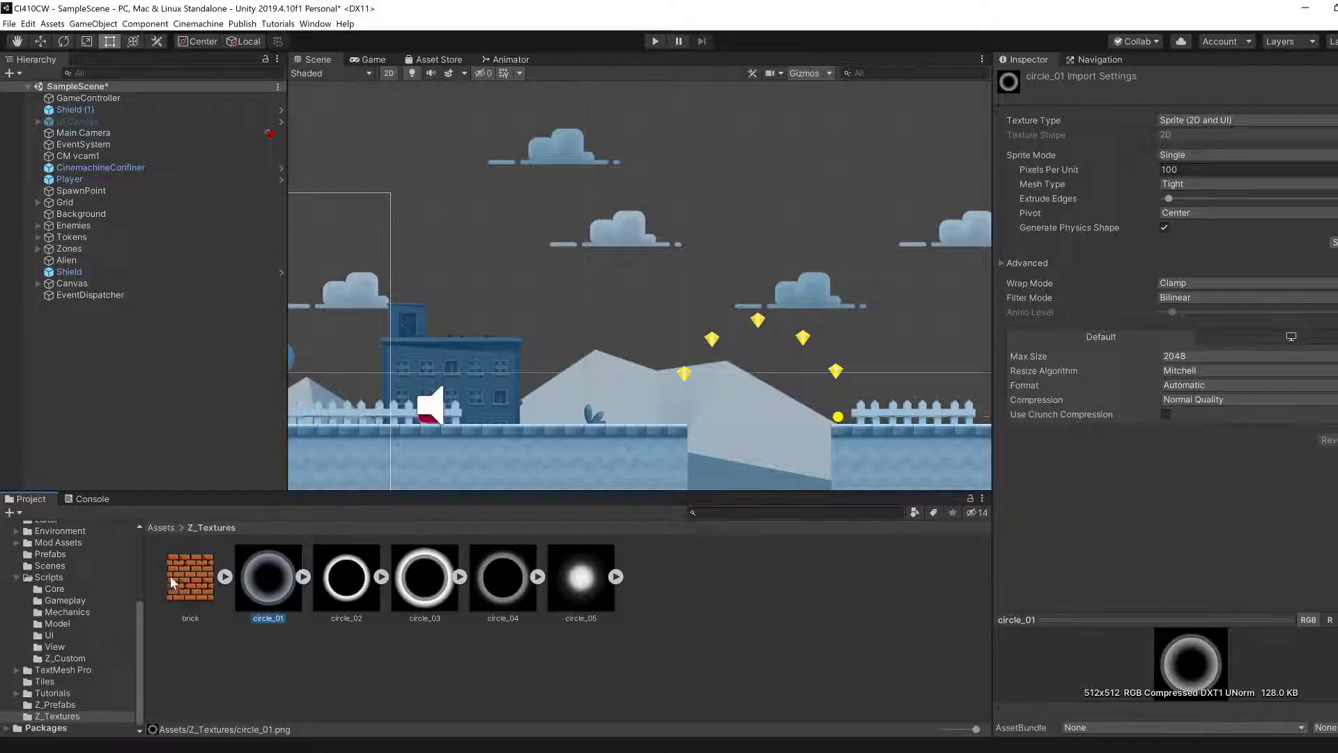
- Open the ParticleSprite prefab's Particle System settings from Z_Prefabs and expand its Renderer module
left_click(72, 705)
left_click(188, 579)
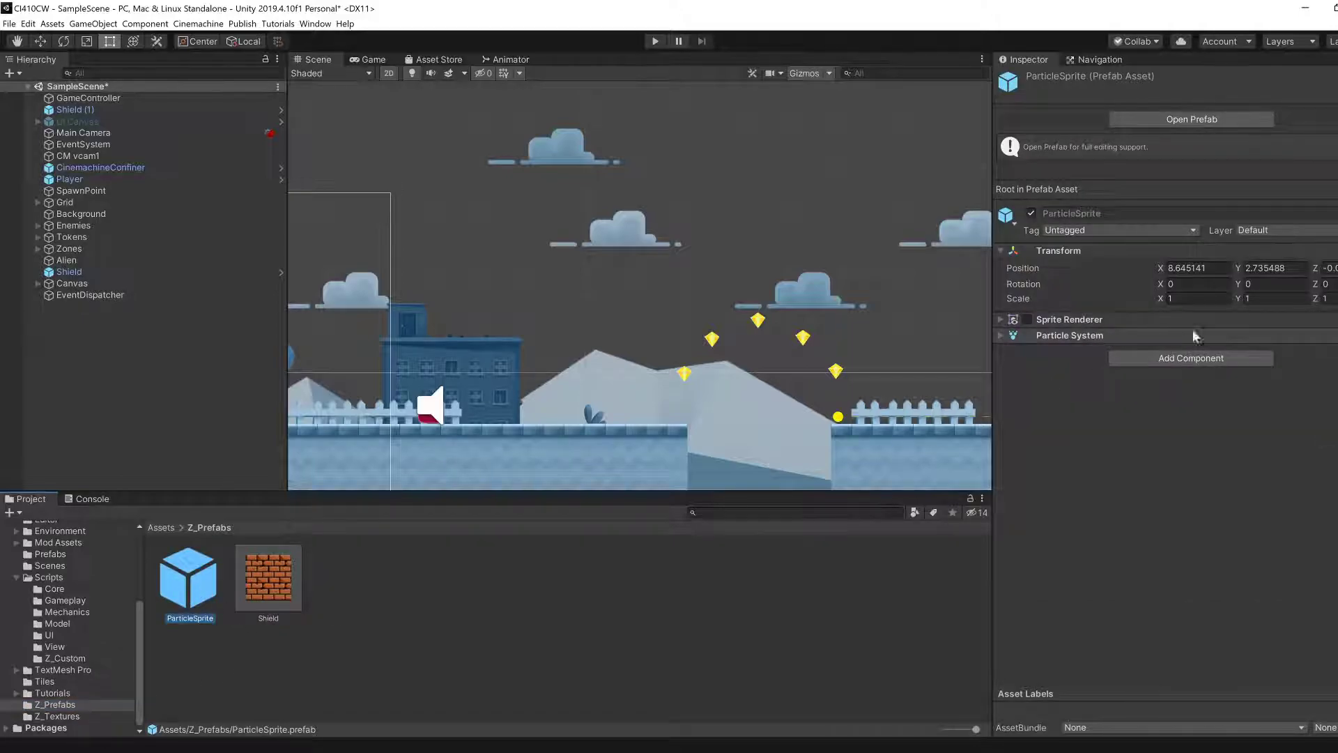
left_click(1143, 337)
scroll(1169, 399, "down", 3)
scroll(1169, 399, "down", 3)
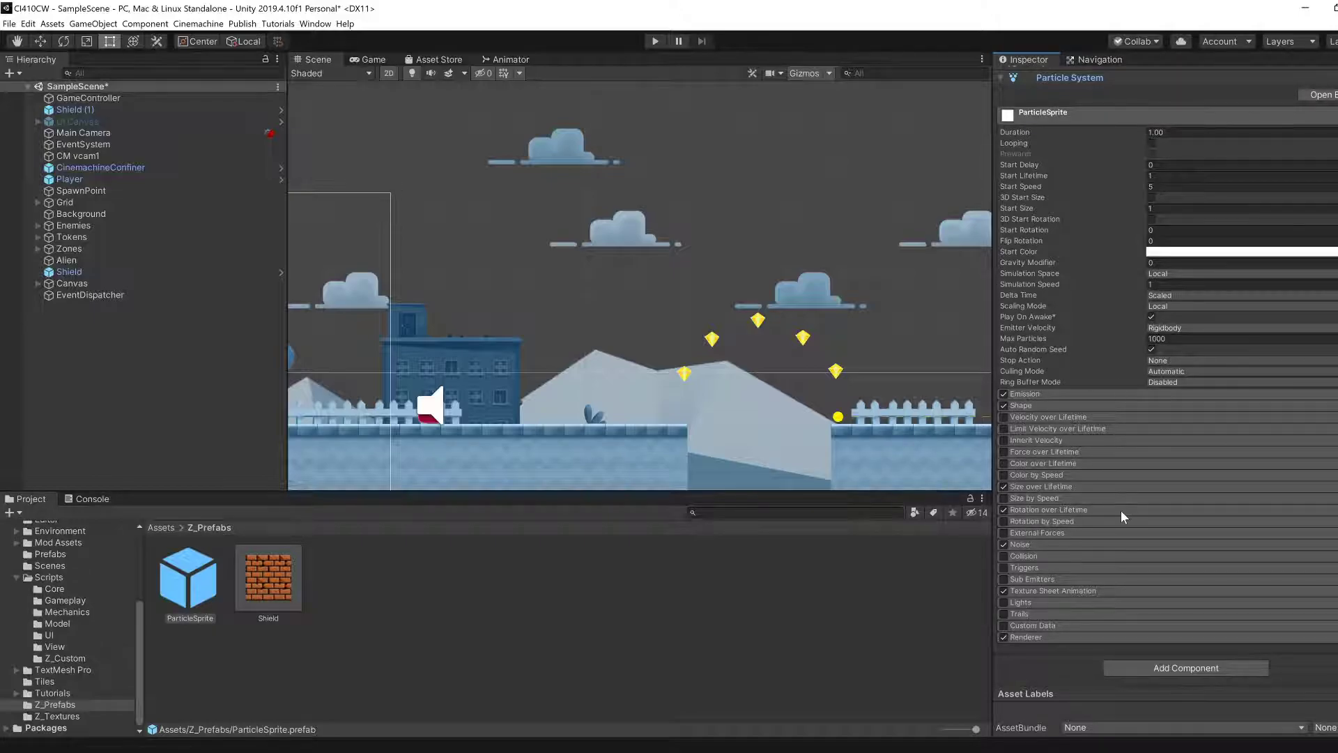
left_click(1036, 637)
scroll(1036, 638, "down", 6)
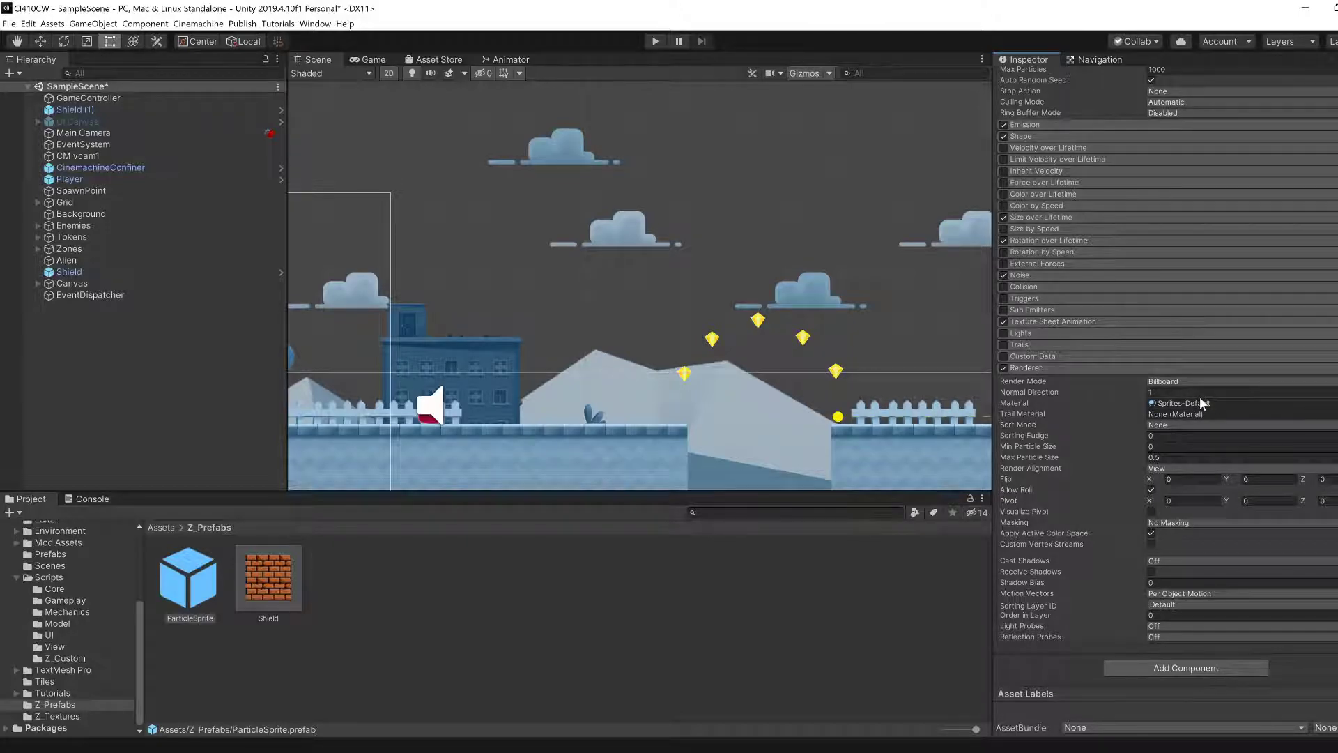
- Replace the sprite in the ParticleSprite prefab's Texture Sheet Animation module with circle_01
left_click(1064, 321)
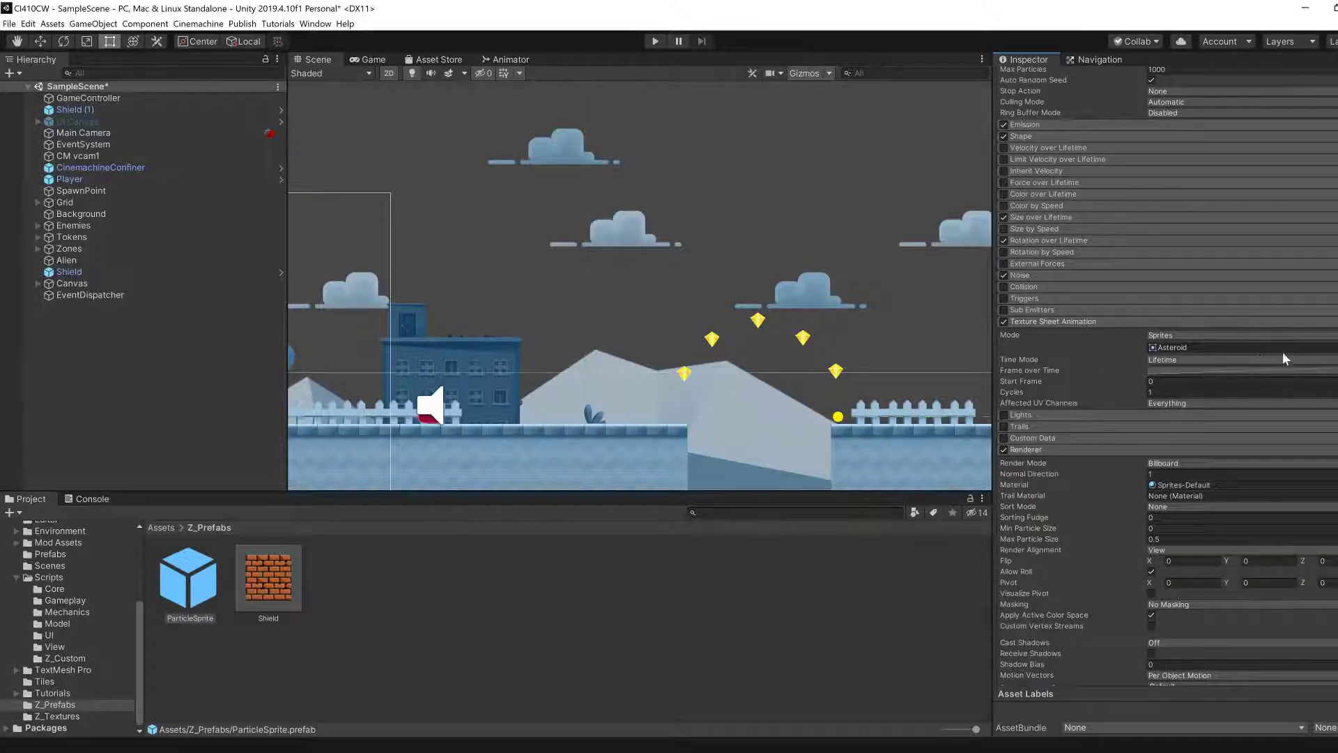
left_click(1332, 347)
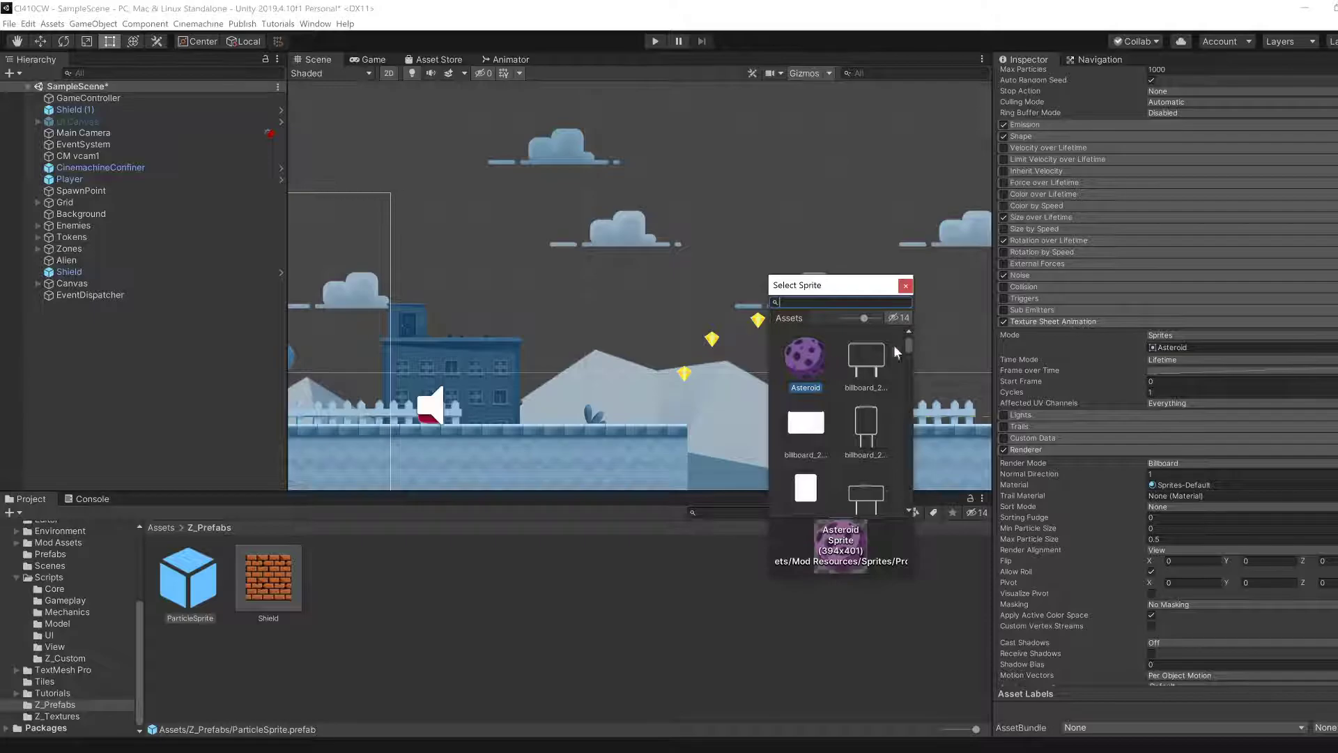
type("ci")
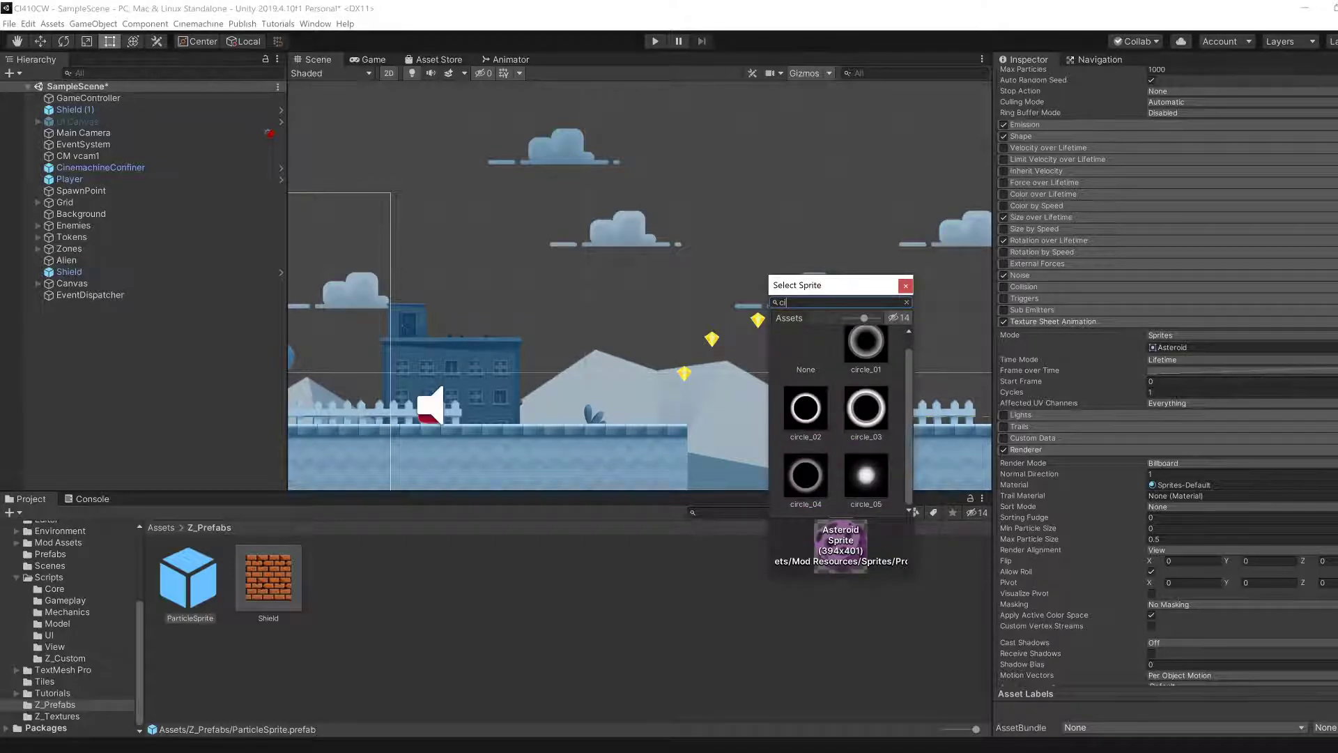
left_click(871, 349)
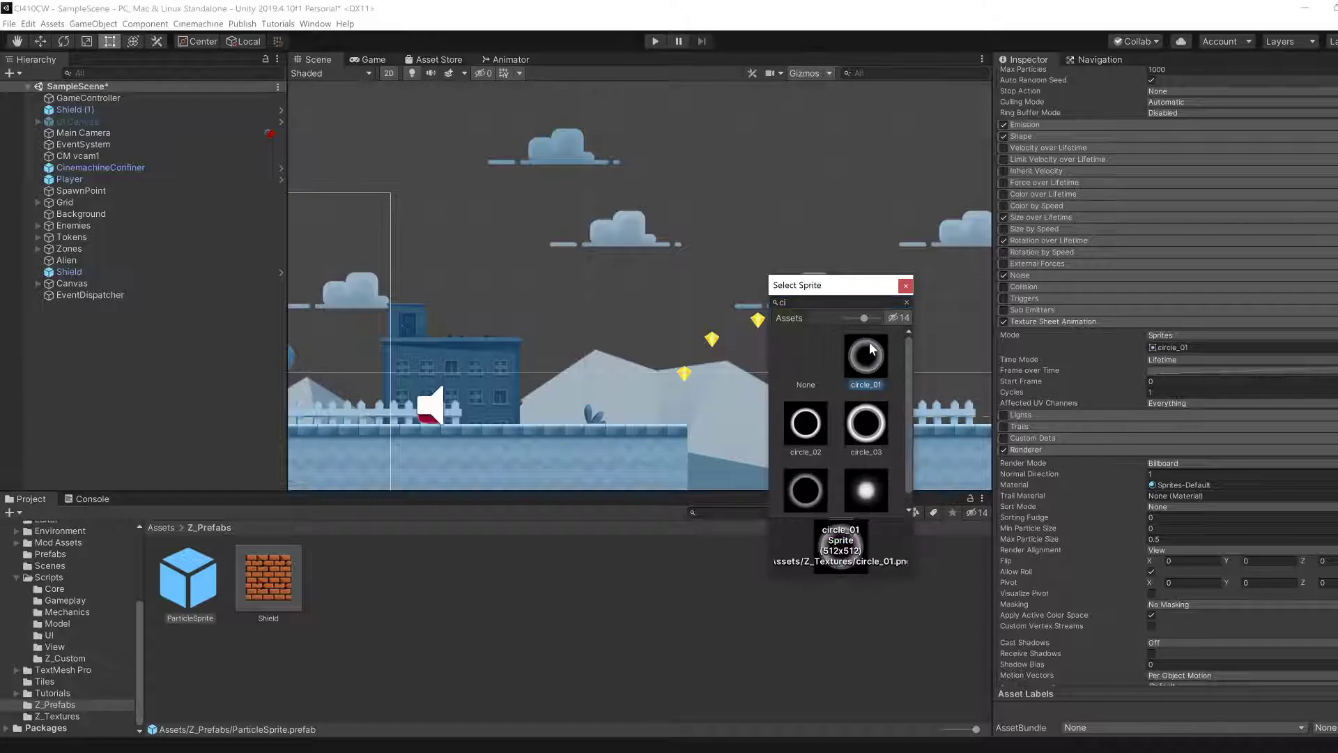
double_click(871, 352)
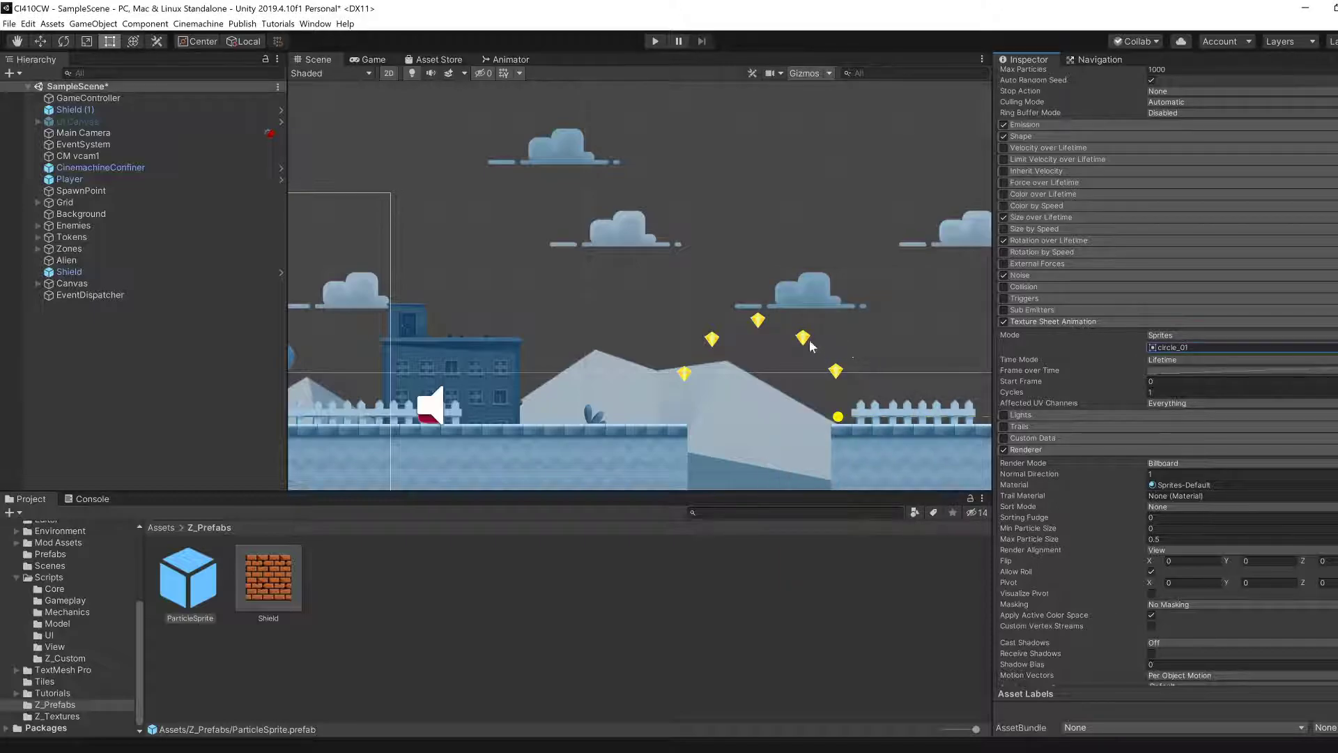
- Enable Looping on the ParticleSprite prefab's particle system and add an instance of the prefab to the scene for preview
scroll(1154, 380, "up", 10)
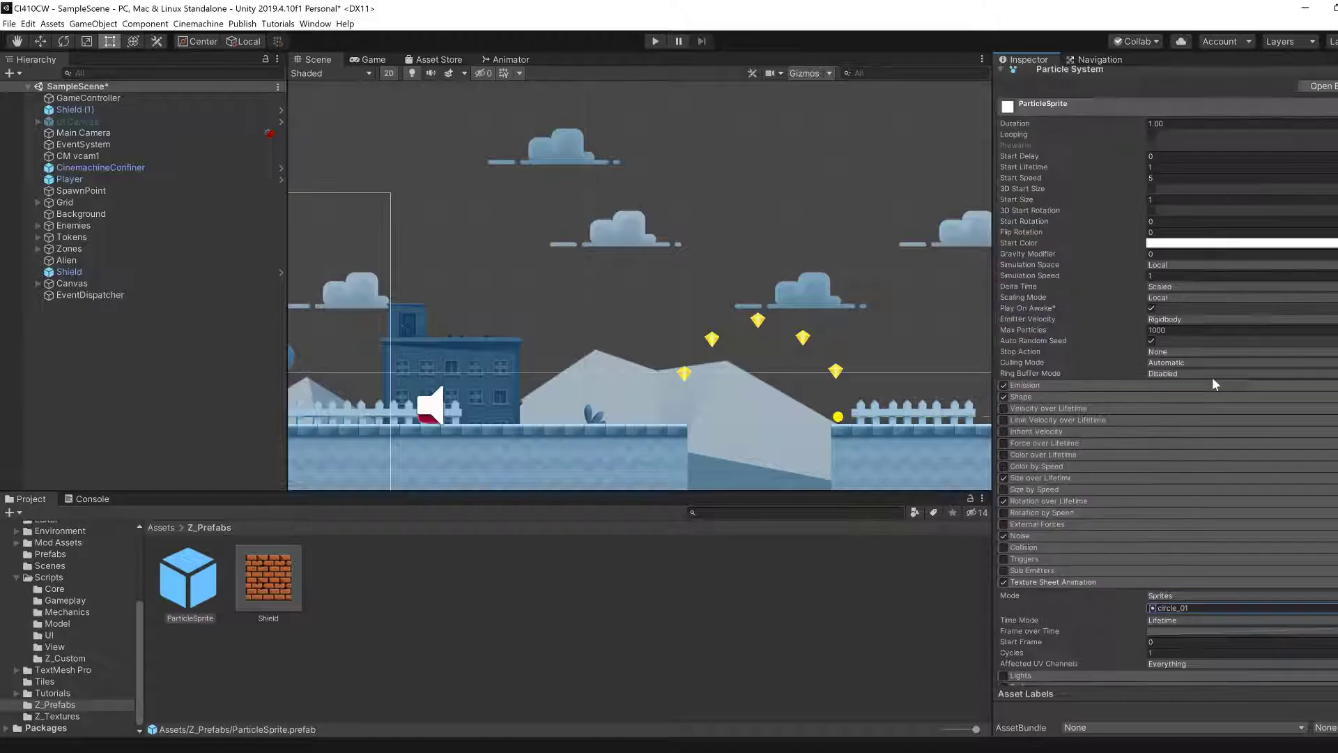
left_click(1152, 266)
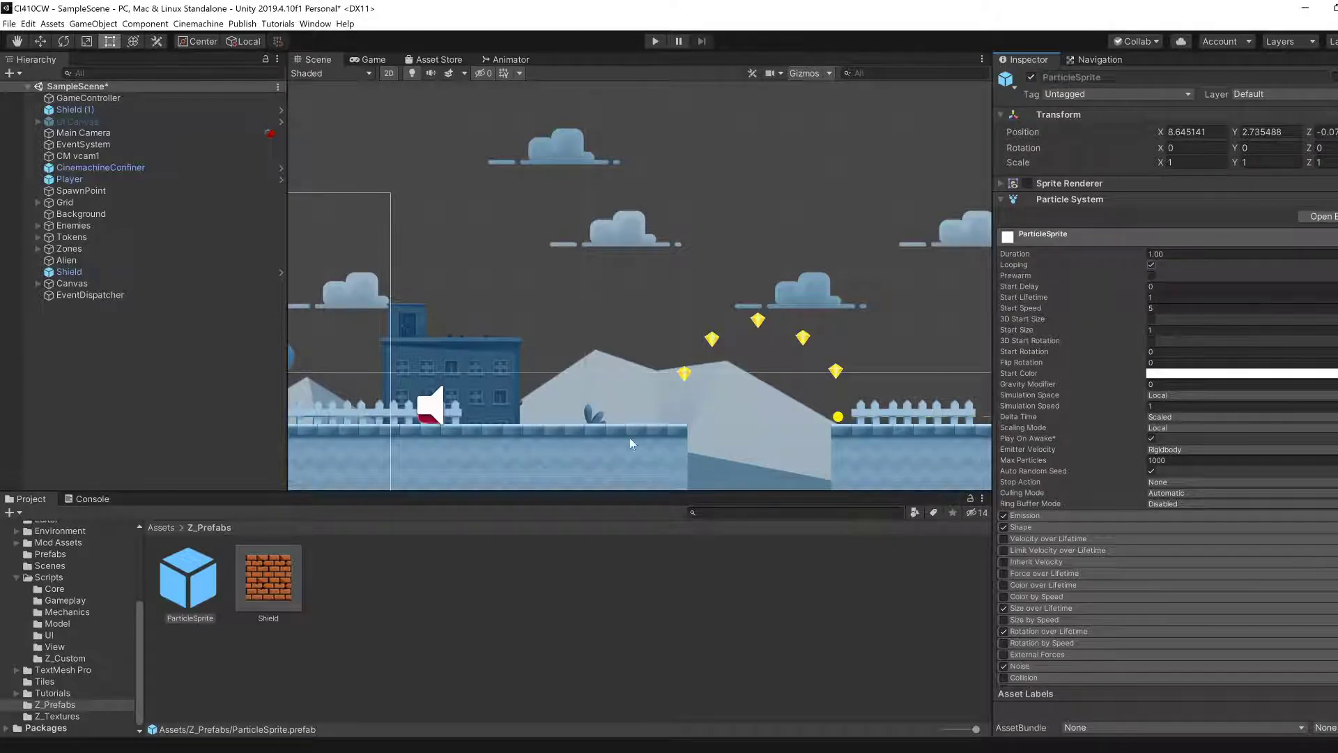
left_click_drag(185, 601, 166, 395)
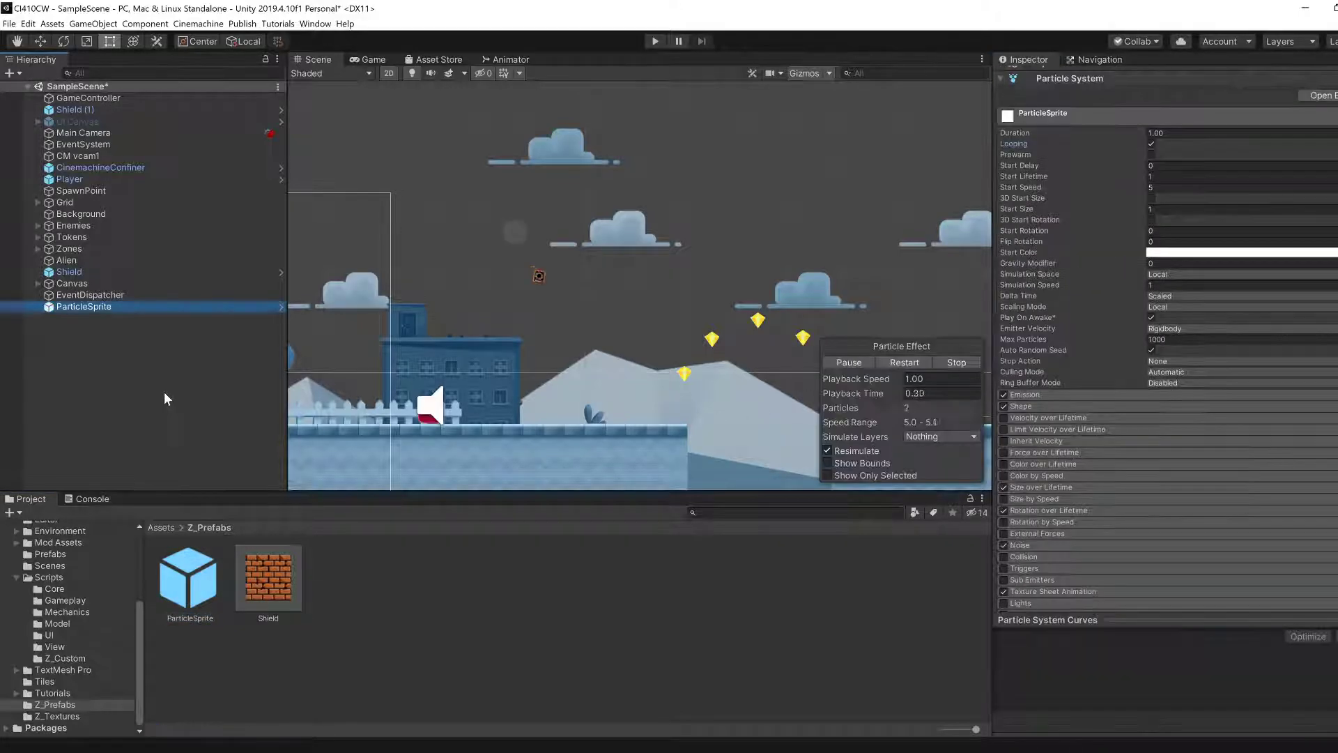
middle_click_drag(479, 284, 515, 354)
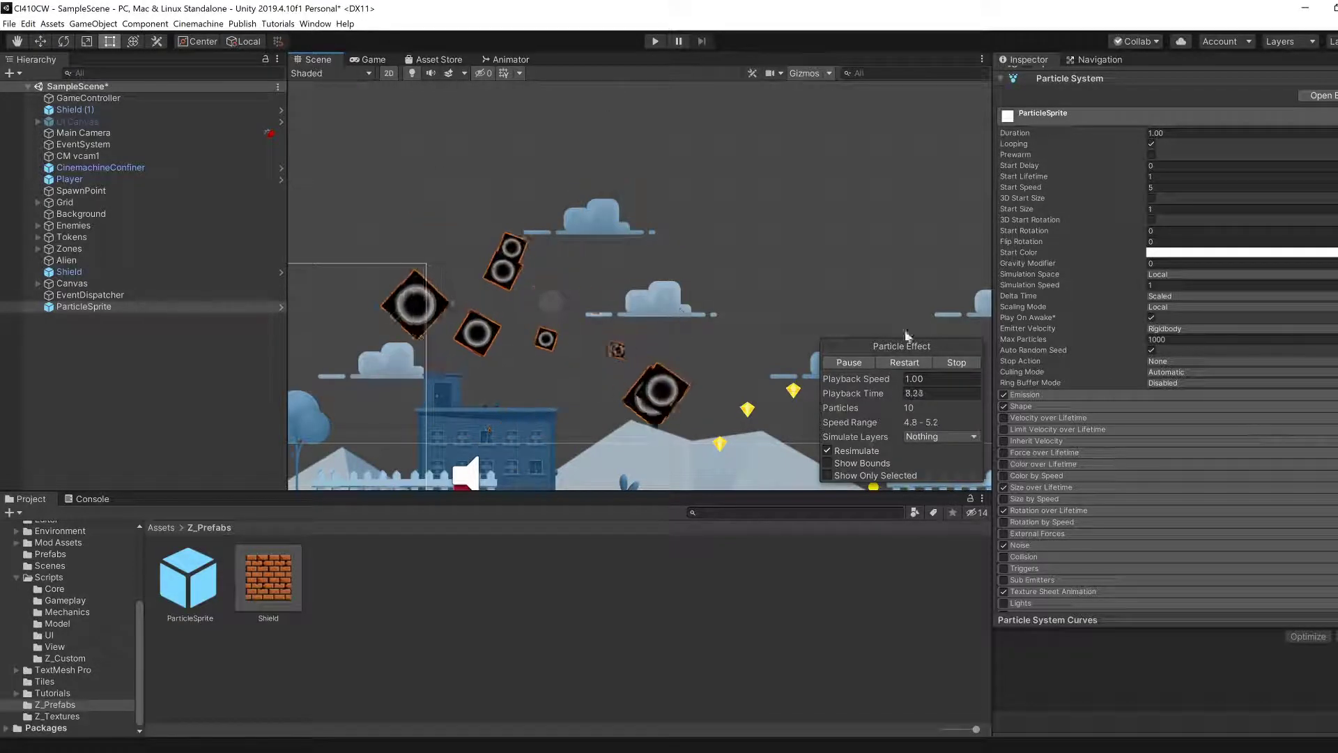
- Set the particle Renderer's material on the scene's ParticleSprite instance to Additive
scroll(1093, 516, "down", 3)
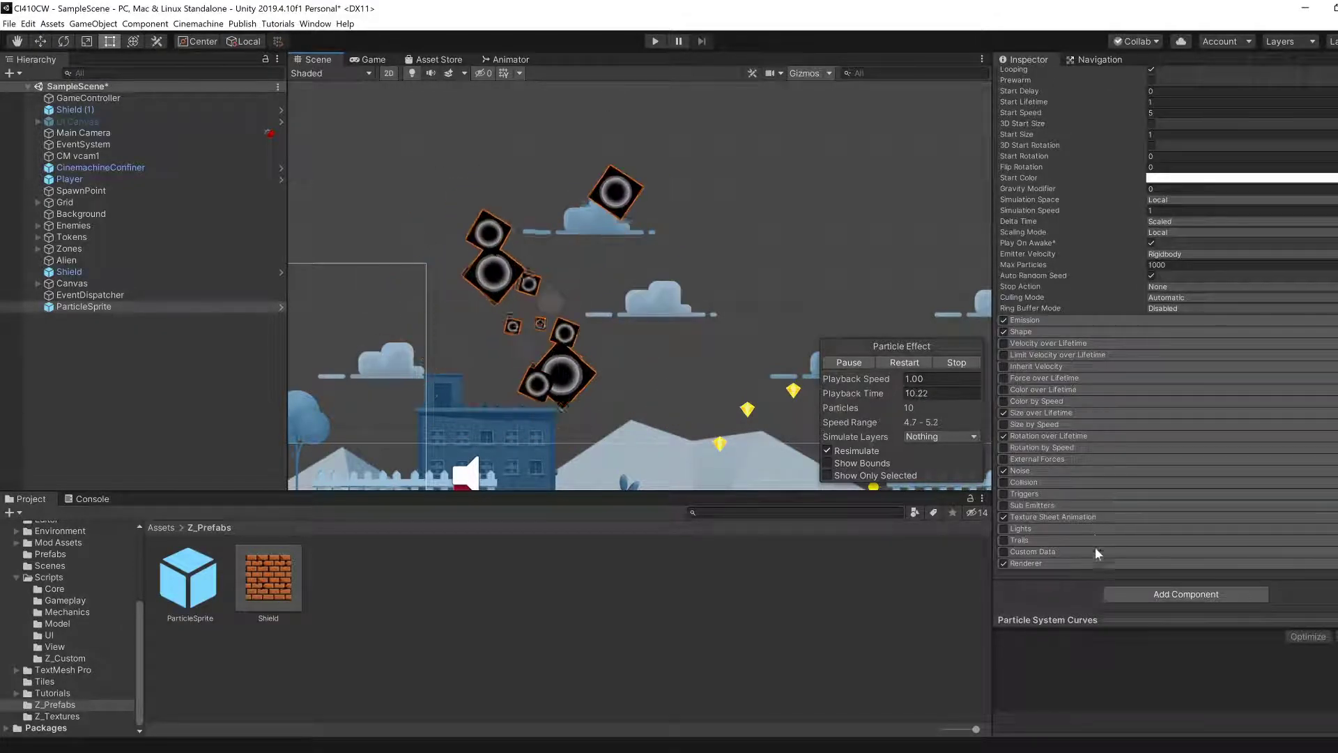
left_click(1026, 563)
scroll(1156, 416, "down", 5)
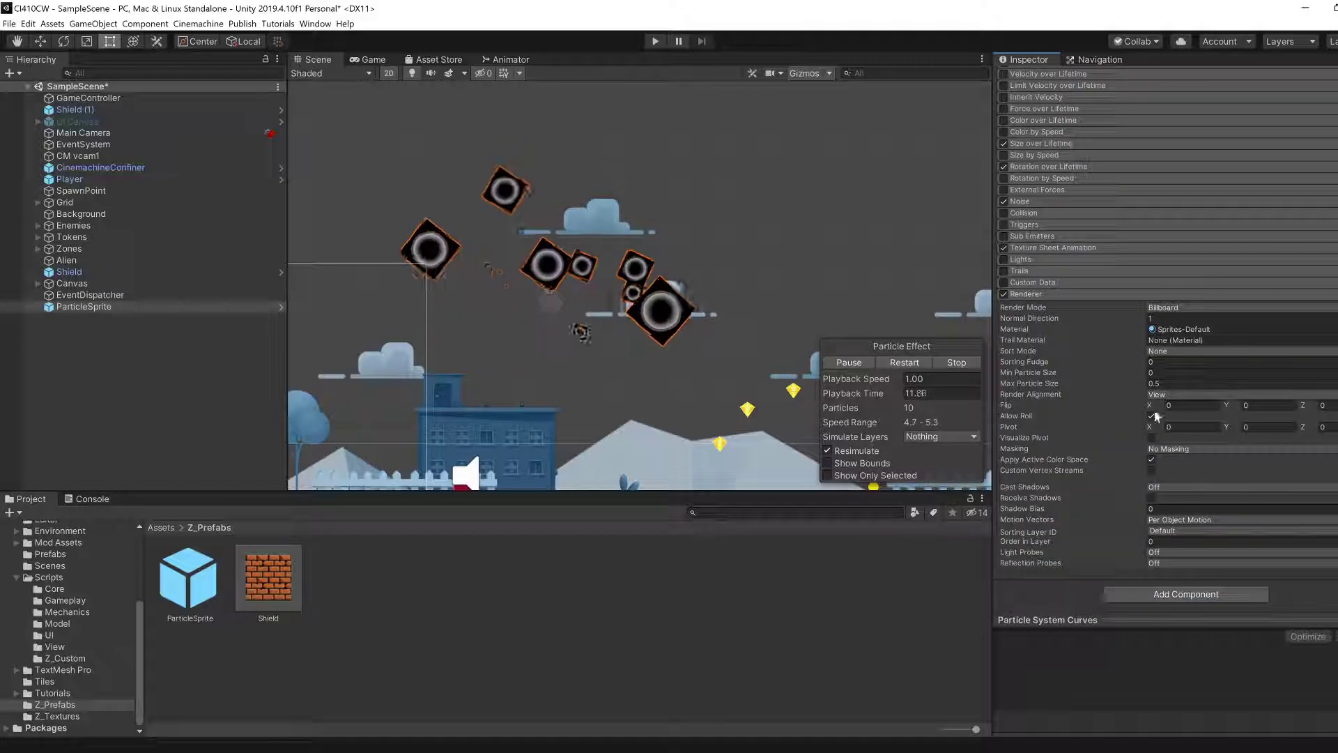
left_click(1194, 330)
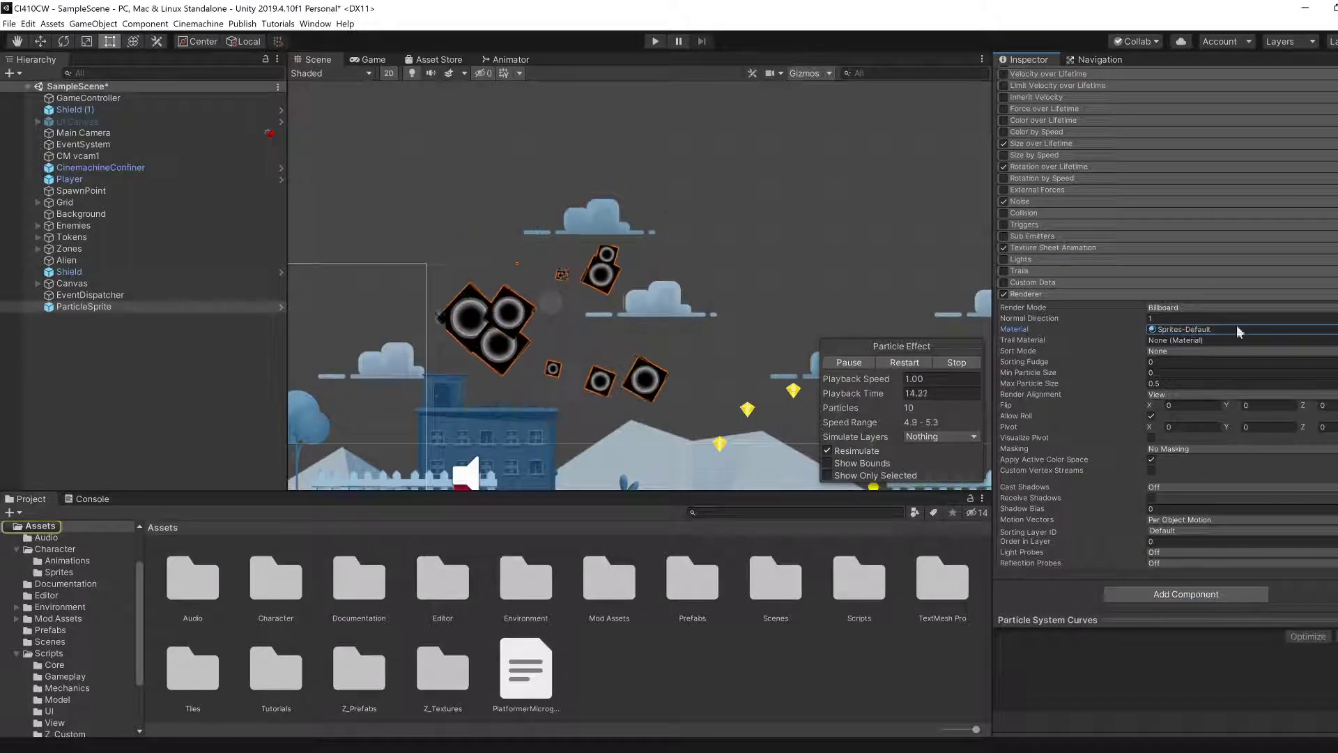
left_click(1337, 329)
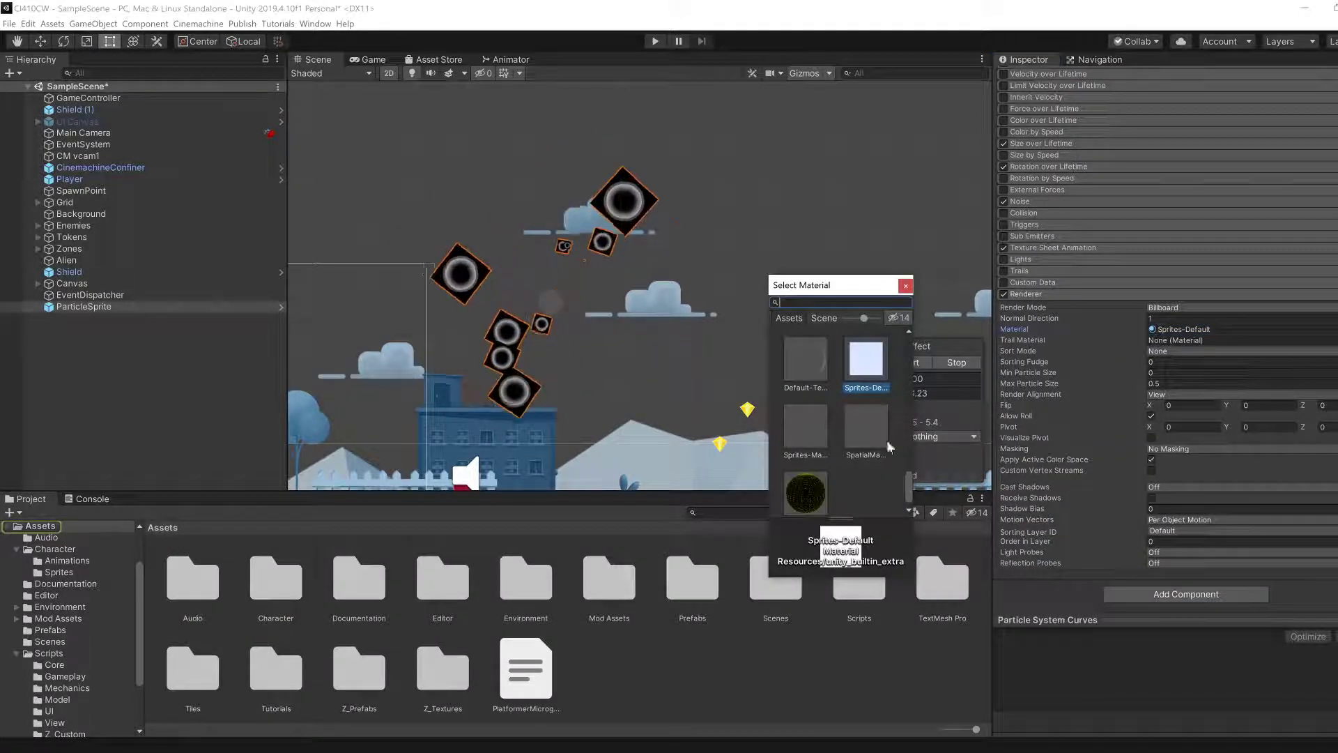
left_click_drag(910, 499, 920, 361)
left_click(888, 362)
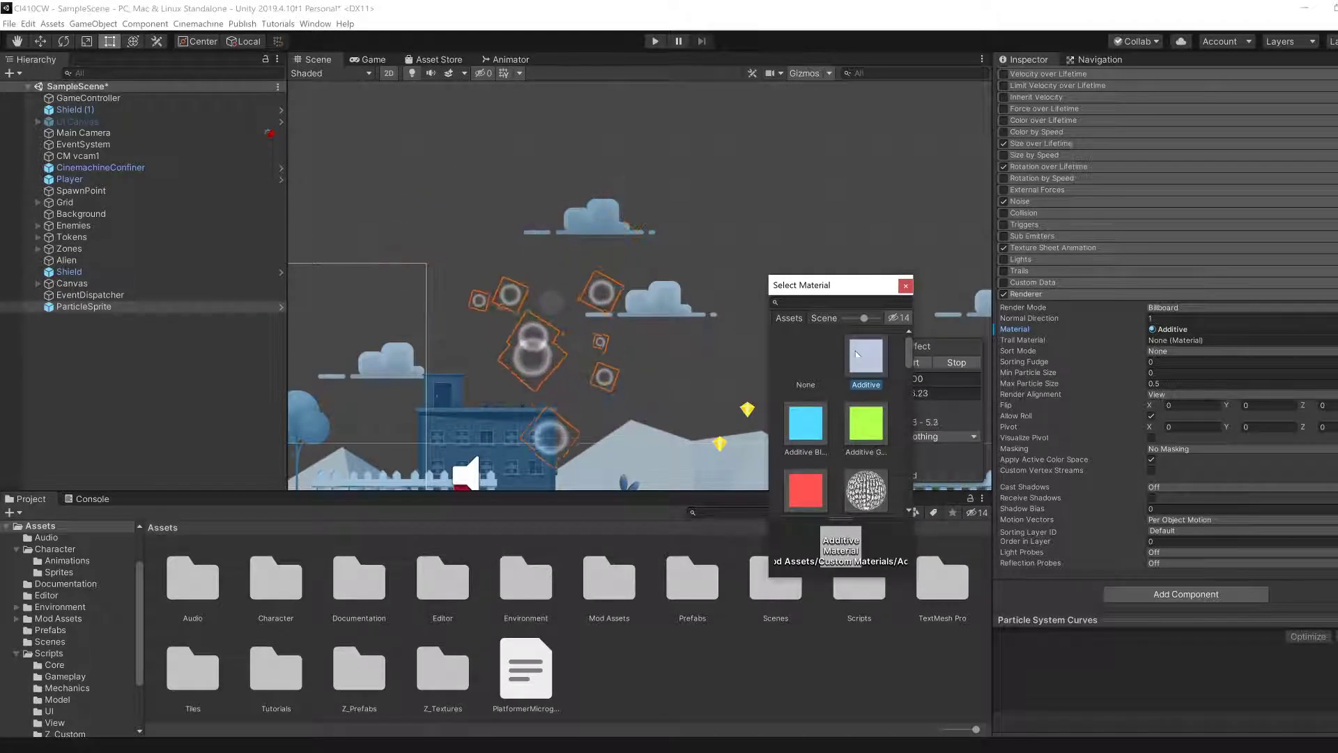
- Set the emission Rate over Time to 100 on the scene's ParticleSprite instance
left_click(905, 286)
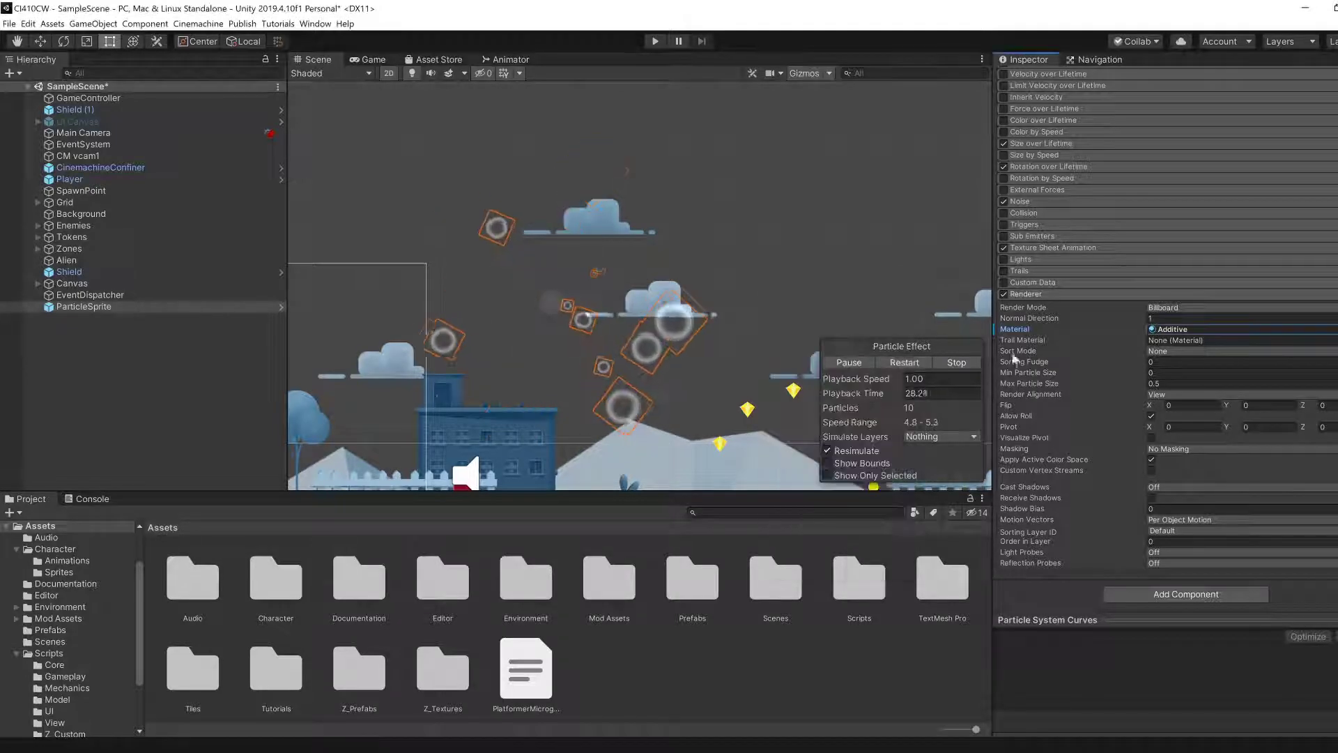
scroll(1191, 423, "up", 10)
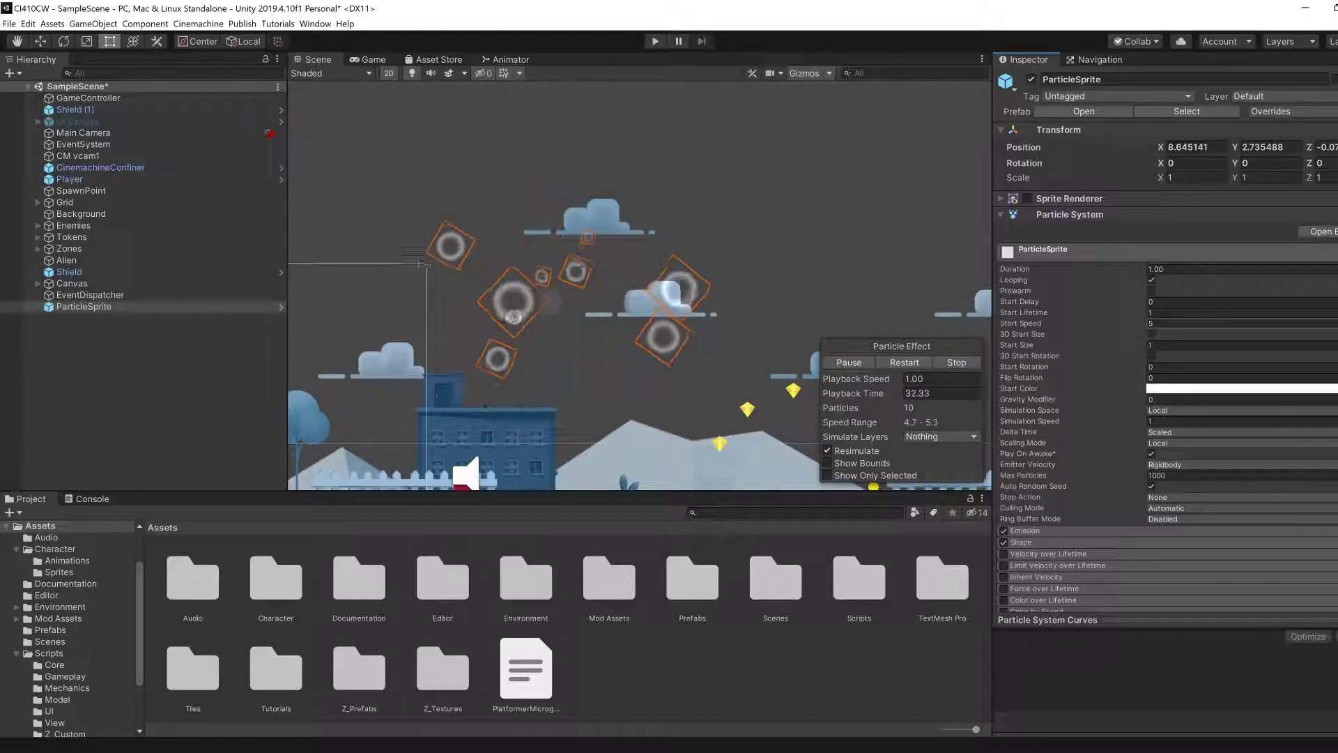
scroll(1164, 338, "down", 3)
left_click(1035, 400)
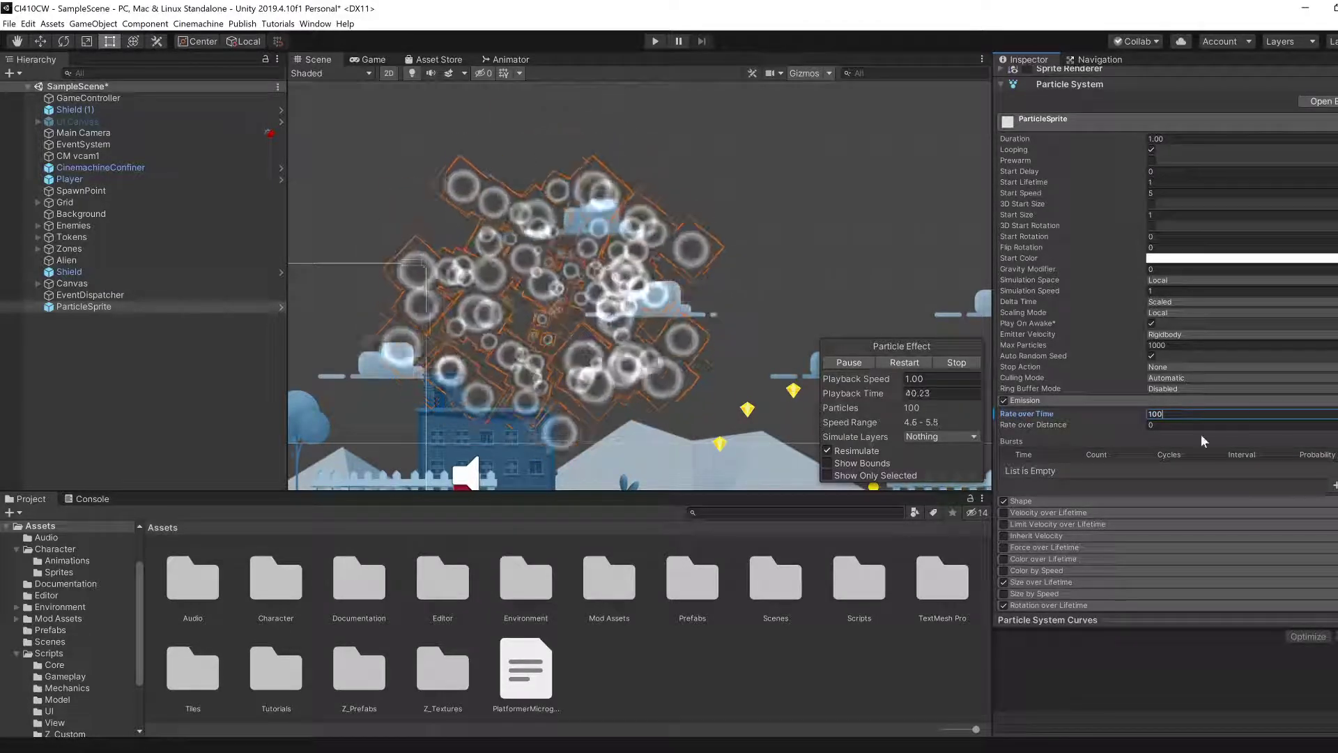
scroll(1203, 441, "up", 3)
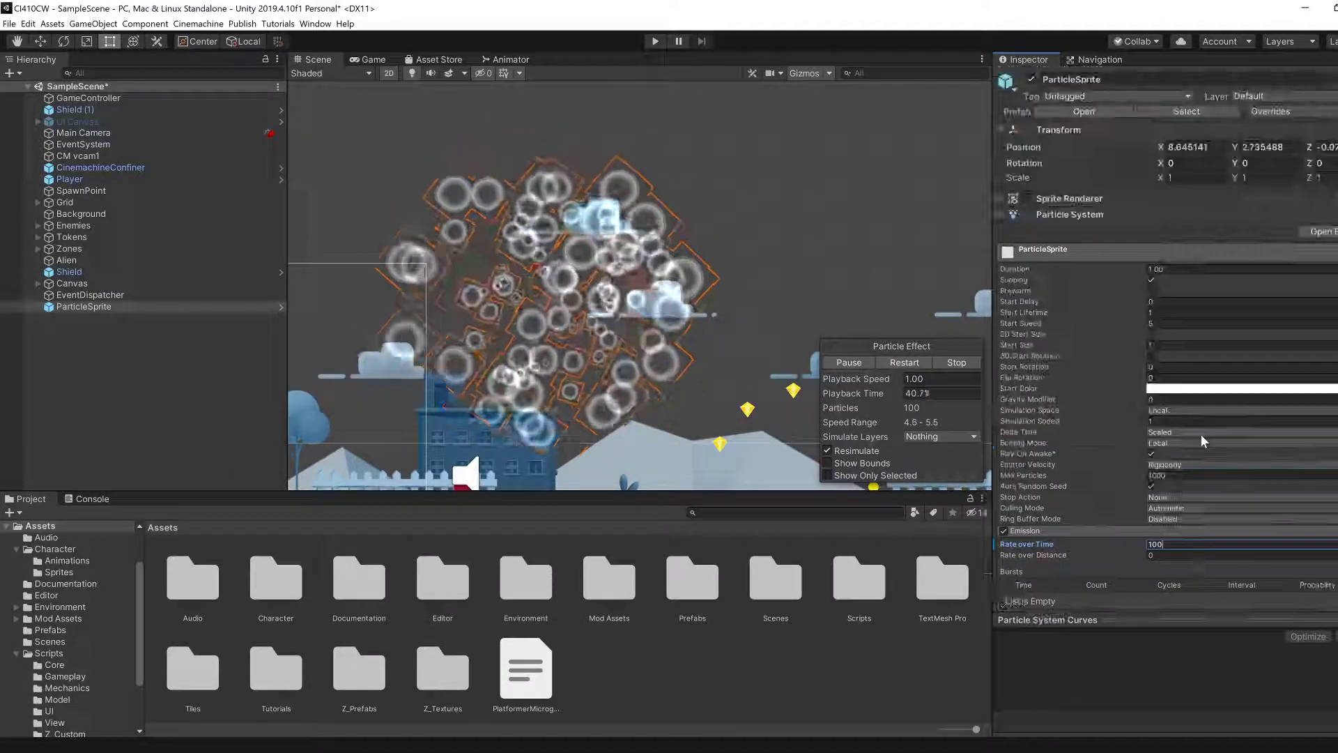
- Set the Start Color of the scene's ParticleSprite instance to dark blue (RGB 40, 40, 159)
left_click(1180, 389)
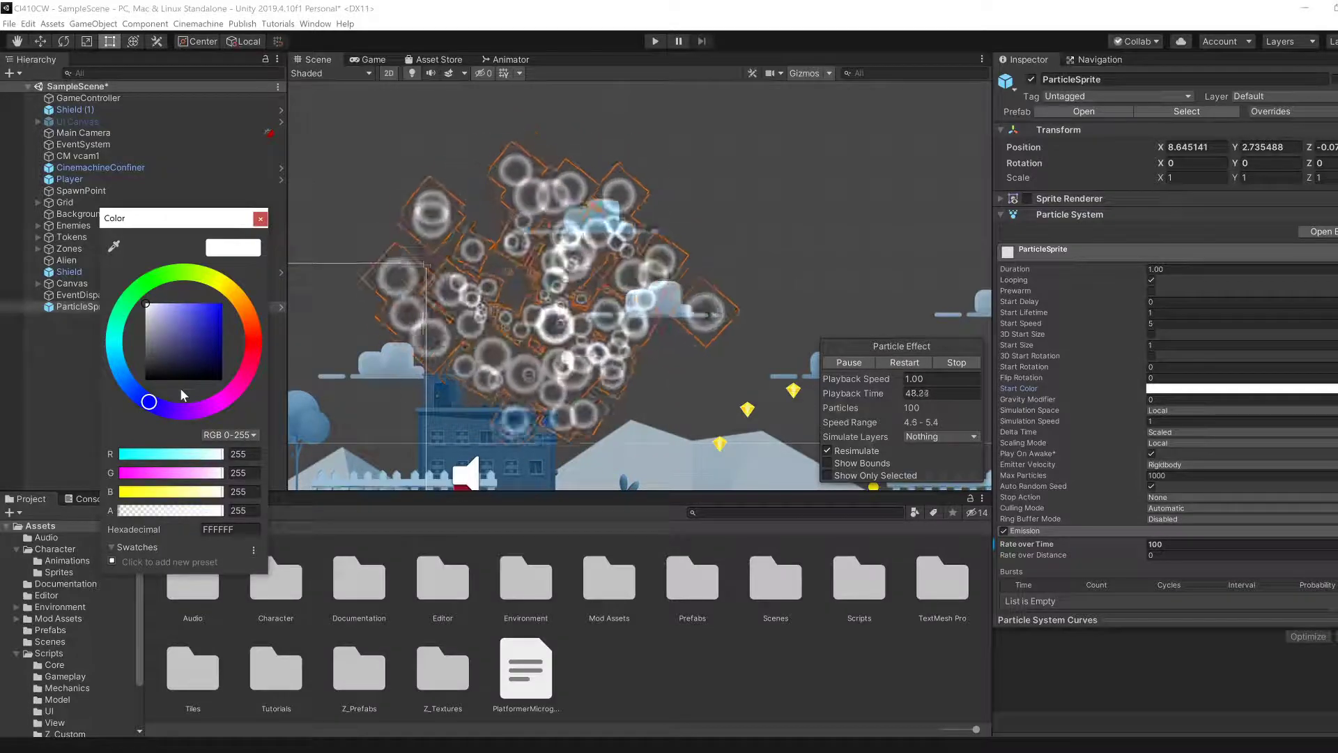
left_click_drag(178, 349, 190, 345)
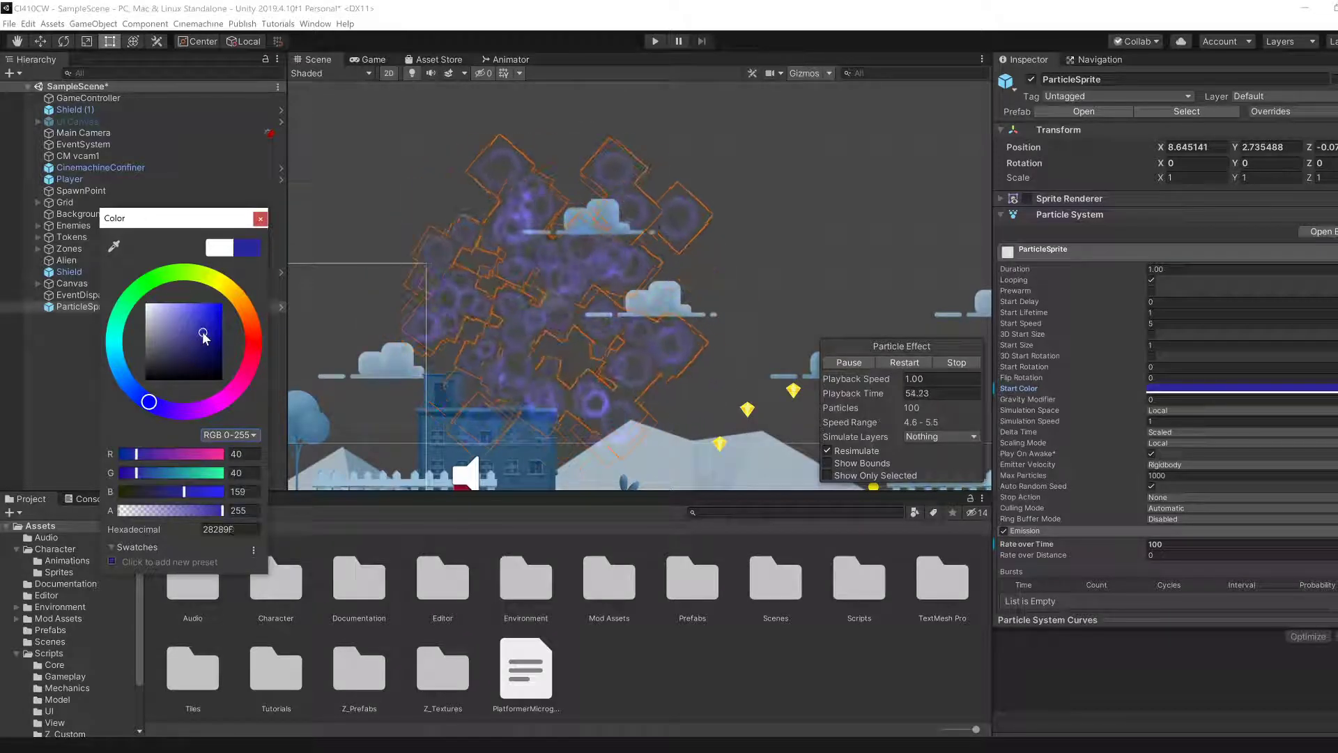
left_click(259, 218)
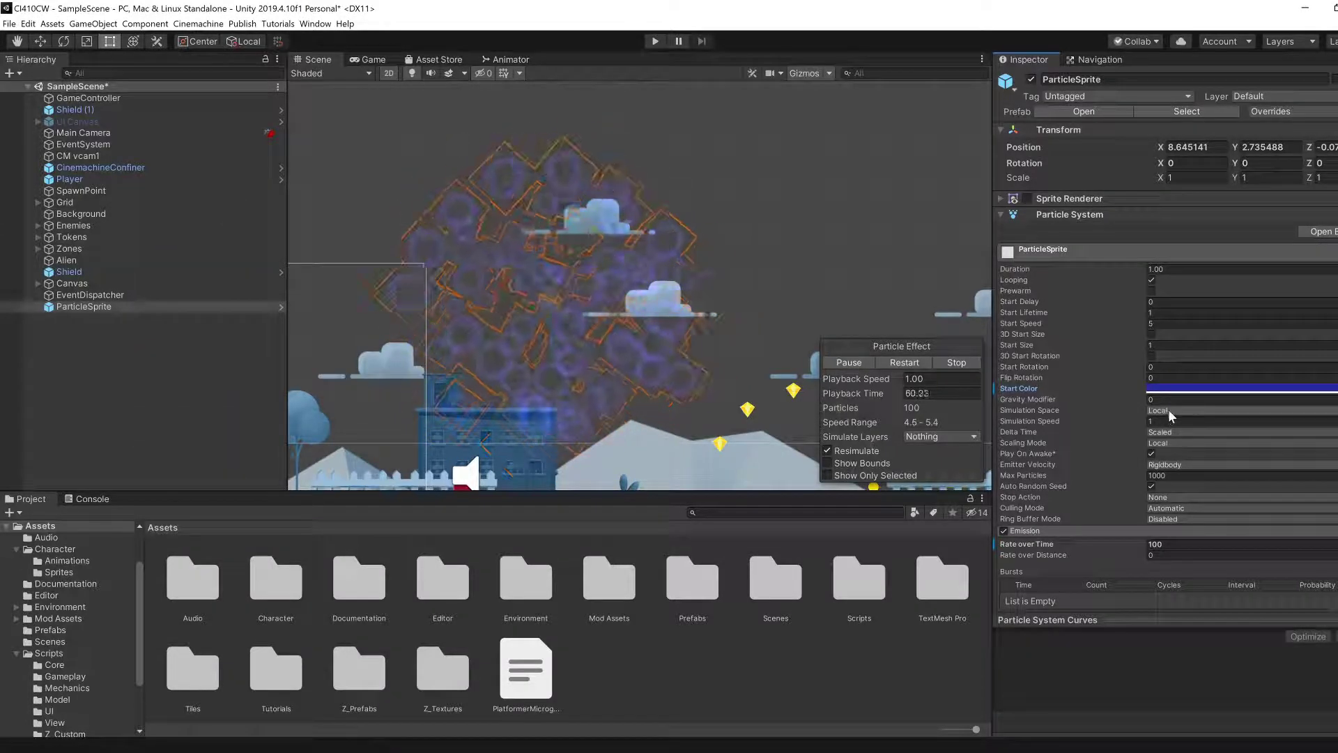
- Reduce the Start Speed of the scene's ParticleSprite instance to 0.2 and view the effect up close
scroll(1171, 415, "down", 4)
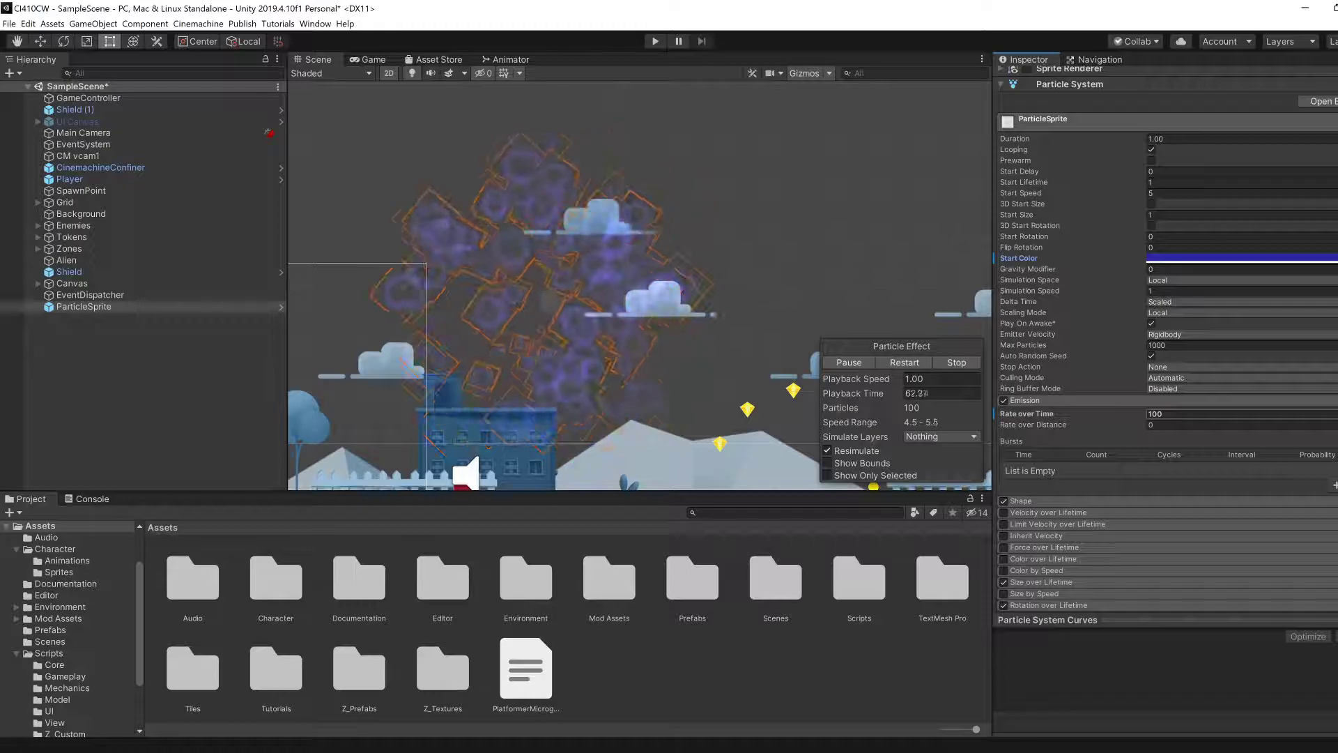
scroll(1092, 329, "up", 4)
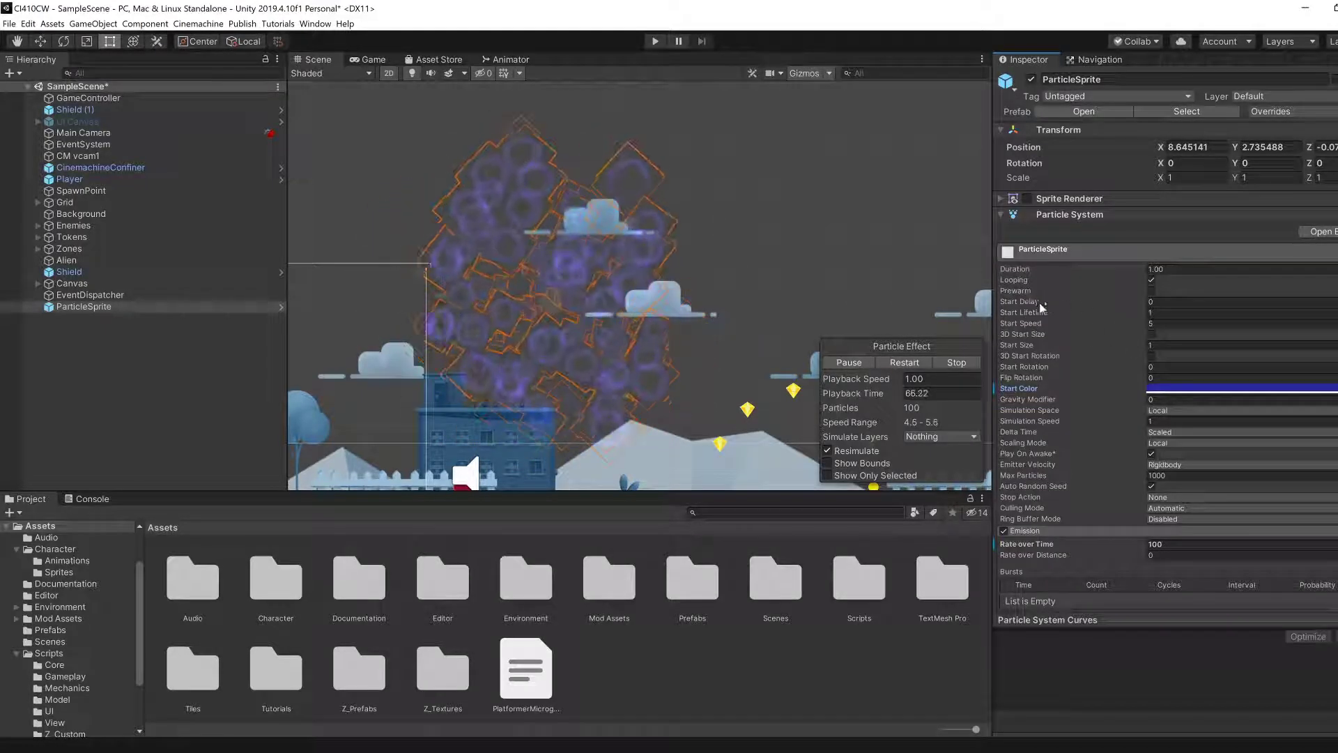
left_click(1165, 324)
type("1")
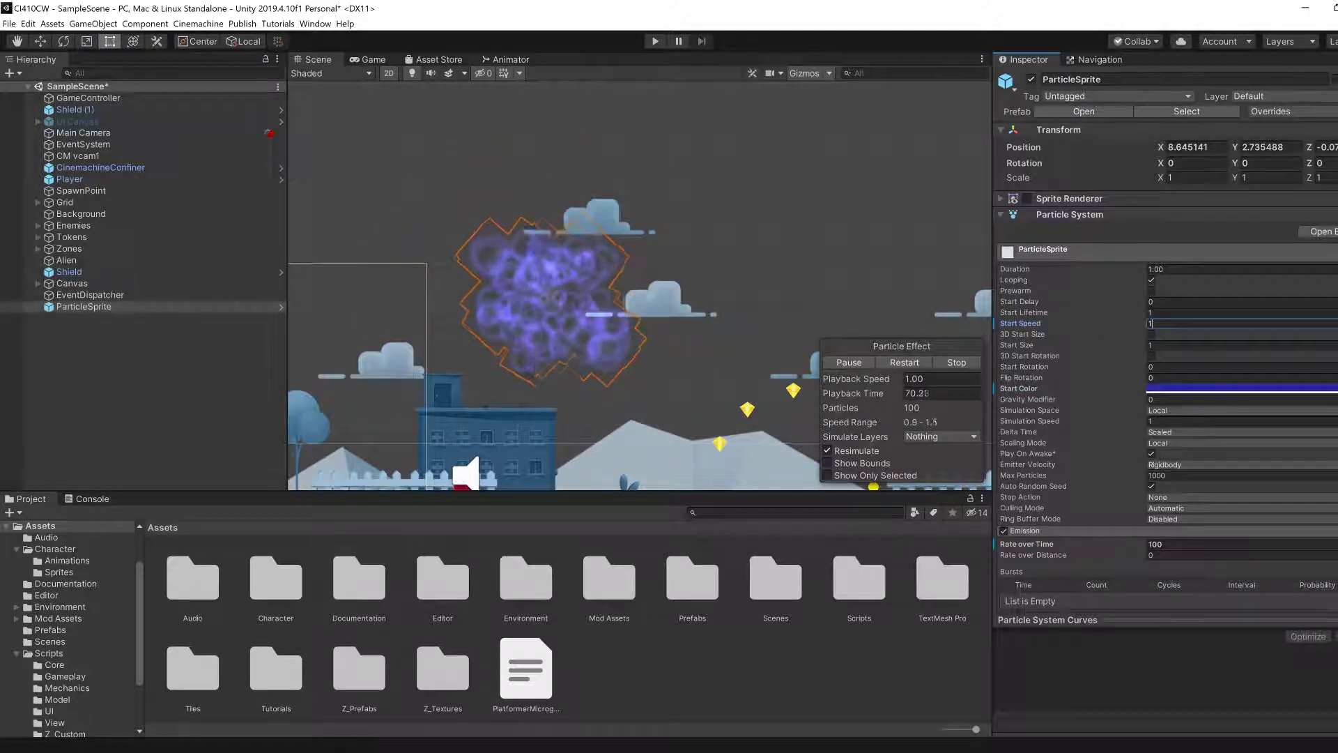
key("BackSpace")
type("0.2")
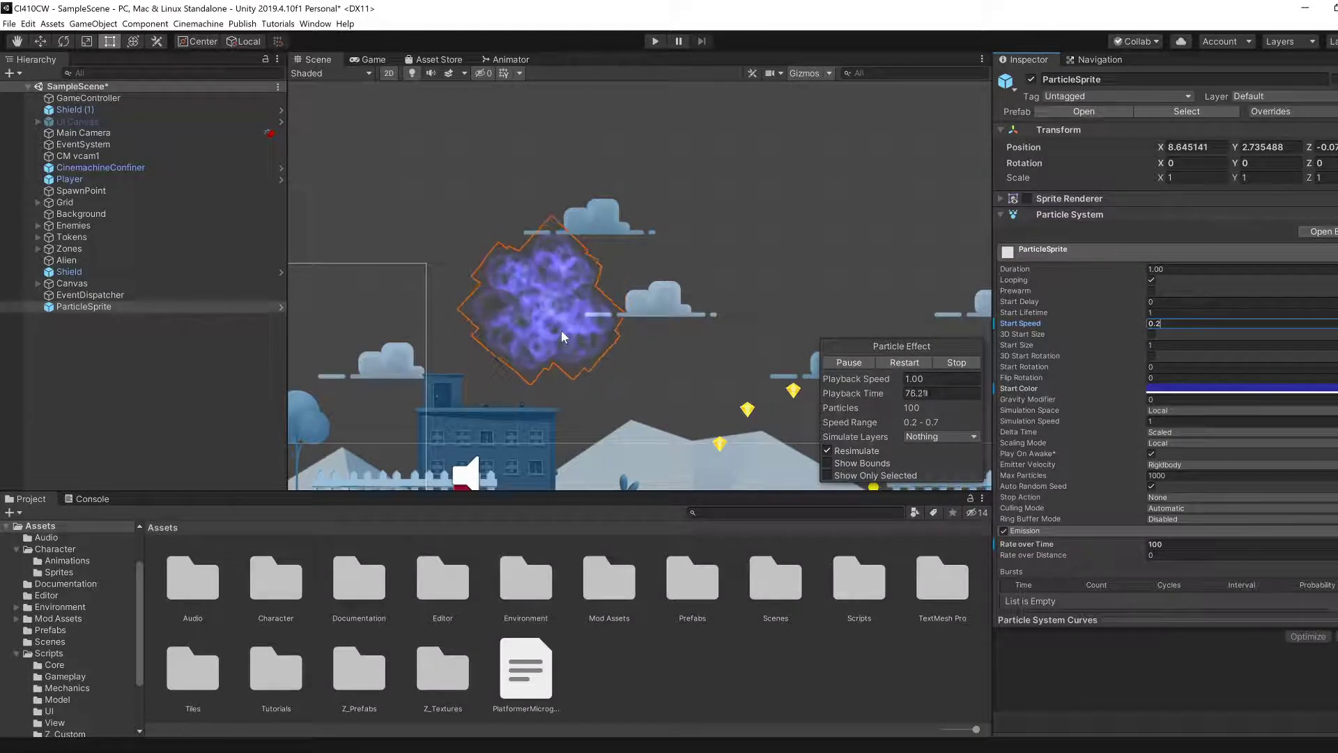
scroll(562, 331, "up", 1)
scroll(562, 330, "up", 3)
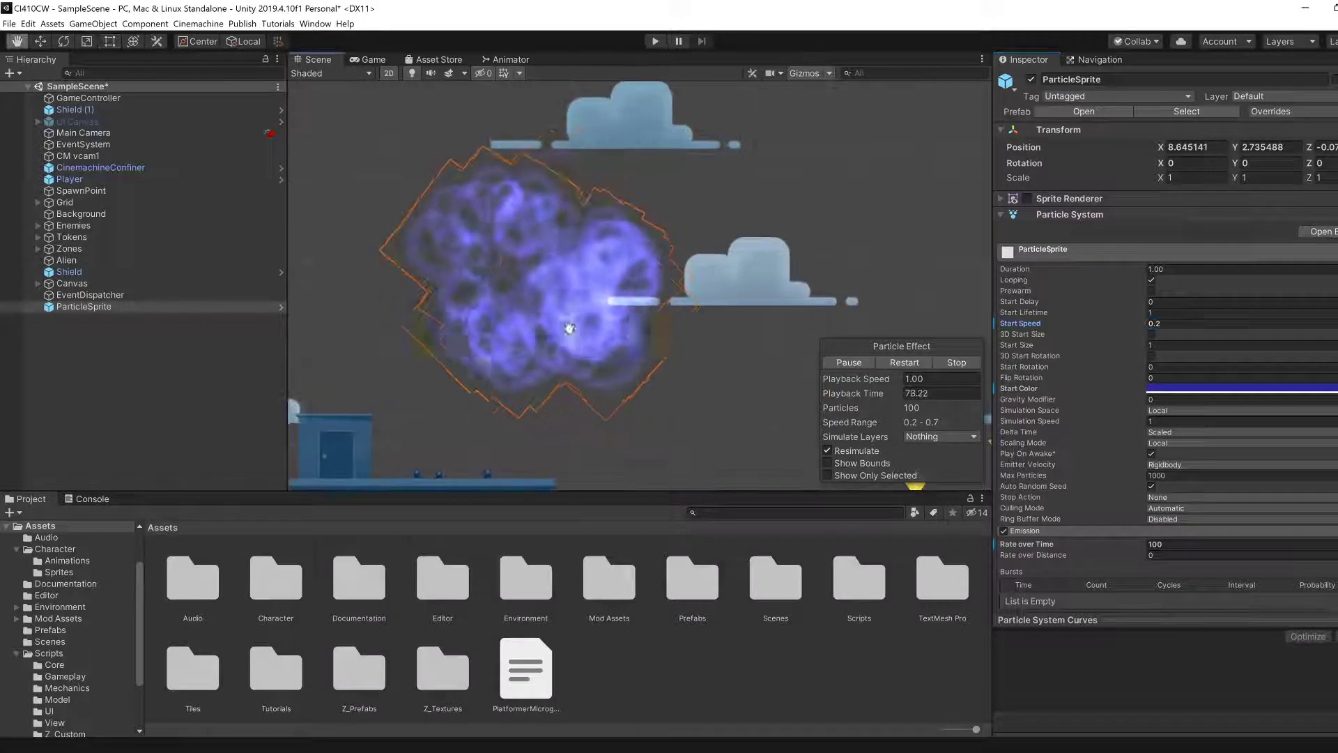
key("t")
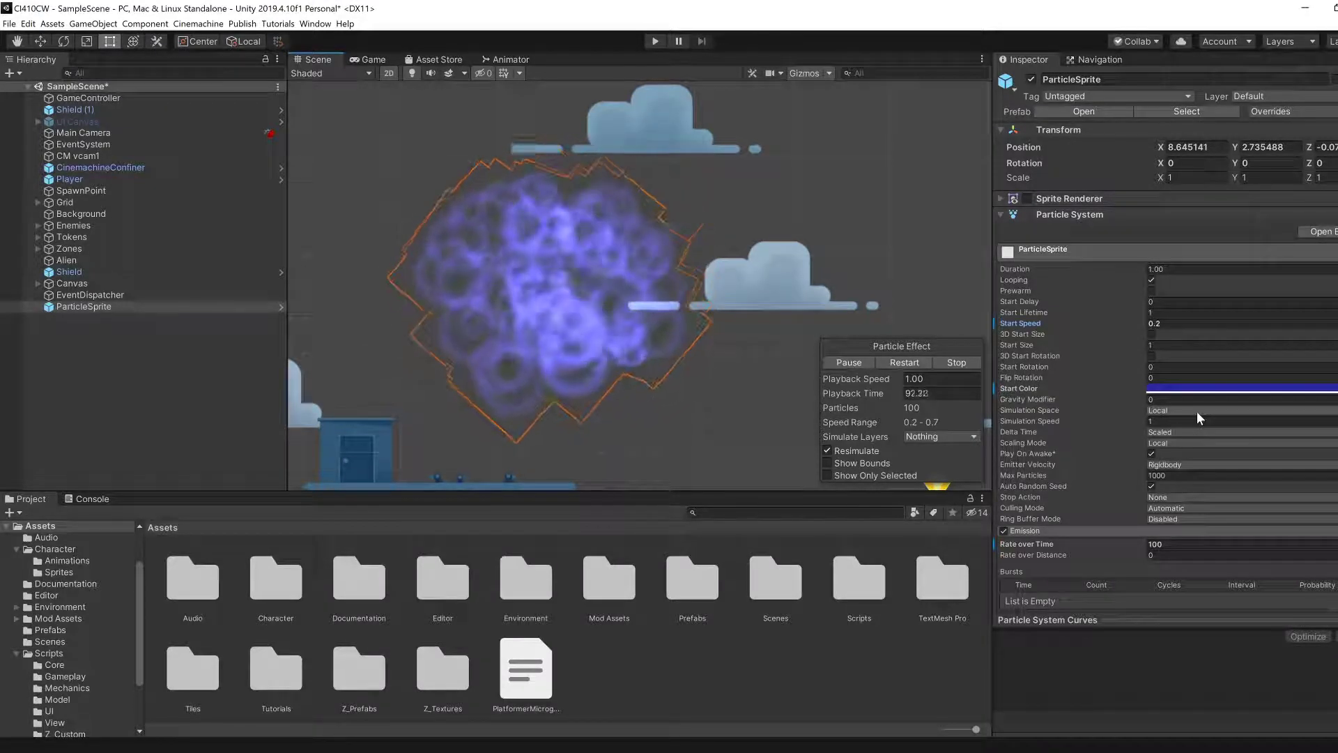
- Locate the instance's Additive material in the project's Custom Materials folder and inspect the Emissive Blue material's settings
scroll(1197, 411, "down", 10)
scroll(1198, 411, "down", 2)
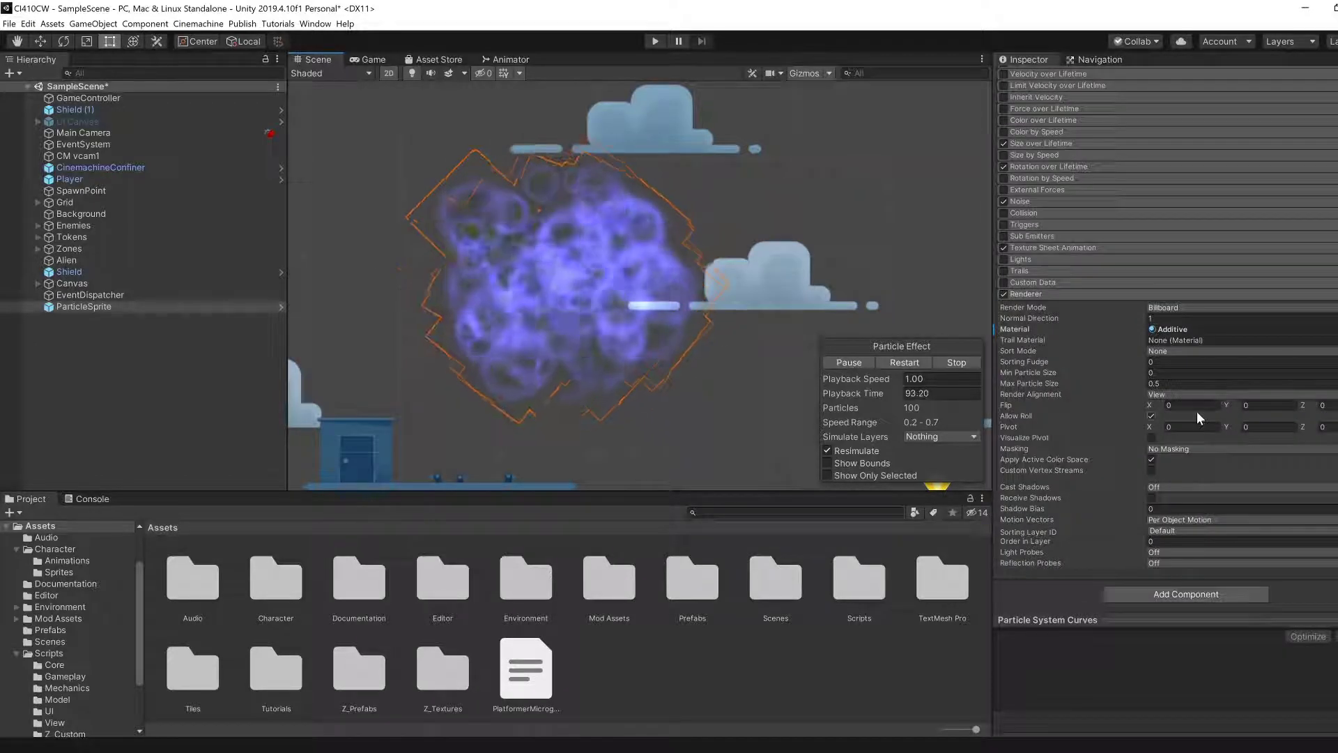
left_click(1179, 326)
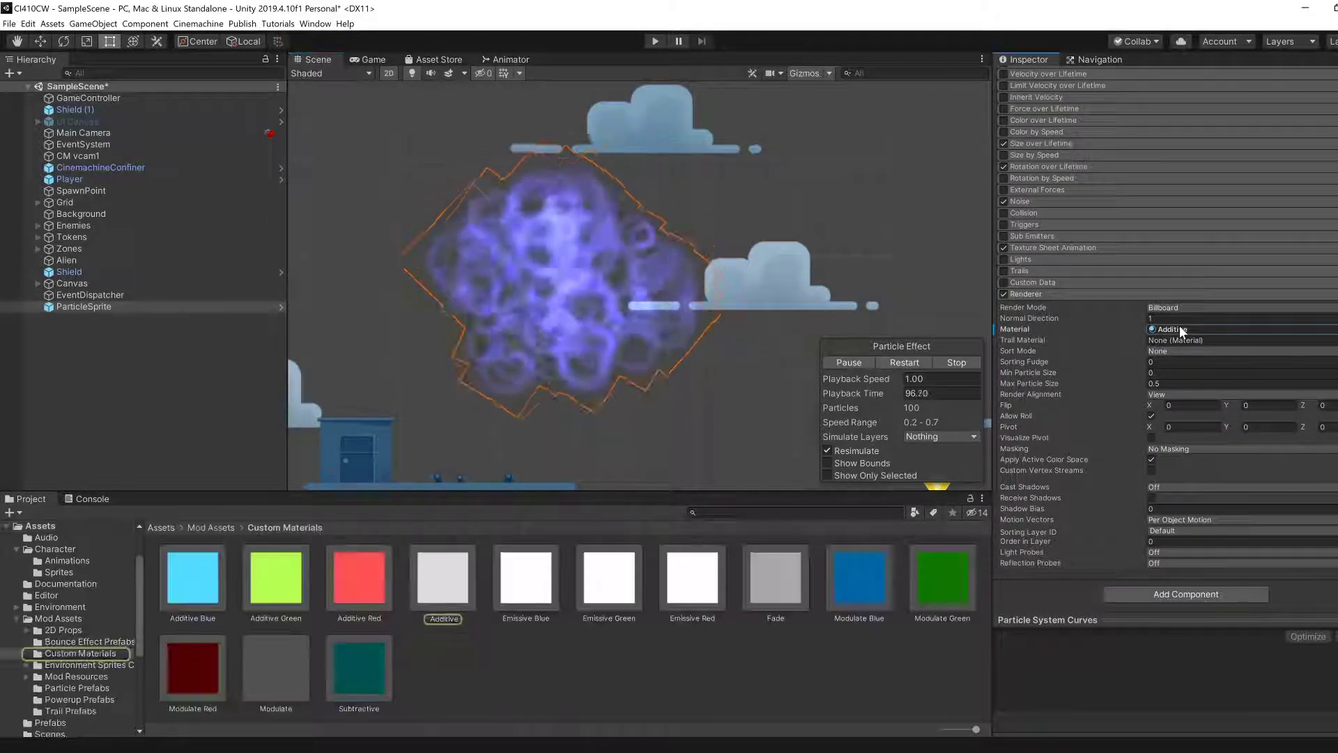
left_click(535, 594)
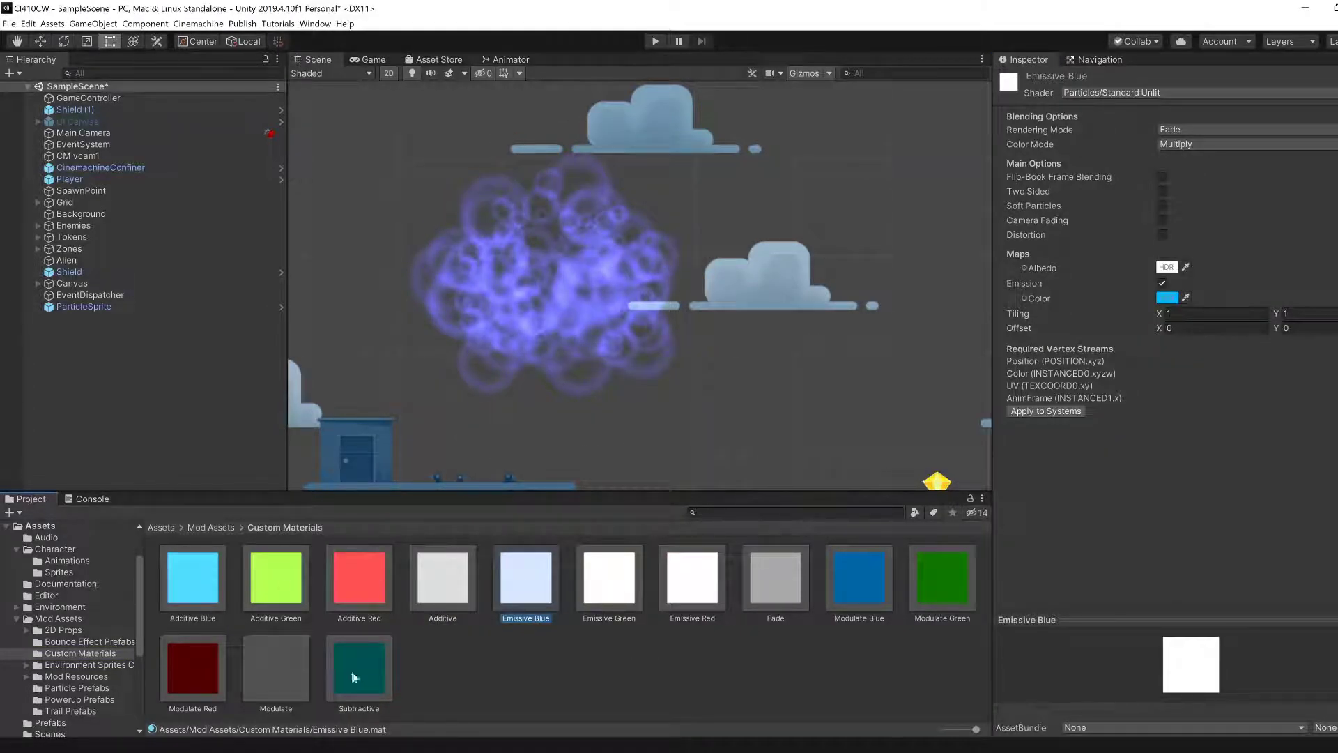
left_click(522, 686)
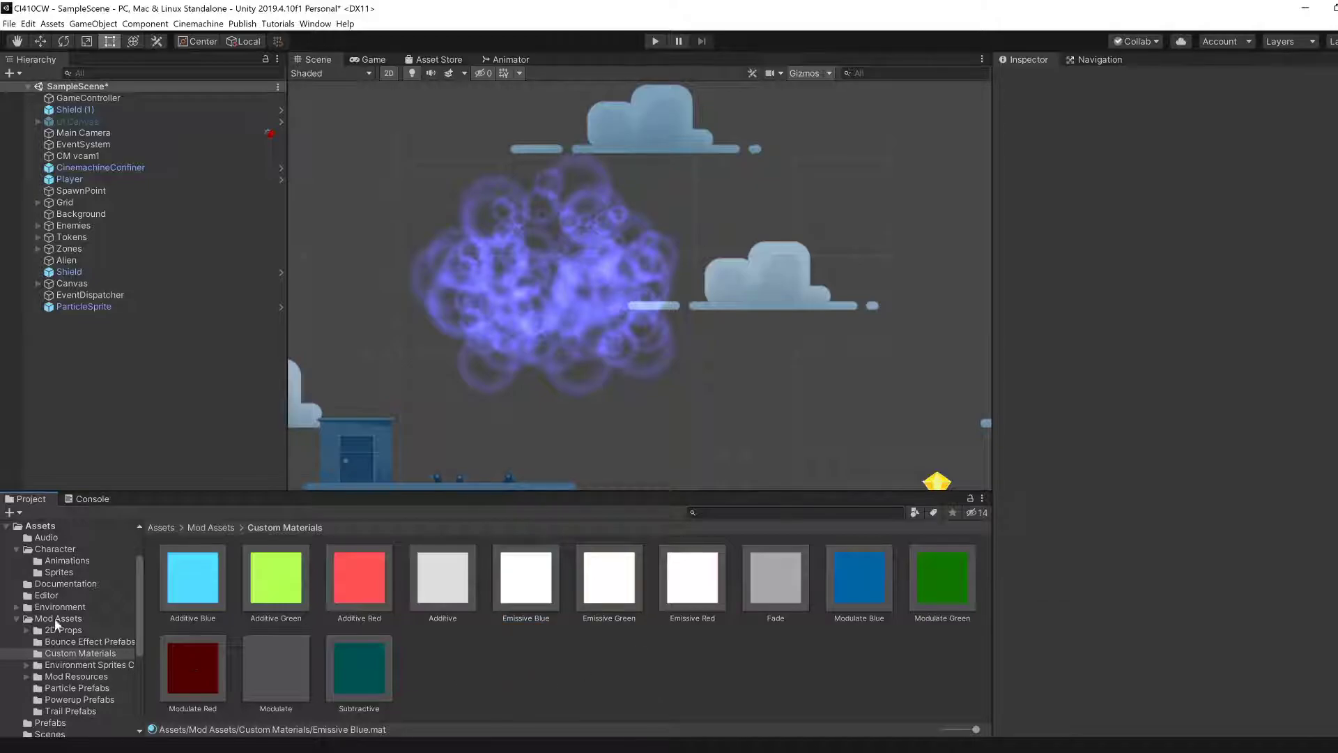
- Try the Additive Blue, Additive Green and Bangers-Regular SDF materials on the ParticleSprite instance's particle Renderer
left_click(95, 307)
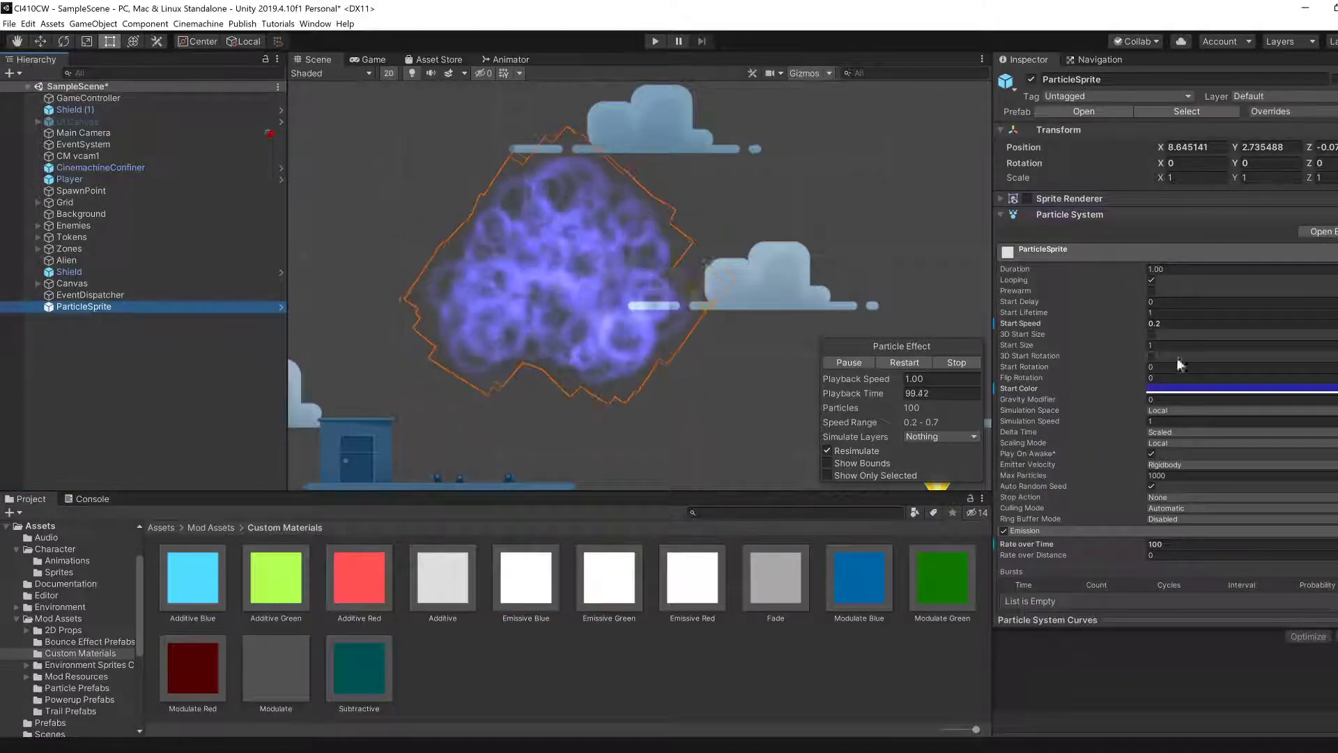
scroll(1171, 318, "down", 10)
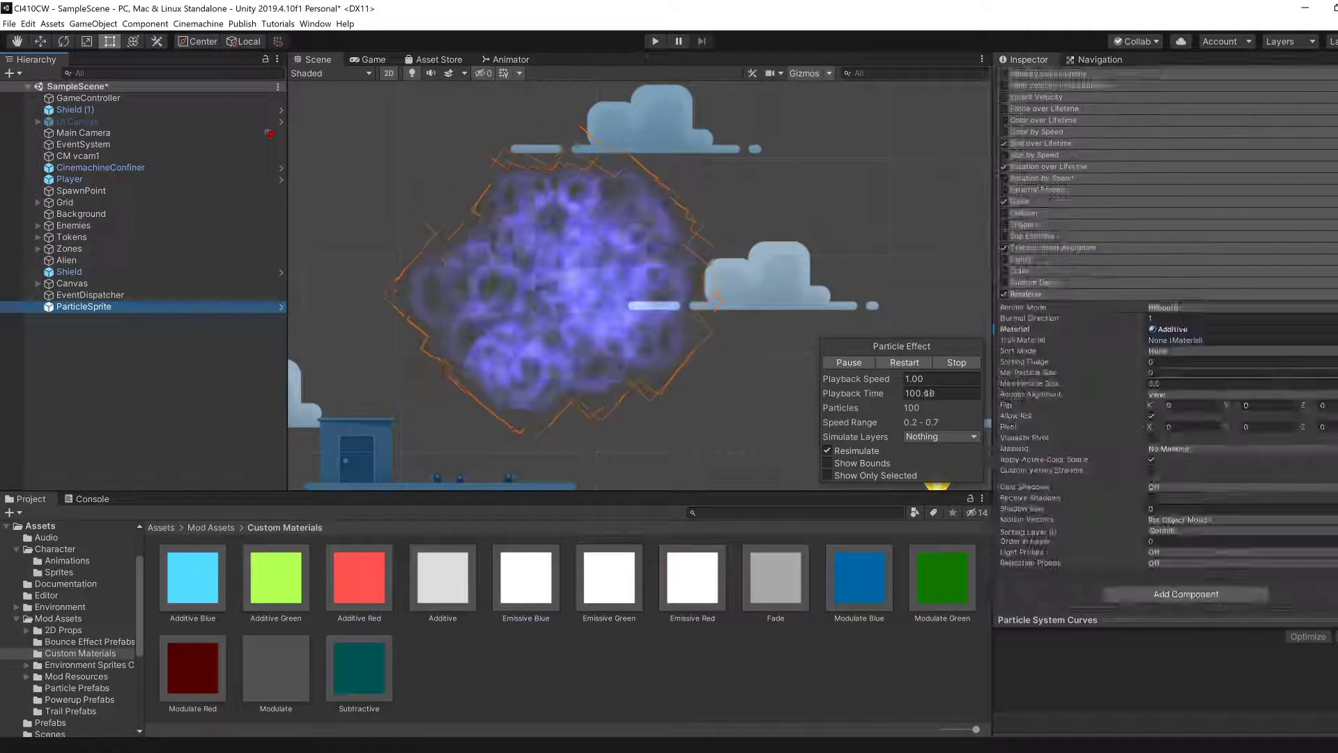
left_click(1152, 329)
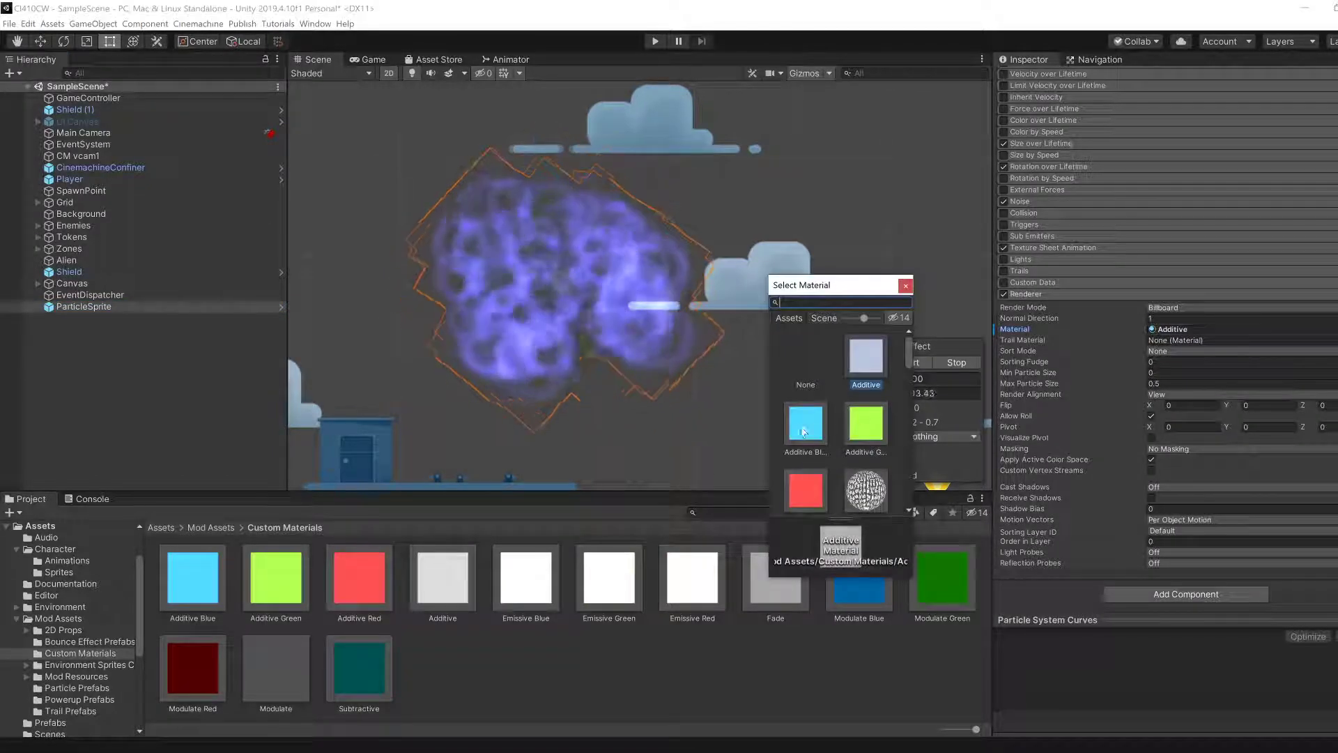
left_click(805, 426)
left_click(865, 437)
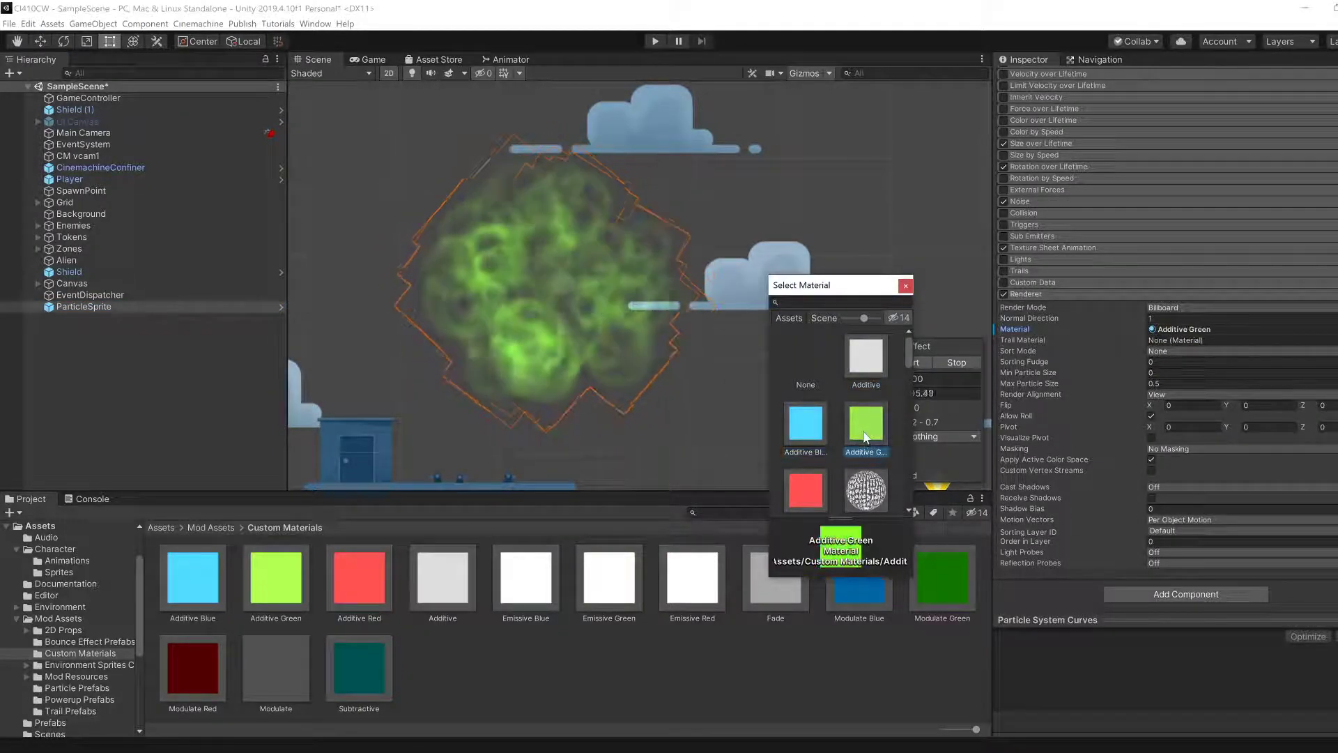
key("Down")
scroll(868, 447, "down", 2)
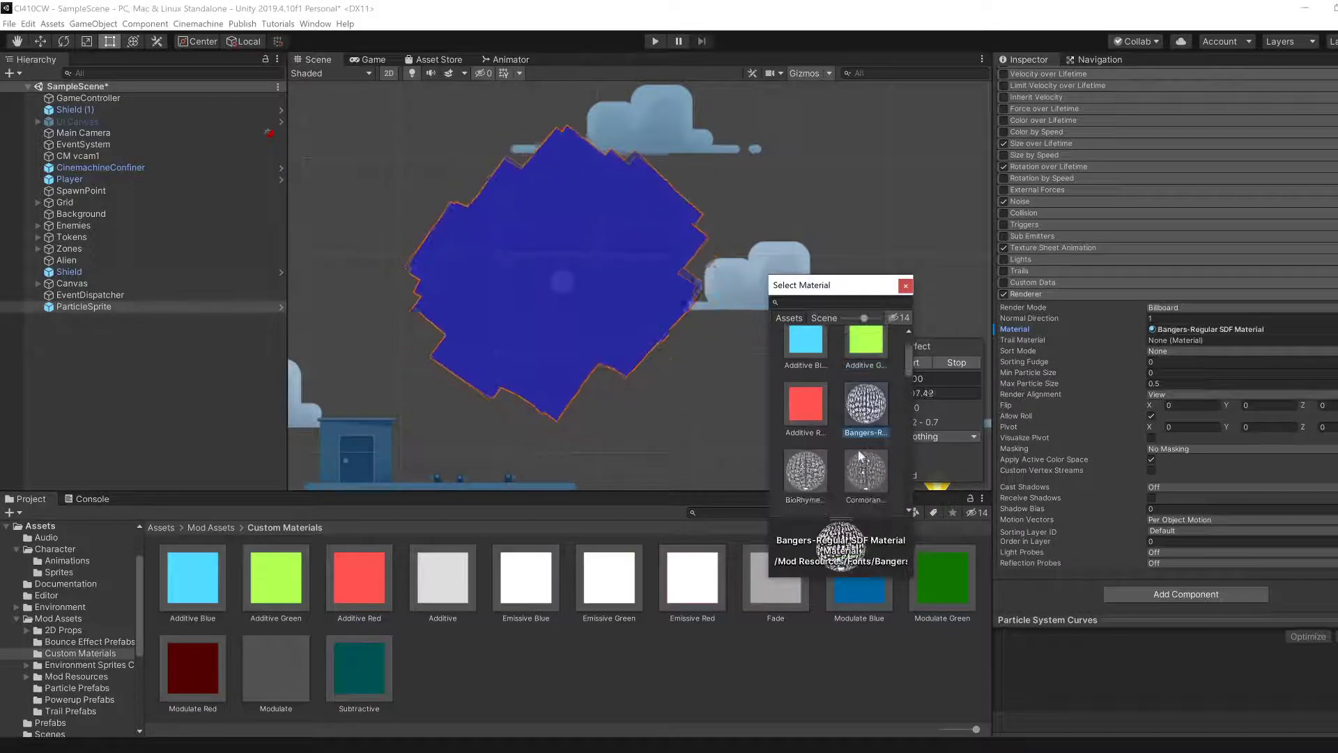
scroll(871, 443, "down", 1)
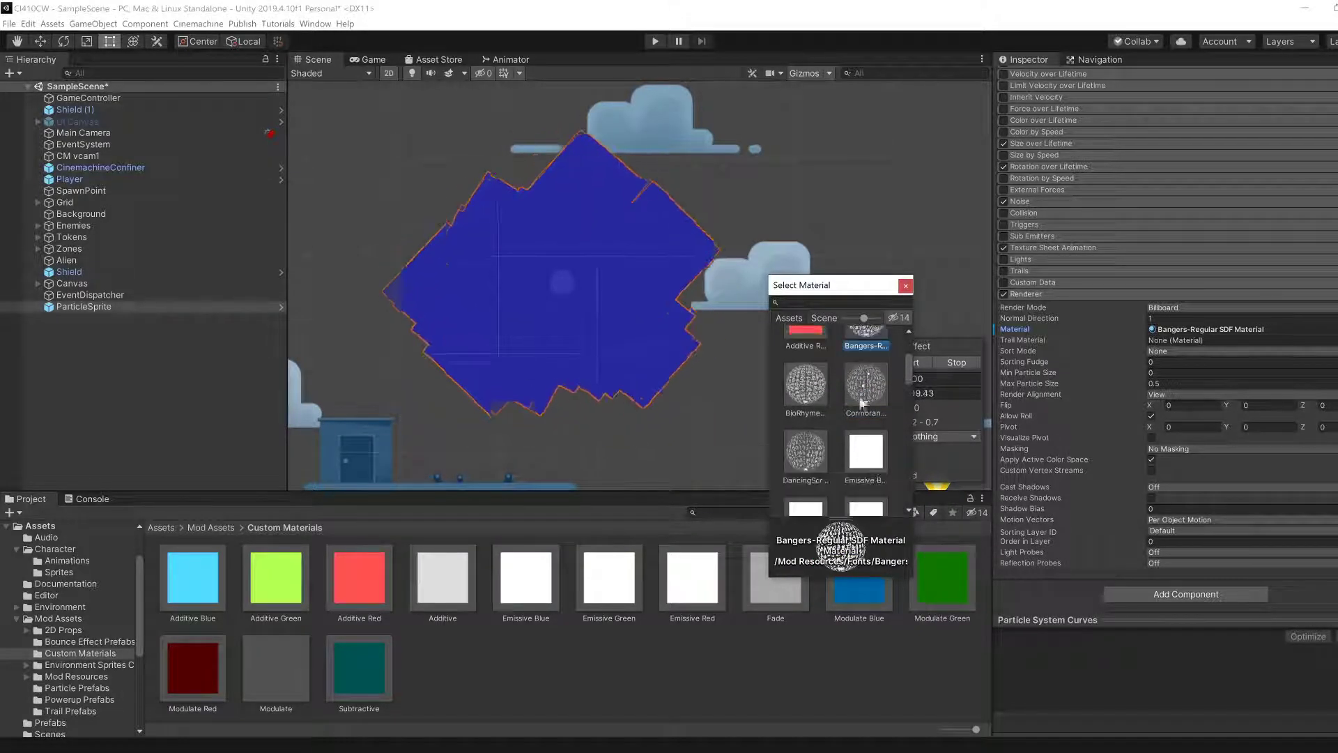
- Try the Emissive Blue and Emissive Red materials on the ParticleSprite instance's Renderer, and set it back to Additive
left_click(870, 454)
scroll(869, 453, "down", 1)
left_click(869, 439)
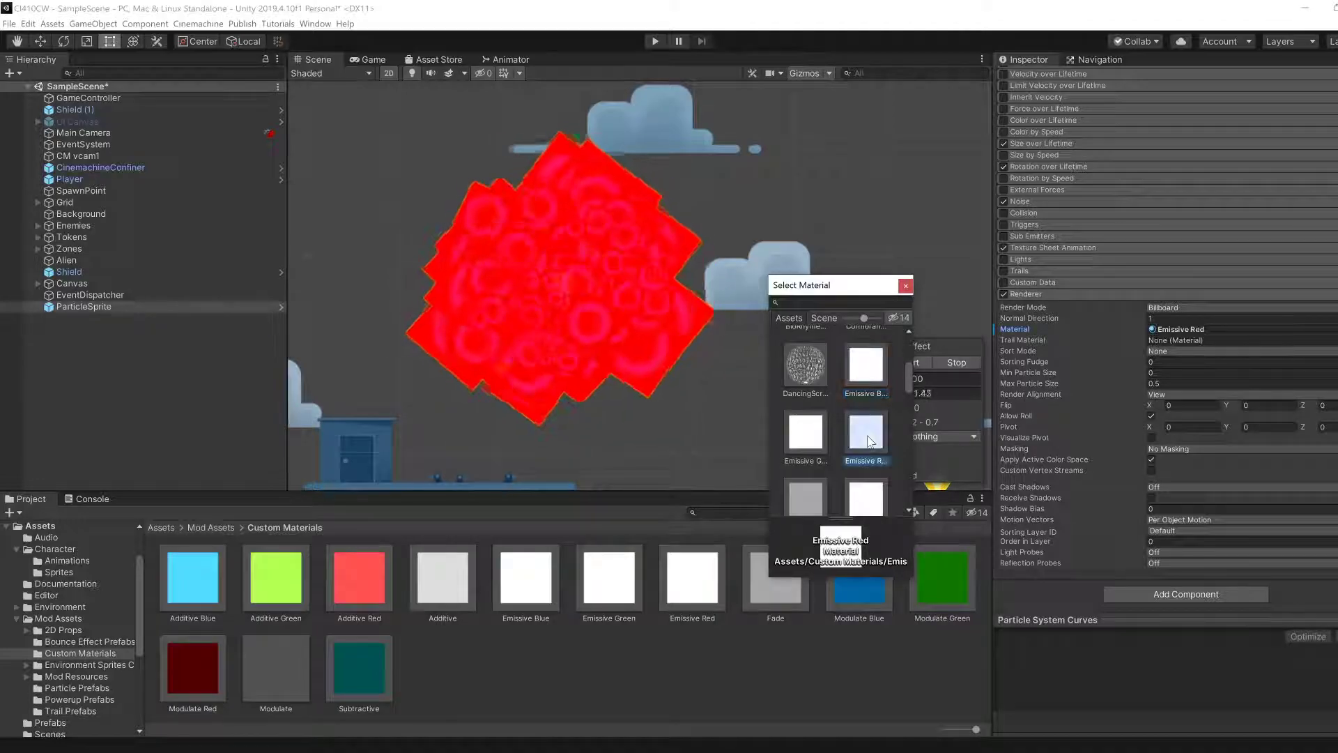
mouse_move(908, 383)
left_mouse_down()
mouse_move(909, 410)
mouse_move(906, 360)
left_mouse_up()
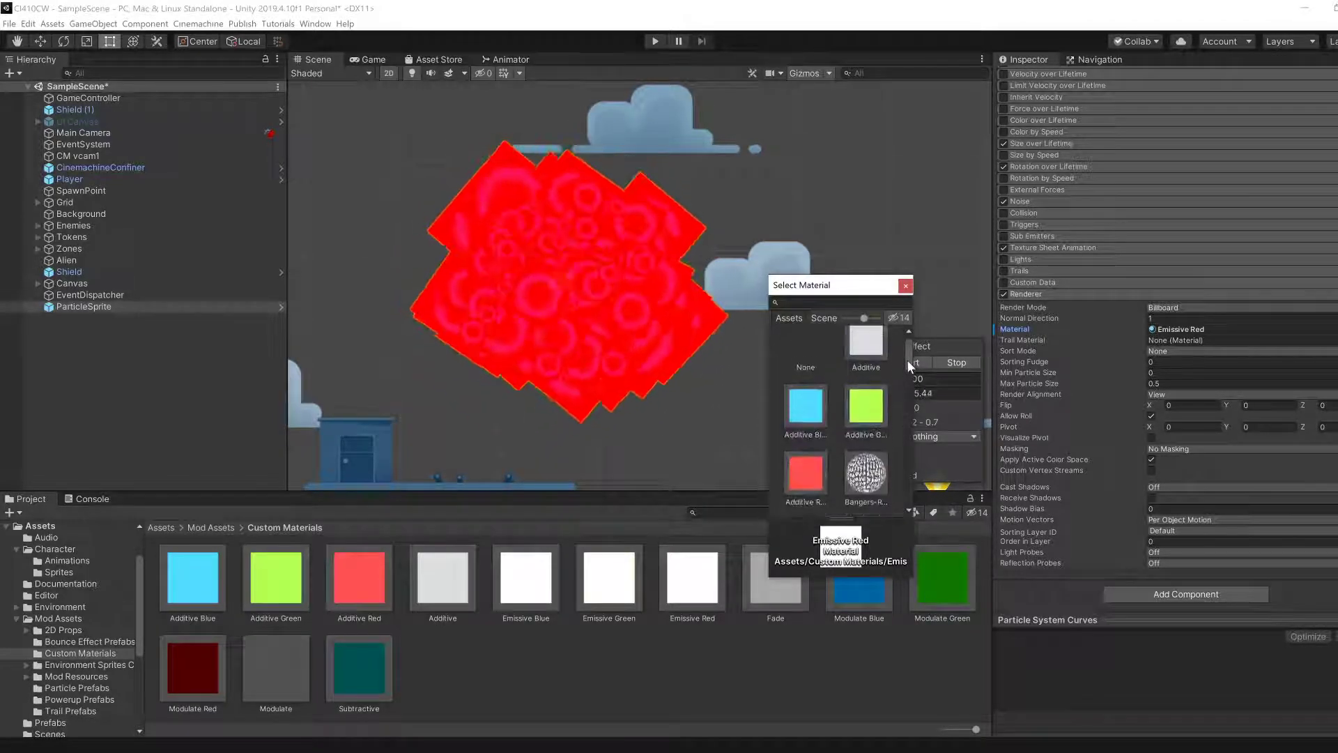
left_click(867, 368)
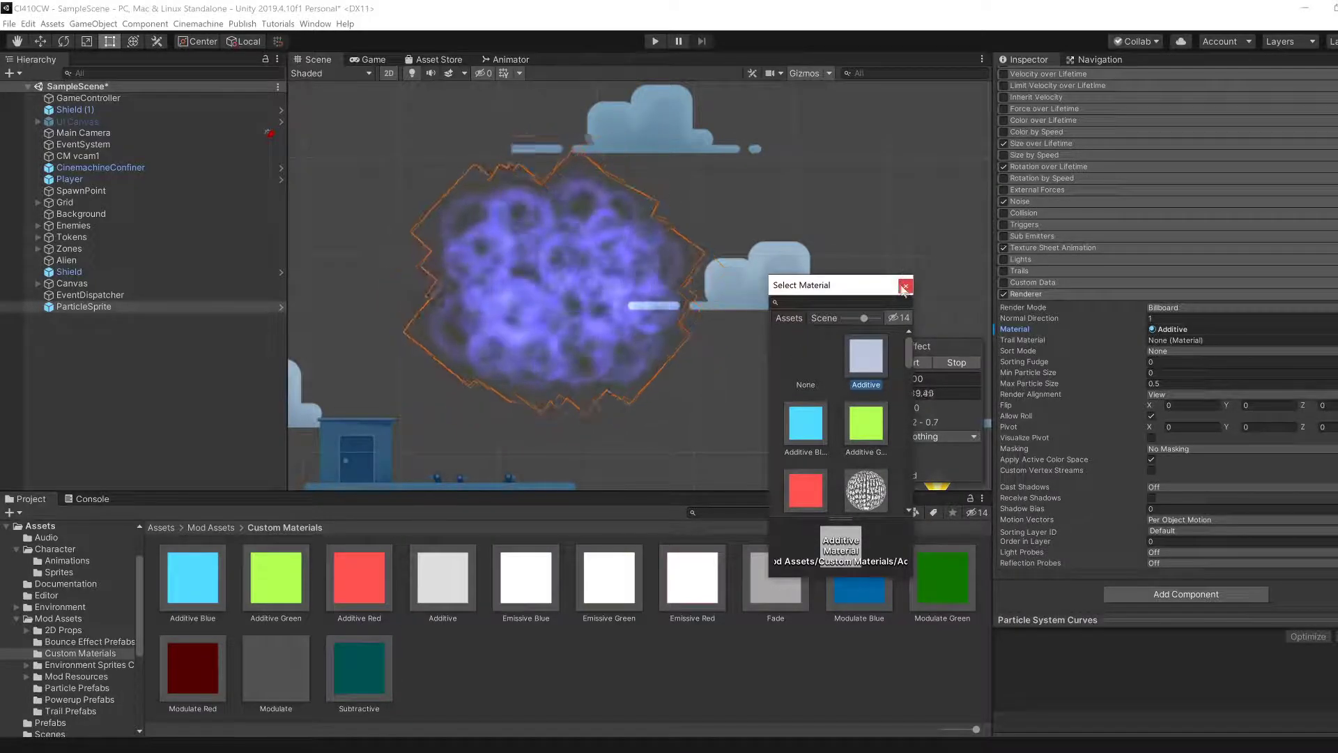
key("Escape")
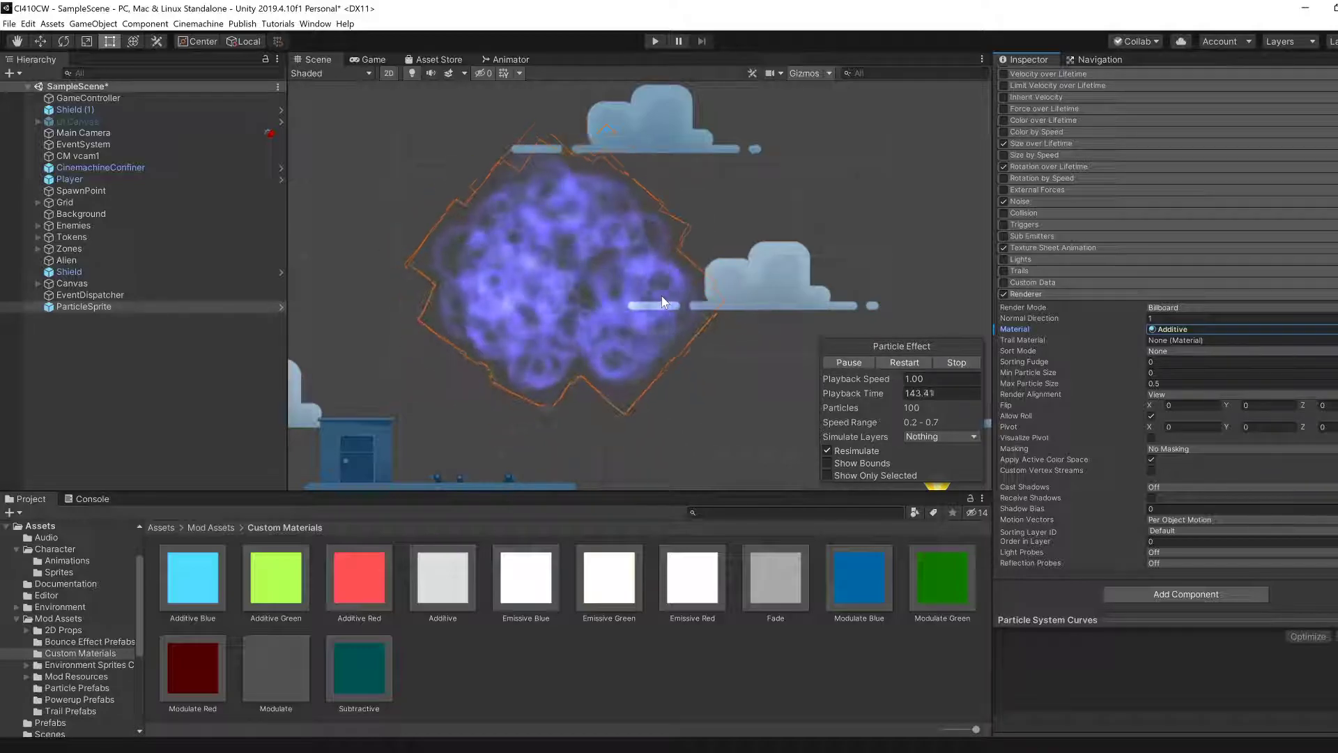
- Turn off Looping on the scene's ParticleSprite instance and delete the instance from the scene
left_click(100, 305)
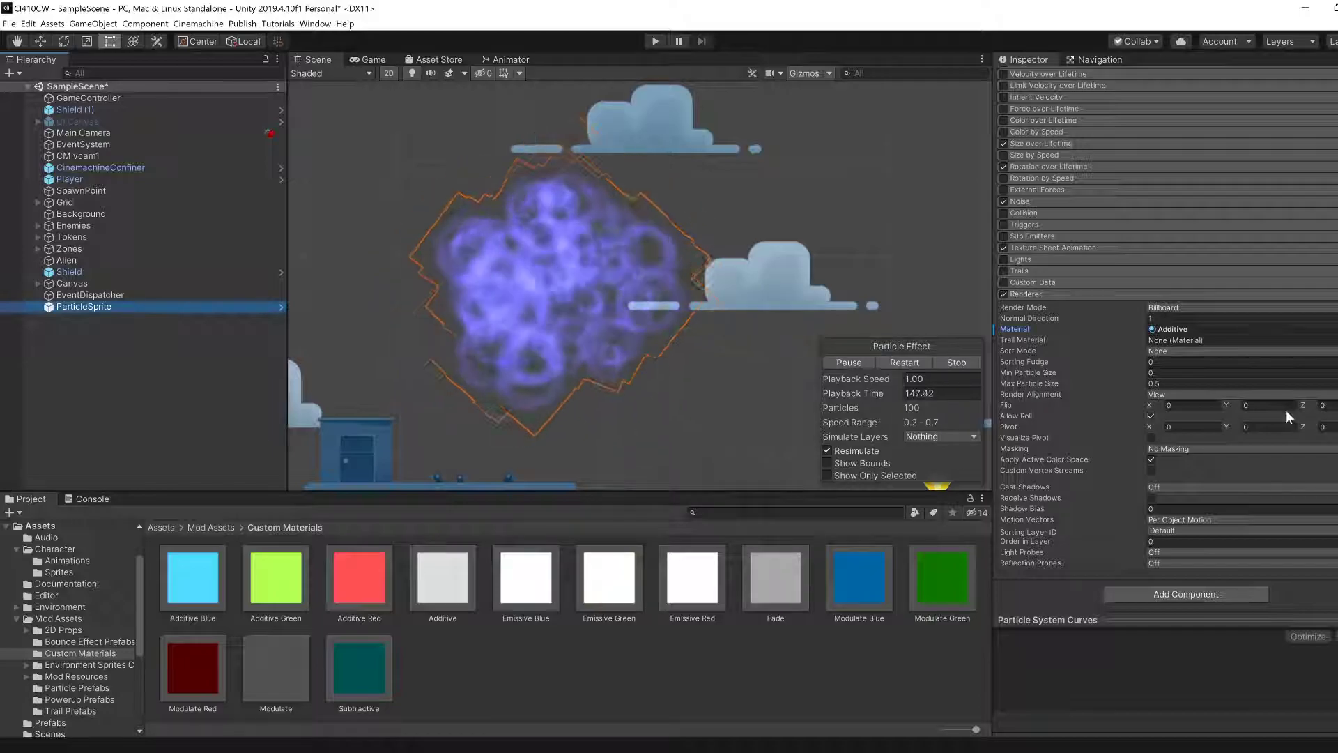
scroll(1039, 267, "up", 10)
left_click(1152, 279)
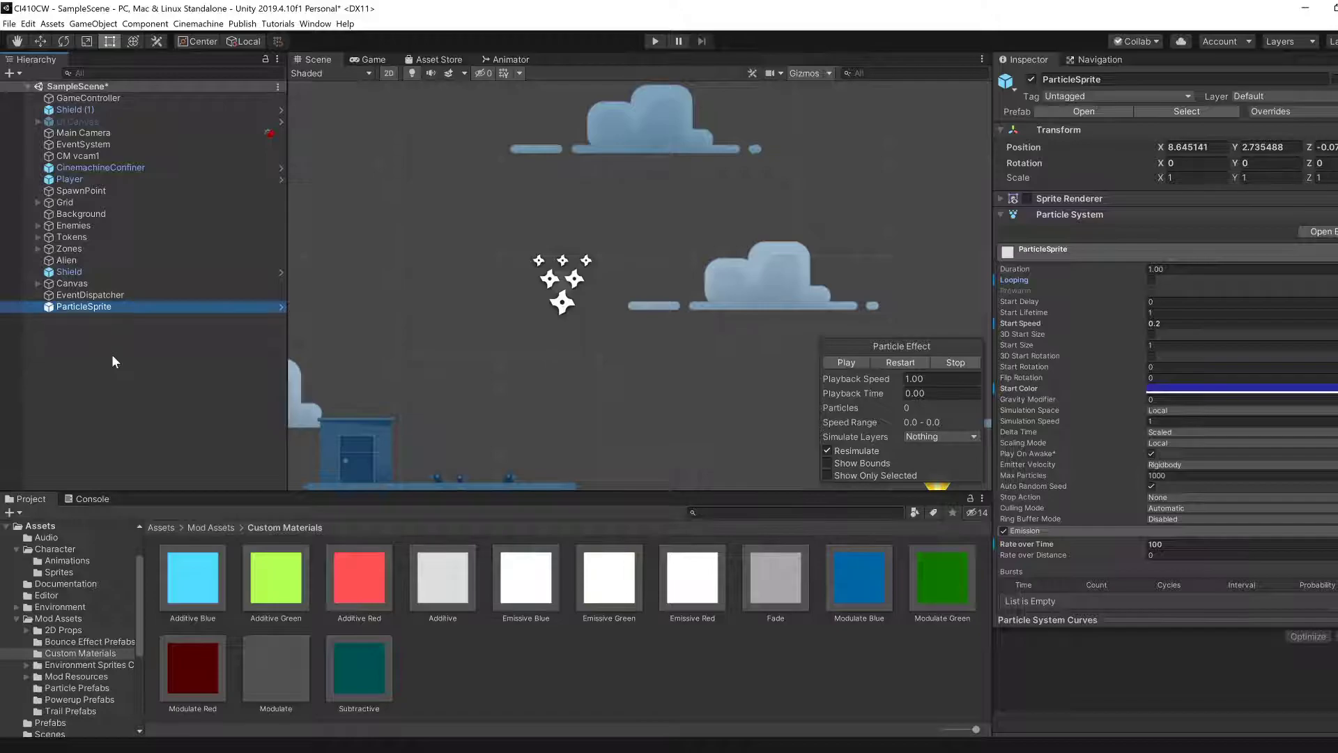
key("Delete")
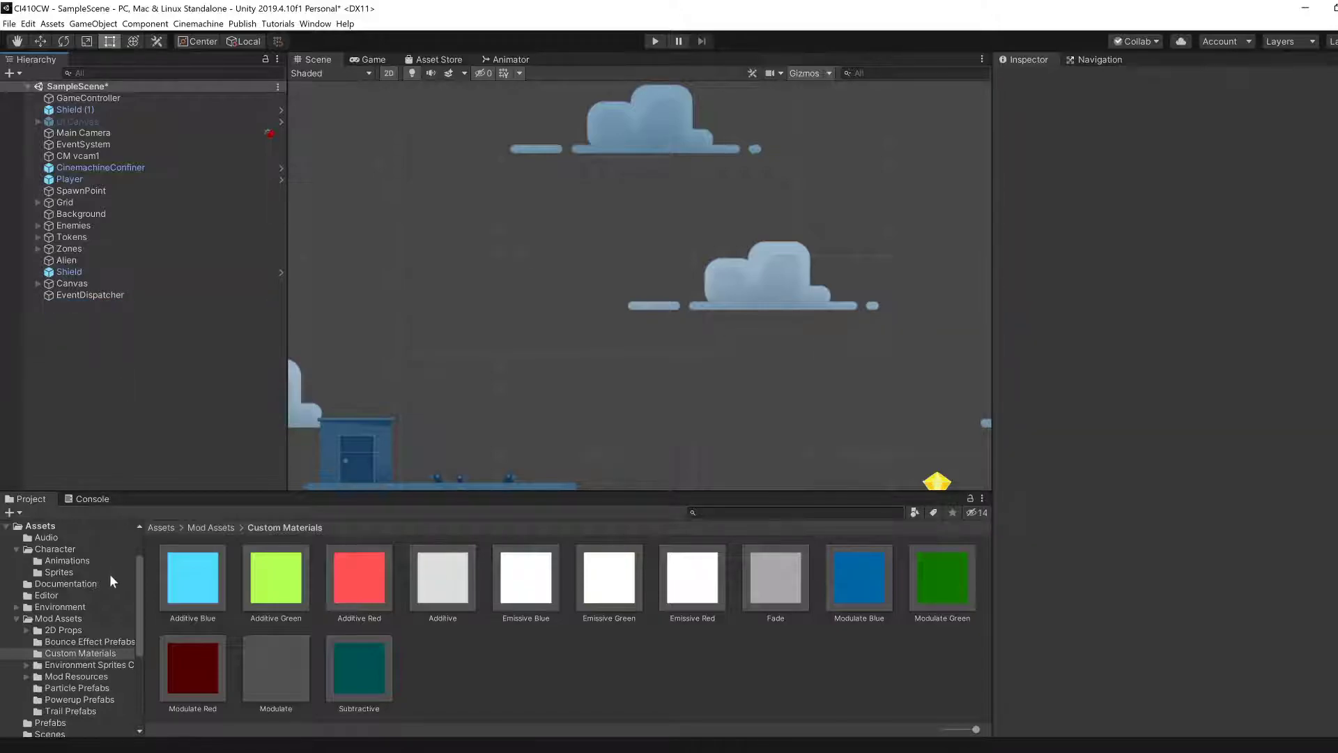
- Select the ParticleSprite prefab in Z_Prefabs and set its particle Renderer's material to Additive
scroll(105, 585, "down", 4)
scroll(69, 695, "down", 2)
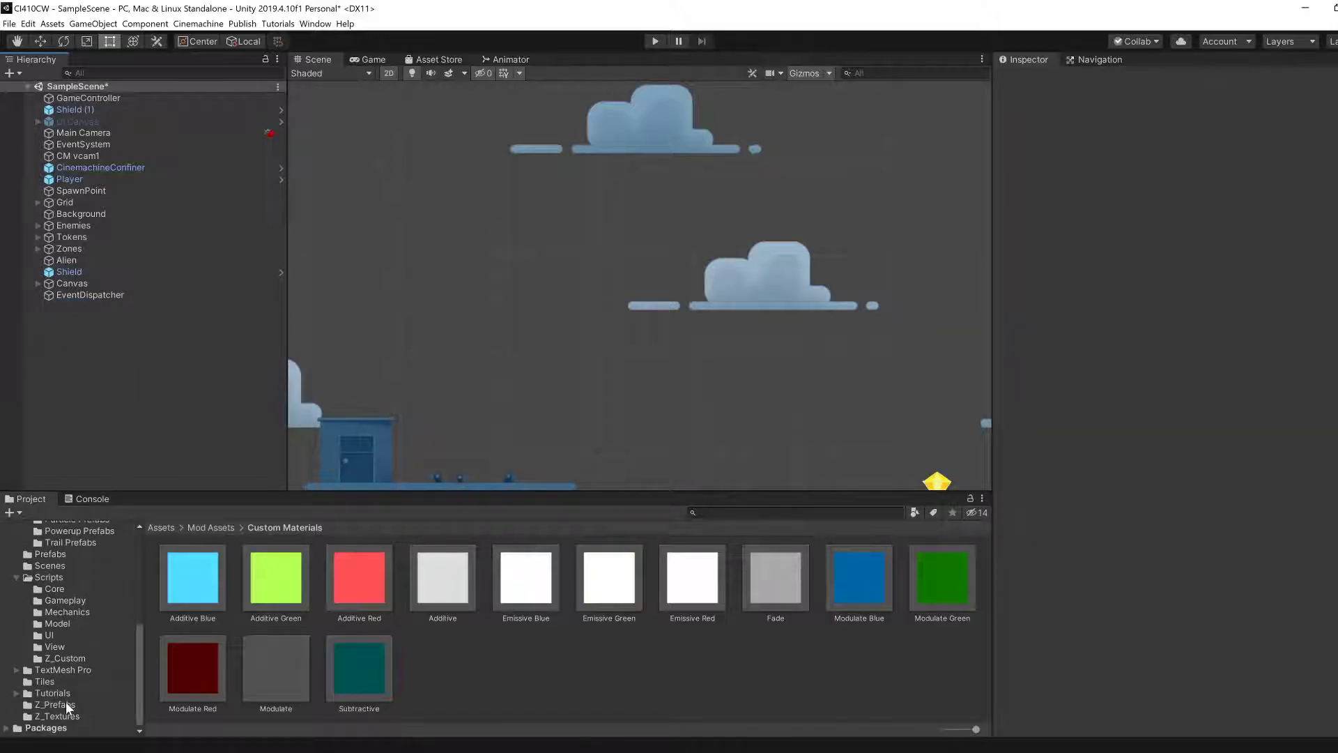
left_click(56, 704)
left_click(204, 585)
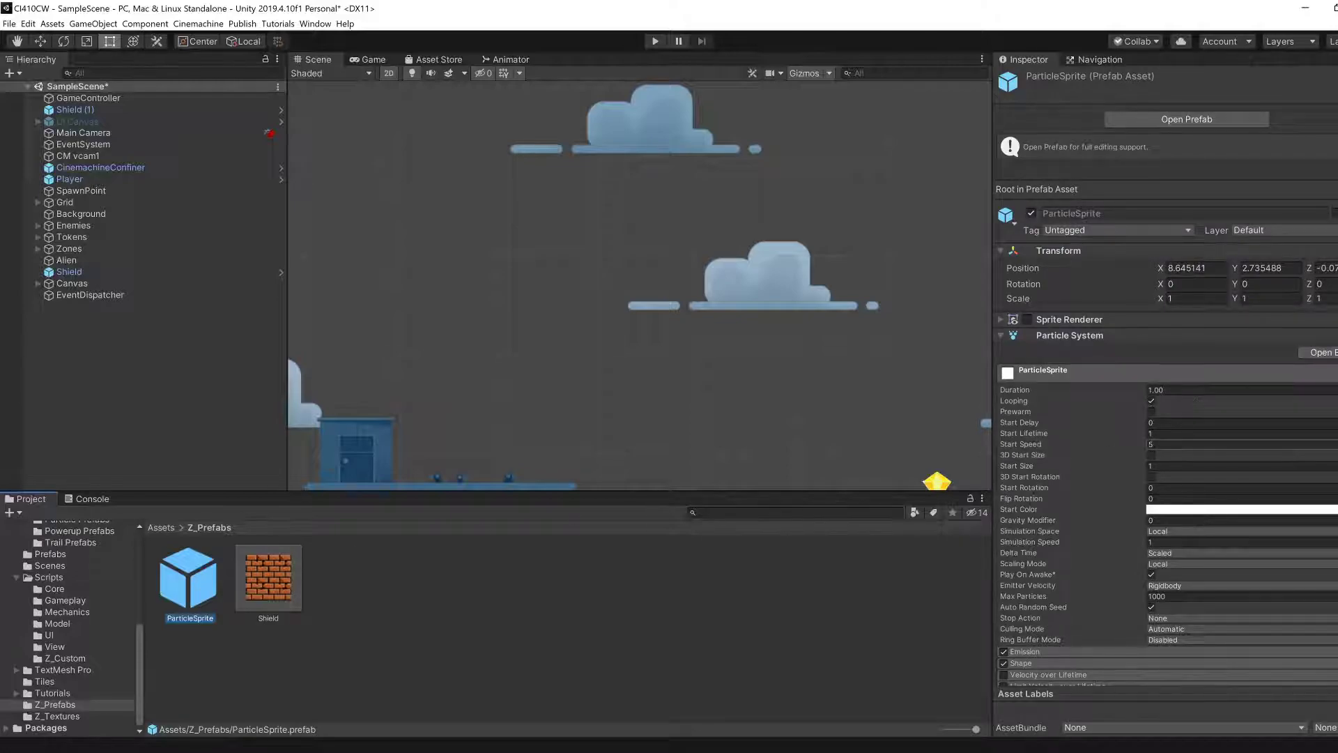
scroll(1210, 442, "down", 10)
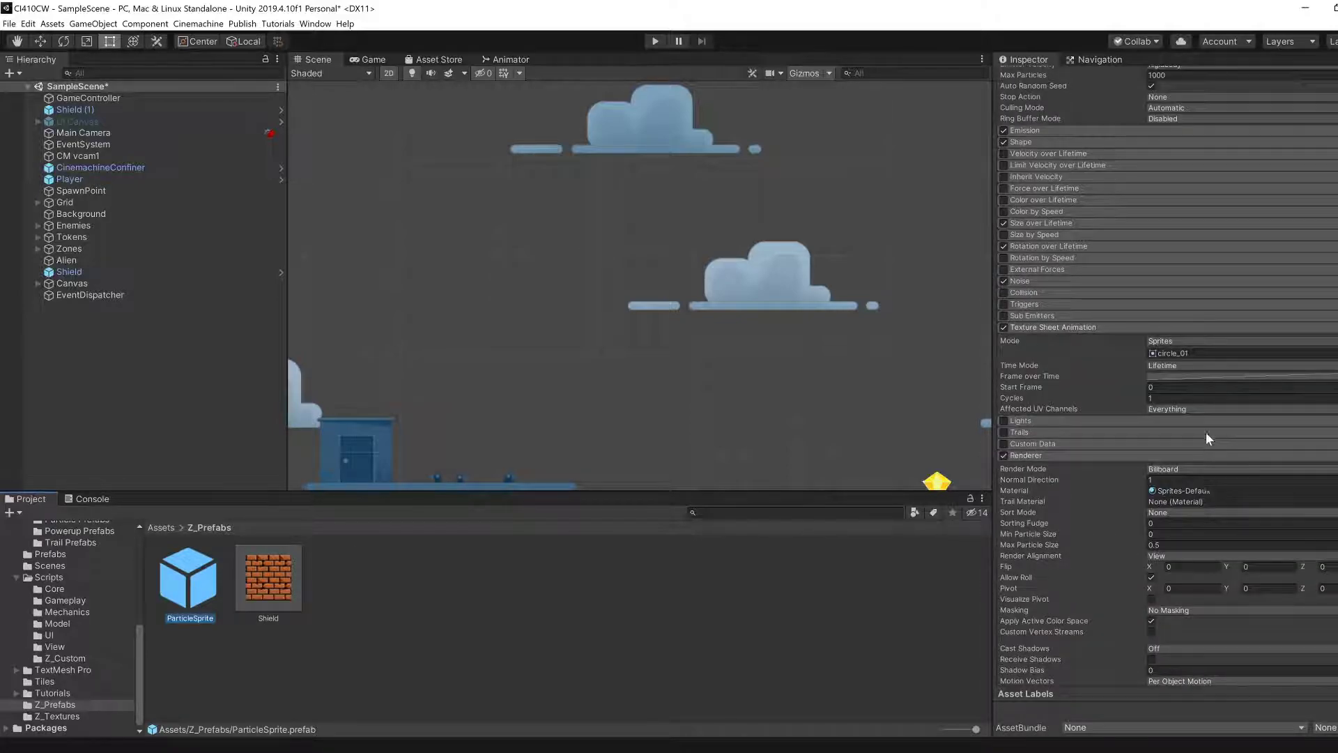
left_click(1186, 491)
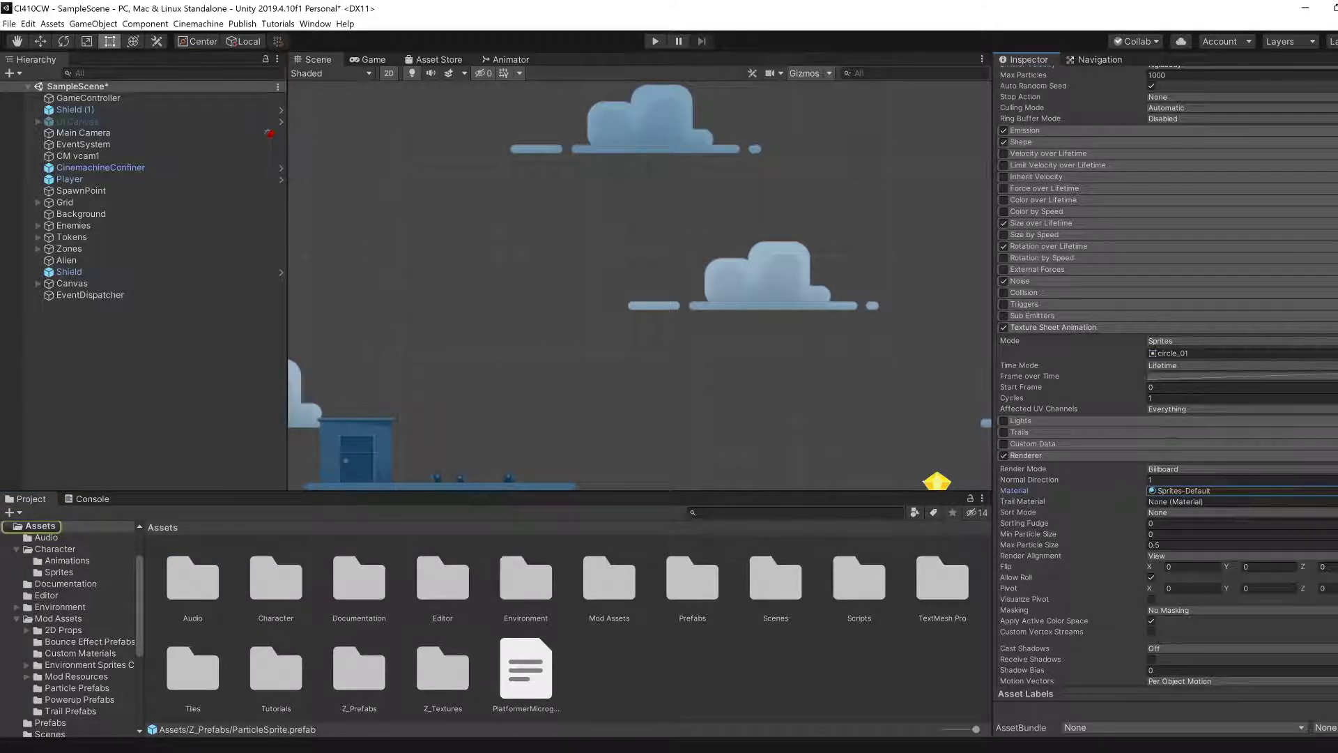
left_click(1152, 491)
scroll(839, 411, "down", 5)
scroll(839, 409, "up", 6)
left_click(872, 359)
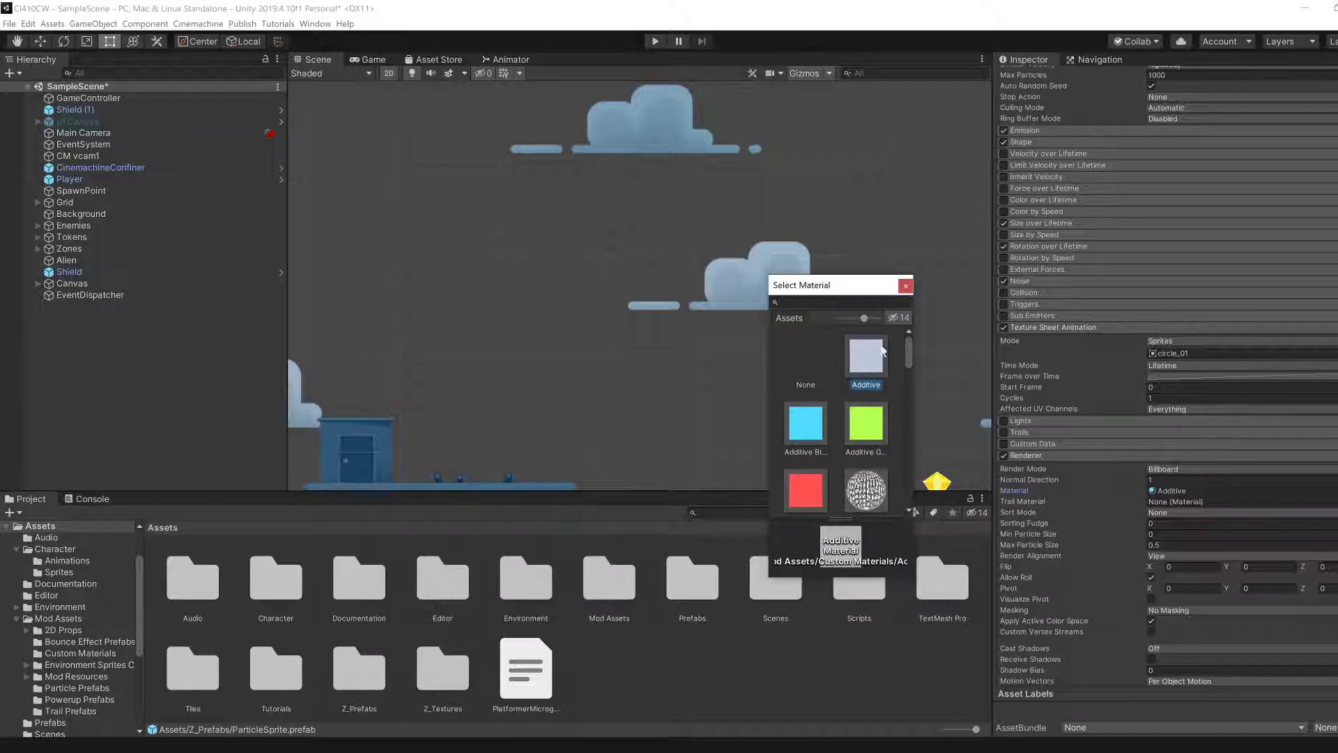
- Set the ParticleSprite prefab's particle Start Color to blue
left_click(906, 286)
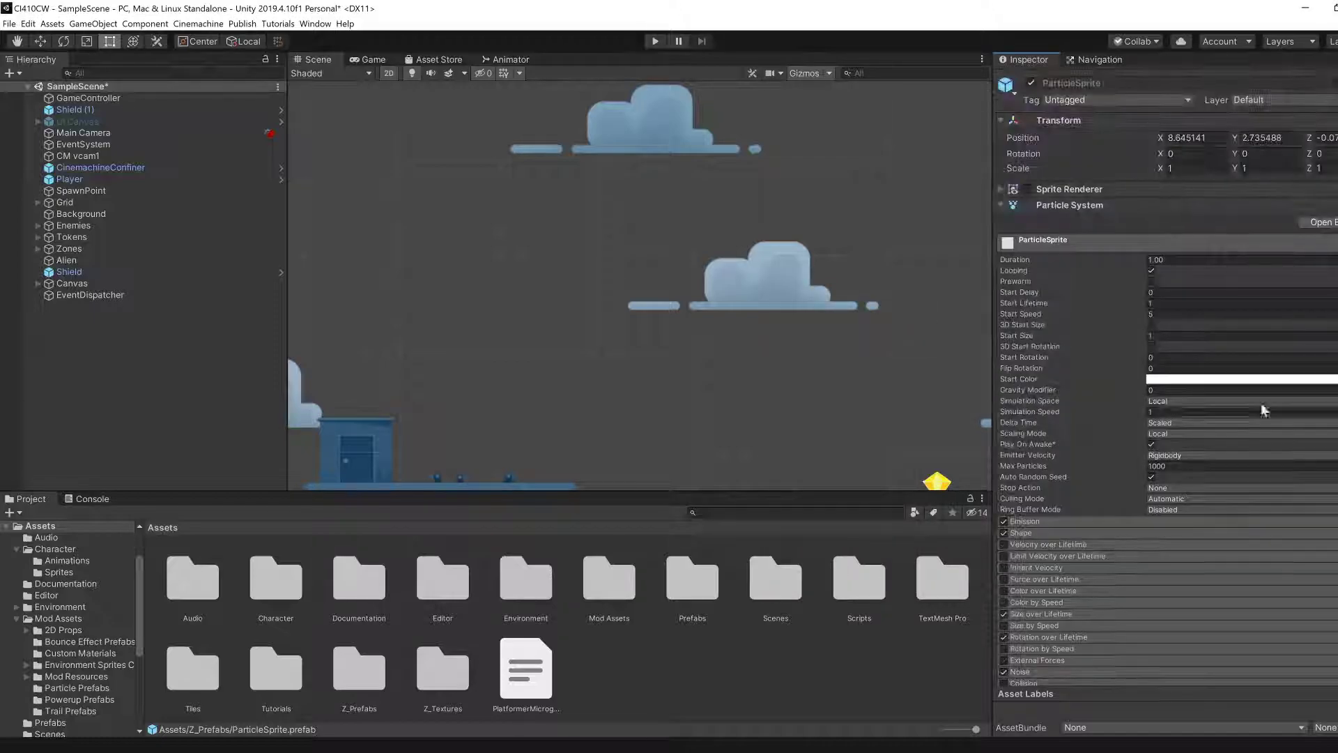
left_click(1223, 379)
left_click(198, 351)
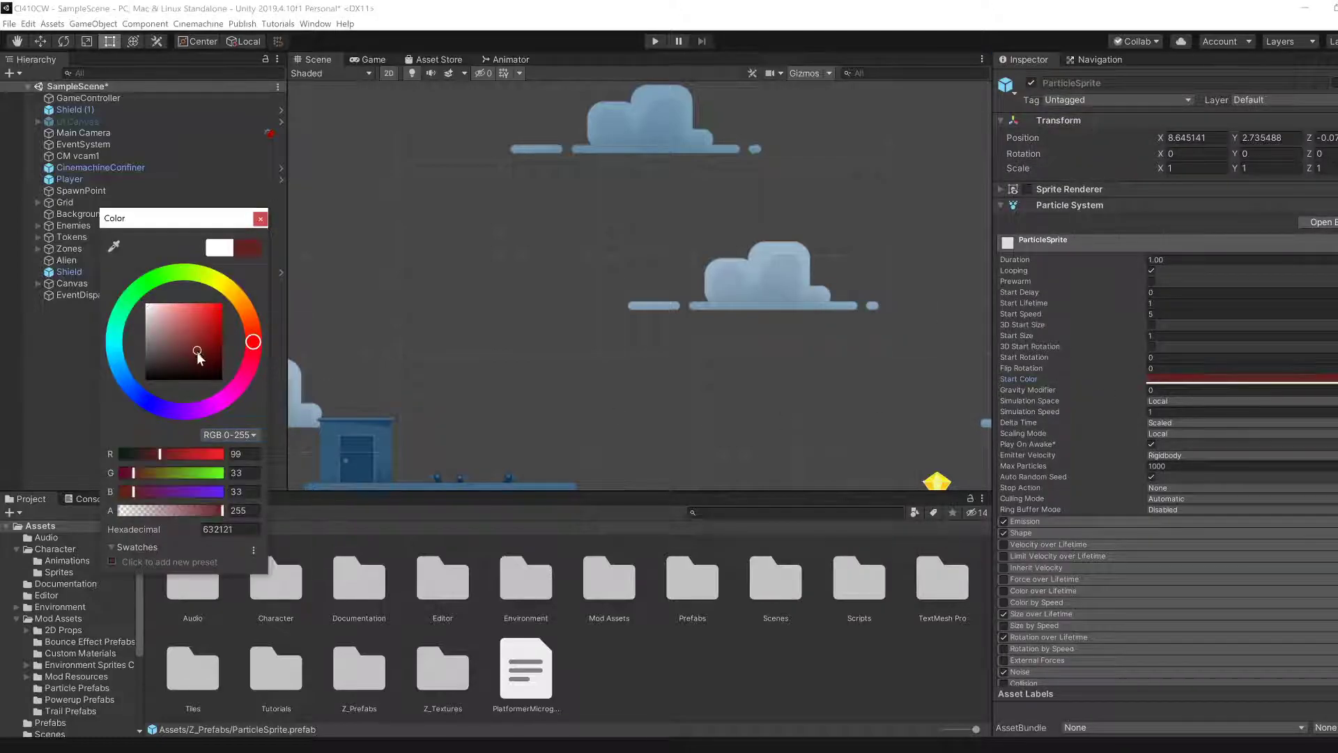
left_click_drag(203, 350, 182, 347)
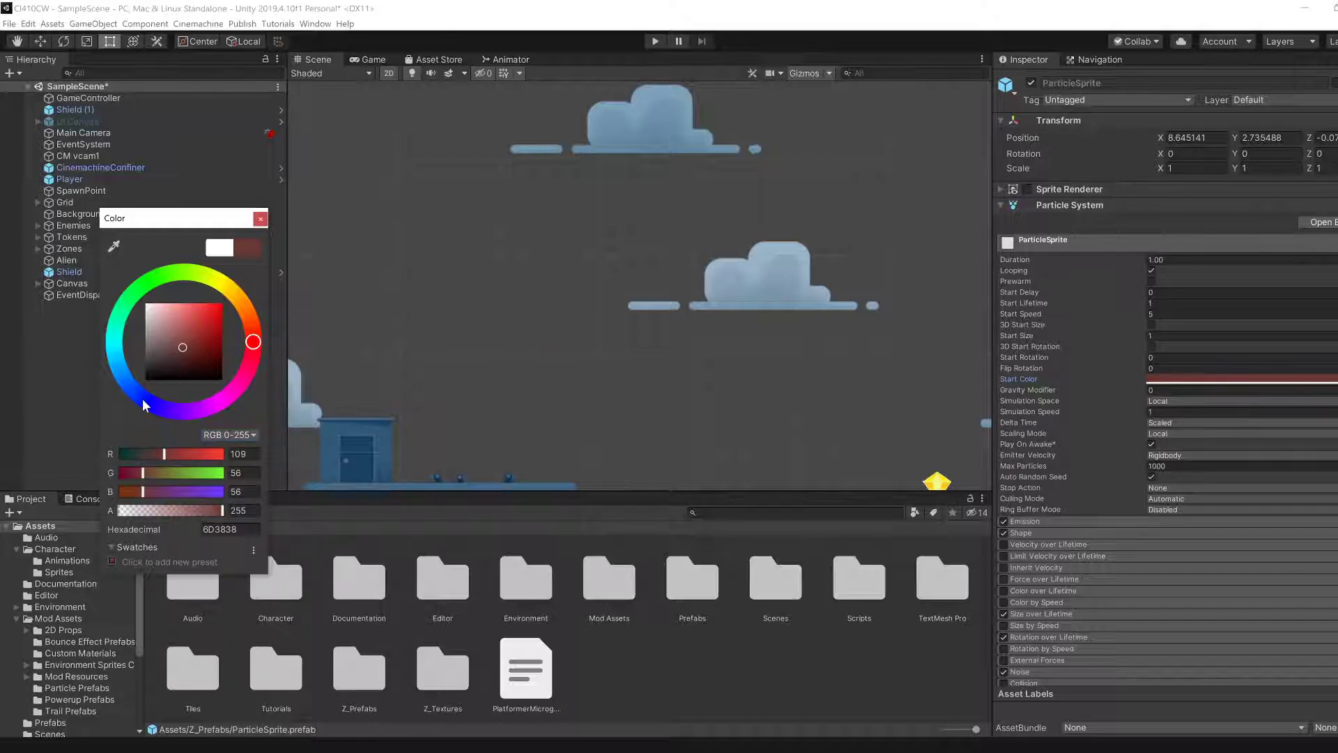
left_click(144, 401)
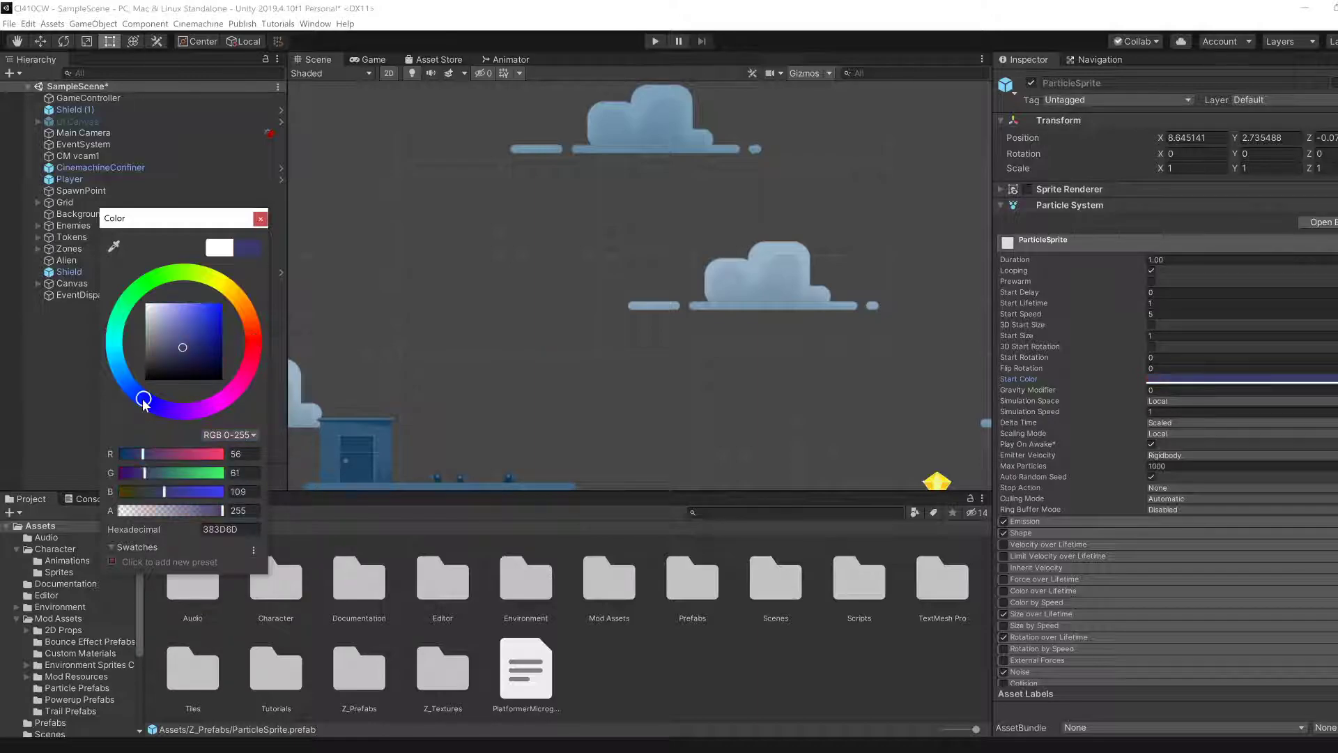
left_click(261, 219)
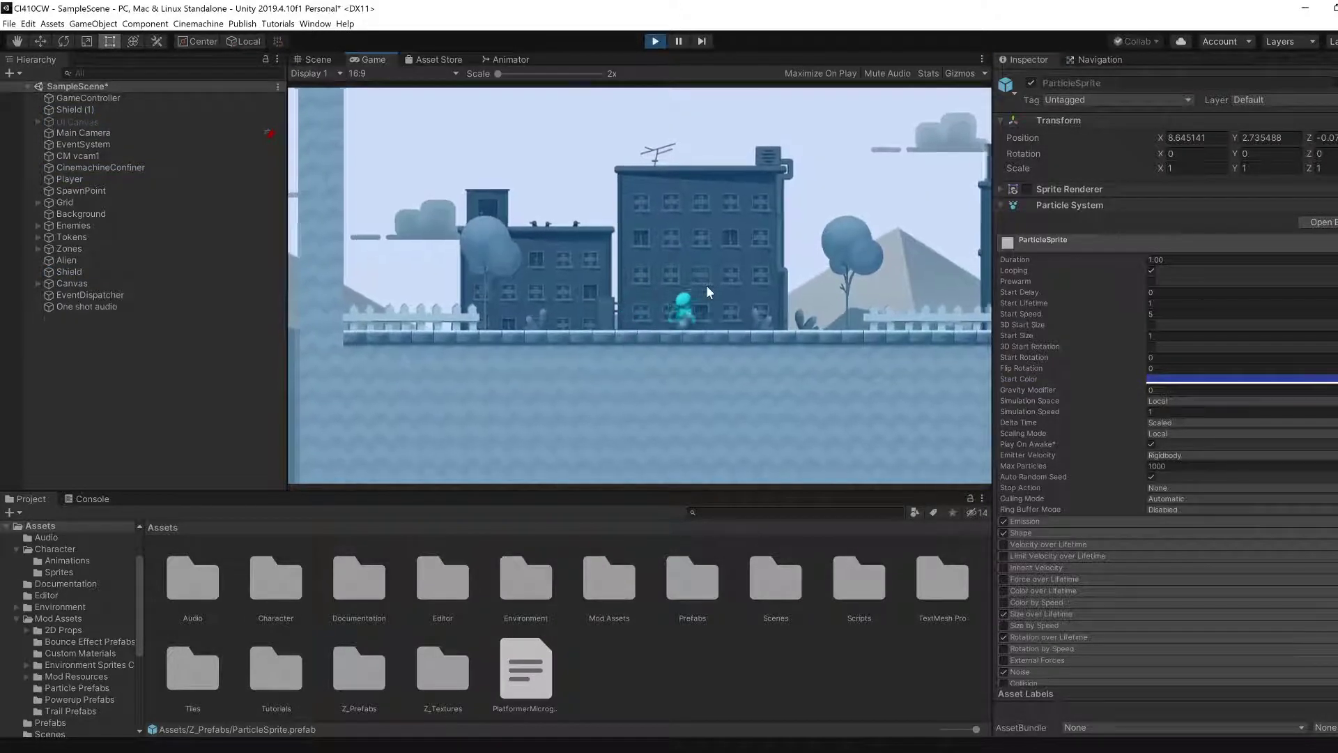
- Play-test the scene, running the player past the first enemy and jumping across the gap to collect the yellow tokens
key("Right")
key("space")
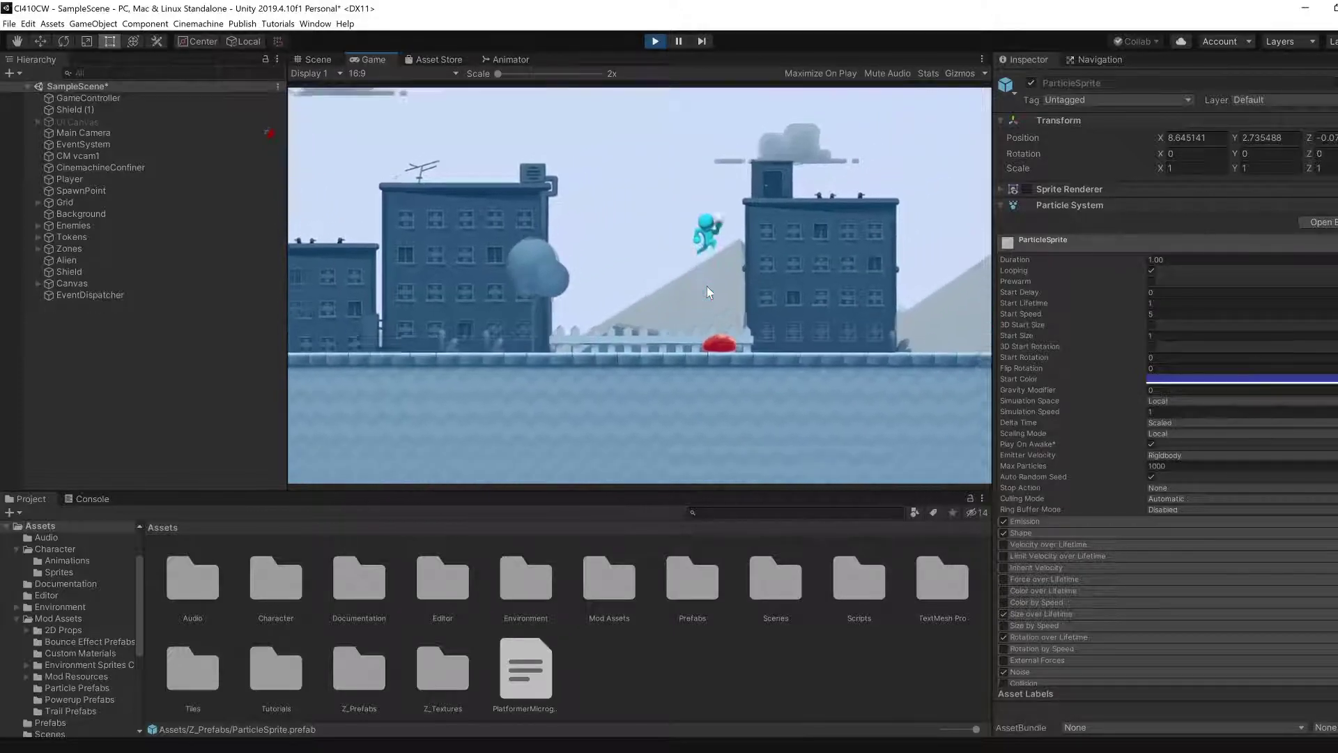
key("Right")
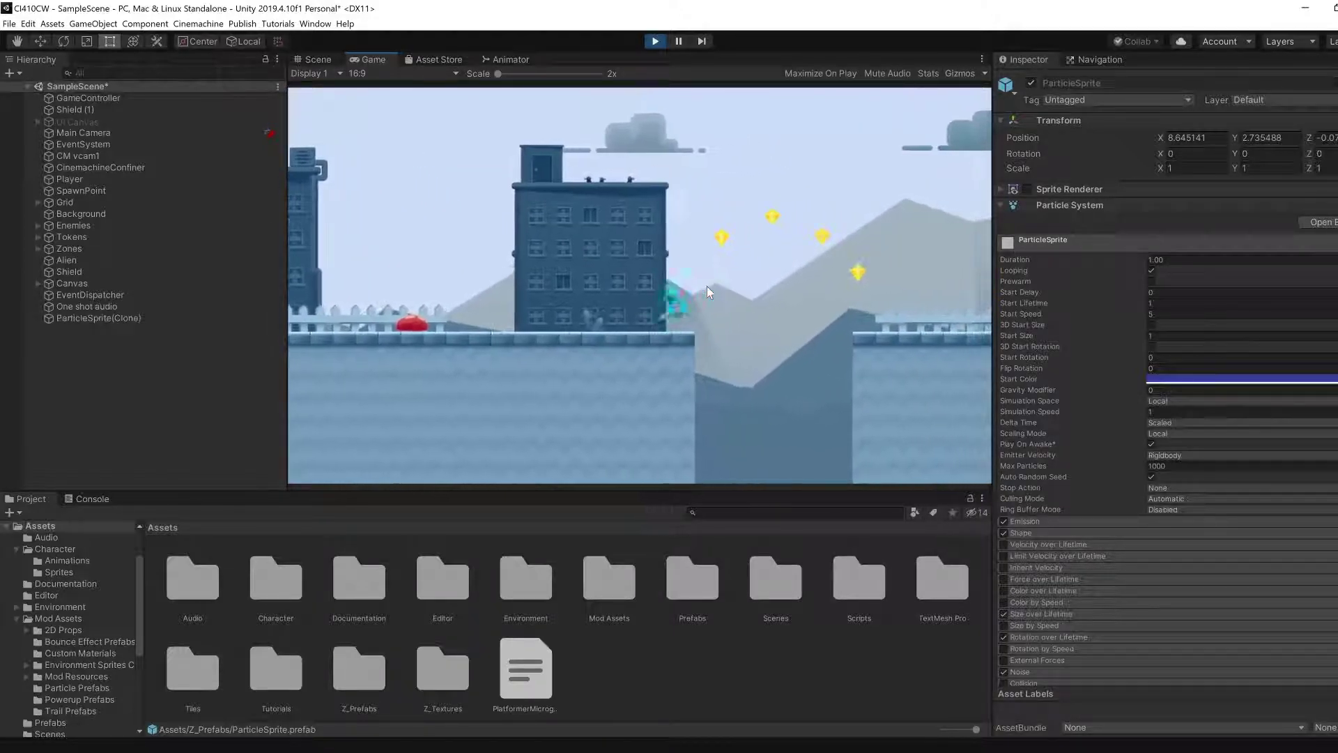
key("Right")
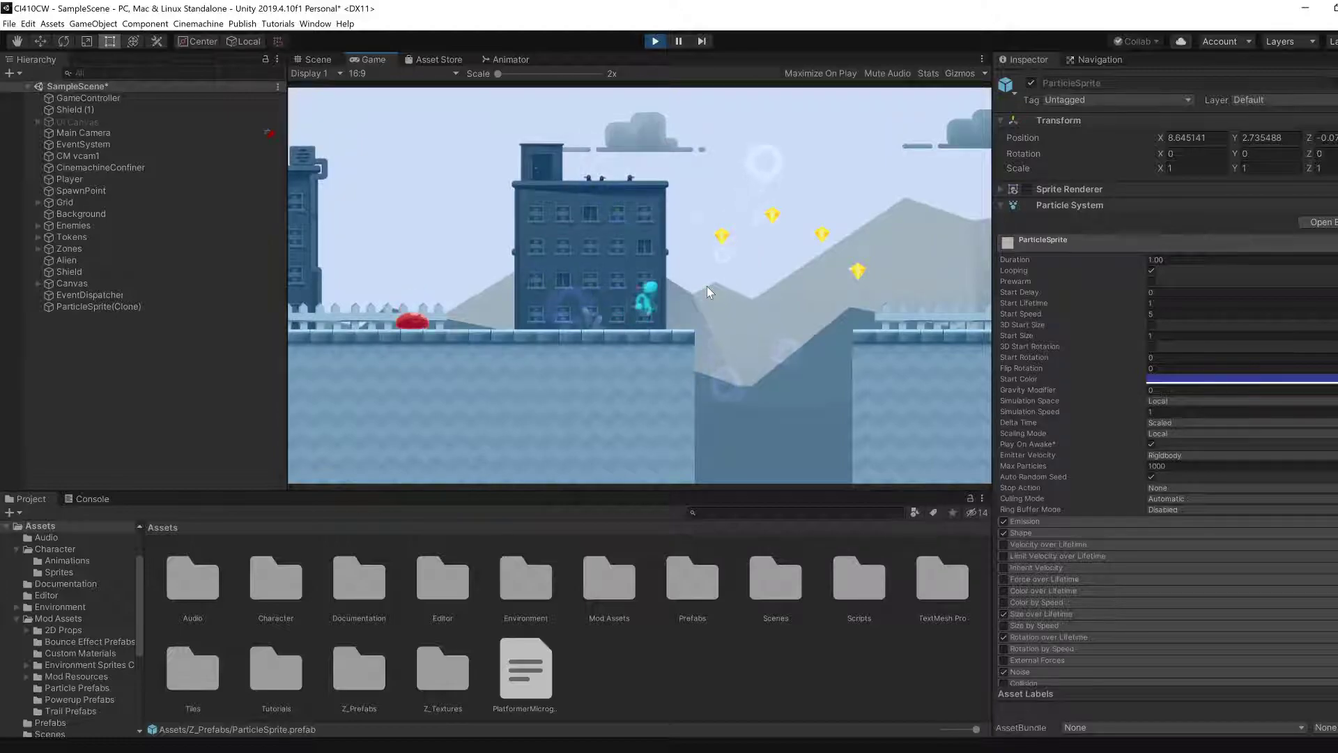
key("space")
key("Left")
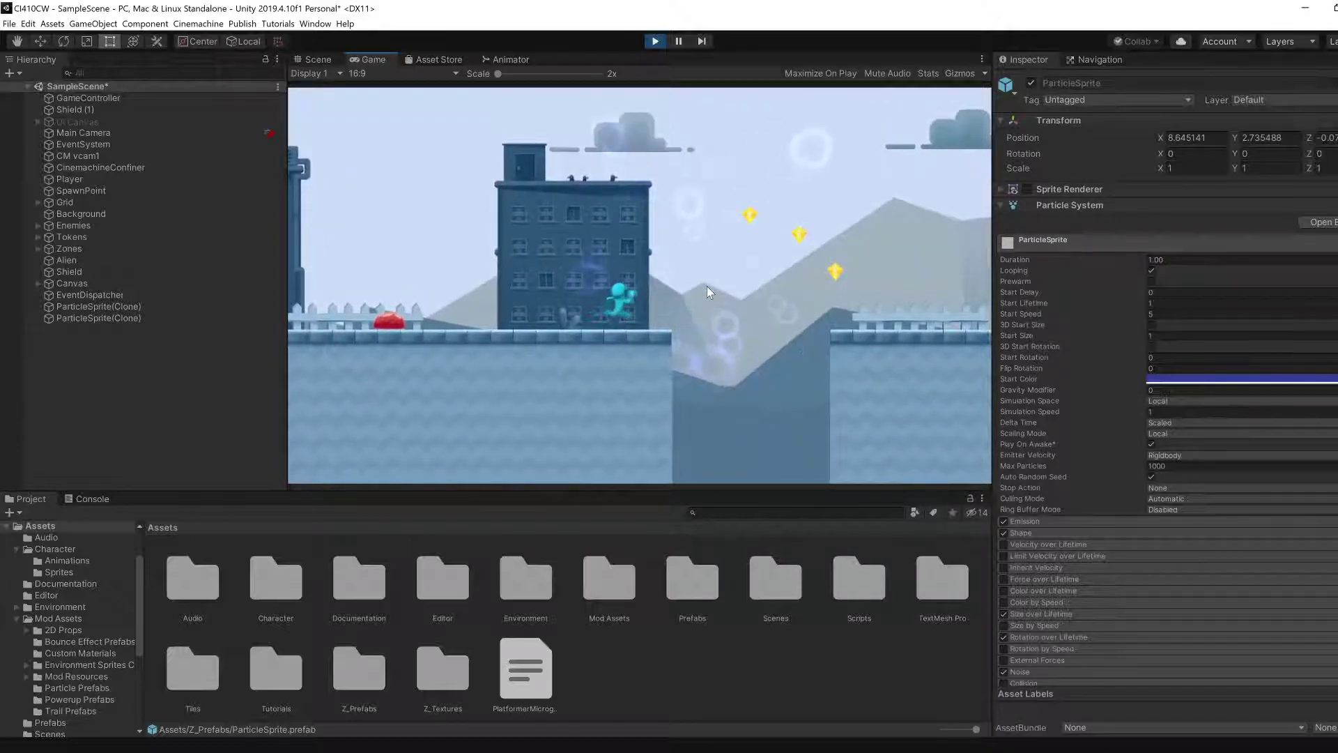
key("space")
key("Right")
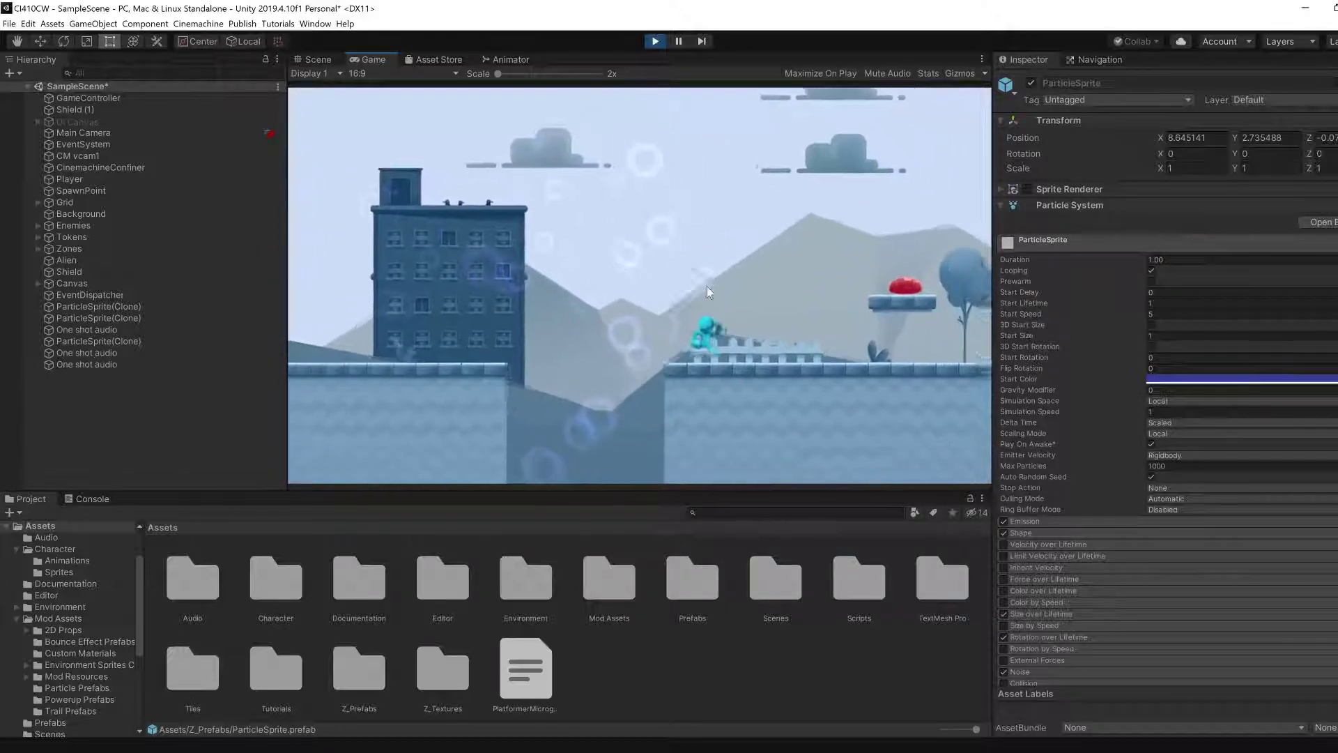
- Jump the player back and forth across the gap to examine the blue circle particles, and stop play mode
key("Left")
key("space")
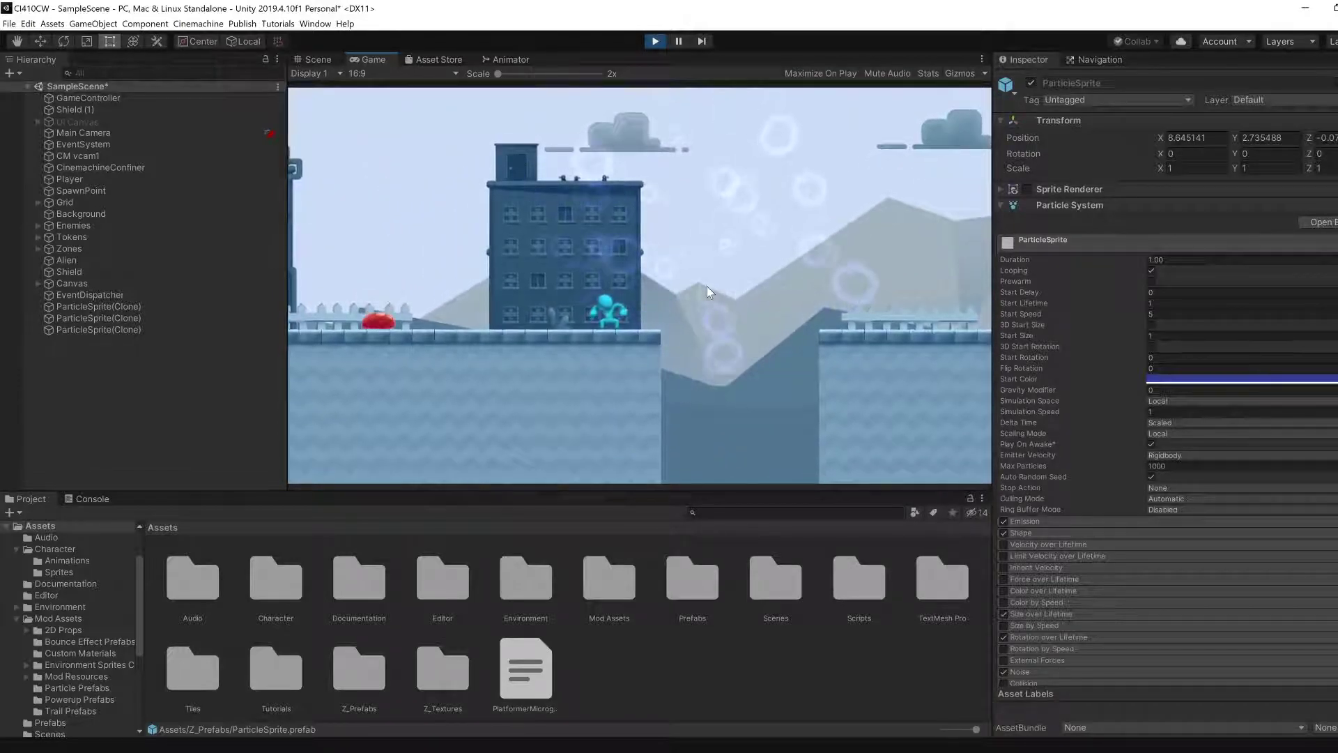
key("space")
key("Right")
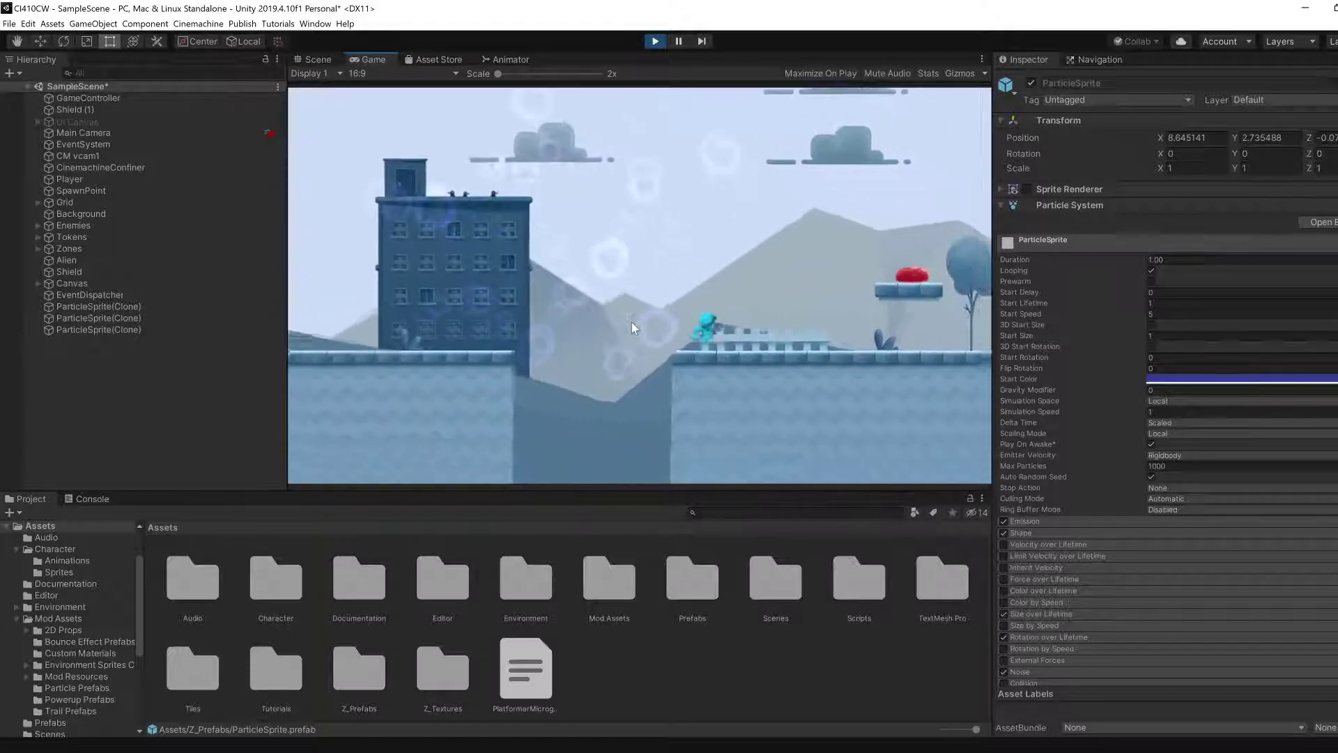
key("Left")
key("space")
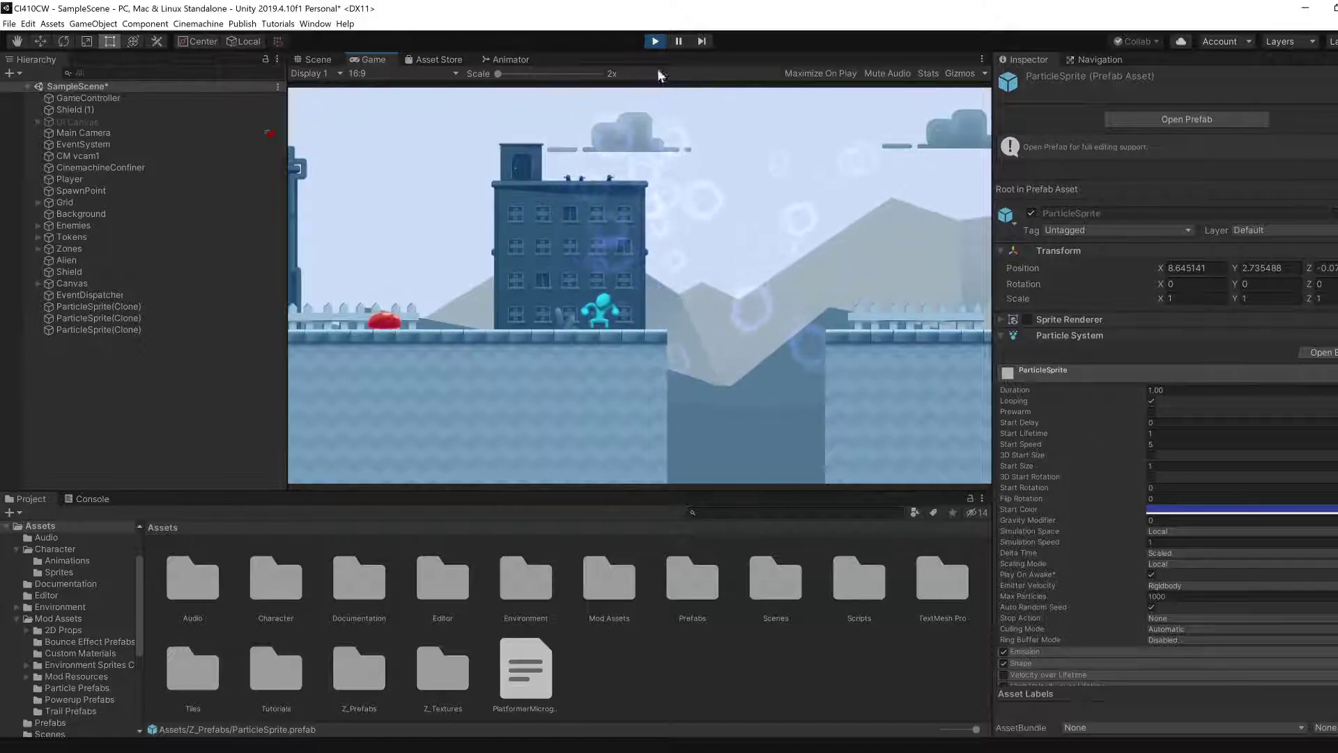
left_click(653, 42)
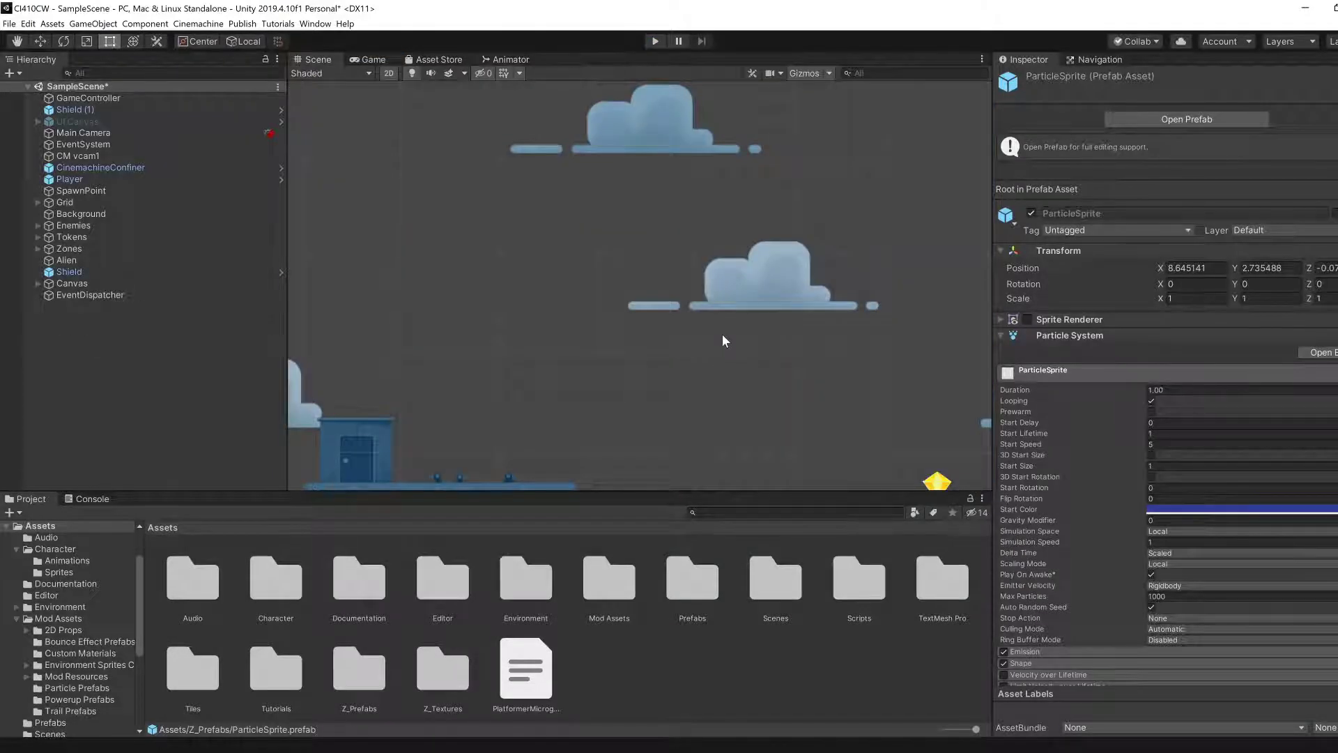